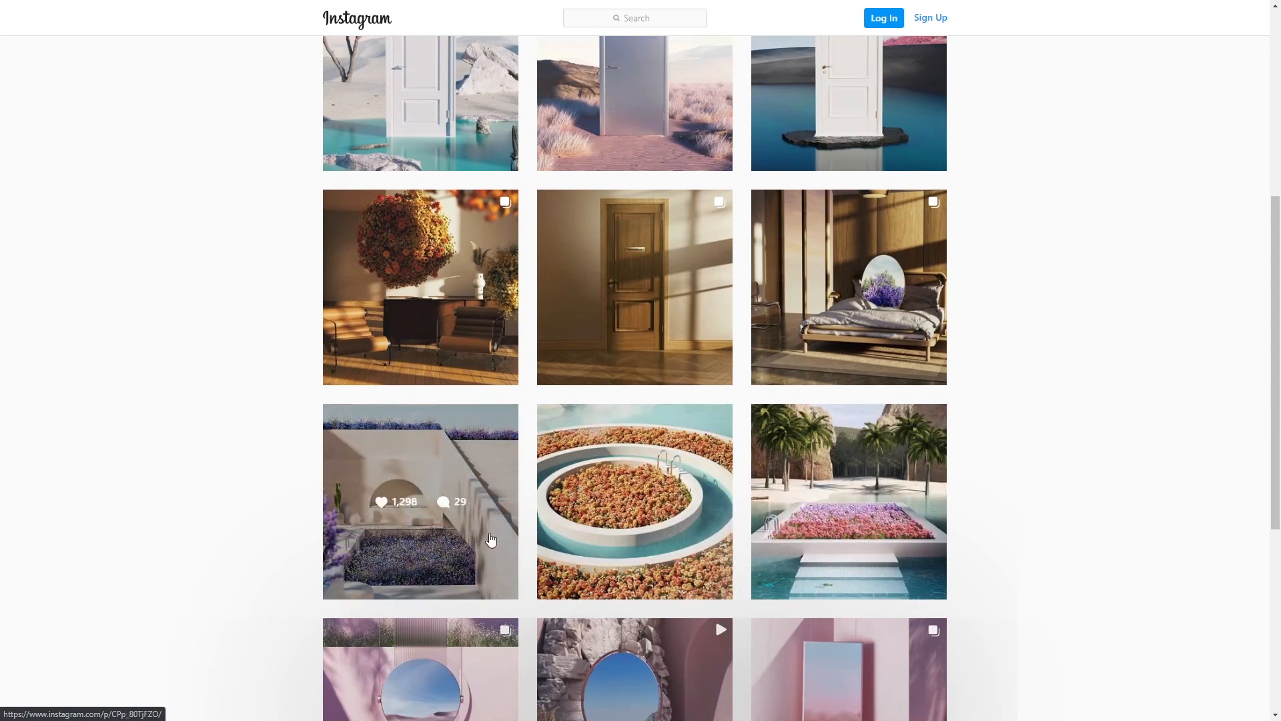
# Browse the surreal landscape and door renders on the Instagram profile for reference
pyautogui.scroll(-3, 864, 509)
pyautogui.scroll(5, 934, 496)
pyautogui.scroll(4, 934, 496)
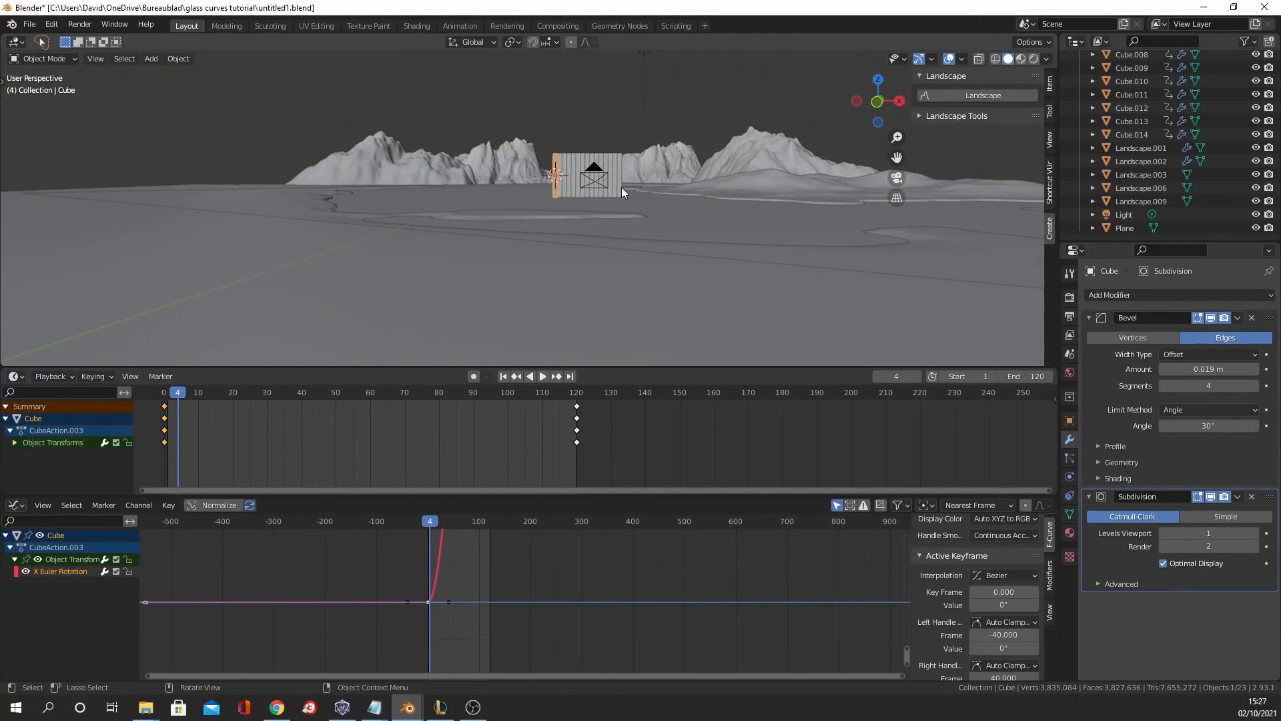
# Switch to the finished Blender scene and preview the rotating pillar animation through the camera
pyautogui.moveTo(622, 187); pyautogui.dragTo(698, 206, button='middle')
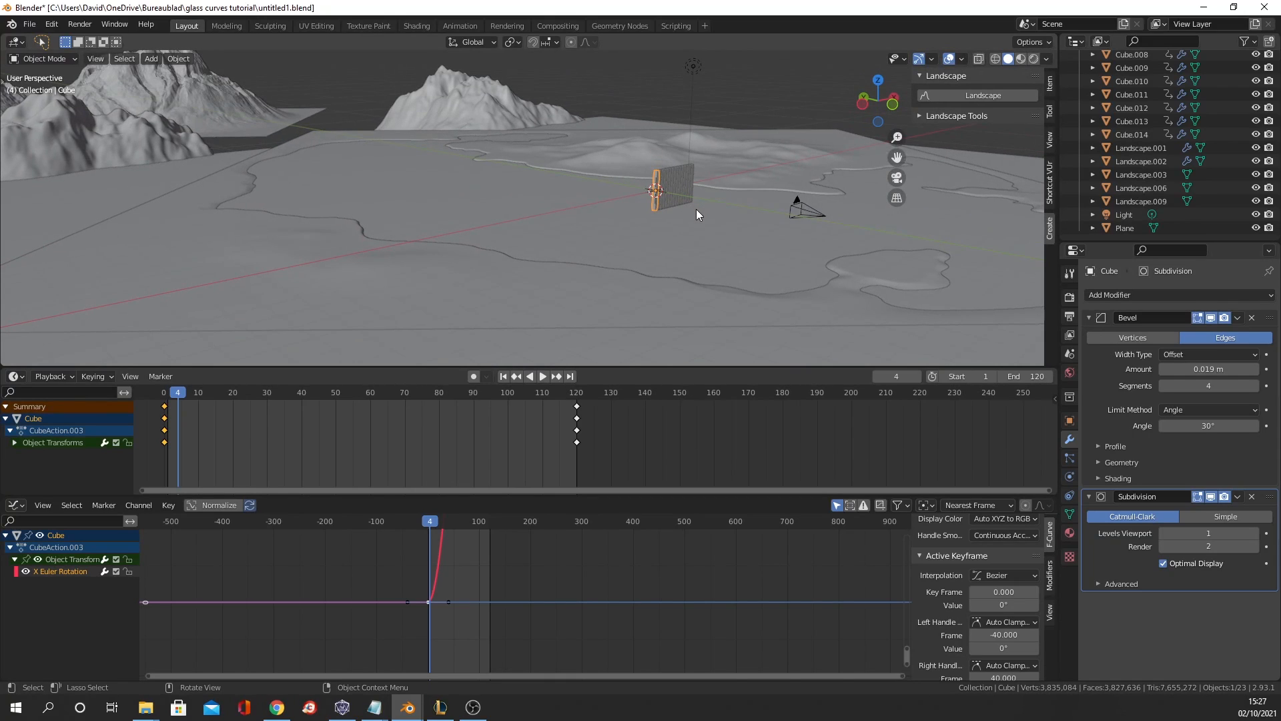
pyautogui.press('KP_0')
pyautogui.press('space')
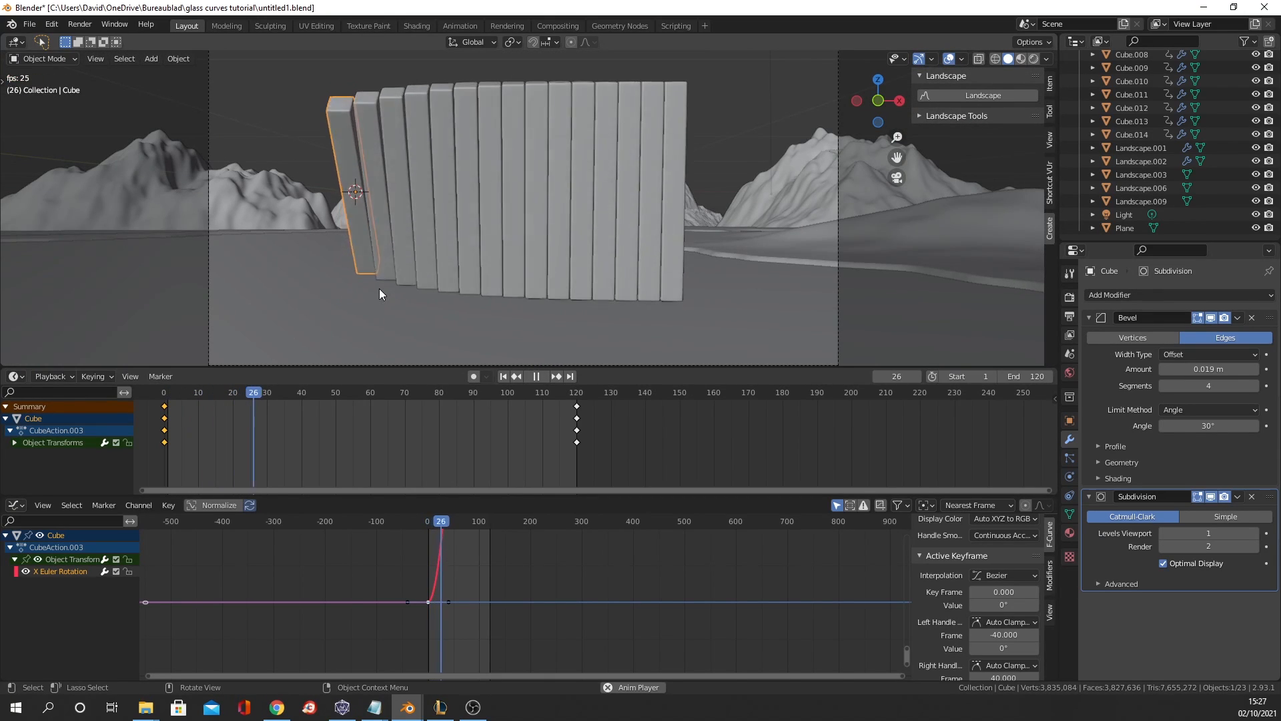
pyautogui.press('space')
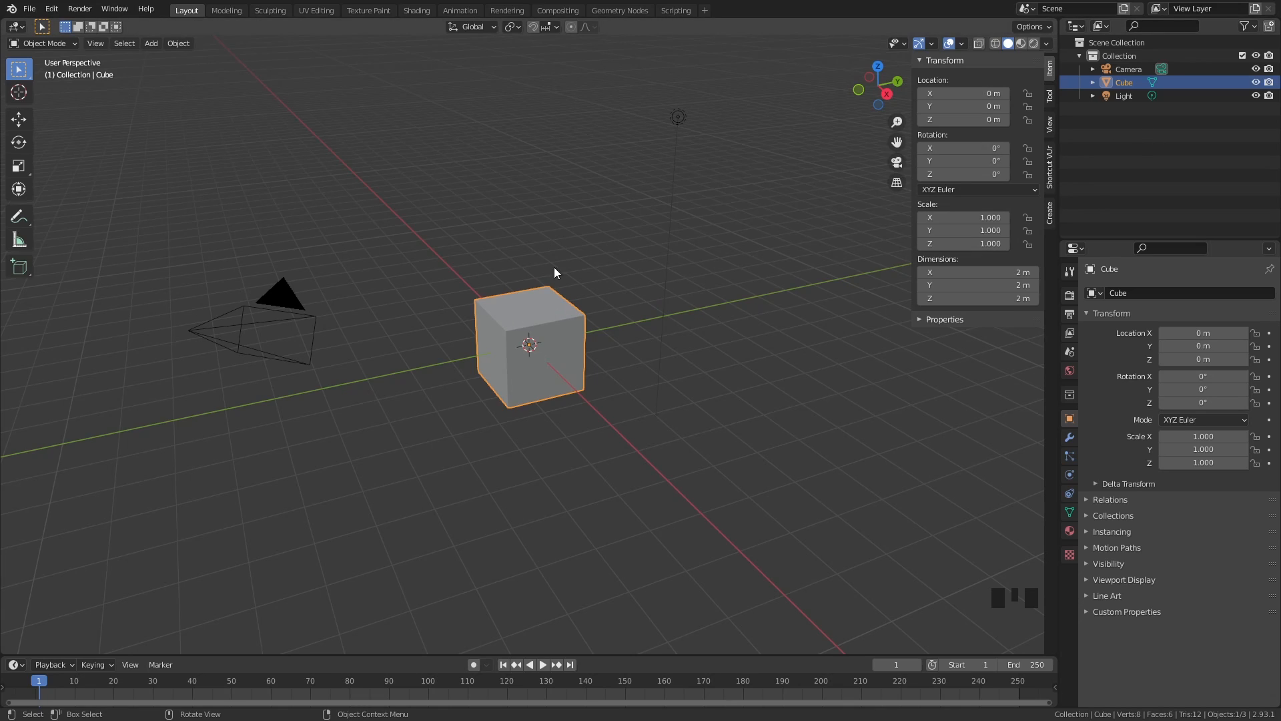
# Scale the default cube by 10 along Z, and scale the resulting pillar uniformly by 0.5
pyautogui.click(494, 296)
pyautogui.write('s')
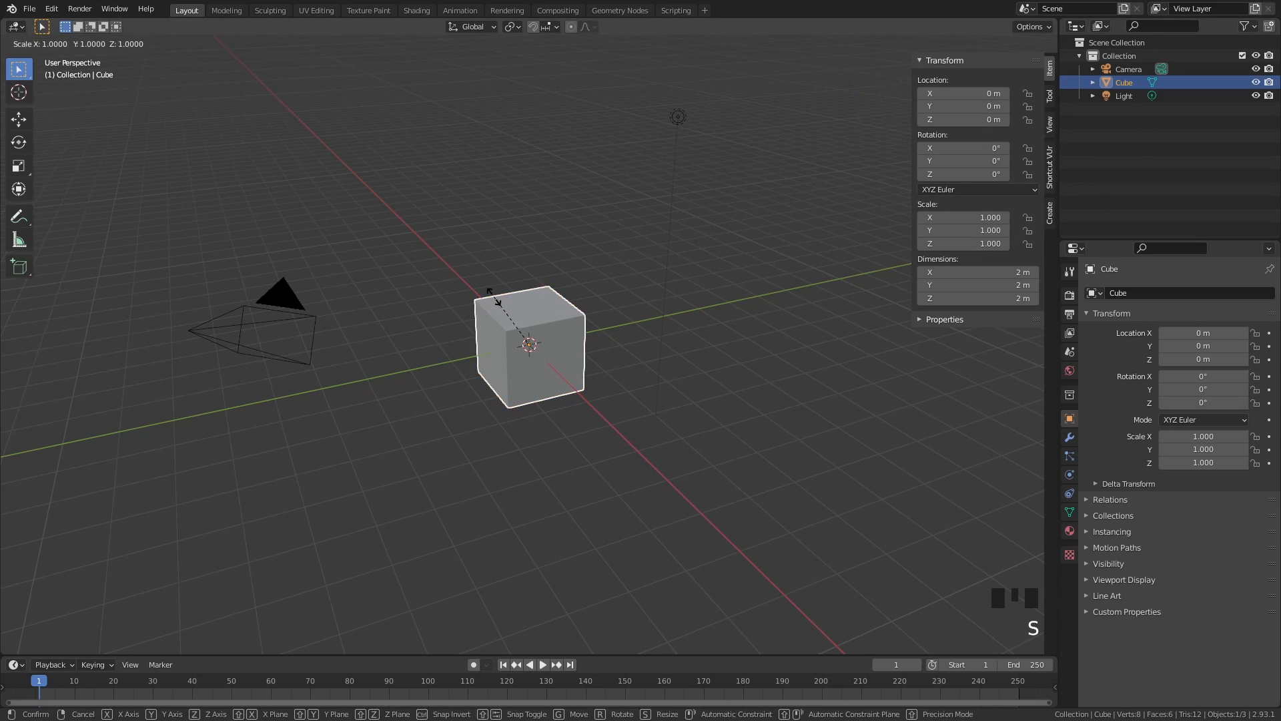
pyautogui.write('z10')
pyautogui.press('Return')
pyautogui.scroll(-5, 494, 291)
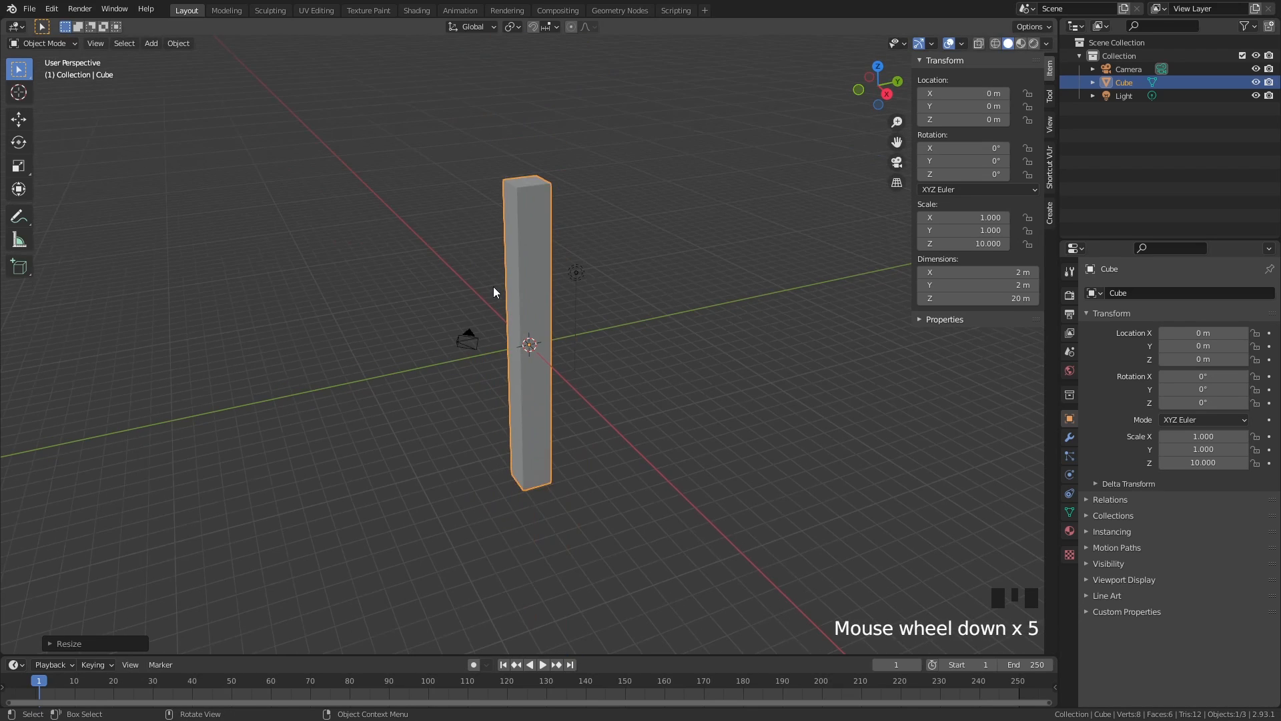
pyautogui.scroll(1, 511, 286)
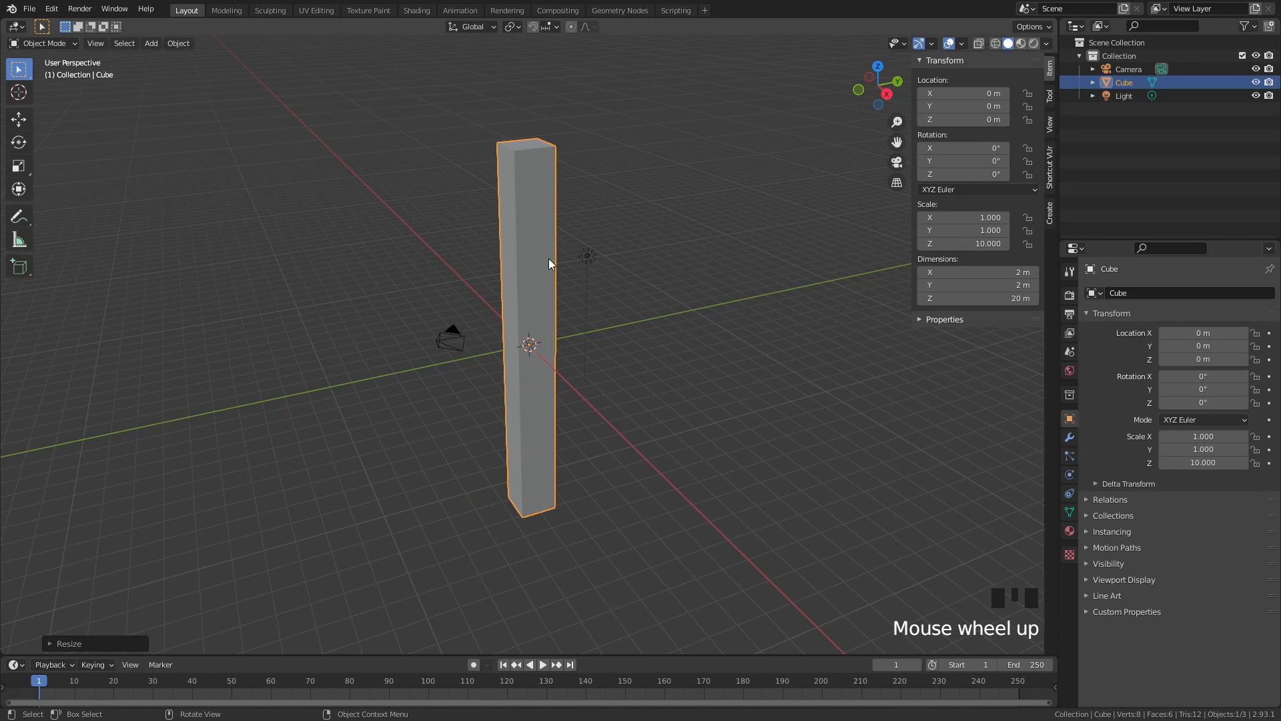
pyautogui.scroll(2, 550, 258)
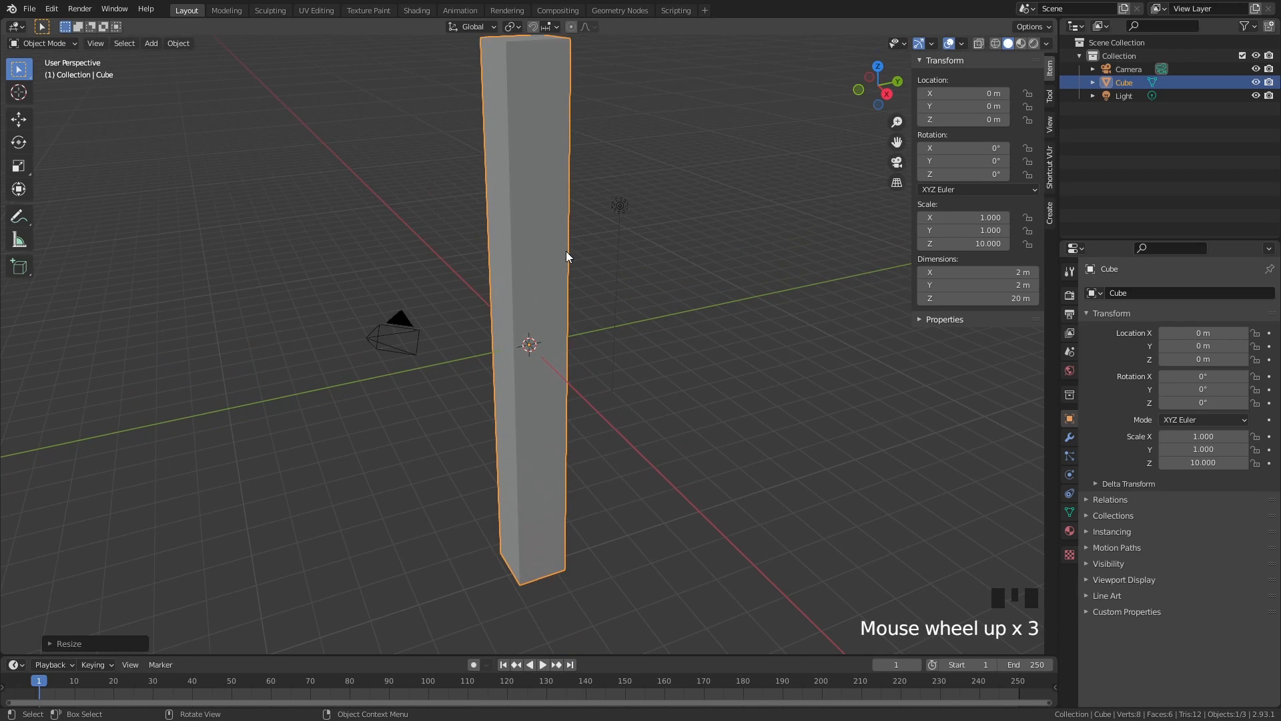
pyautogui.write('s.5')
pyautogui.press('Return')
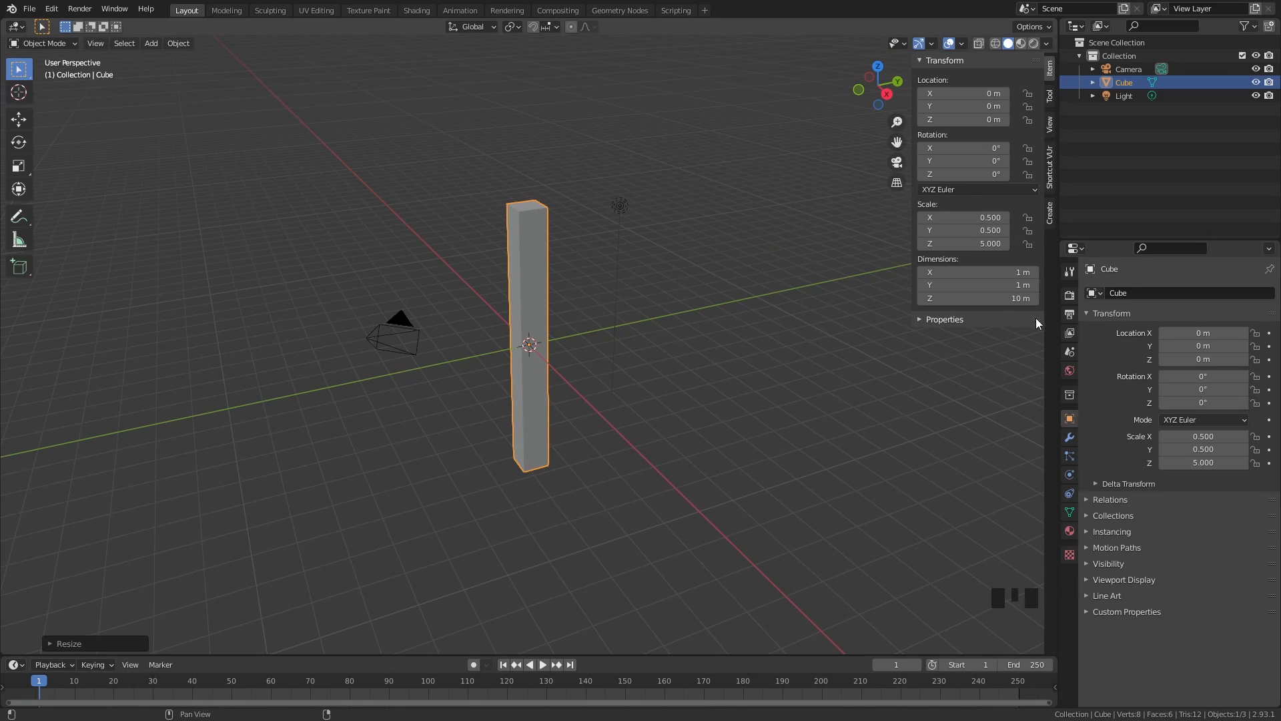
# Add a Bevel modifier to the pillar
pyautogui.click(1071, 437)
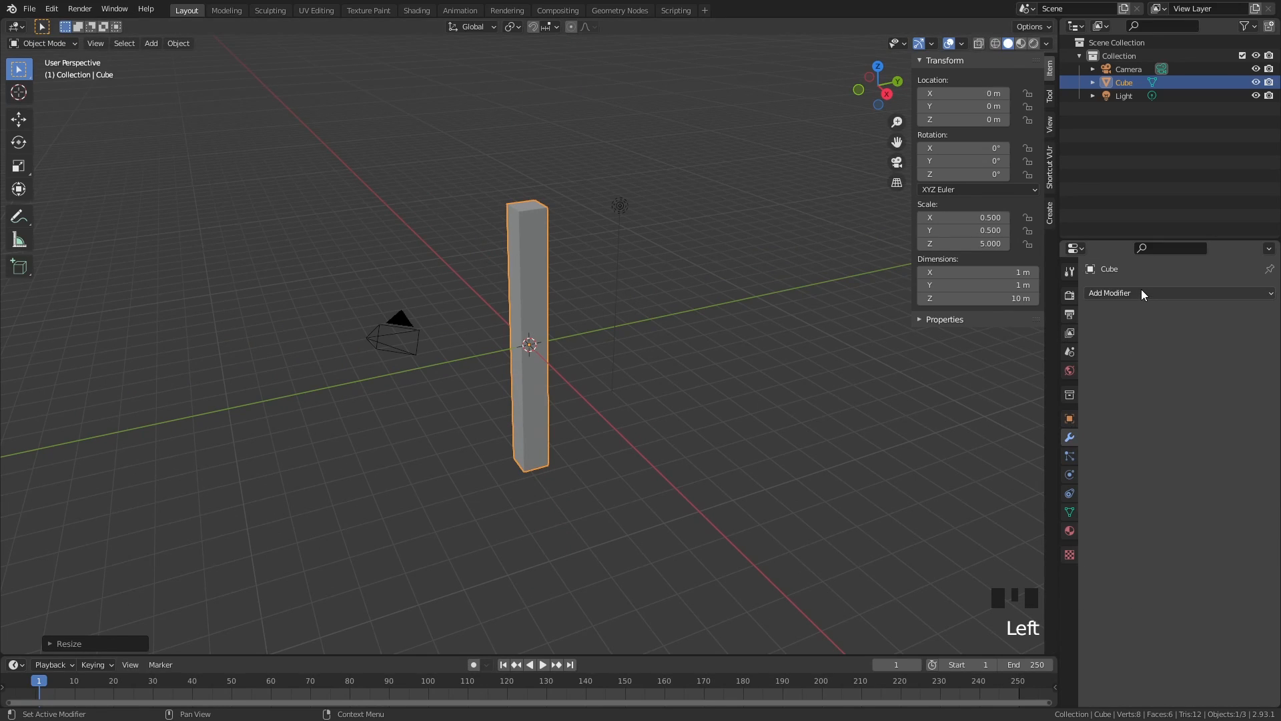
pyautogui.click(1142, 292)
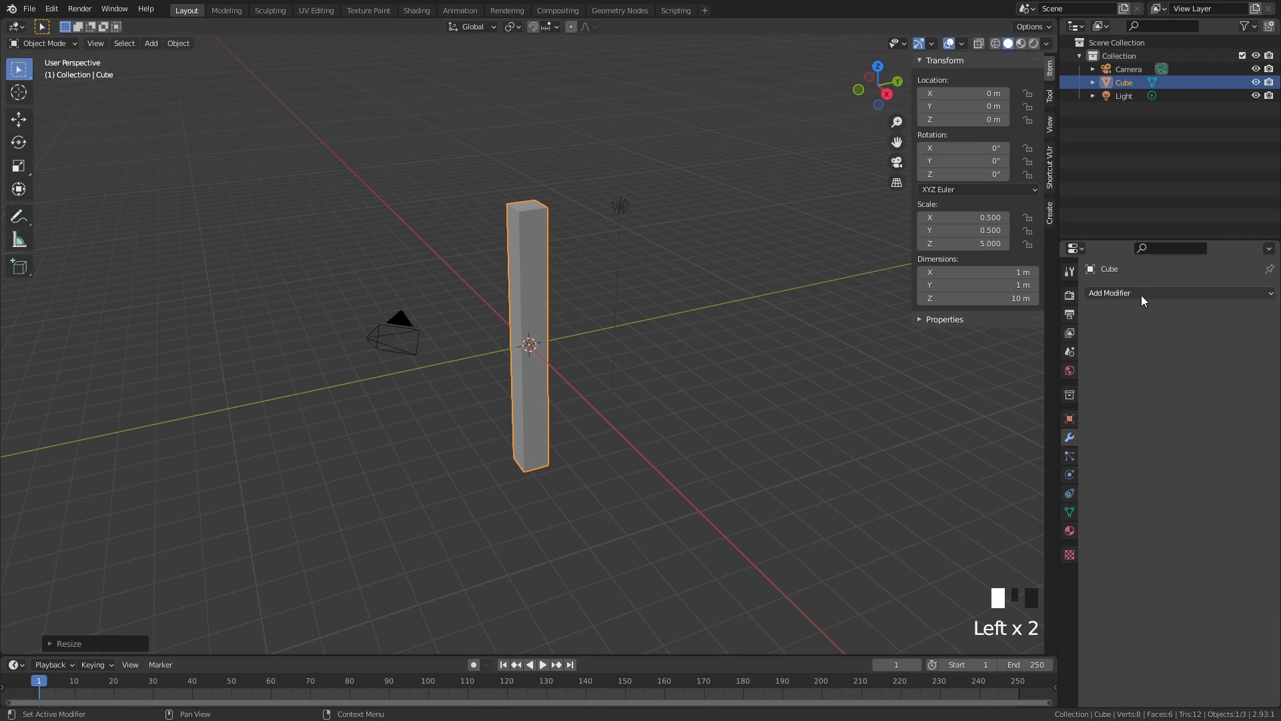
pyautogui.click(1141, 295)
pyautogui.click(1043, 345)
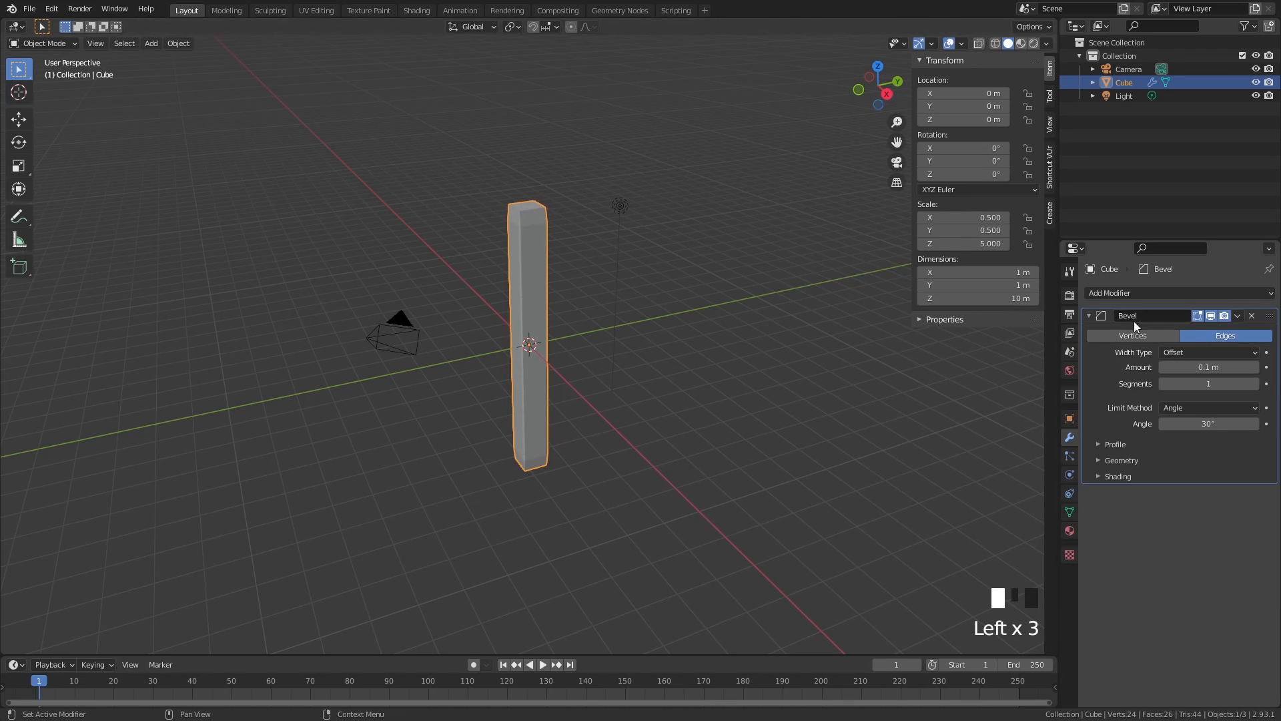
# Inspect the pillar's bevelled top end in wireframe and solid shading, and apply the object's scale
pyautogui.scroll(3, 646, 252)
pyautogui.keyDown('shift'); pyautogui.moveTo(646, 252); pyautogui.dragTo(606, 414, button='middle'); pyautogui.keyUp('shift')
pyautogui.scroll(3, 589, 323)
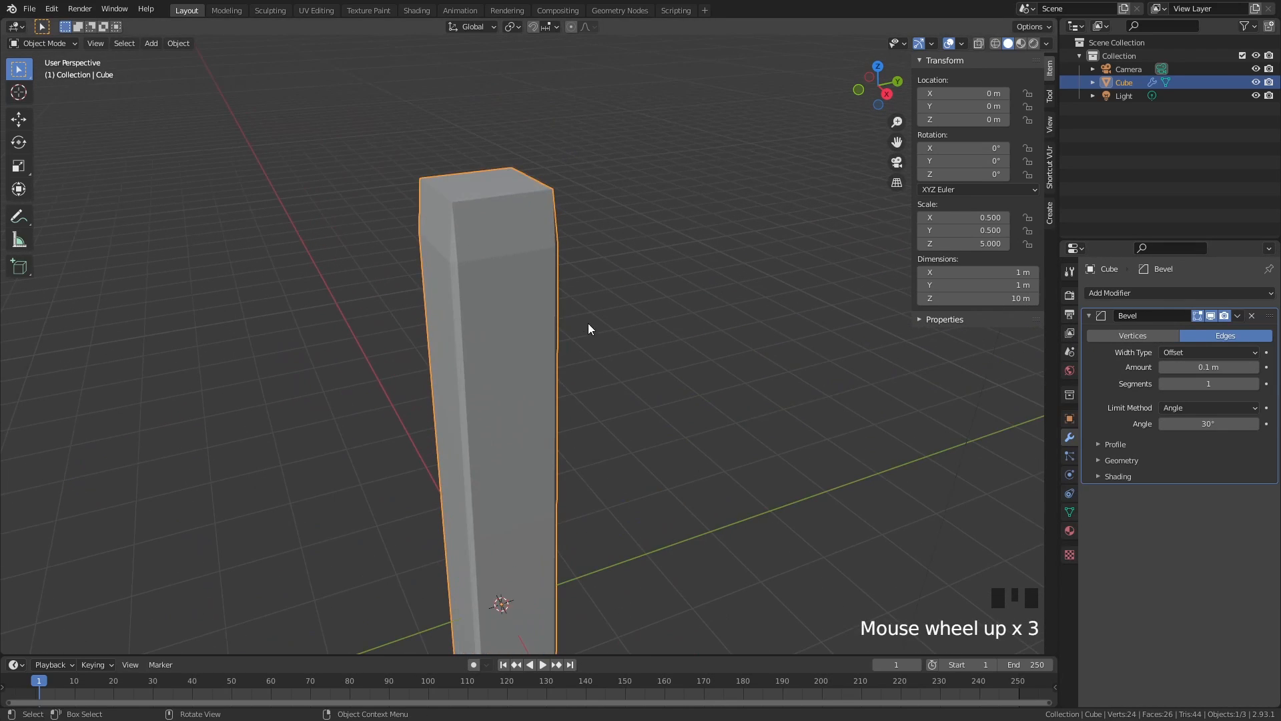
pyautogui.press('z')
pyautogui.keyDown('shift'); pyautogui.moveTo(491, 312); pyautogui.dragTo(609, 405, button='middle'); pyautogui.keyUp('shift')
pyautogui.scroll(1, 639, 354)
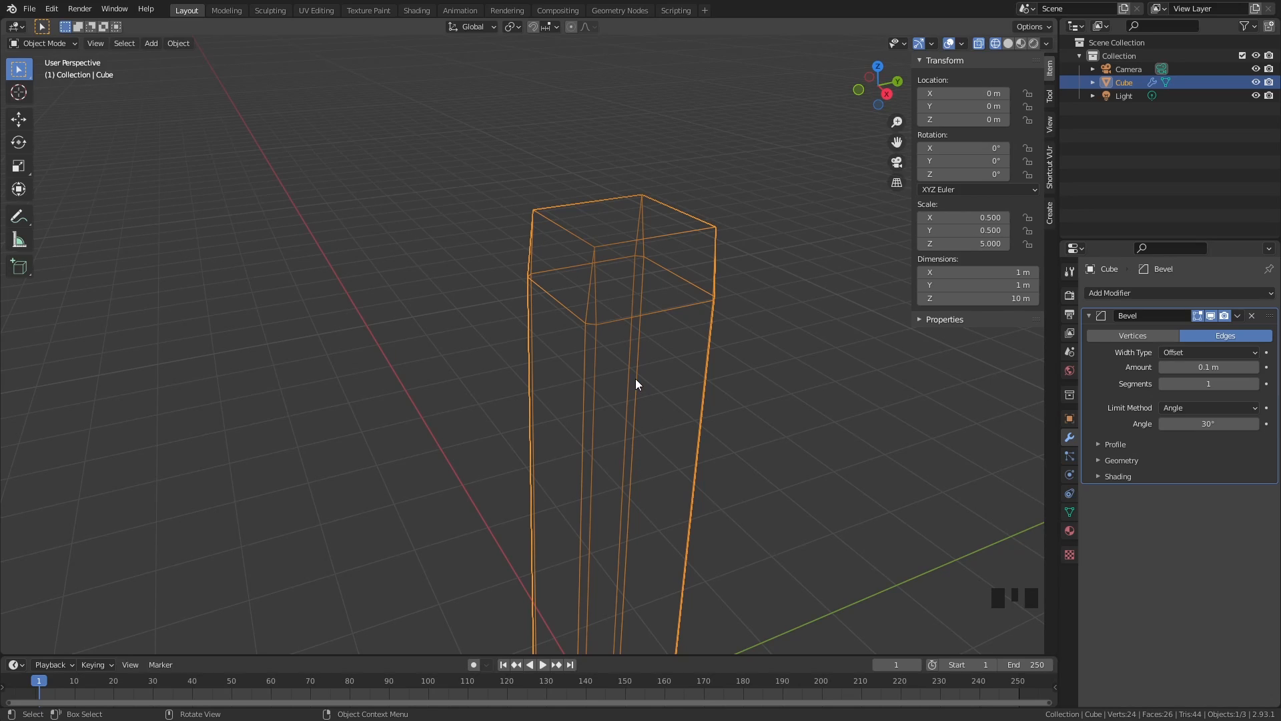
pyautogui.press('z')
pyautogui.click(704, 375)
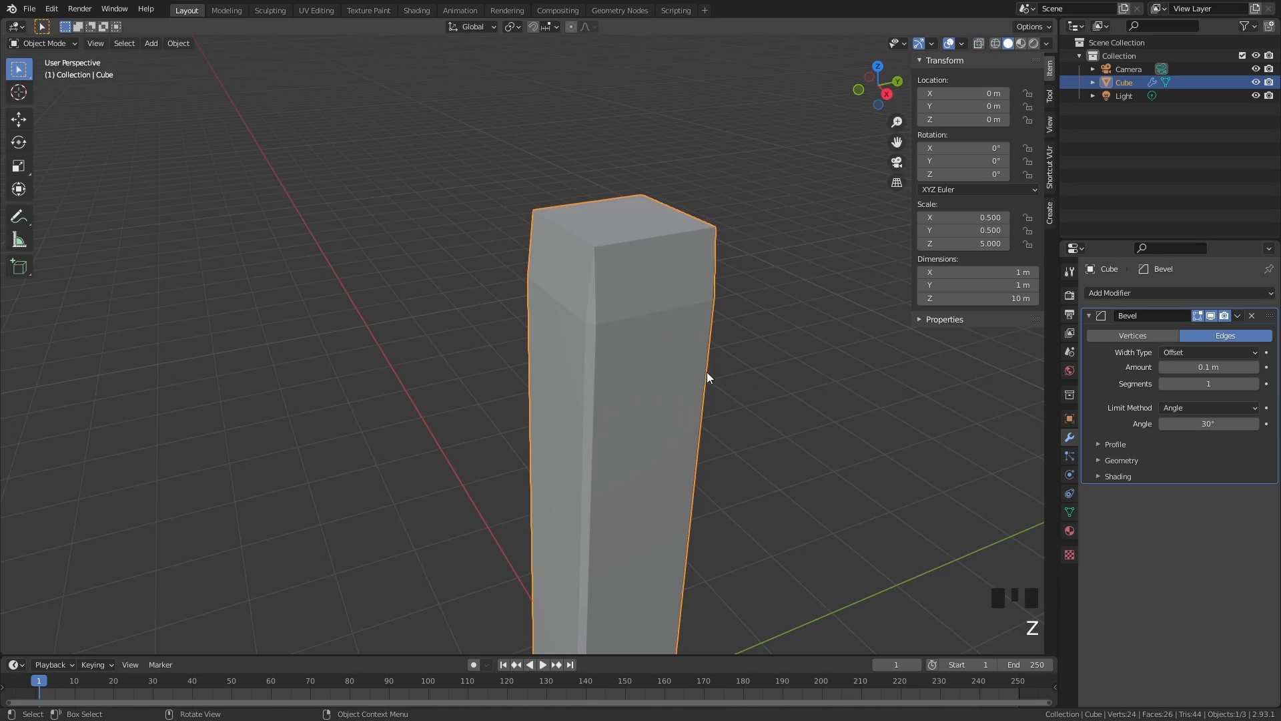
pyautogui.hotkey('ctrl', 'a')
pyautogui.click(678, 368)
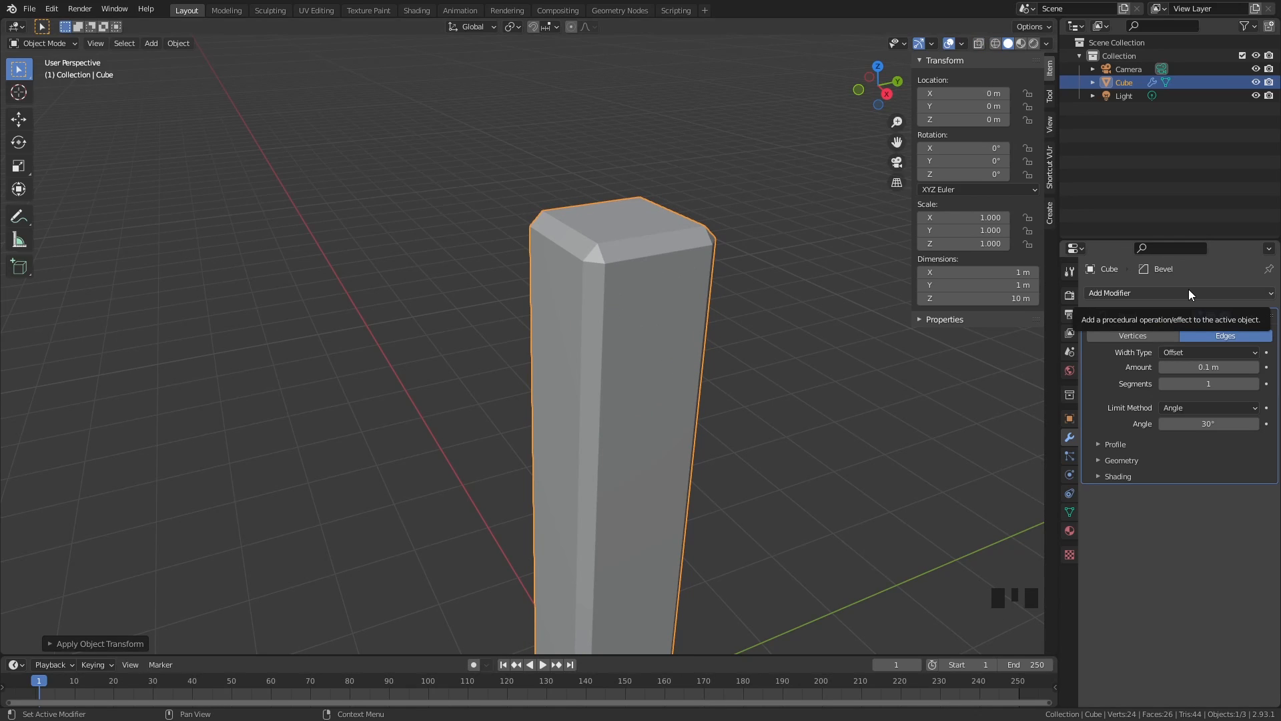
# Set the Bevel modifier to 5 segments and shade the pillar smooth
pyautogui.click(1255, 384)
pyautogui.click(1254, 384)
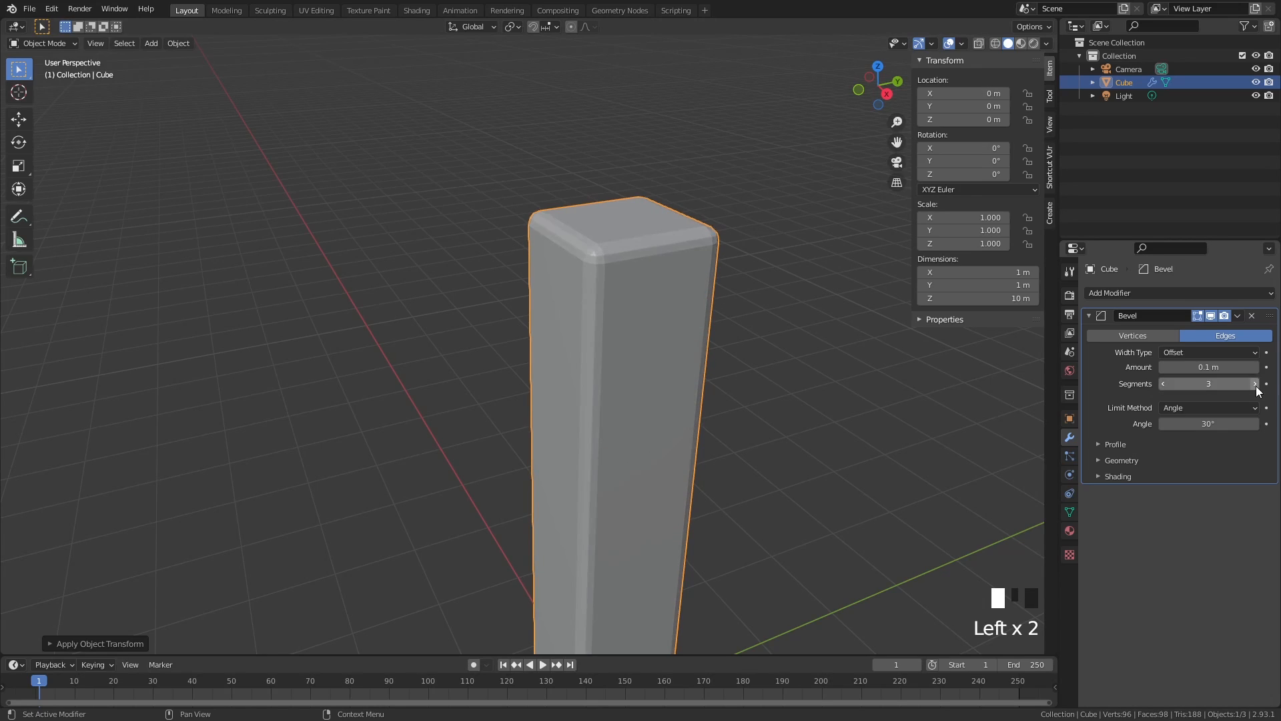
pyautogui.click(1255, 385)
pyautogui.click(1255, 385)
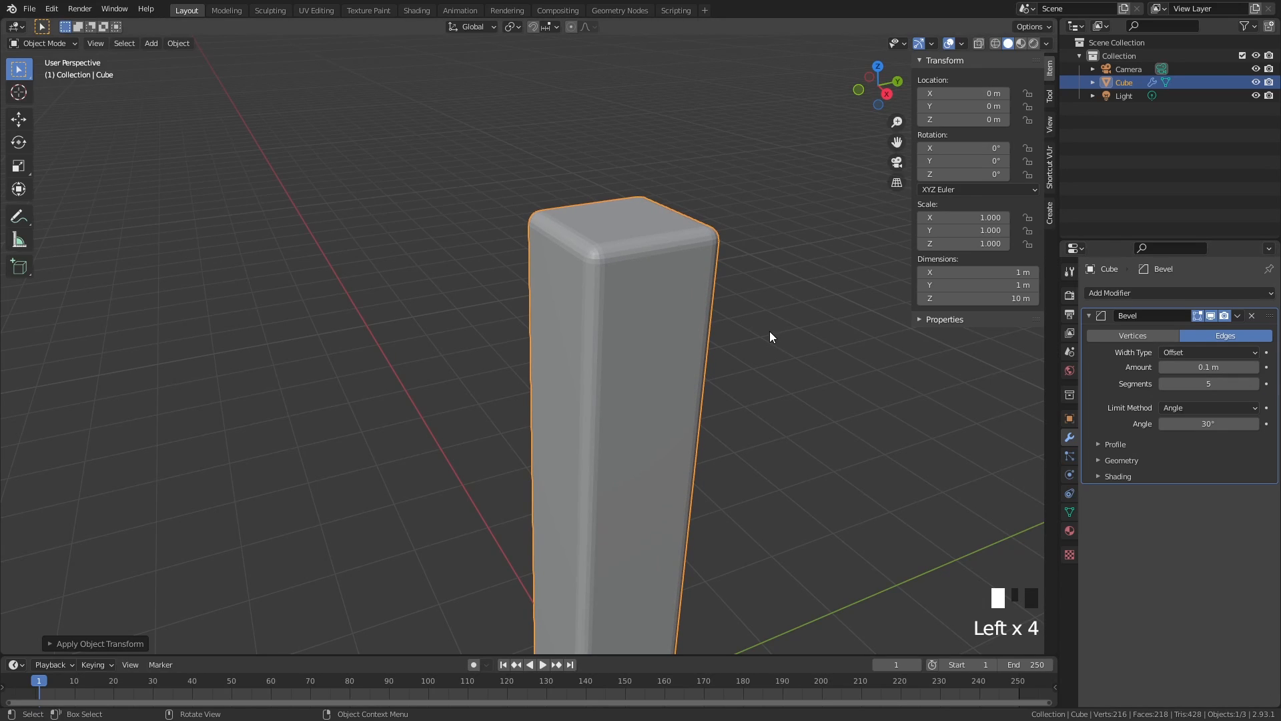
pyautogui.rightClick(667, 307)
pyautogui.click(628, 309)
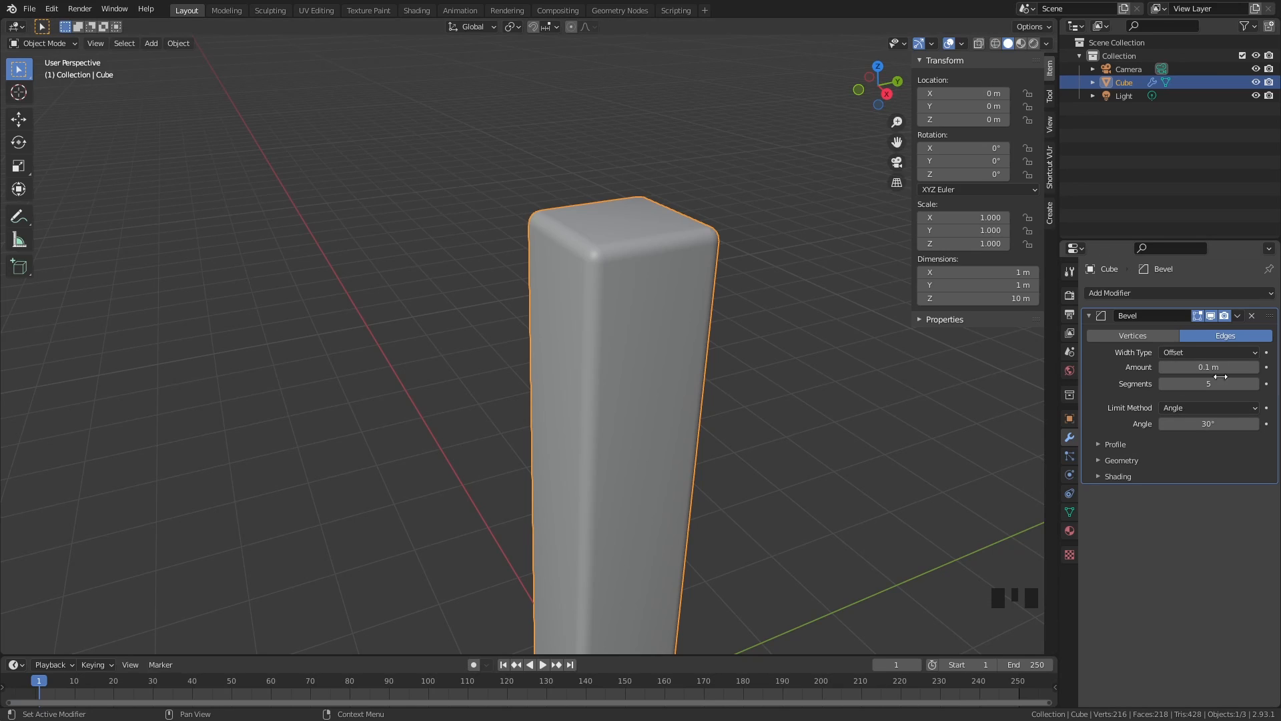
# Add a Subdivision Surface modifier to the pillar and set its viewport level to 3
pyautogui.click(1145, 292)
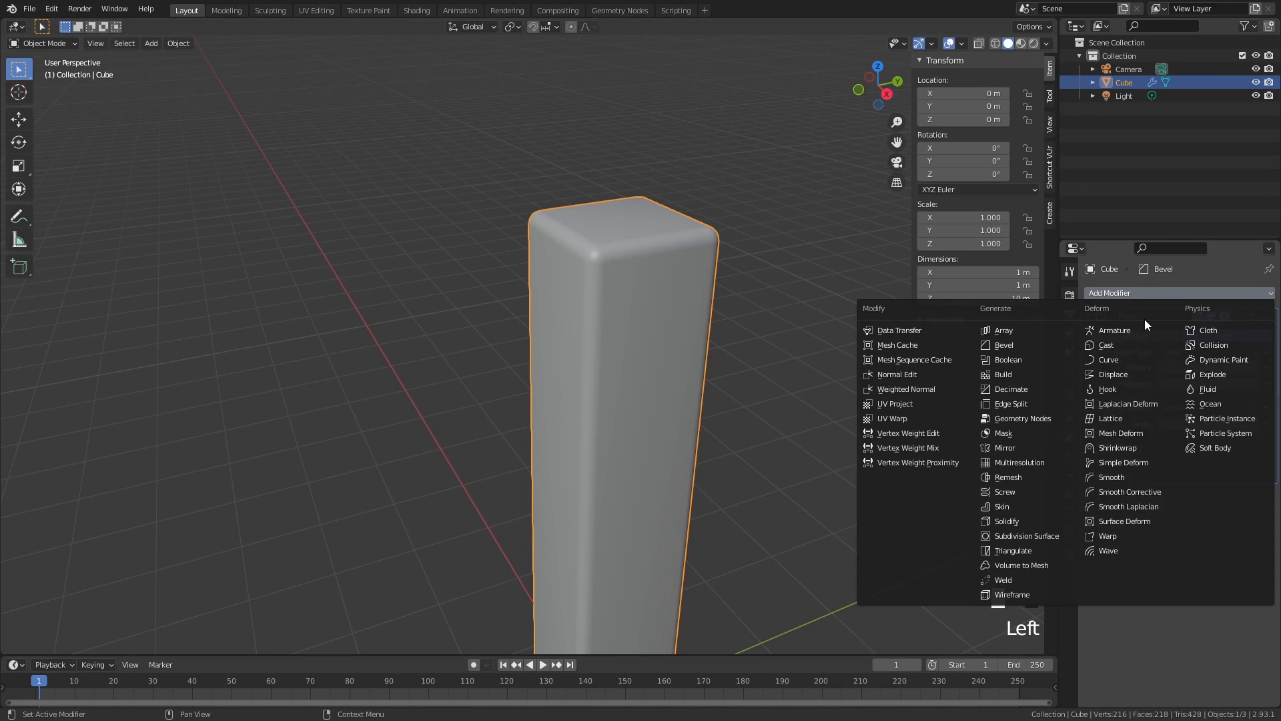
pyautogui.click(1047, 534)
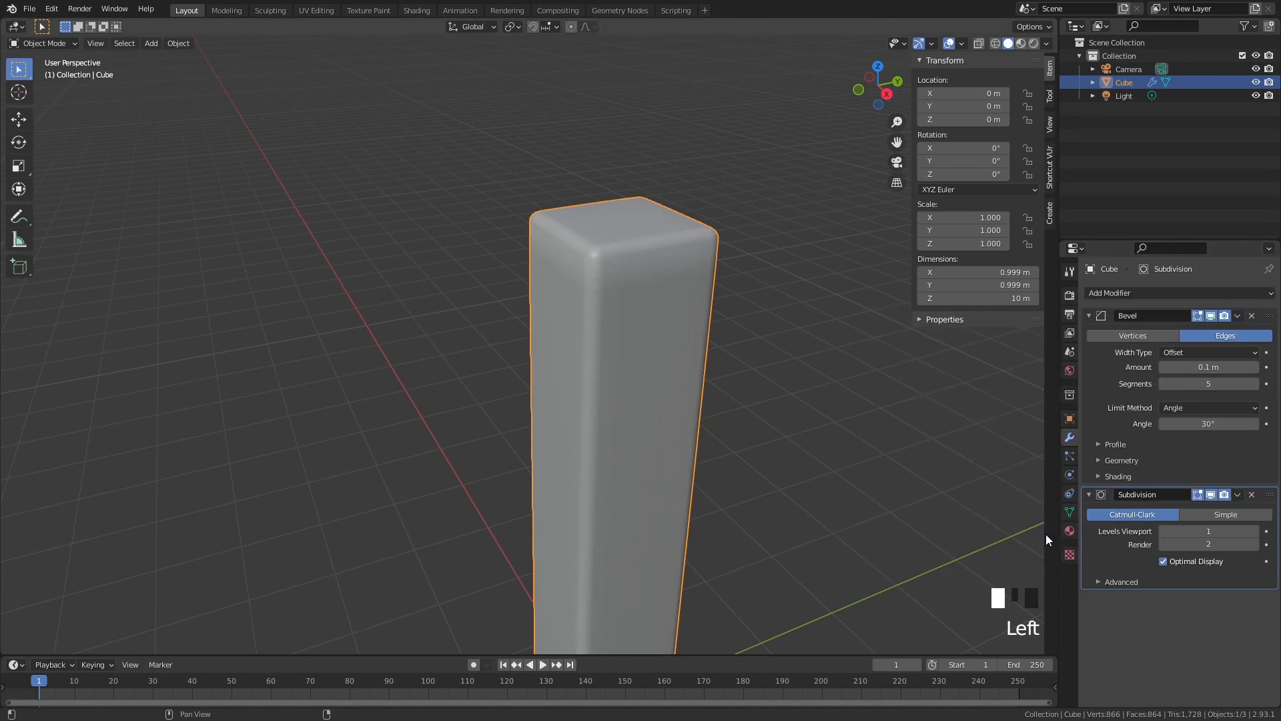
pyautogui.click(1255, 531)
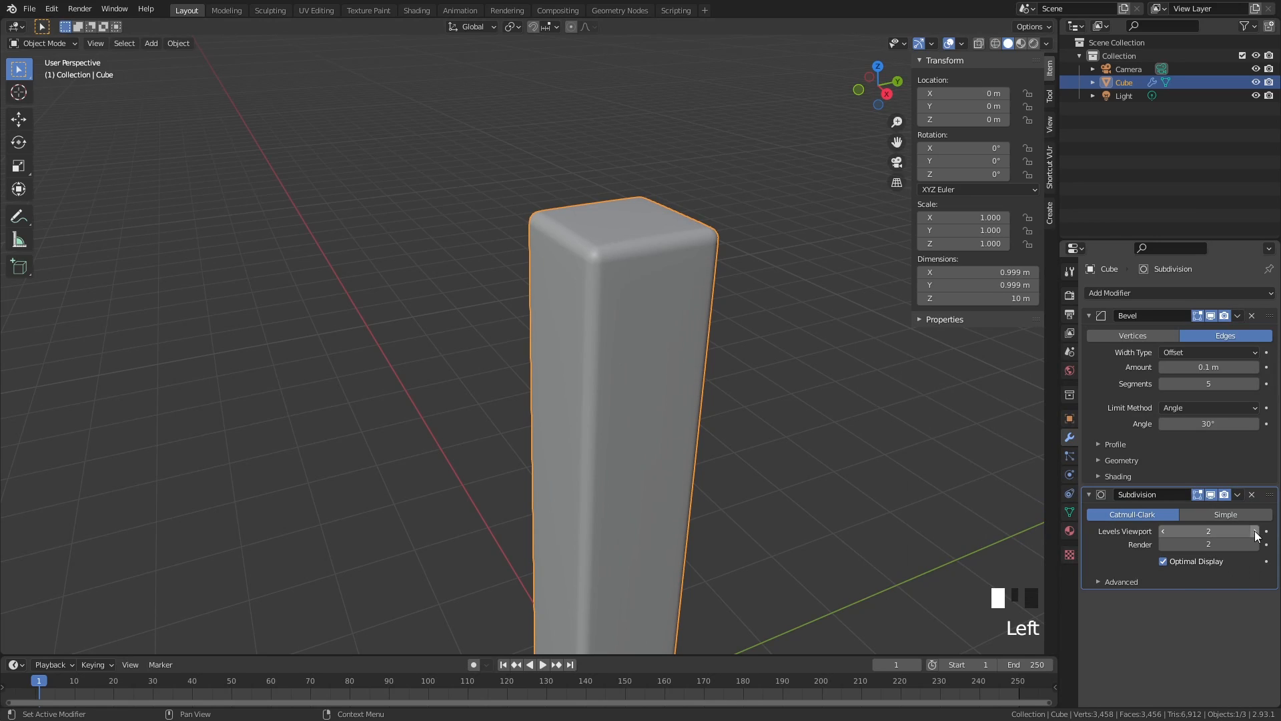
pyautogui.click(1254, 531)
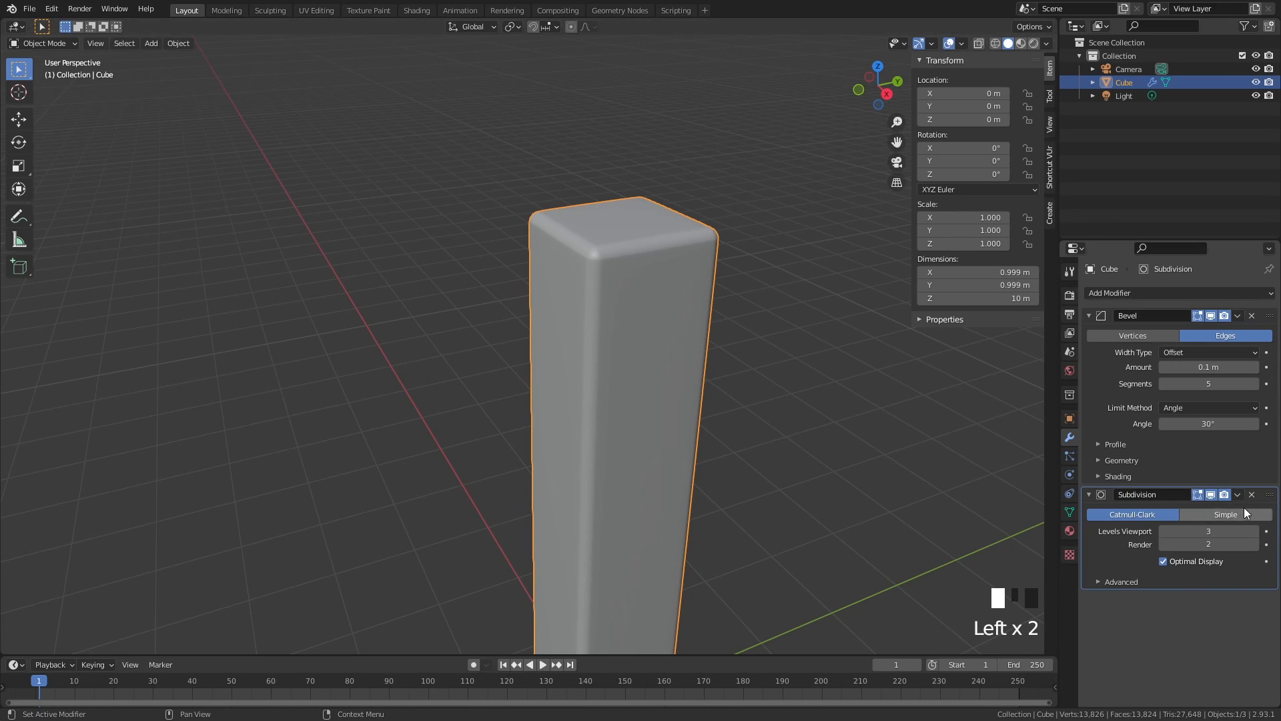
# Compare the pillar's surface with the Subdivision modifier shown and hidden in the viewport
pyautogui.click(1214, 494)
pyautogui.click(1214, 494)
pyautogui.click(1213, 494)
pyautogui.click(1213, 494)
pyautogui.click(1212, 494)
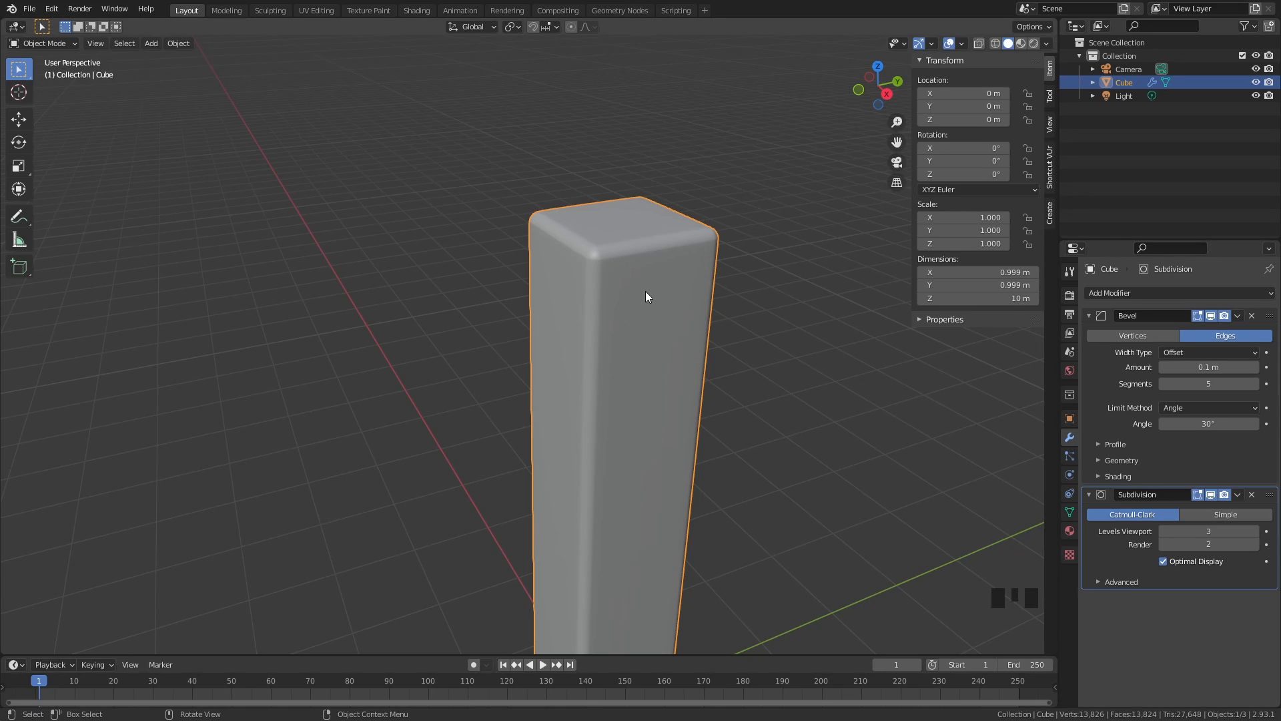
# Set the Subdivision modifier's render level to 3 and its viewport level to 1
pyautogui.click(1255, 544)
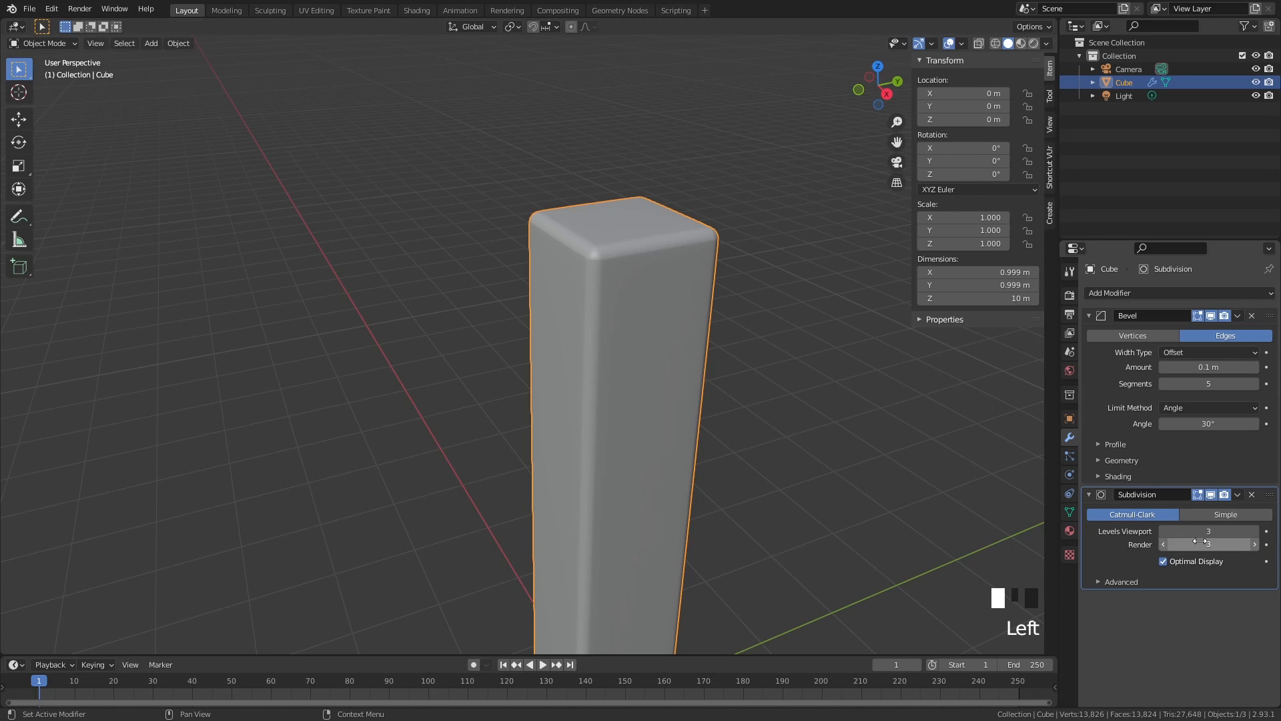
pyautogui.click(1164, 531)
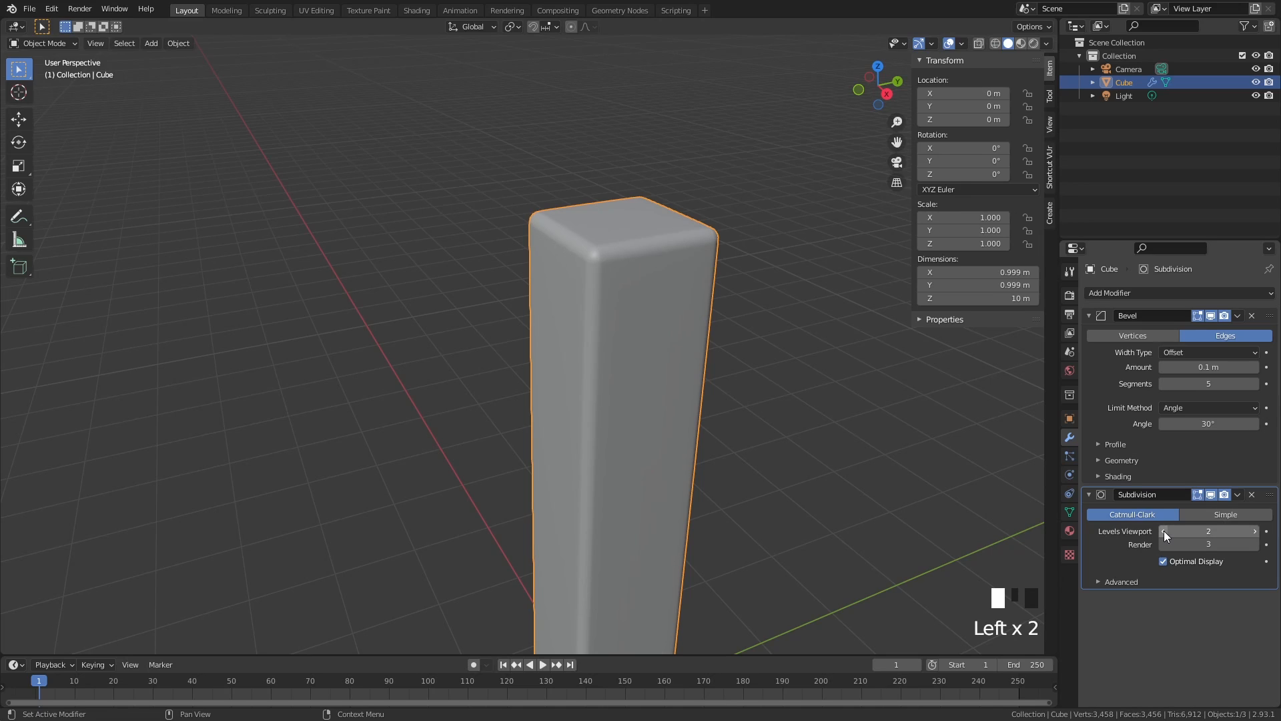
pyautogui.click(1164, 531)
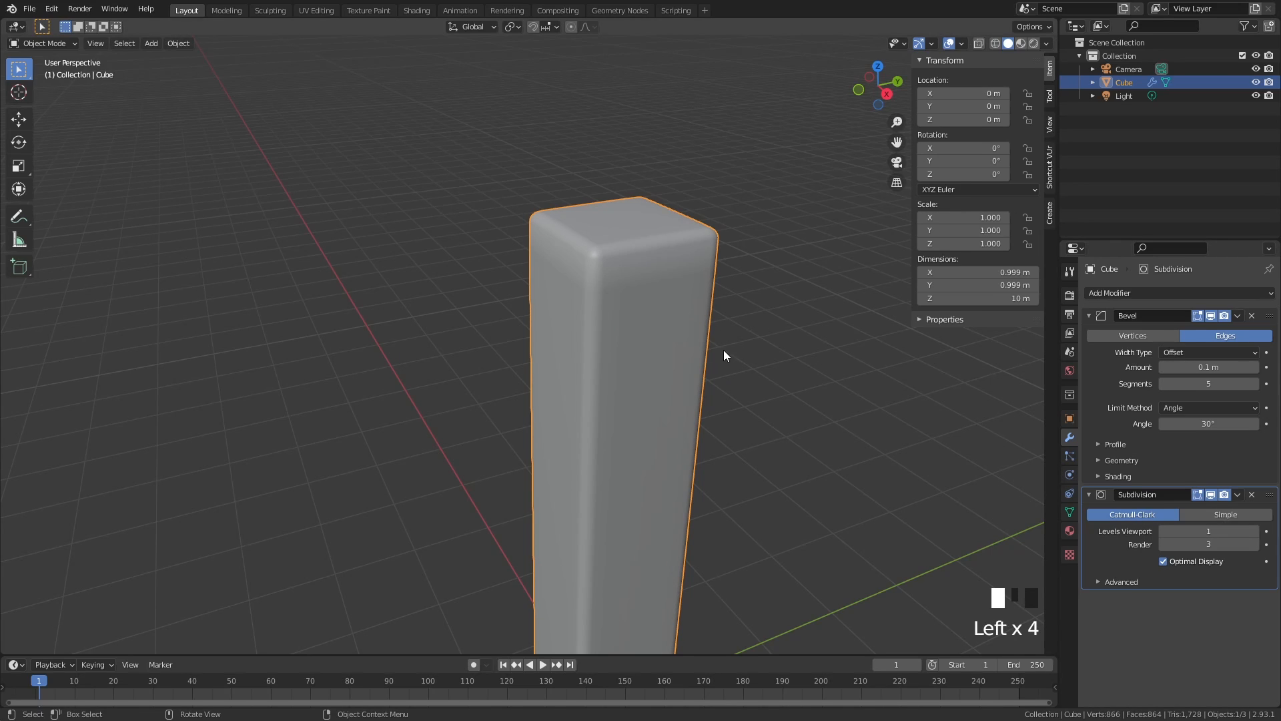
# Add an Array modifier to the pillar and set its count to 15, viewed from the front
pyautogui.click(1111, 294)
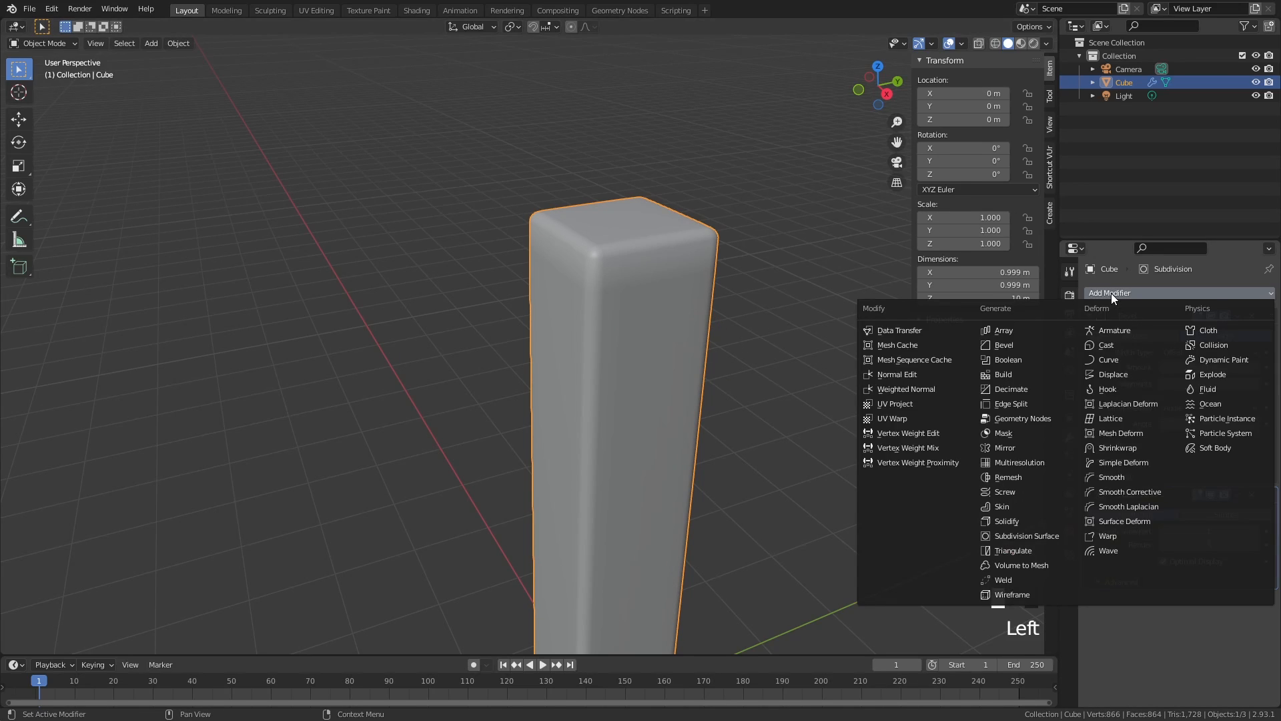
pyautogui.click(1042, 331)
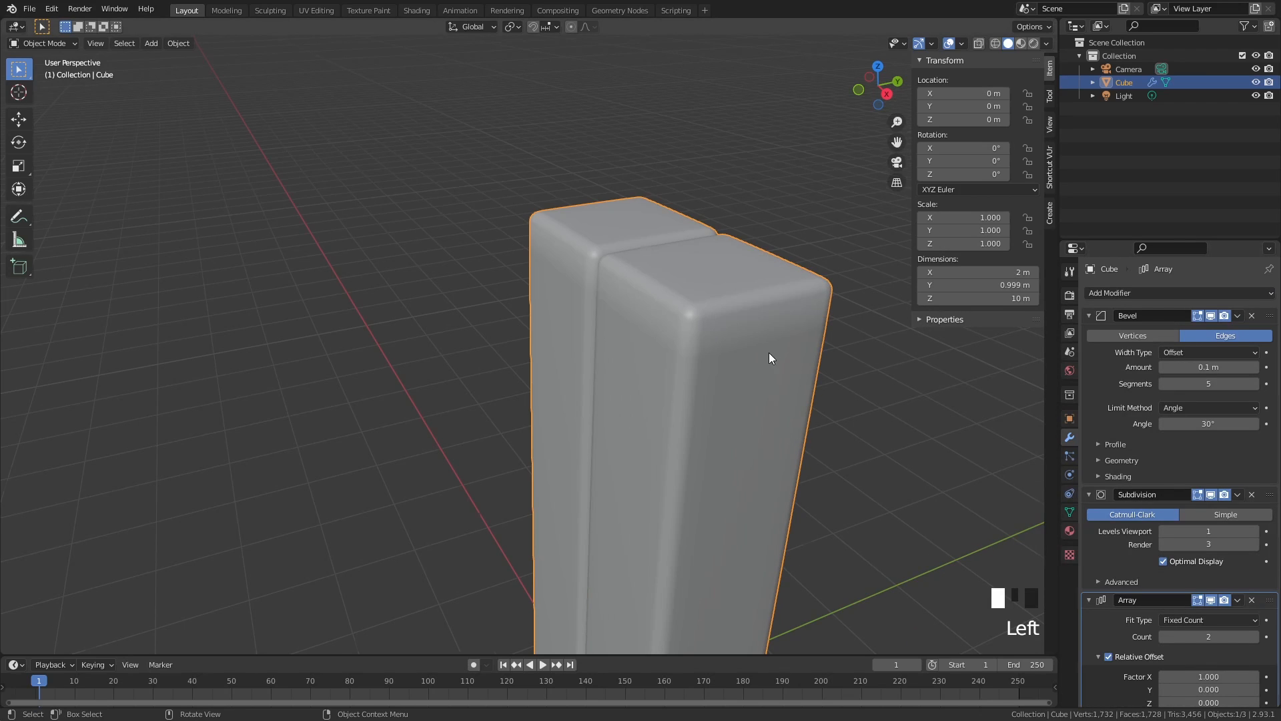
pyautogui.scroll(-5, 766, 353)
pyautogui.press('KP_1')
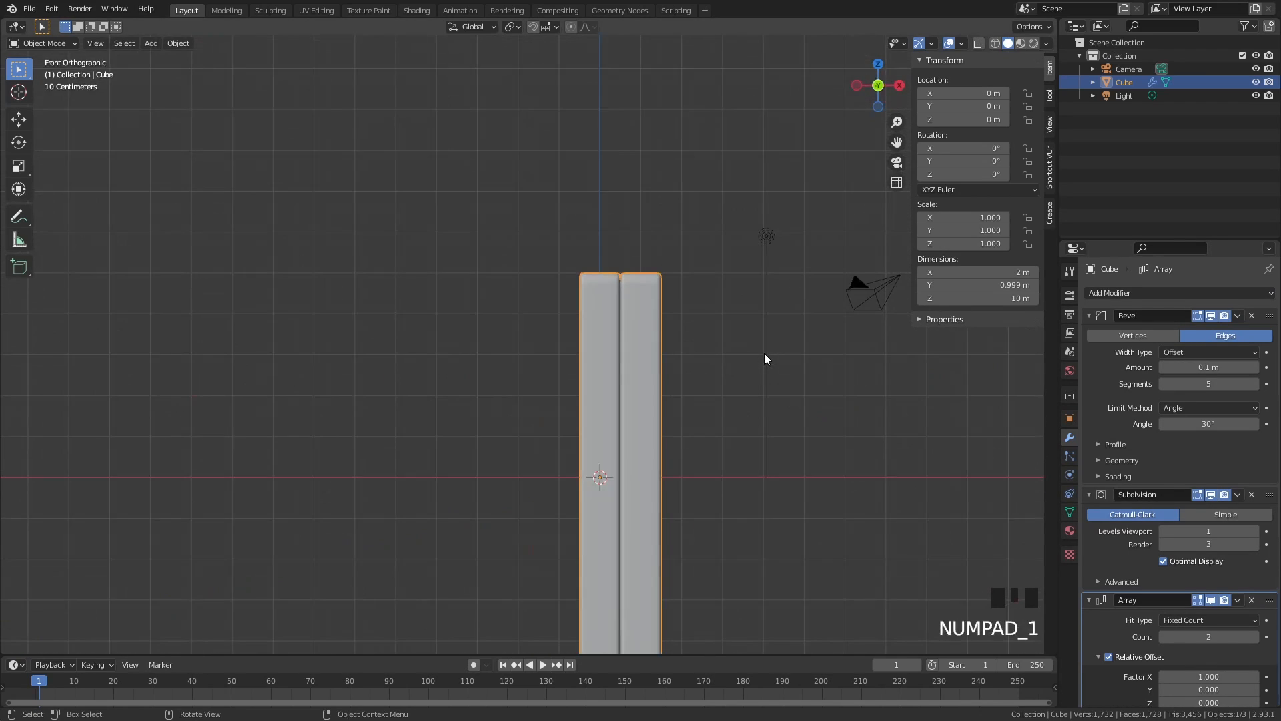
pyautogui.keyDown('shift'); pyautogui.moveTo(744, 347); pyautogui.dragTo(706, 314, button='middle'); pyautogui.keyUp('shift')
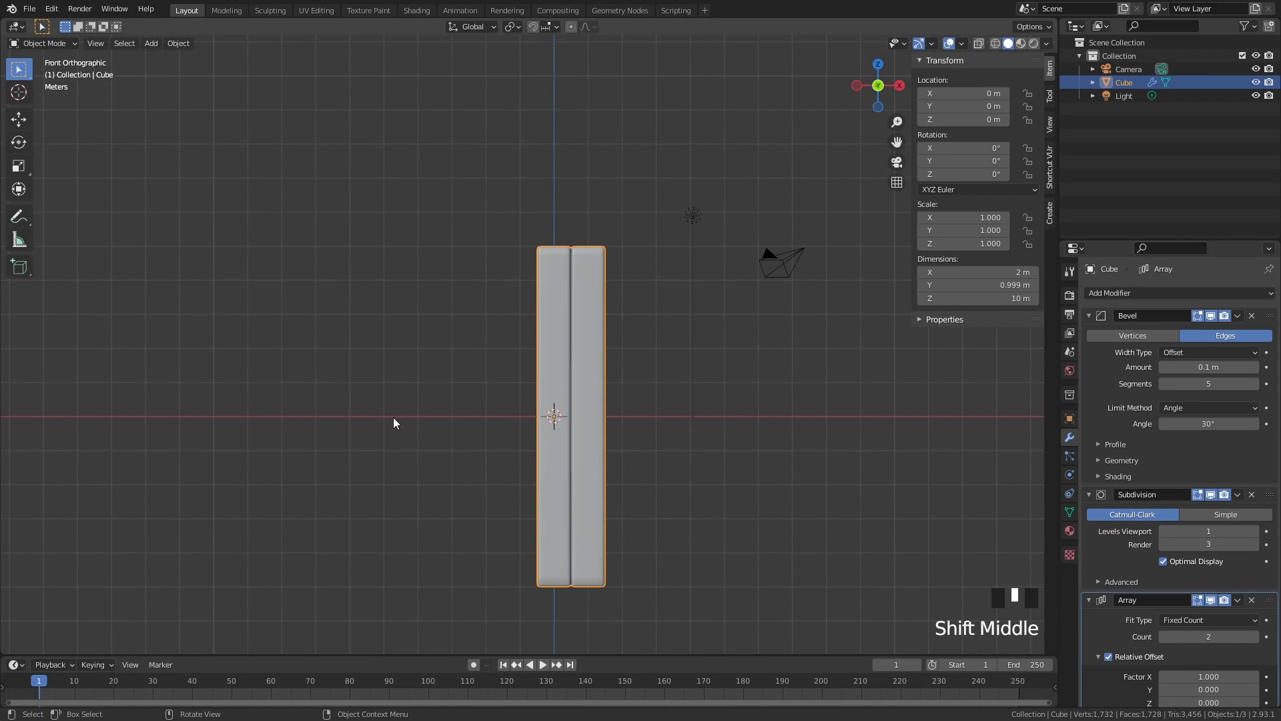
pyautogui.click(1202, 637)
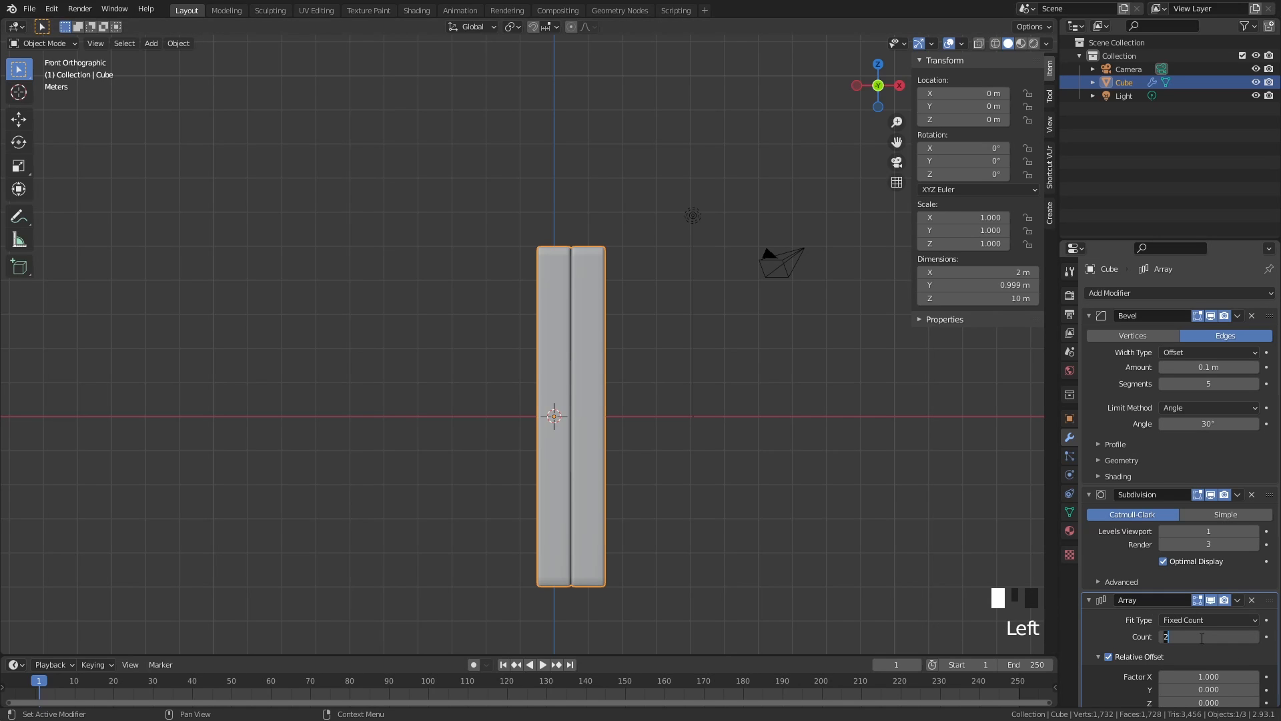
pyautogui.write('15')
pyautogui.press('Return')
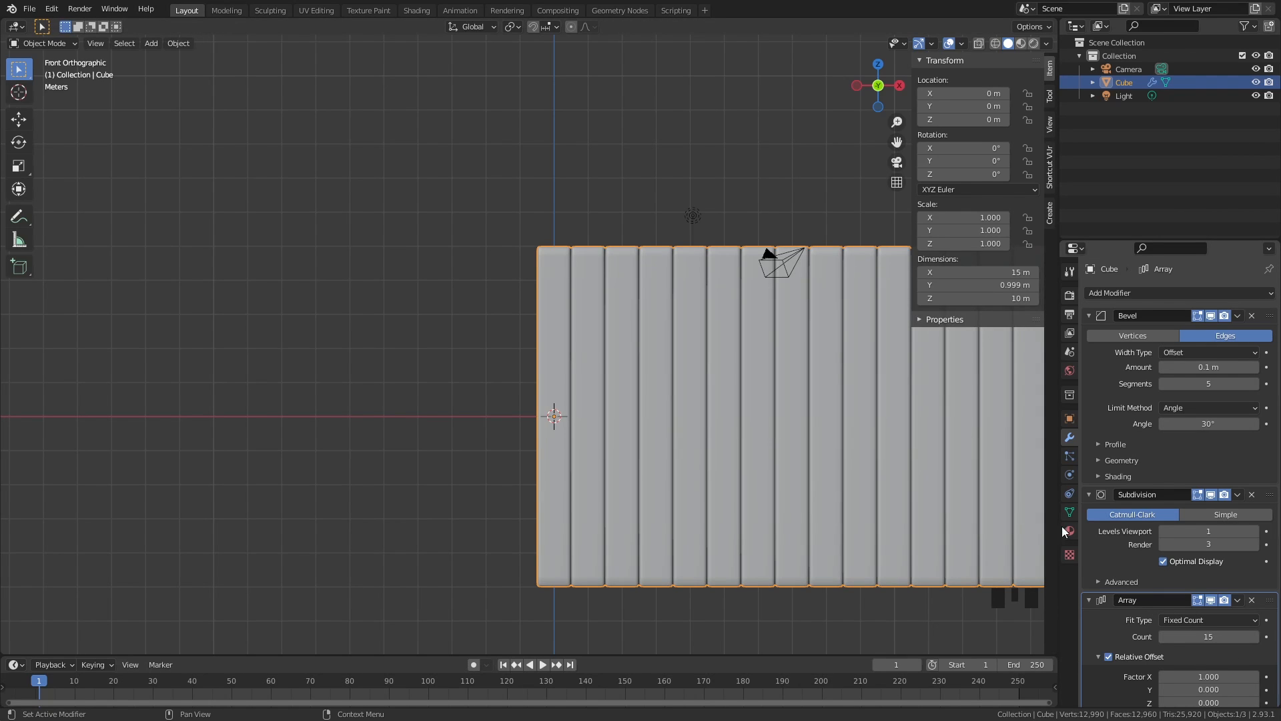
# Examine the spacing between the upper ends of the arrayed pillars in front view
pyautogui.scroll(-3, 845, 460)
pyautogui.scroll(2, 726, 343)
pyautogui.scroll(2, 531, 340)
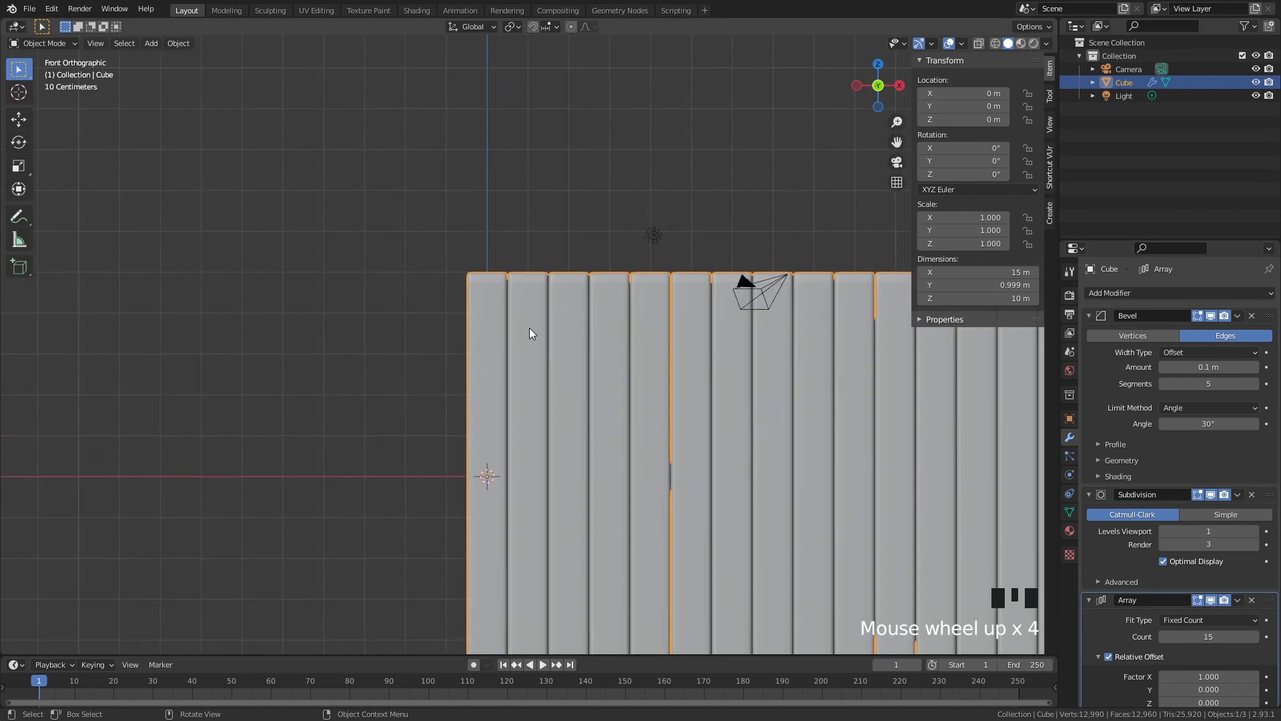
pyautogui.keyDown('shift'); pyautogui.moveTo(529, 334); pyautogui.dragTo(535, 380, button='middle'); pyautogui.keyUp('shift')
pyautogui.scroll(3, 519, 311)
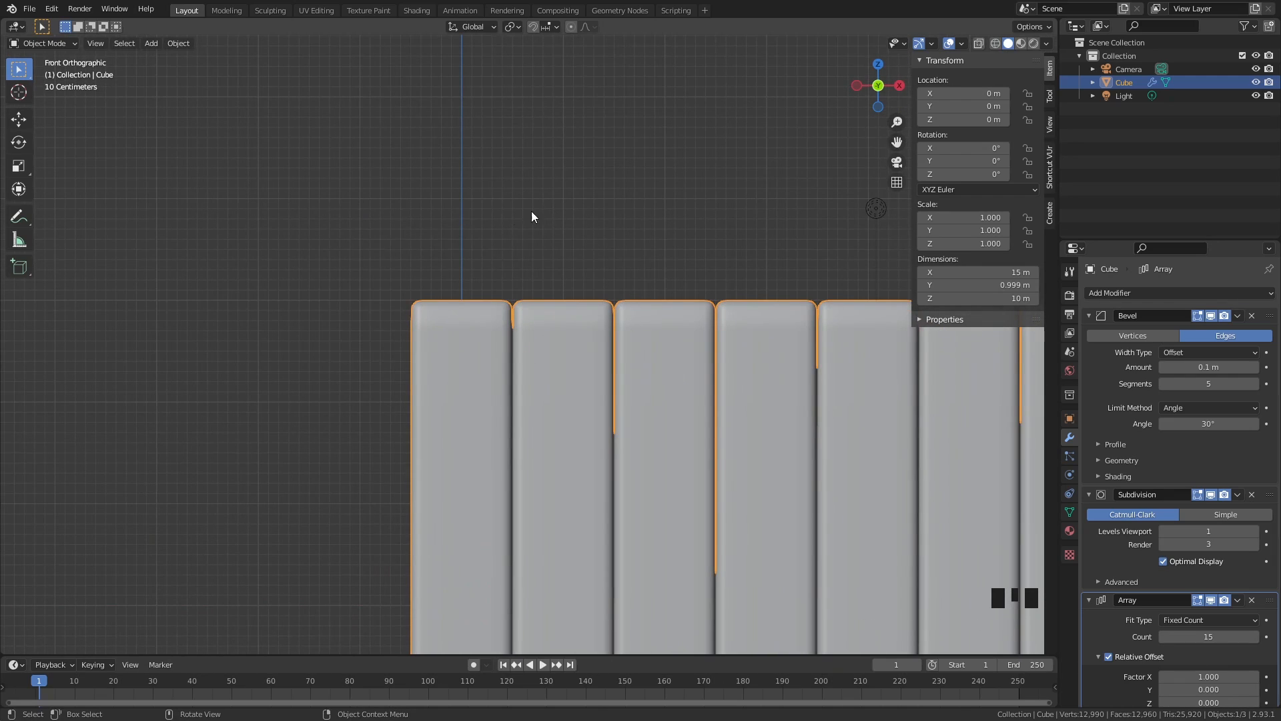
pyautogui.press('g')
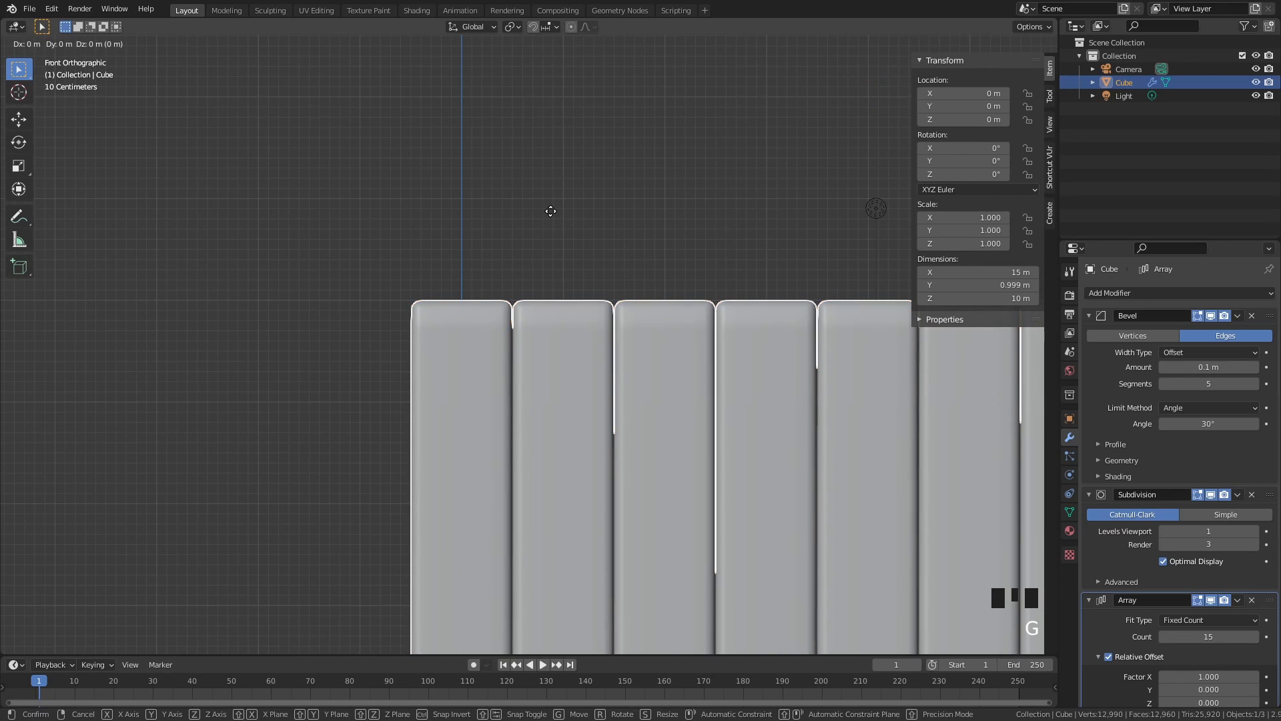
pyautogui.press('x')
pyautogui.press('1')
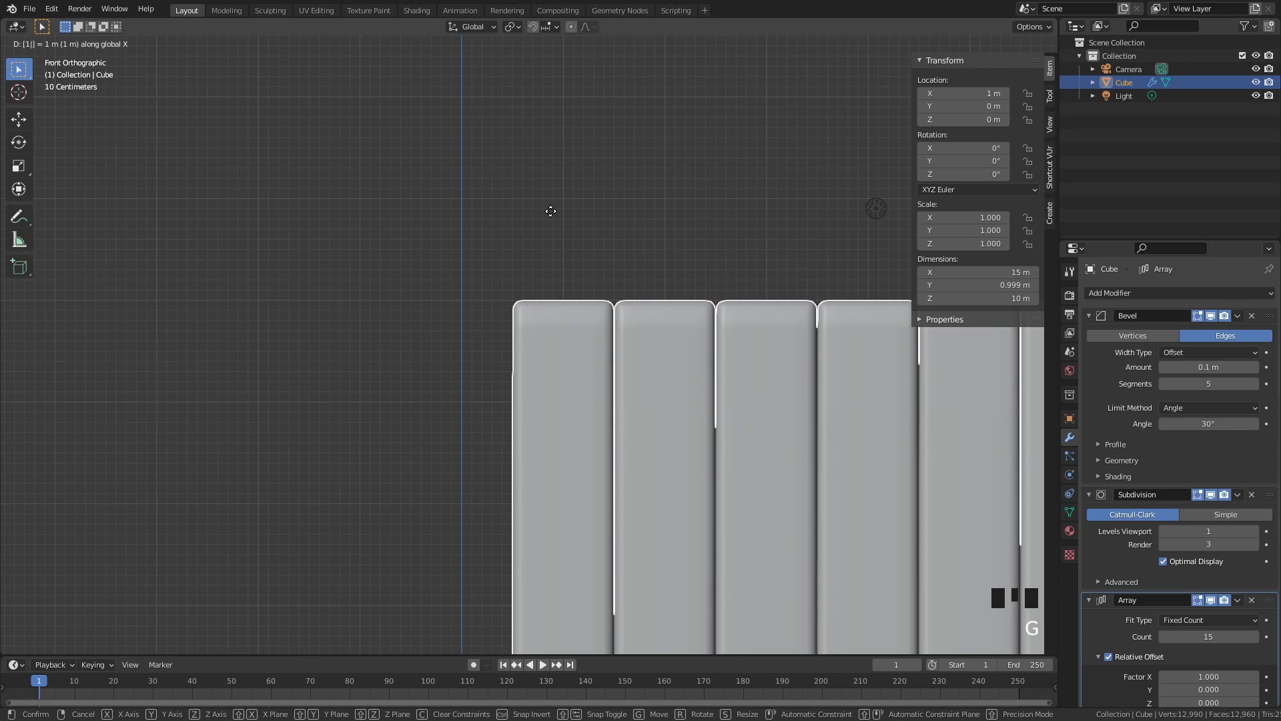
pyautogui.press('Escape')
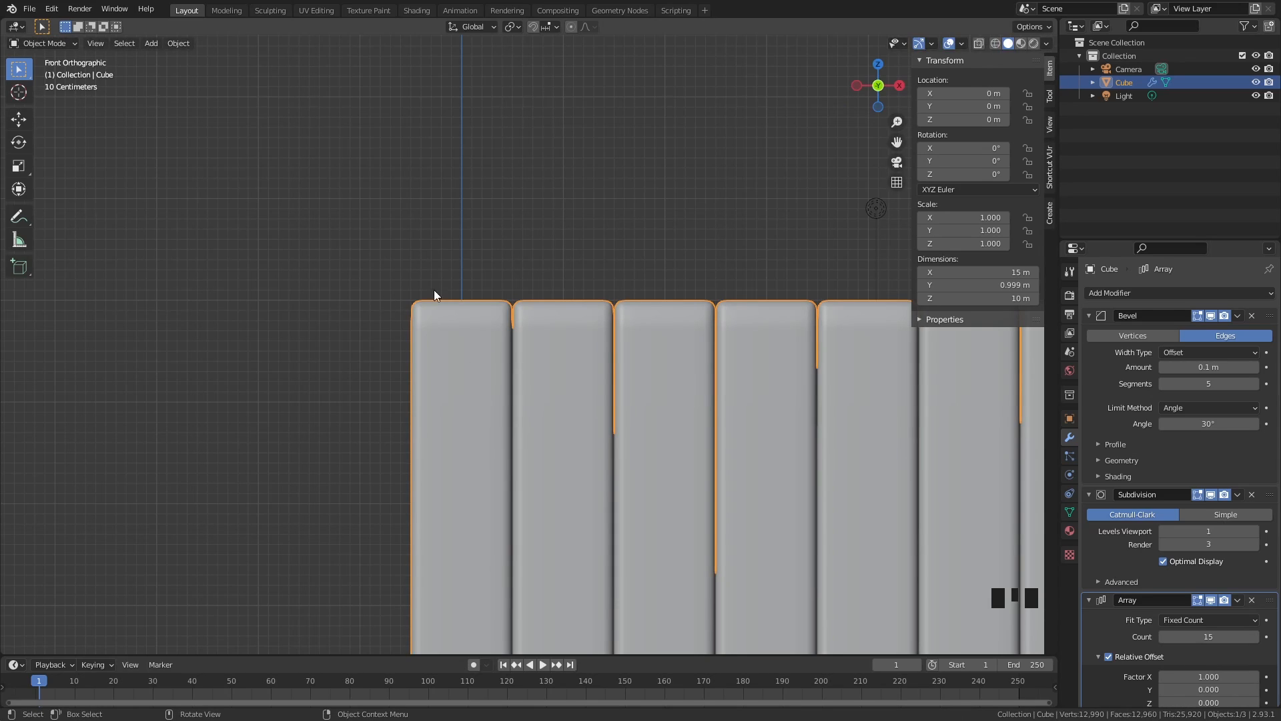
# Move the pillar row 0.5 m along the X axis so its outer edge lines up with the Z axis
pyautogui.write('g')
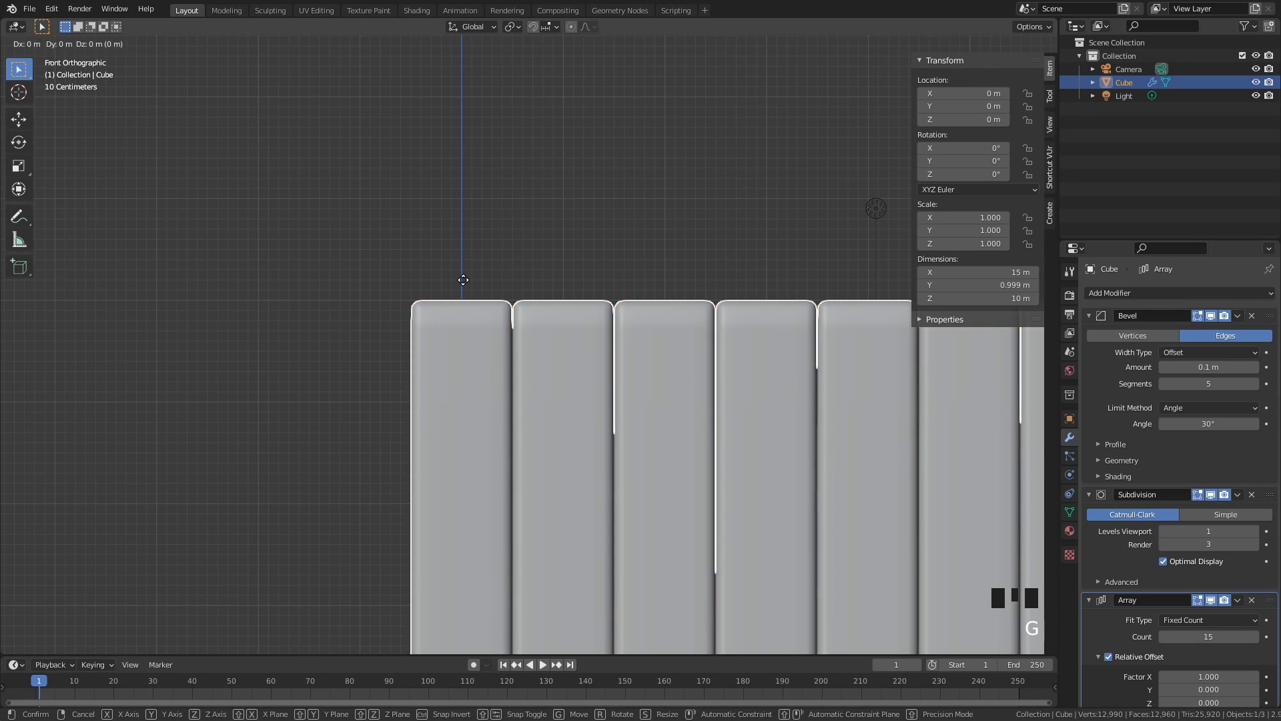
pyautogui.write('x0.5')
pyautogui.press('Return')
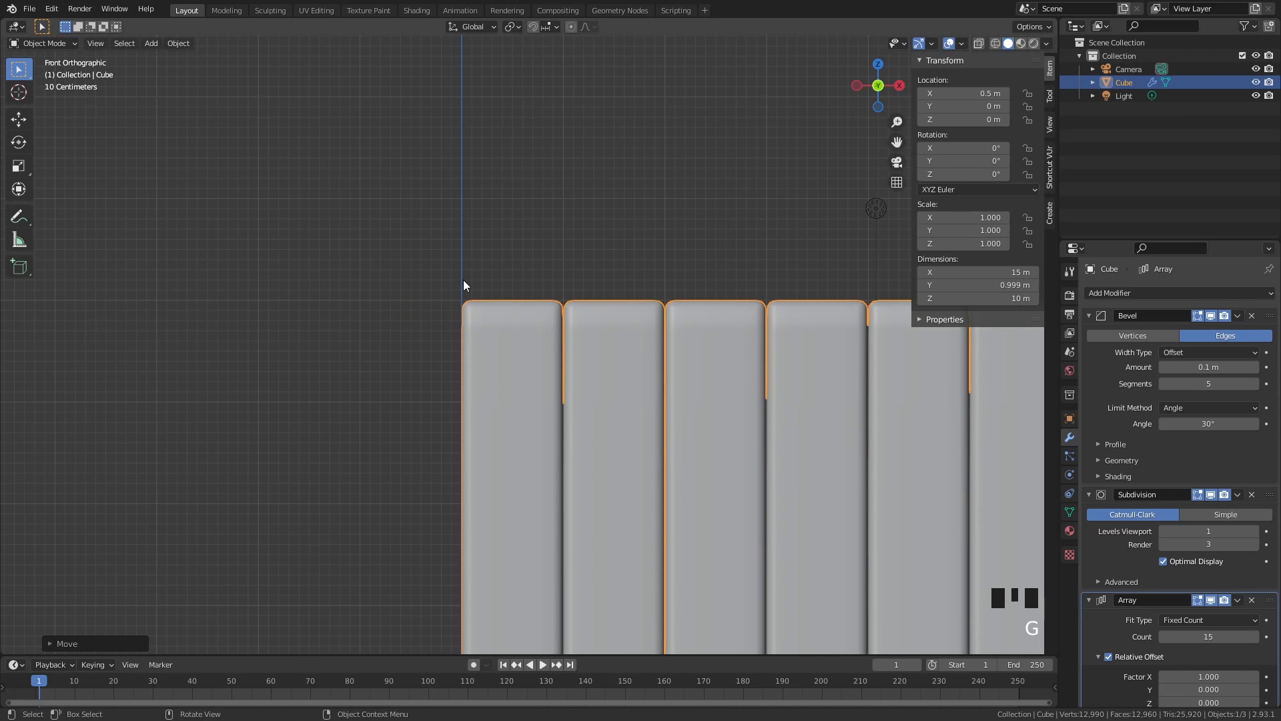
pyautogui.scroll(-6, 505, 307)
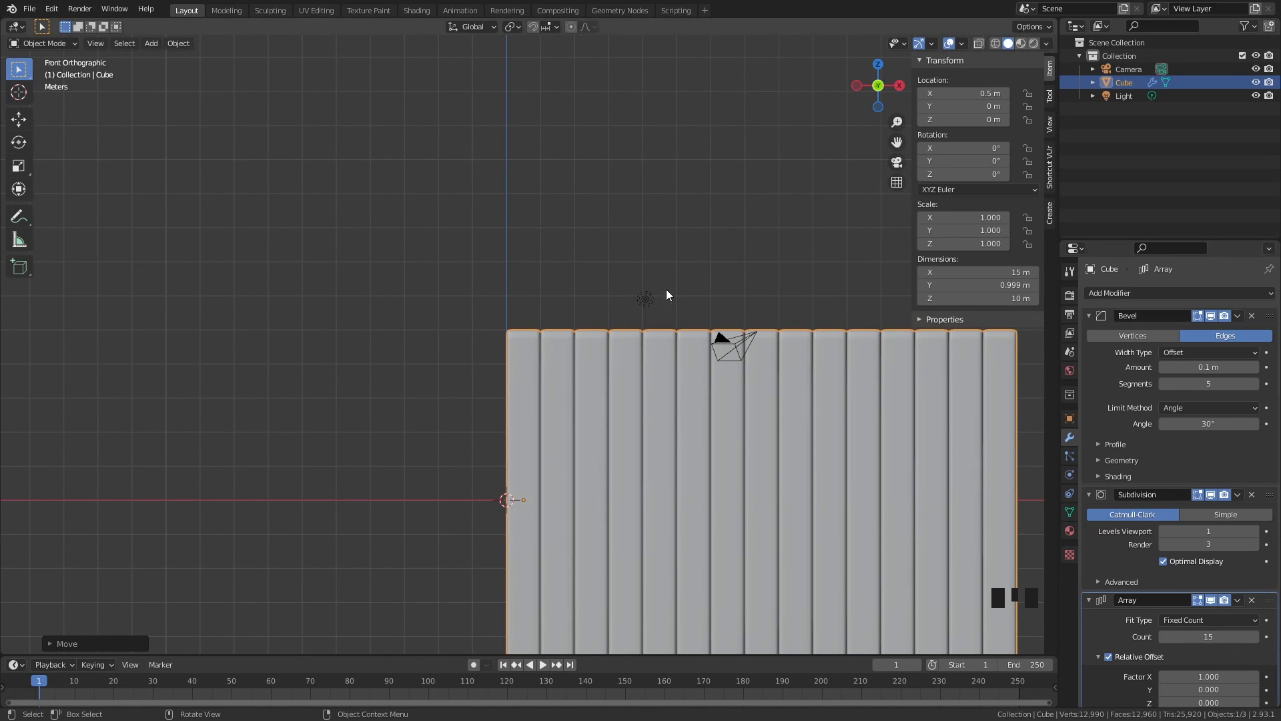
# Centre the pillar row on the world origin by moving it along X to a location of -7 m
pyautogui.scroll(1, 621, 278)
pyautogui.press('g')
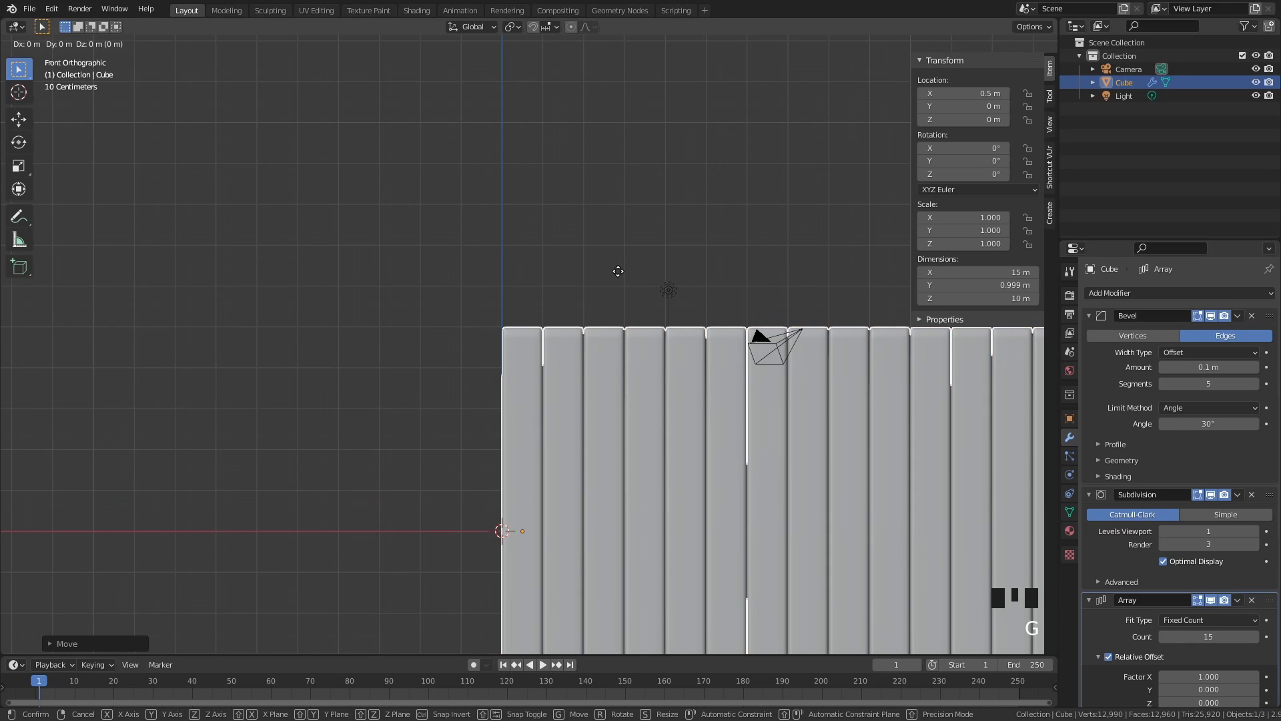
pyautogui.press('x')
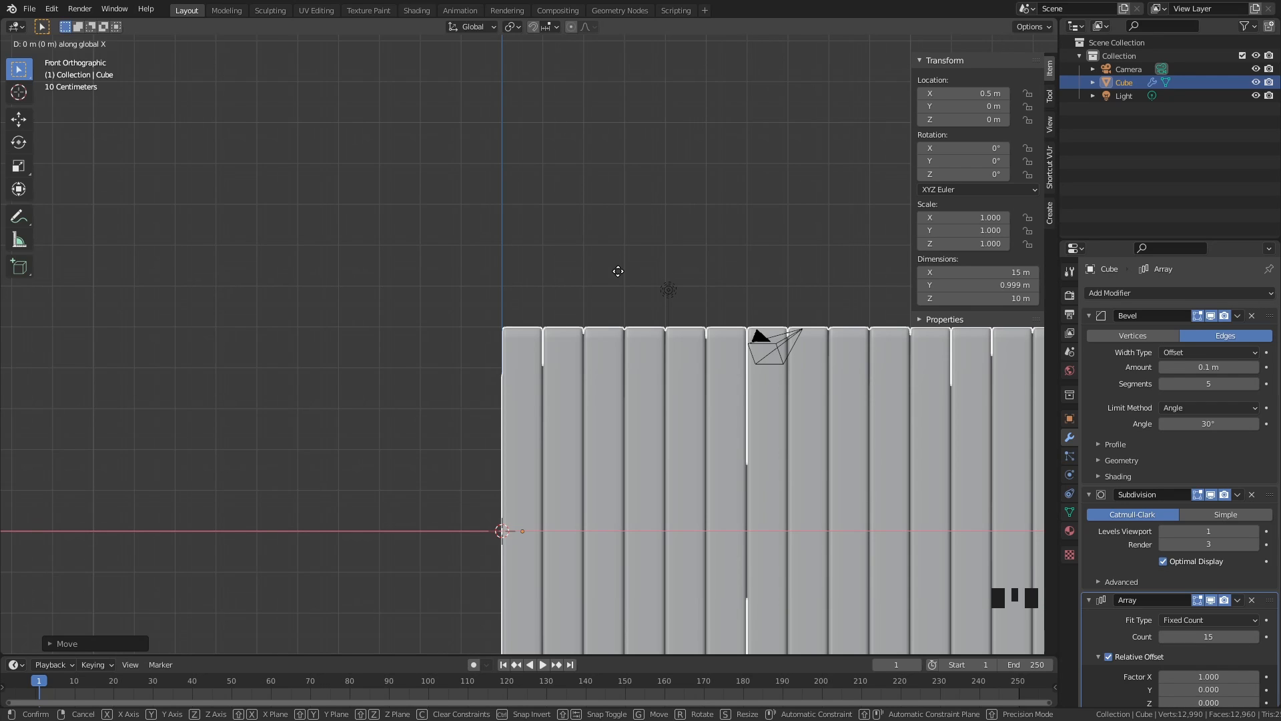
pyautogui.write('-7')
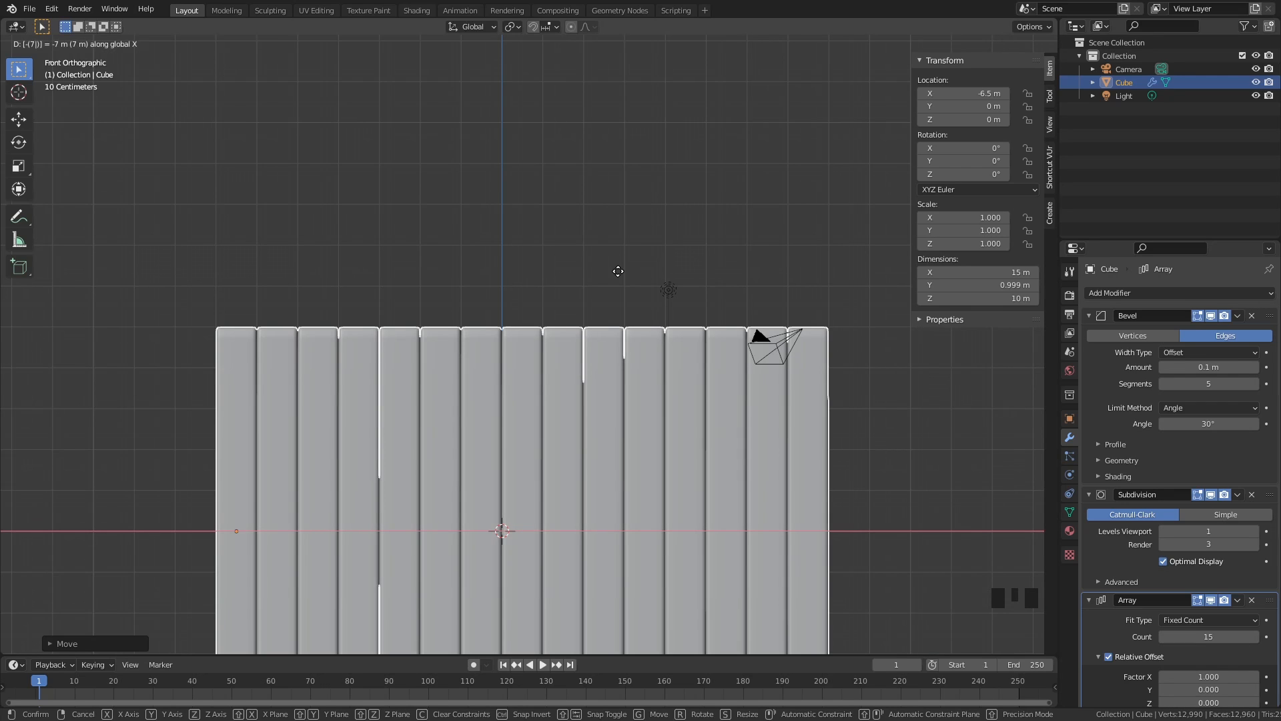
pyautogui.press('Return')
pyautogui.scroll(-3, 485, 243)
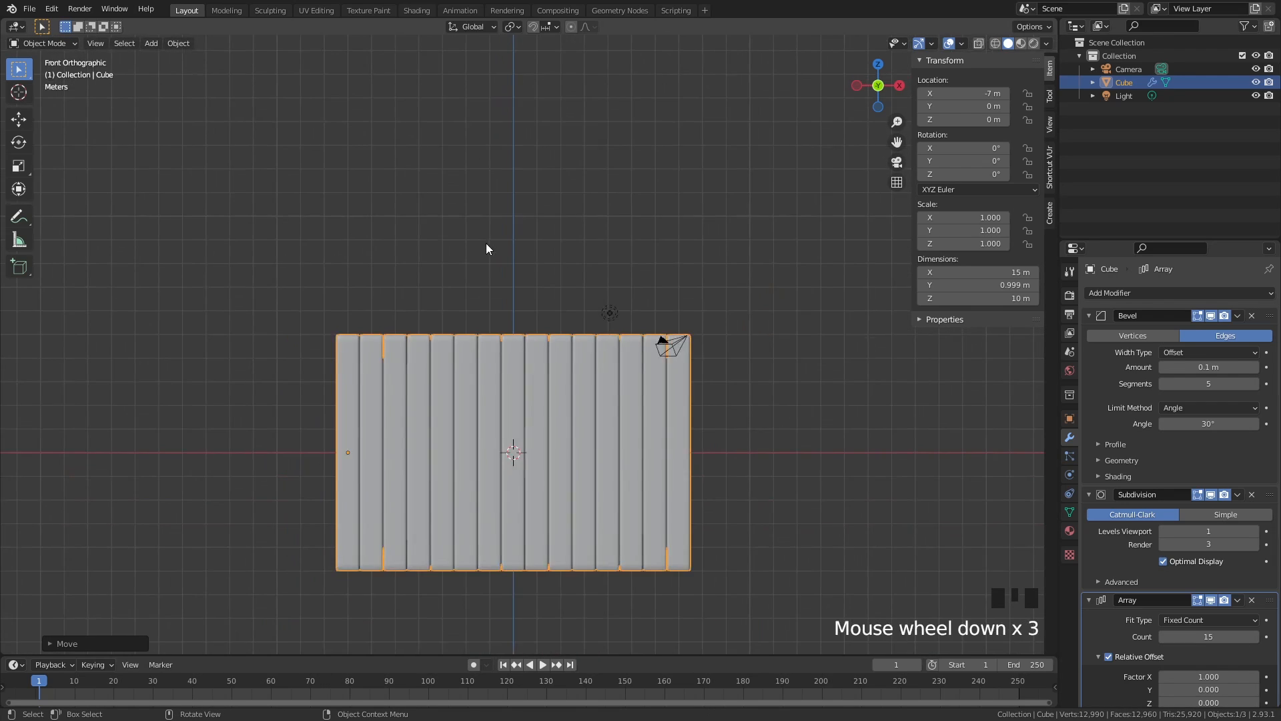
pyautogui.scroll(-2, 493, 254)
pyautogui.scroll(4, 511, 277)
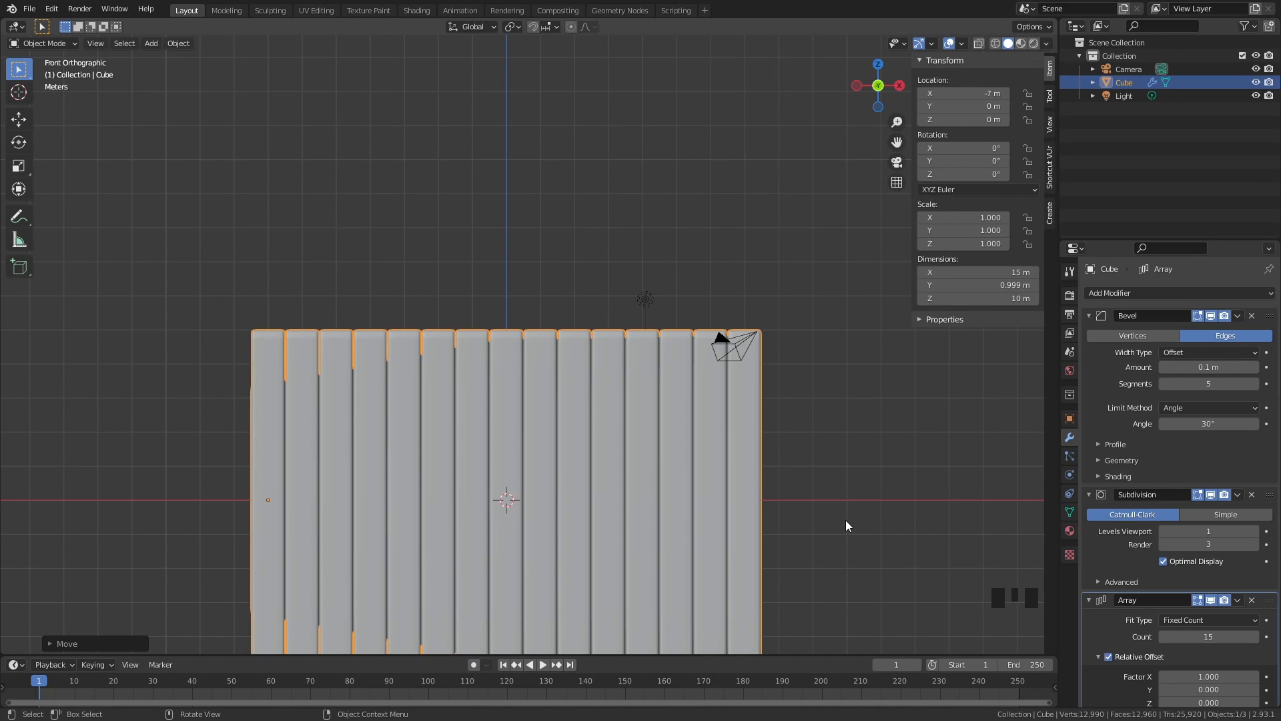
# Enlarge the timeline and set the animation's end frame to 120
pyautogui.moveTo(784, 656); pyautogui.dragTo(4, 574)
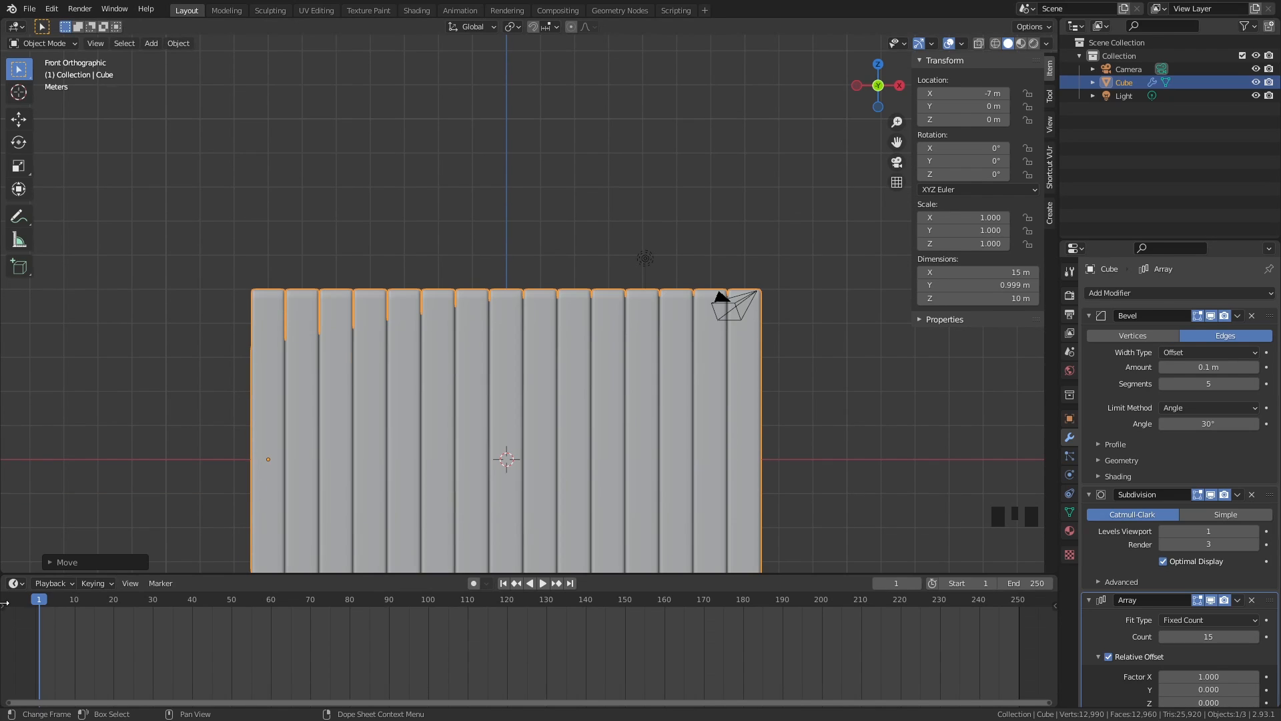
pyautogui.click(1017, 585)
pyautogui.write('120')
pyautogui.press('Return')
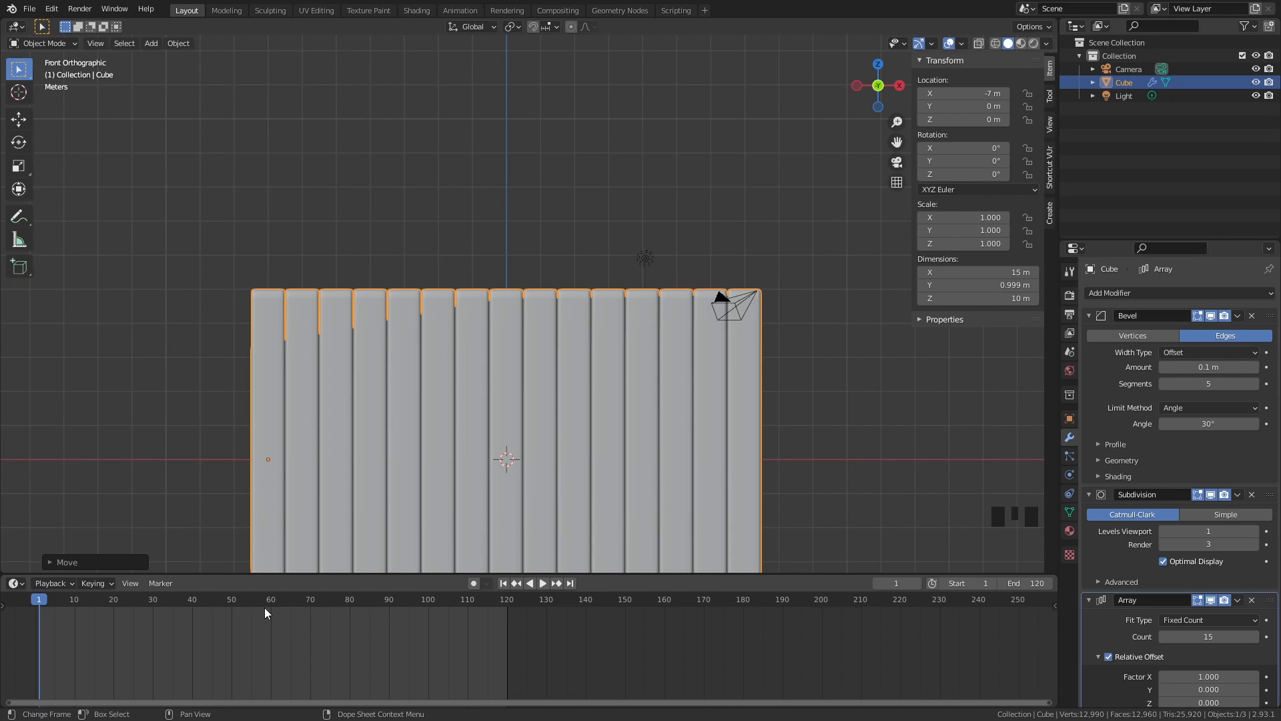
# Go to frame 0 and insert keyframes for the pillar row's rotation at 0°
pyautogui.moveTo(754, 231); pyautogui.dragTo(691, 312, button='middle')
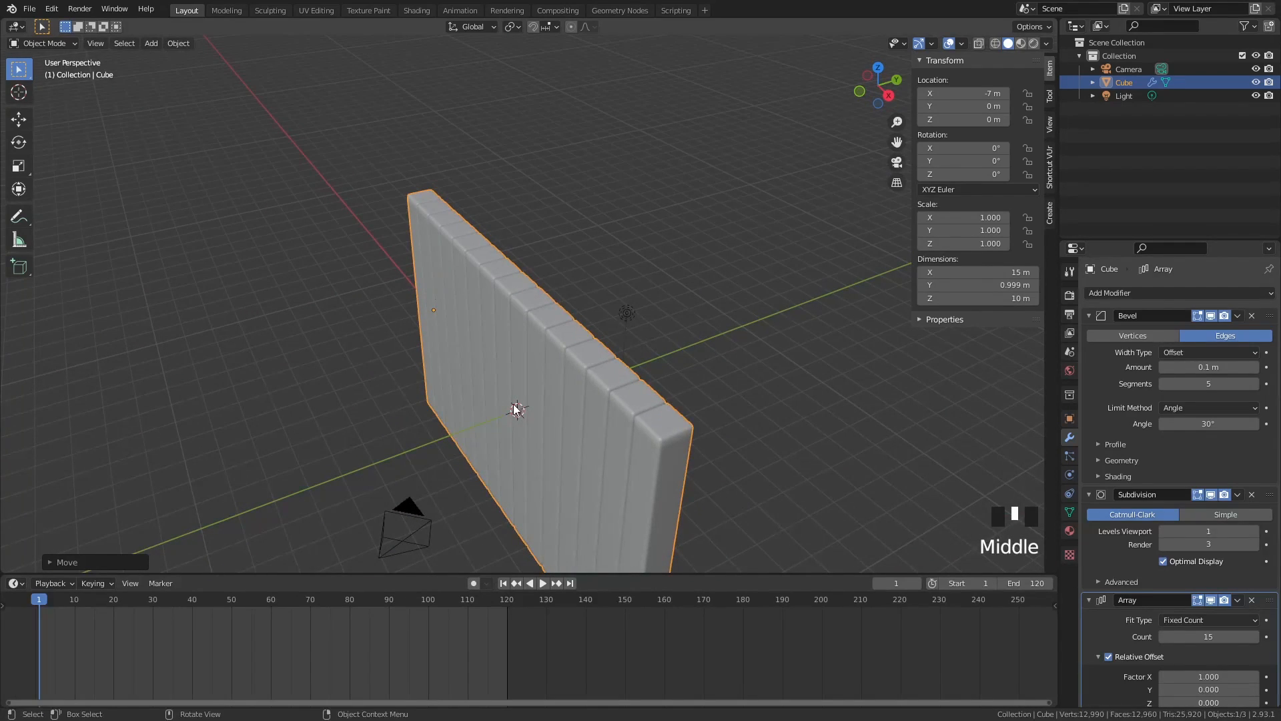
pyautogui.click(39, 604)
pyautogui.moveTo(38, 604); pyautogui.dragTo(36, 604)
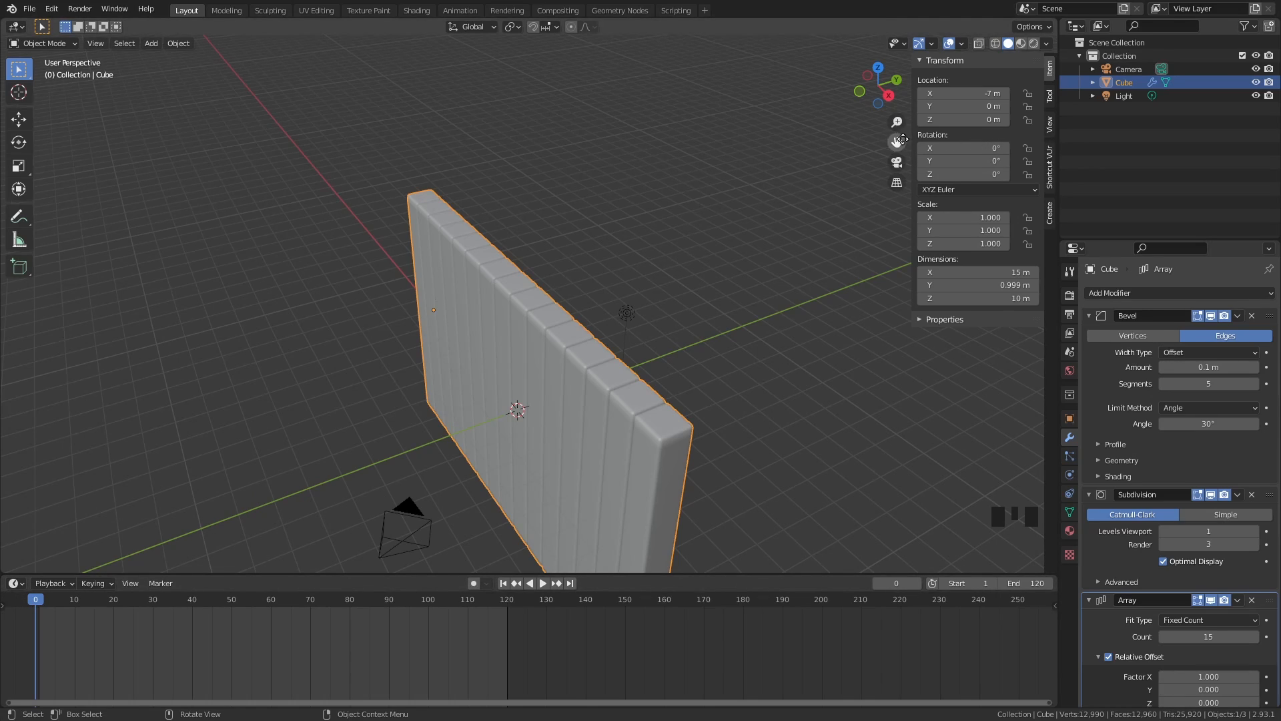
pyautogui.moveTo(967, 153)
pyautogui.mouseDown()
pyautogui.moveTo(995, 153)
pyautogui.moveTo(966, 152)
pyautogui.mouseUp()
pyautogui.rightClick(967, 153)
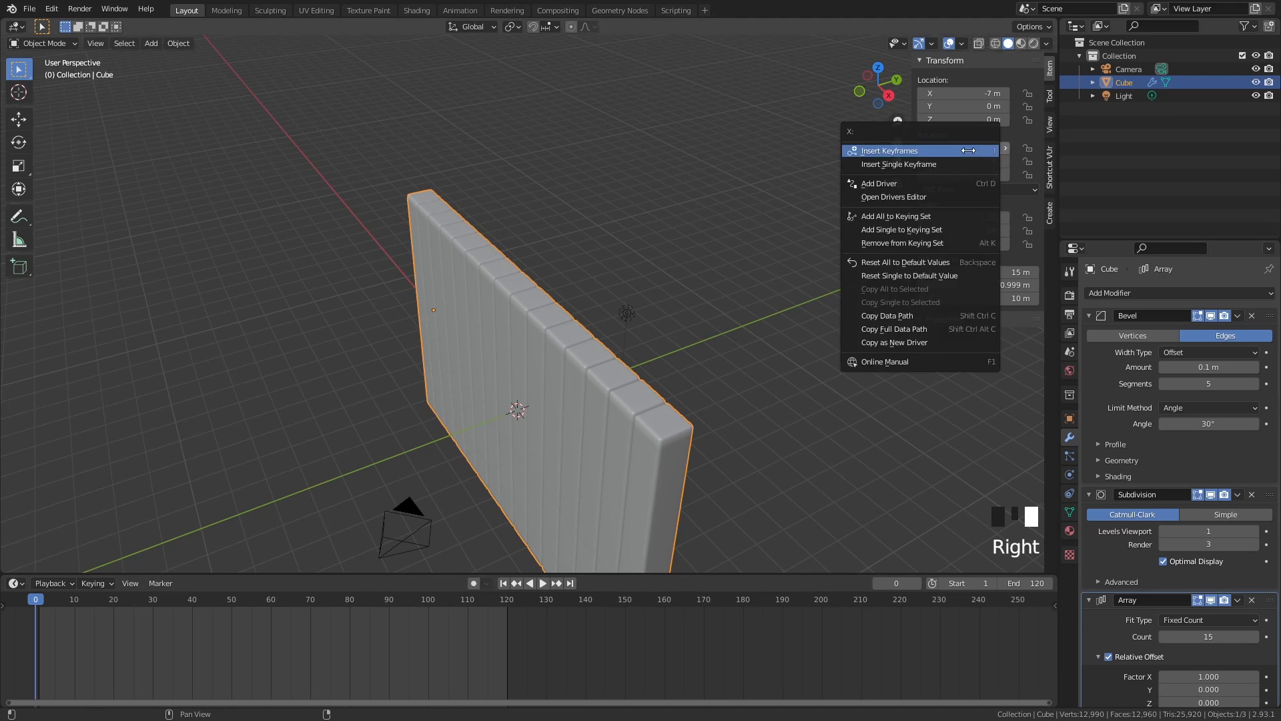
pyautogui.rightClick(968, 153)
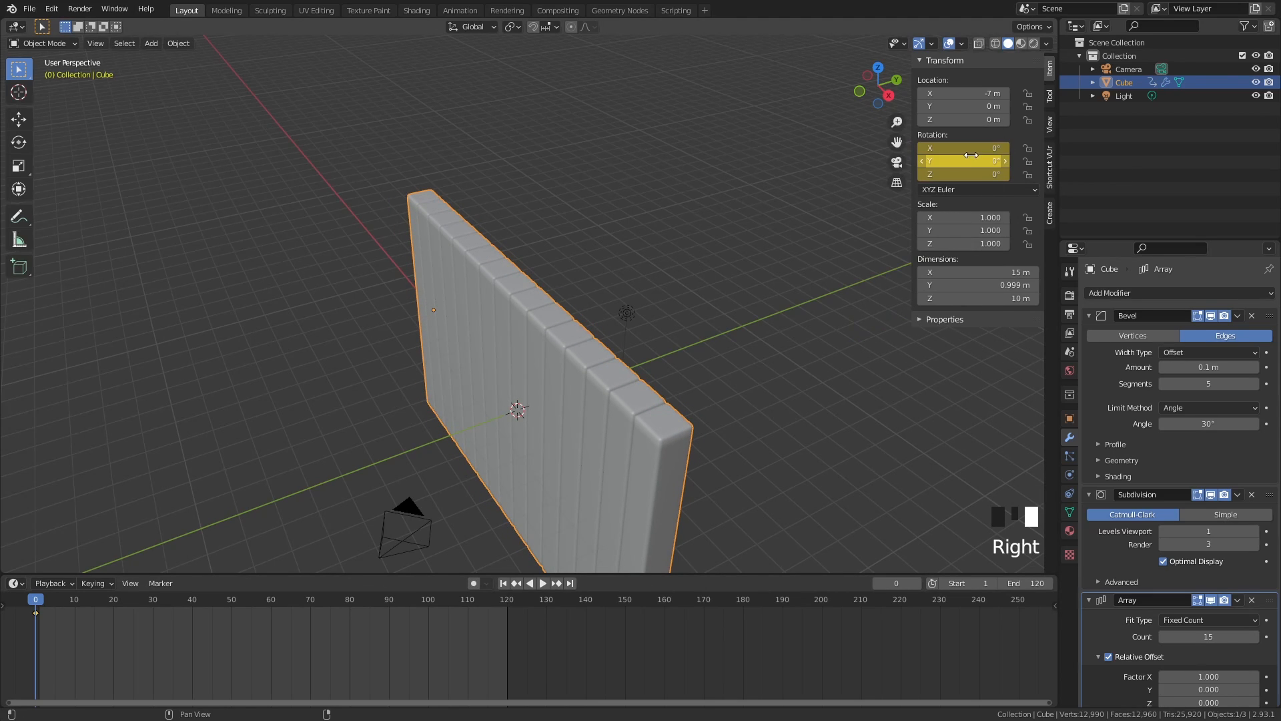
# Keyframe the pillar row's rotation at frame 120 with X set to 360°, and play the animation
pyautogui.moveTo(491, 600); pyautogui.dragTo(507, 601)
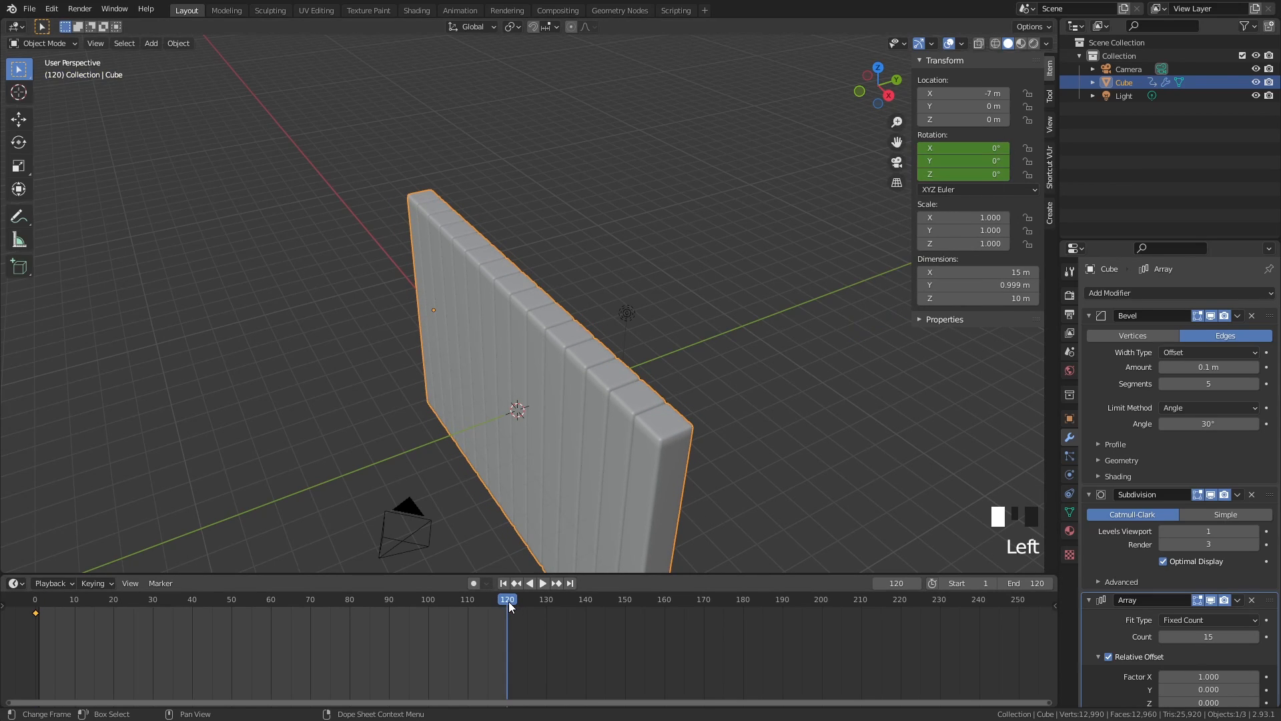
pyautogui.doubleClick(966, 148)
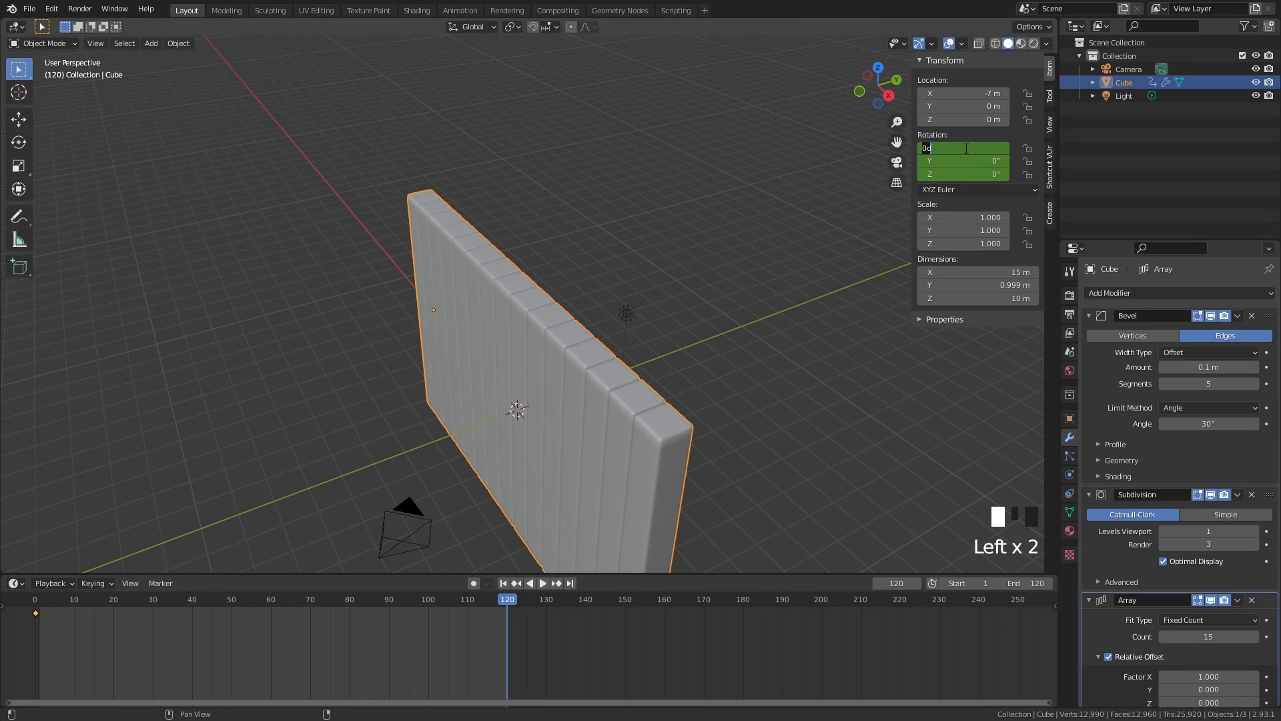
pyautogui.write('360')
pyautogui.press('Return')
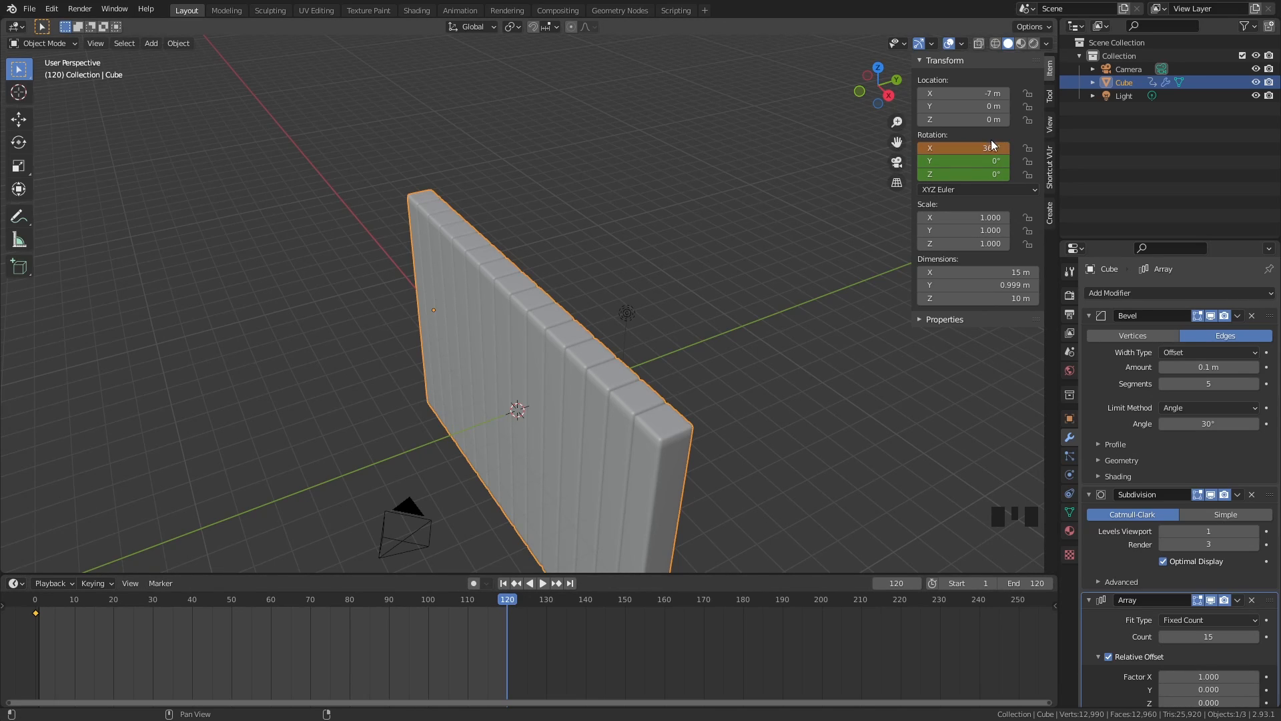
pyautogui.rightClick(965, 148)
pyautogui.click(966, 147)
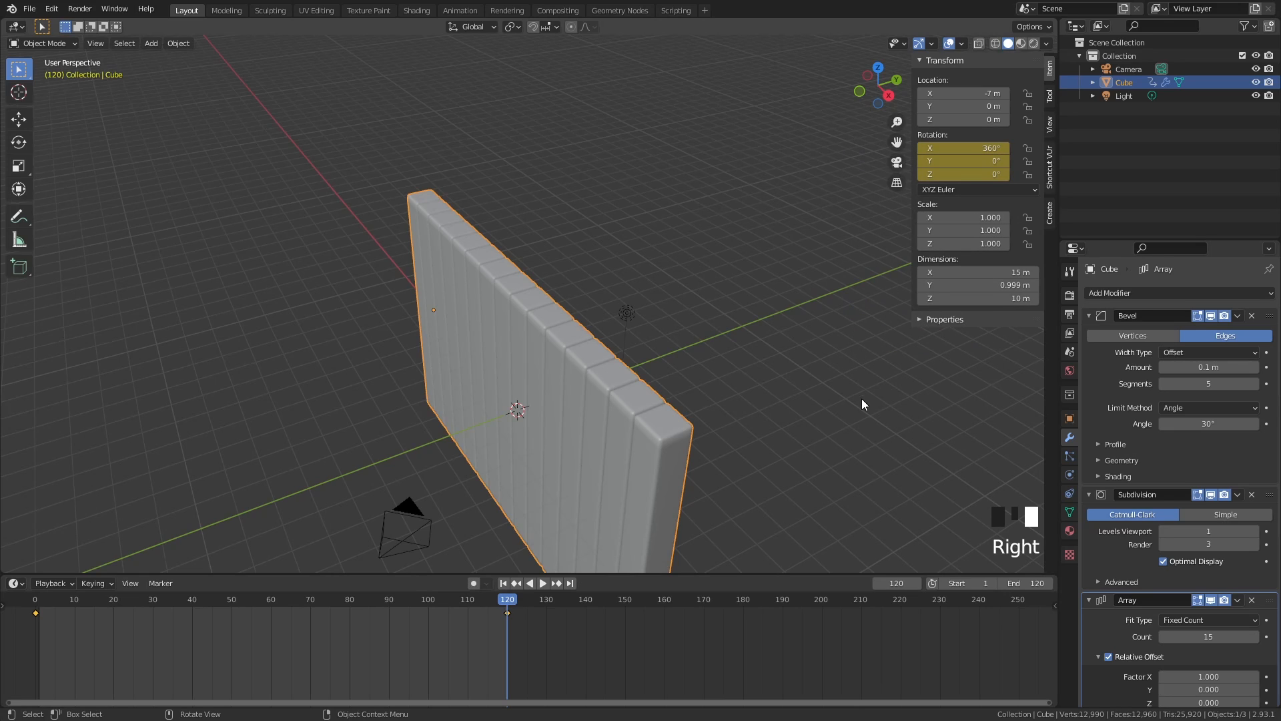
pyautogui.click(544, 584)
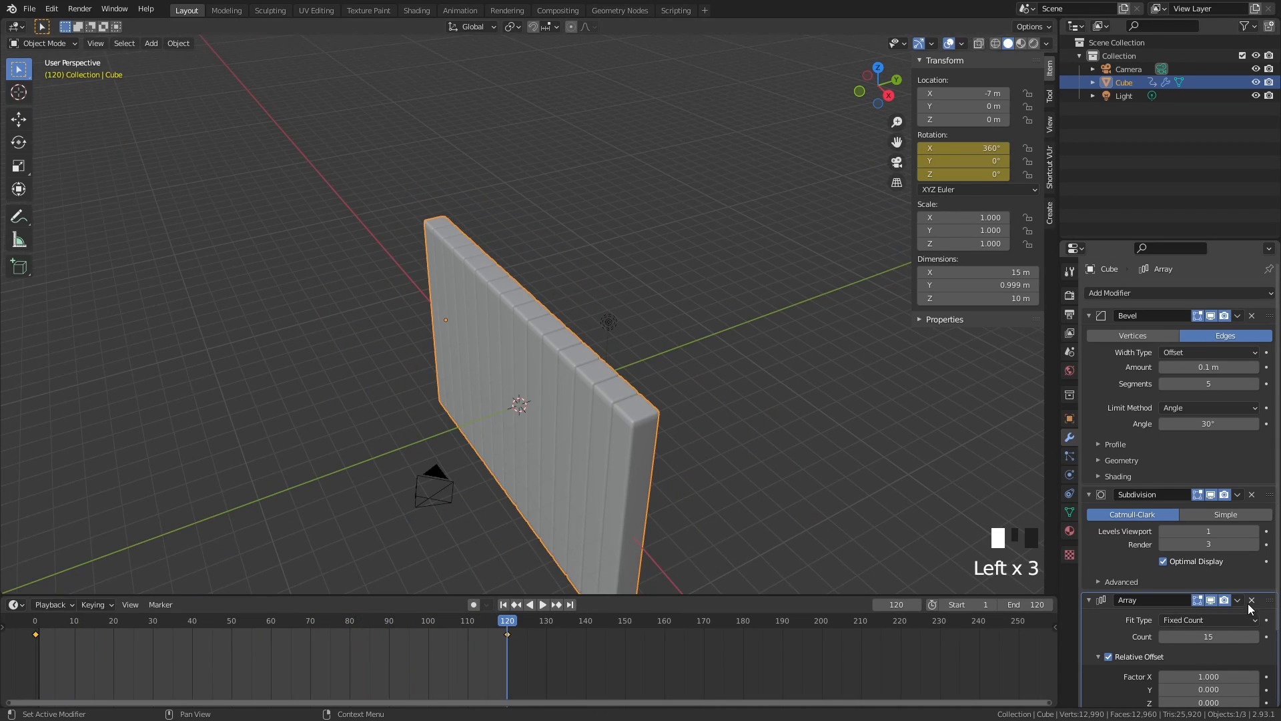
# Enlarge the timeline area, split it horizontally and switch the new lower area to the Graph Editor
pyautogui.click(1239, 600)
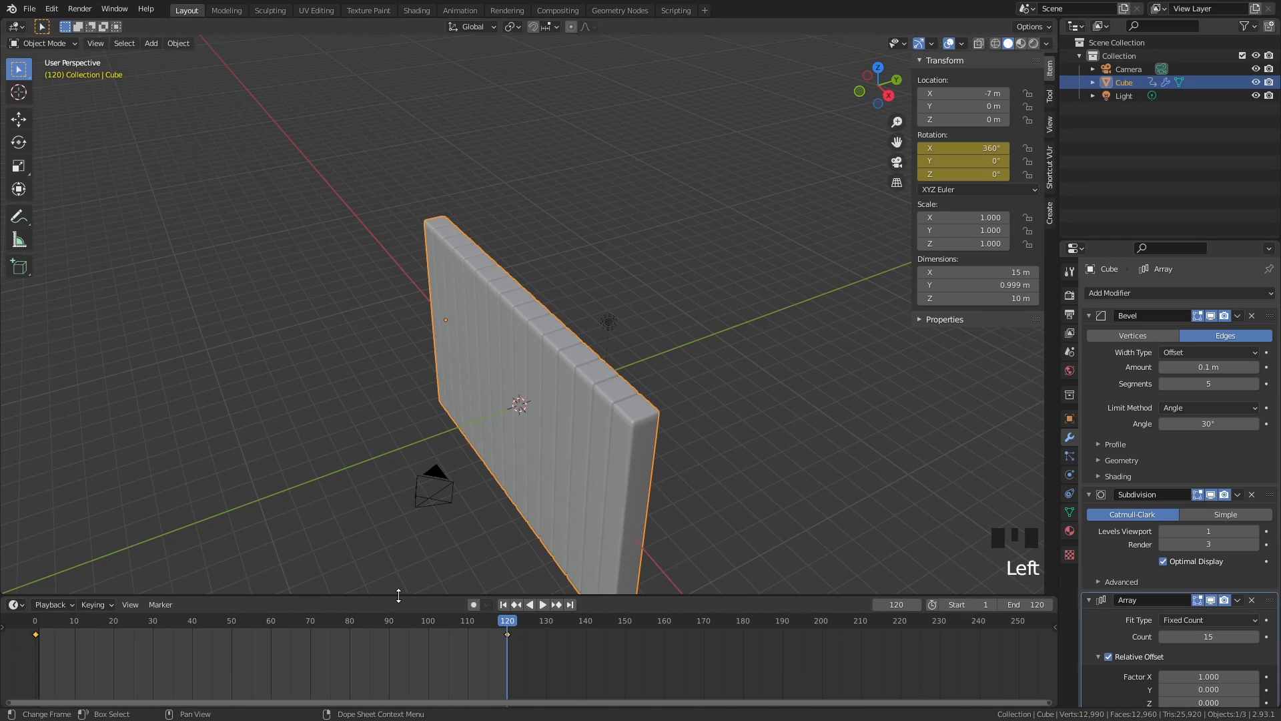
pyautogui.moveTo(399, 594); pyautogui.dragTo(374, 446)
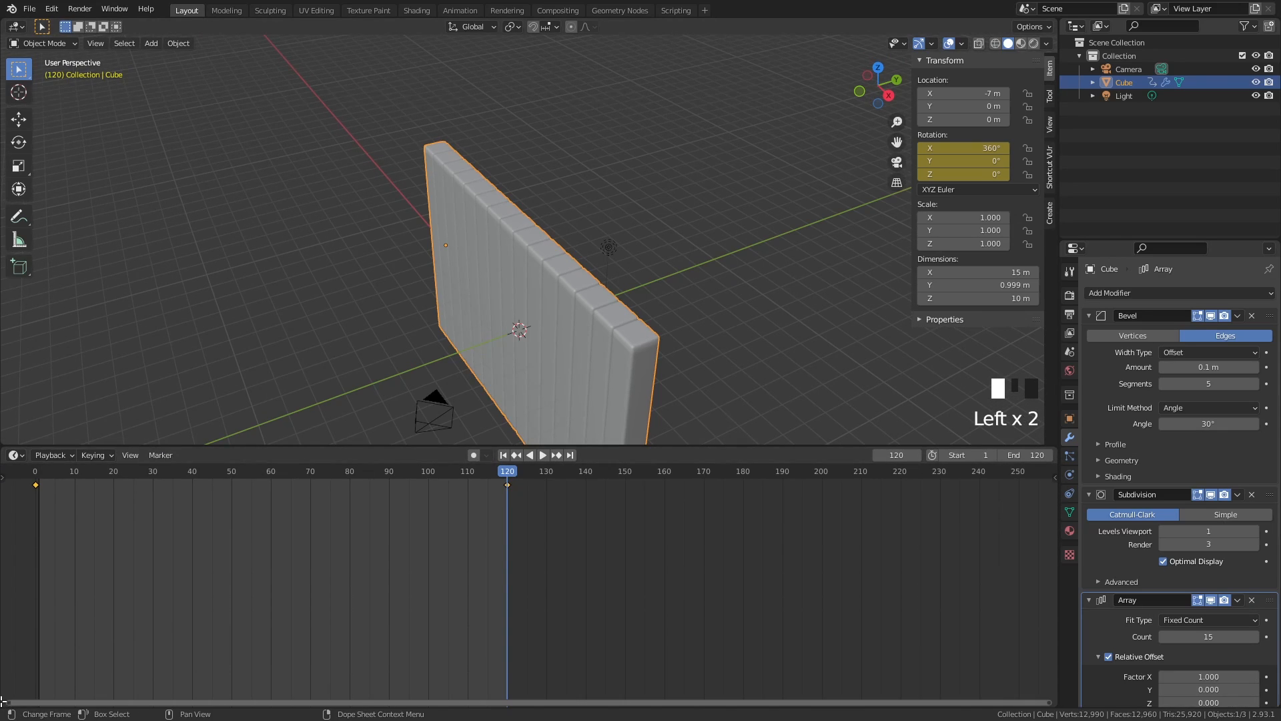
pyautogui.moveTo(3, 701); pyautogui.dragTo(14, 524)
pyautogui.click(16, 531)
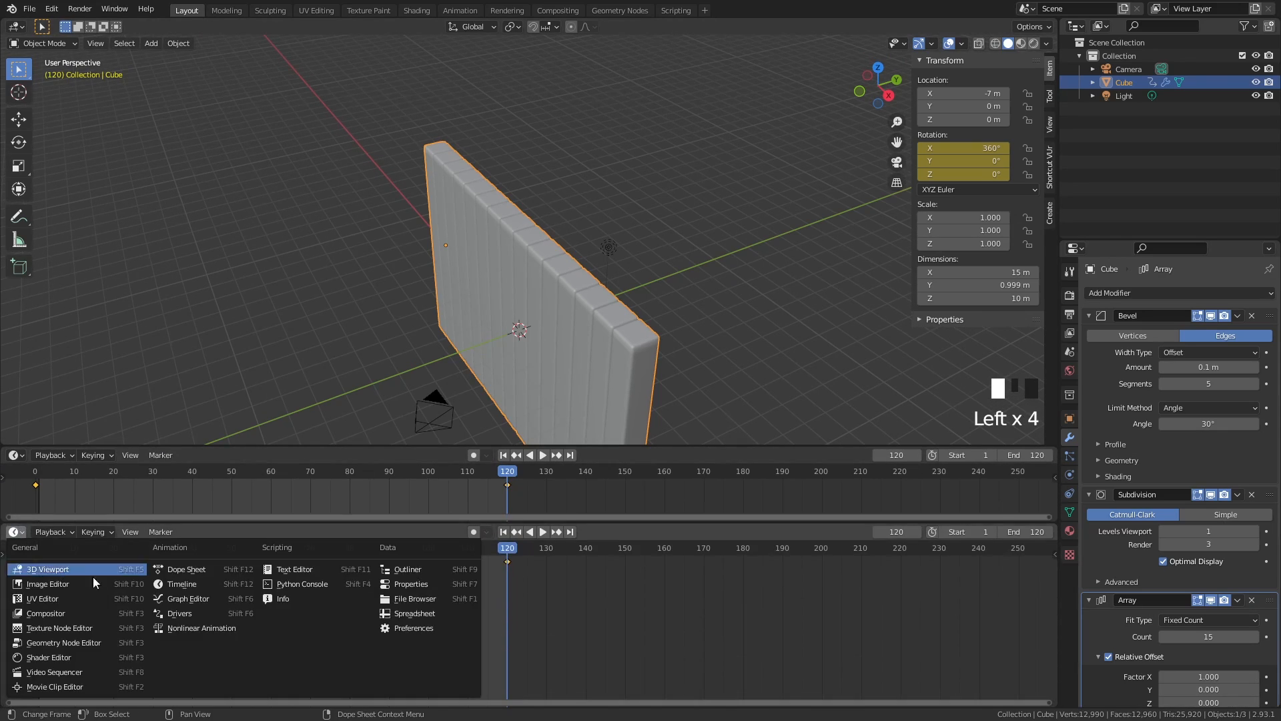
pyautogui.click(177, 600)
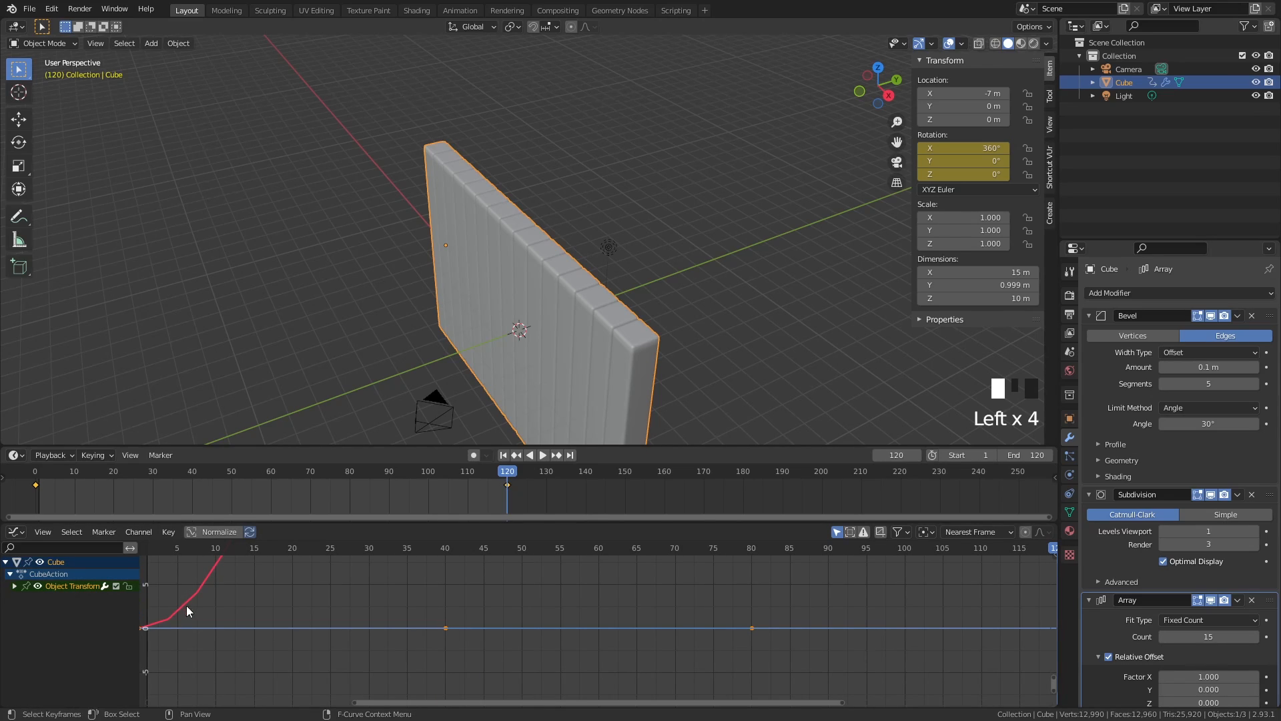
# Delete the Y and Z Euler Rotation channels from the pillar row's object transforms in the Graph Editor
pyautogui.click(14, 586)
pyautogui.click(45, 611)
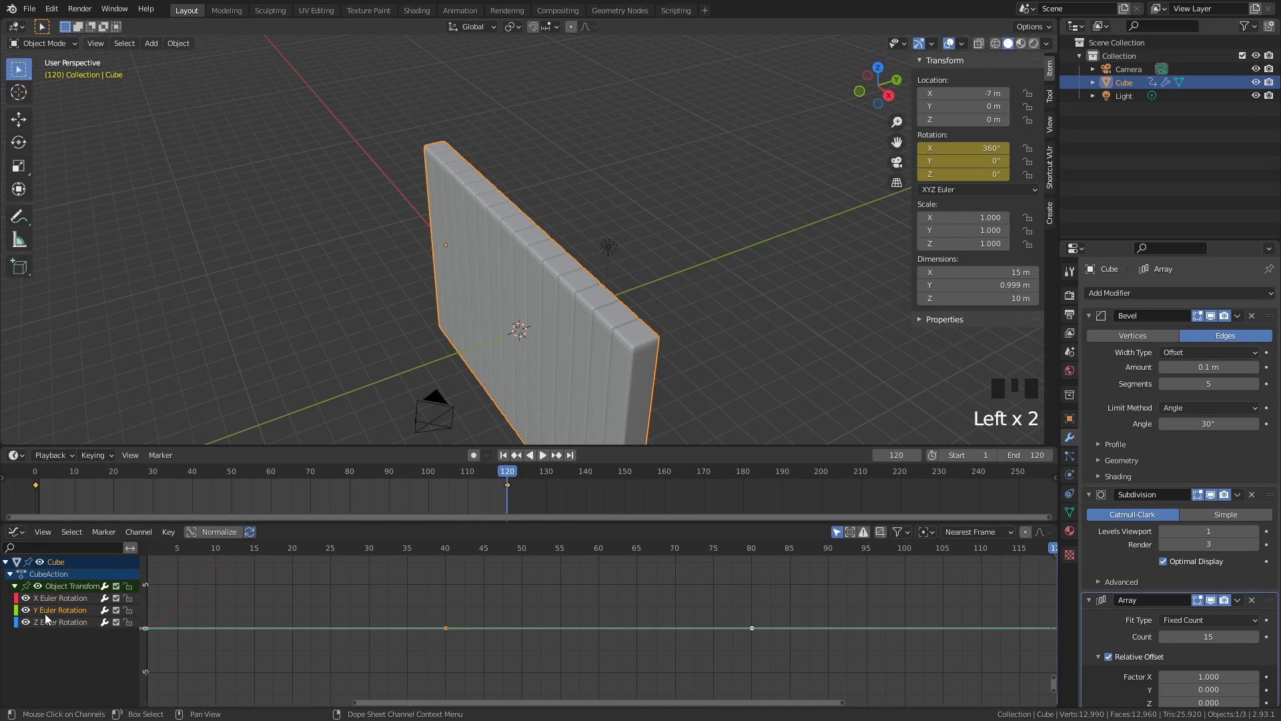
pyautogui.press('x')
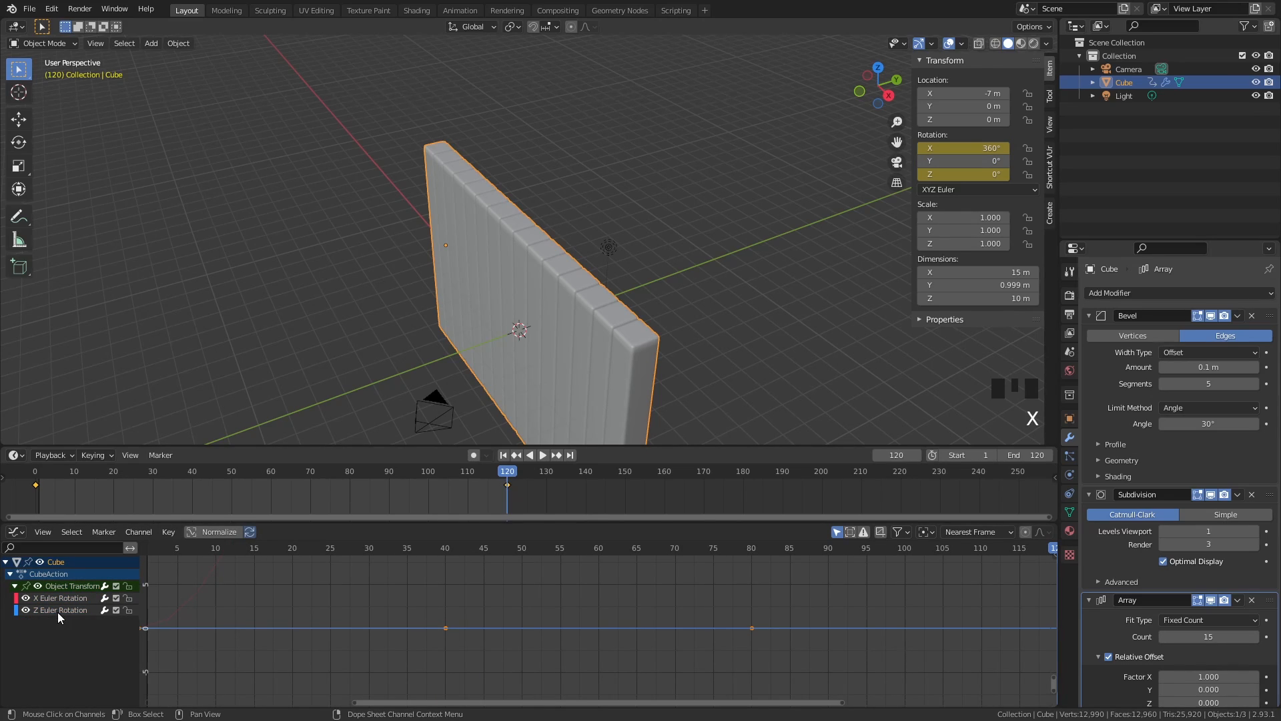
pyautogui.click(56, 611)
pyautogui.press('x')
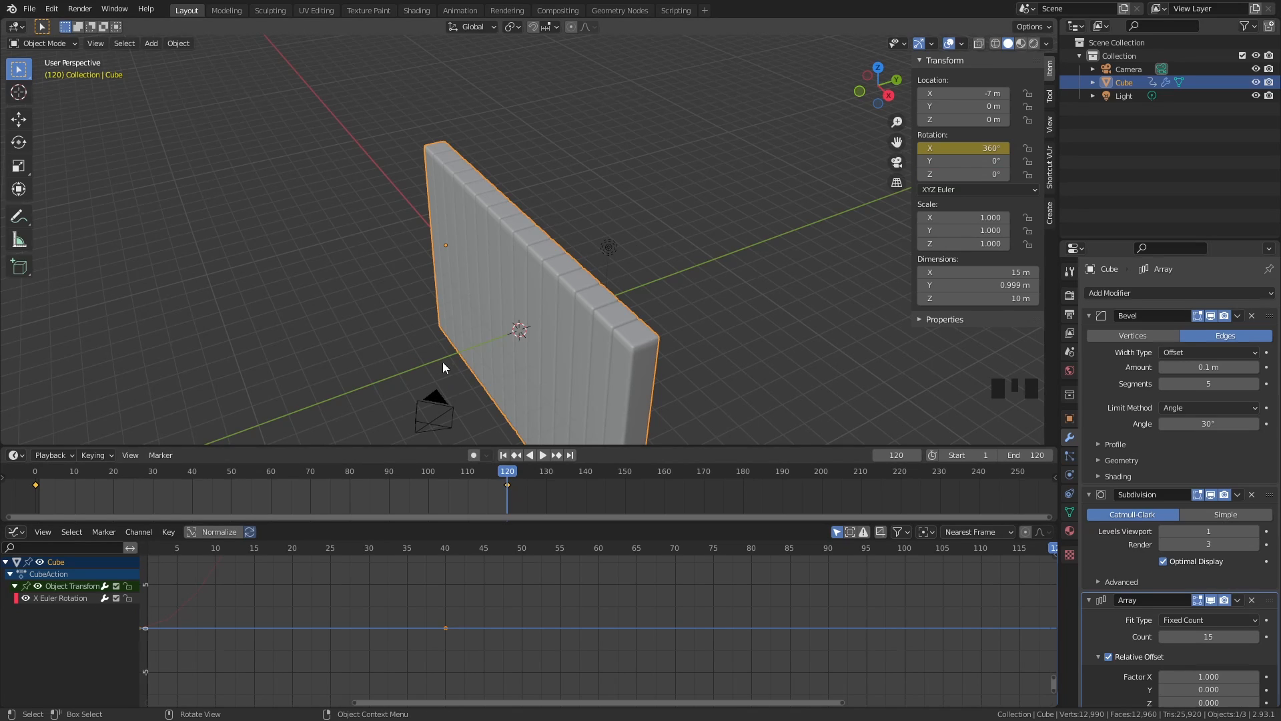
# Bring the X Euler Rotation curve into view in the Graph Editor and select it at its frame 0 keyframe
pyautogui.scroll(-3, 395, 604)
pyautogui.moveTo(395, 605); pyautogui.dragTo(486, 669, button='middle')
pyautogui.scroll(-3, 486, 669)
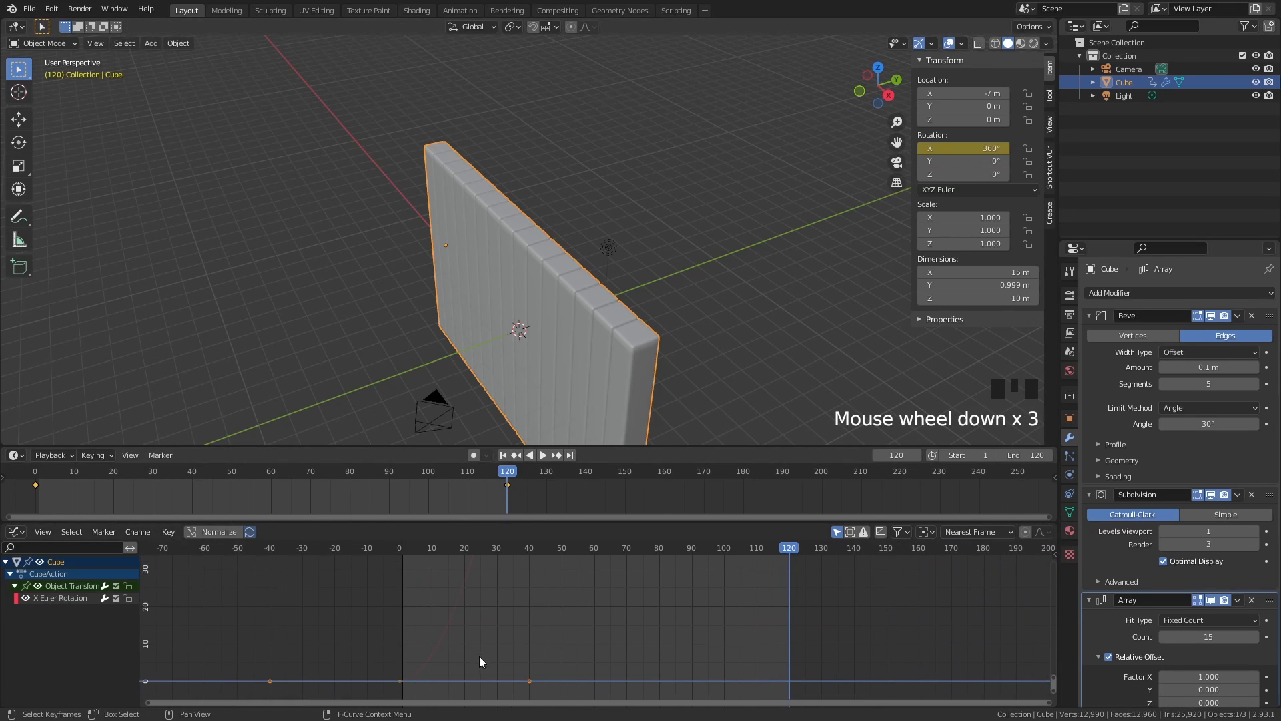
pyautogui.moveTo(480, 656); pyautogui.dragTo(375, 687)
pyautogui.click(401, 680)
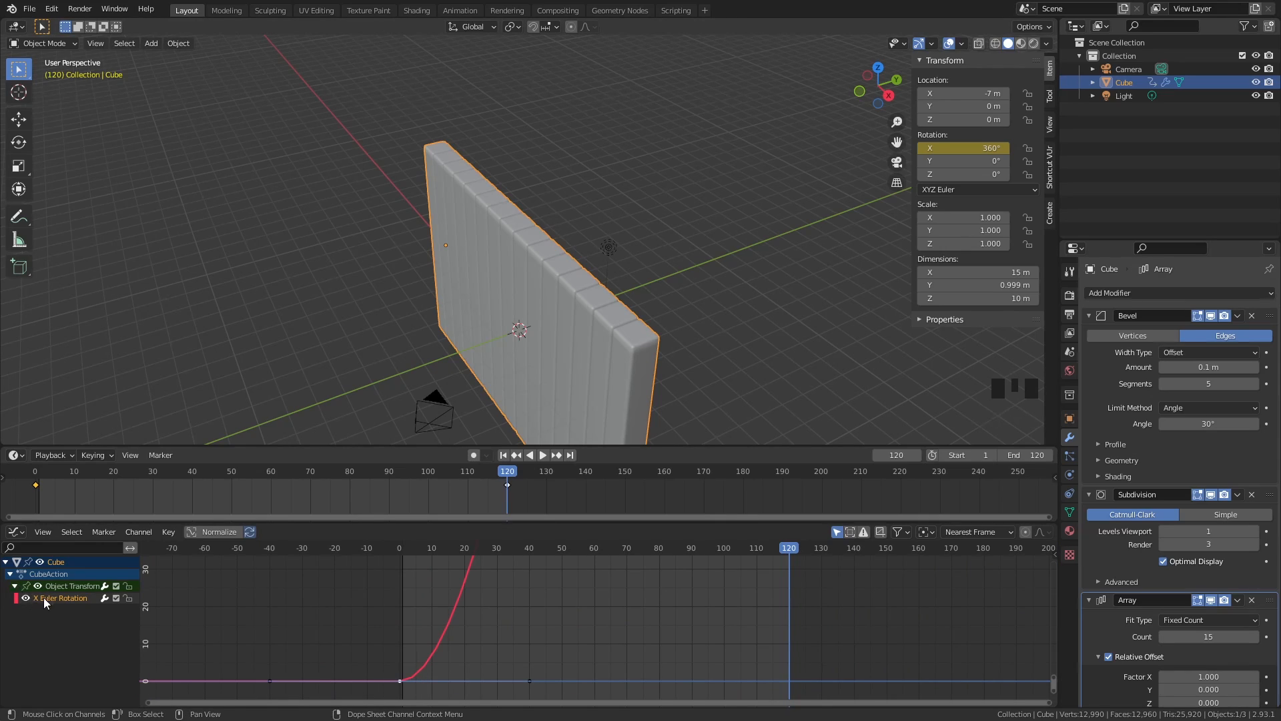
pyautogui.doubleClick(399, 675)
pyautogui.click(395, 682)
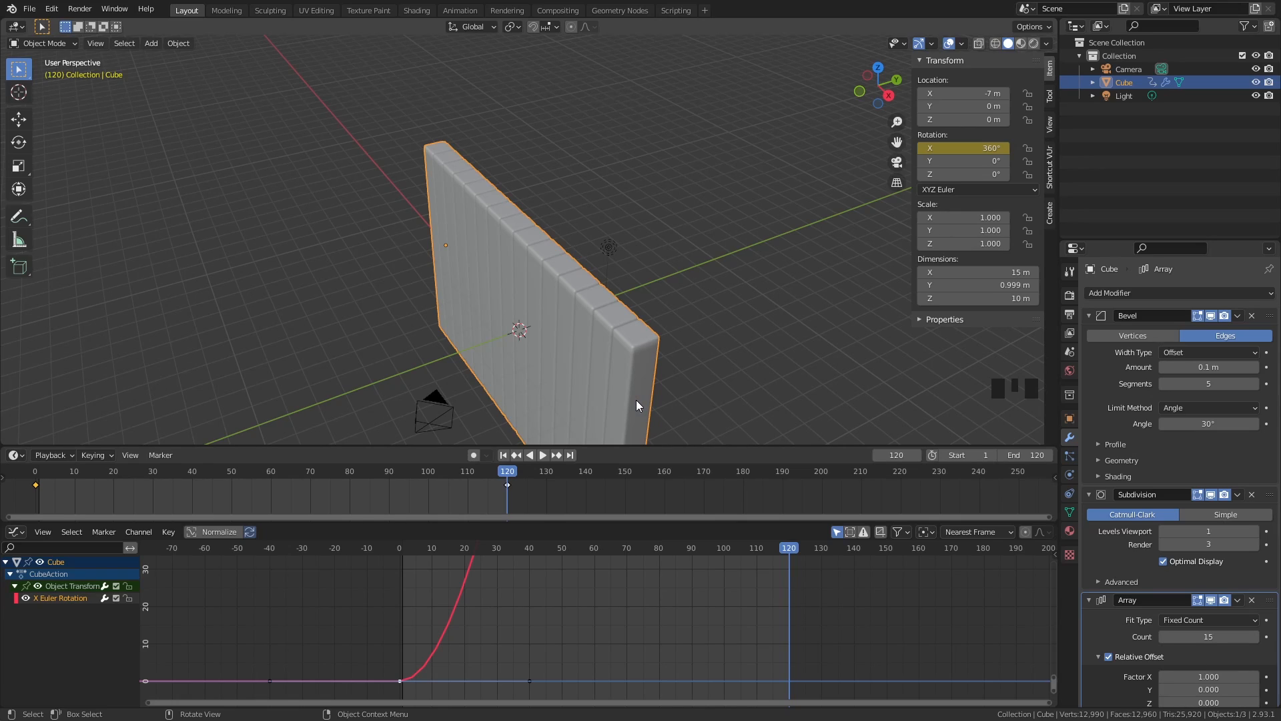
# Apply the Array modifier to the pillar row
pyautogui.click(1238, 600)
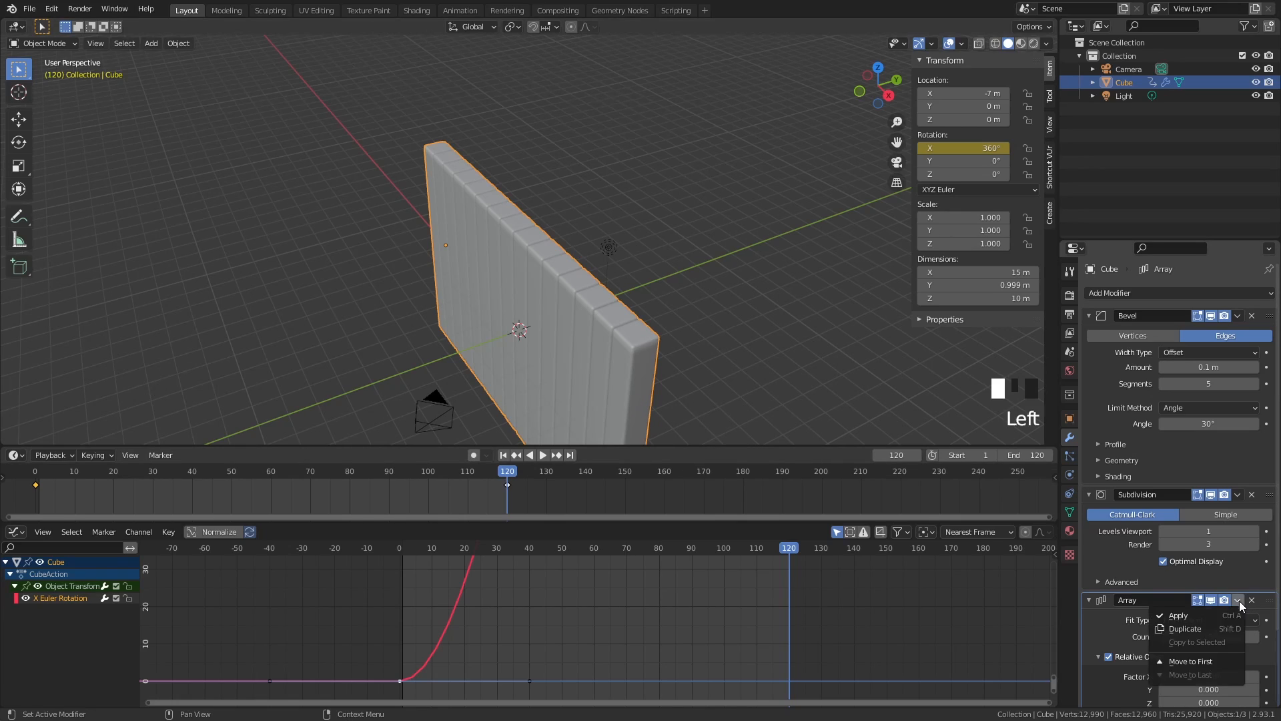
pyautogui.click(1238, 600)
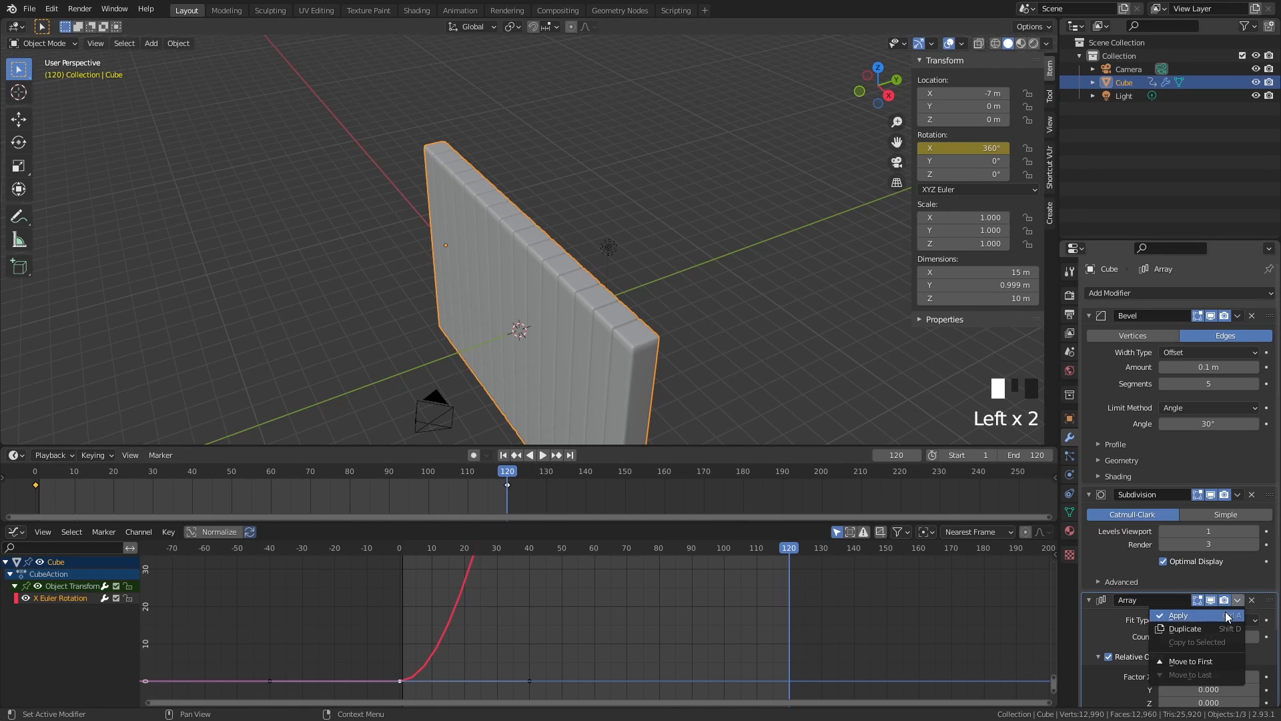
pyautogui.click(1194, 612)
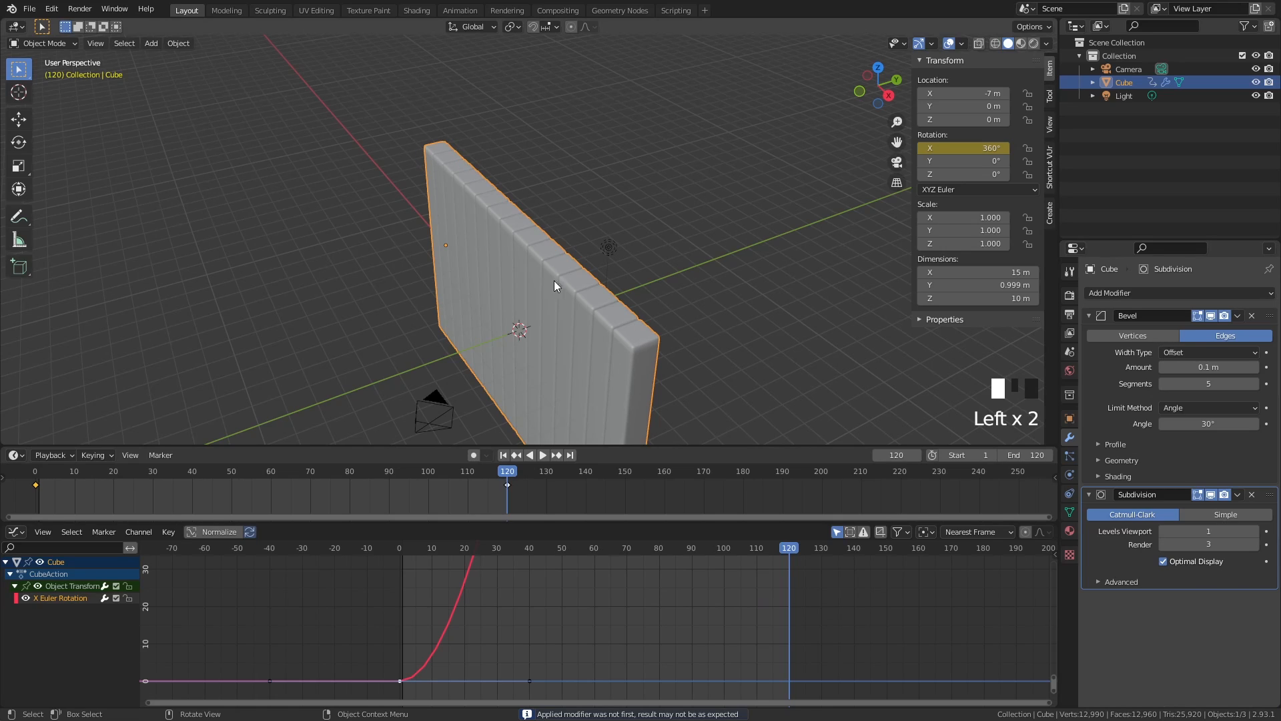
# Separate the whole pillar row mesh by loose parts so each pillar is its own object
pyautogui.press('Tab')
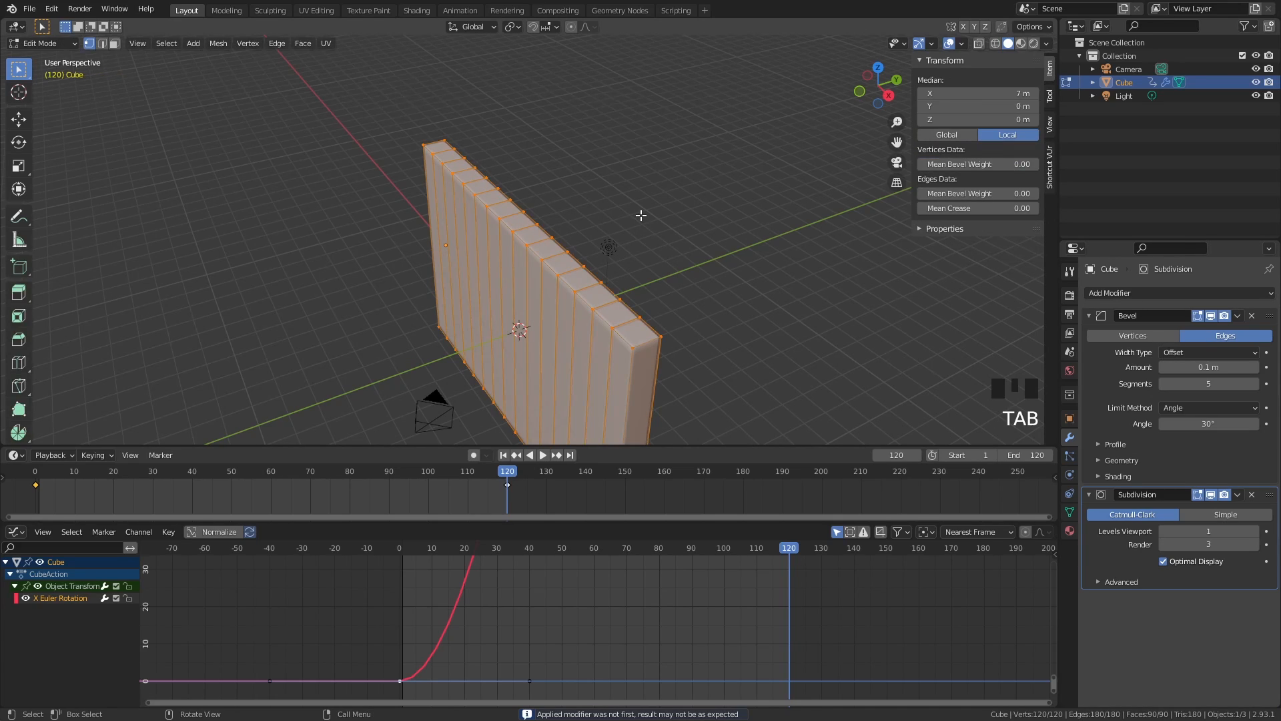
pyautogui.press('a')
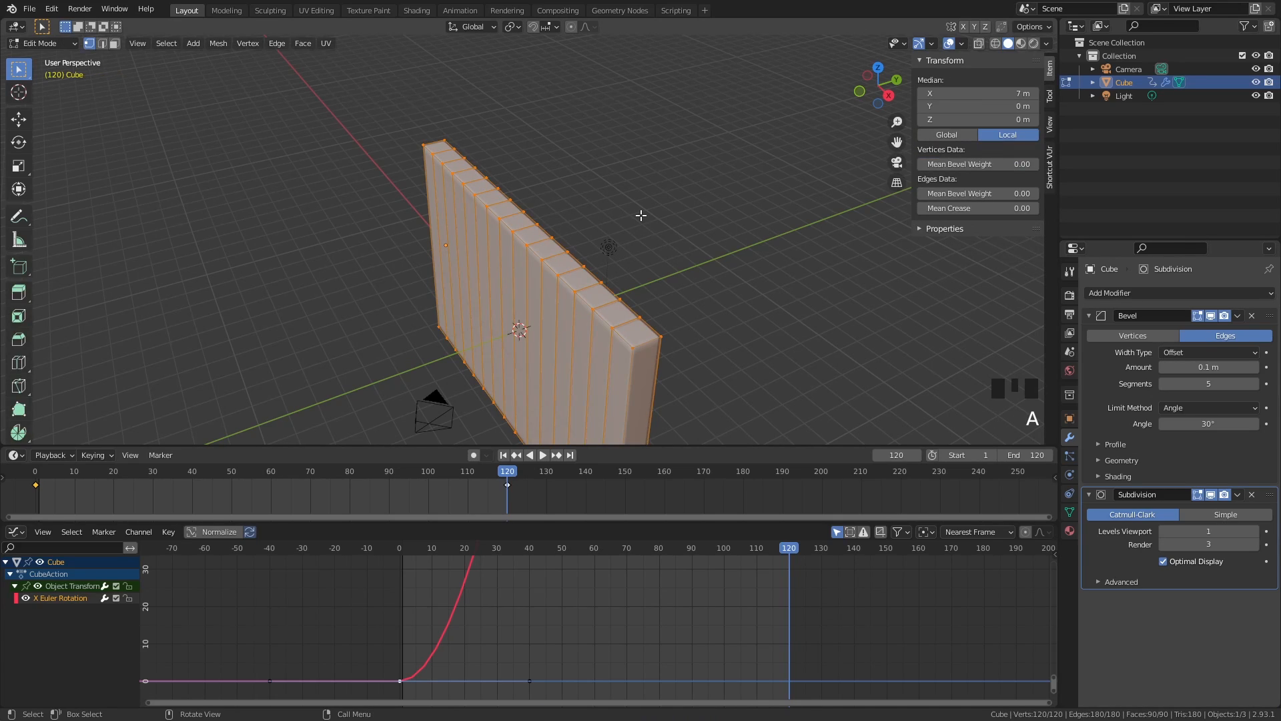
pyautogui.press('p')
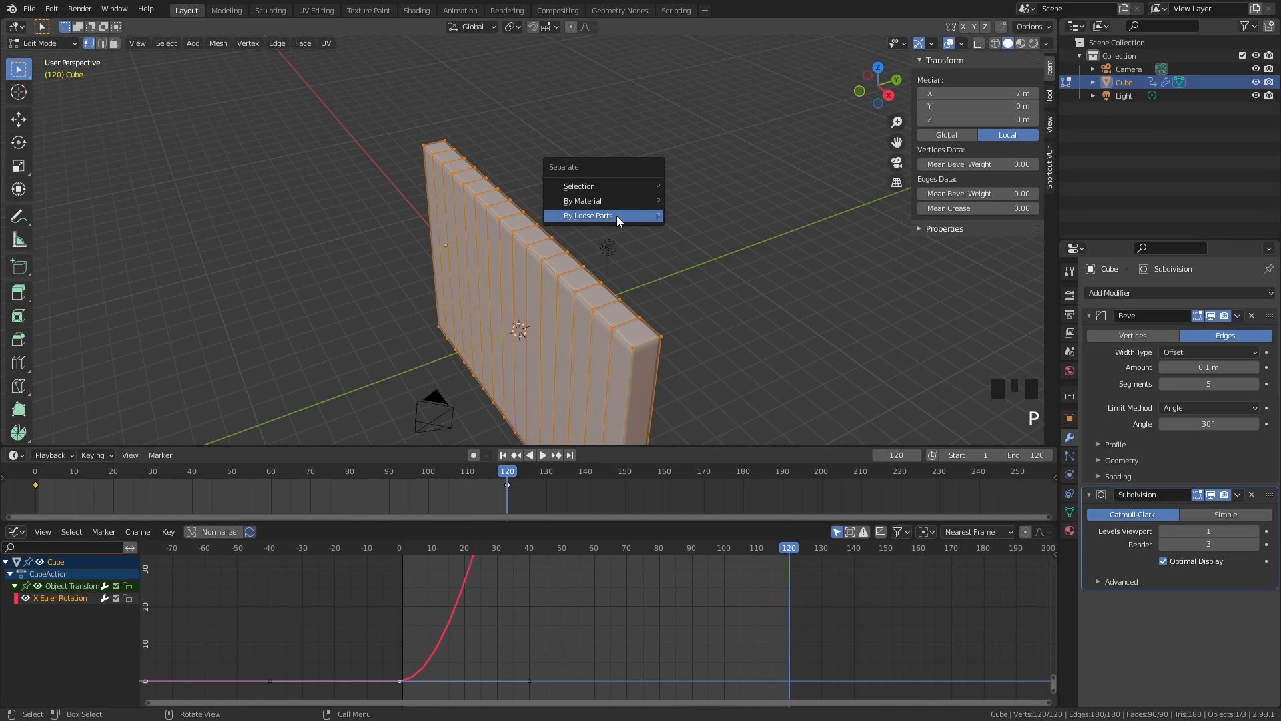
pyautogui.click(614, 216)
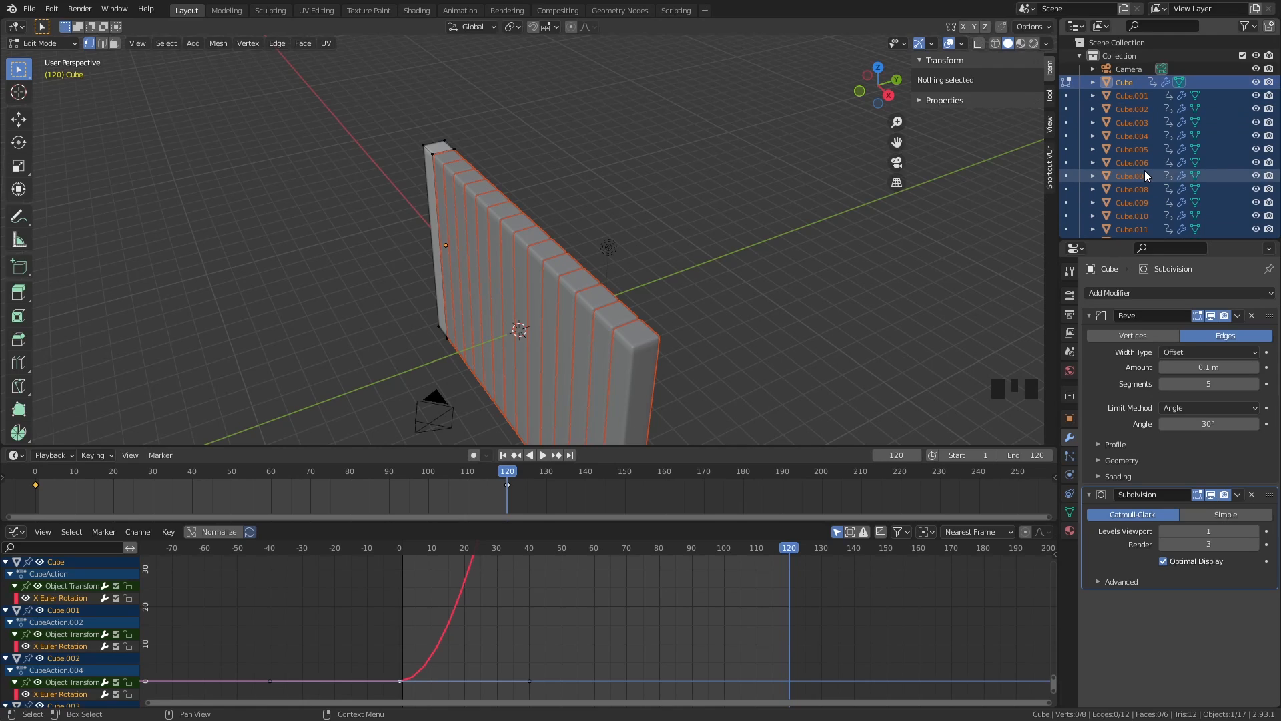
# Move all the separated pillar objects into a new collection named Cube and collapse it in the Outliner
pyautogui.rightClick(1123, 88)
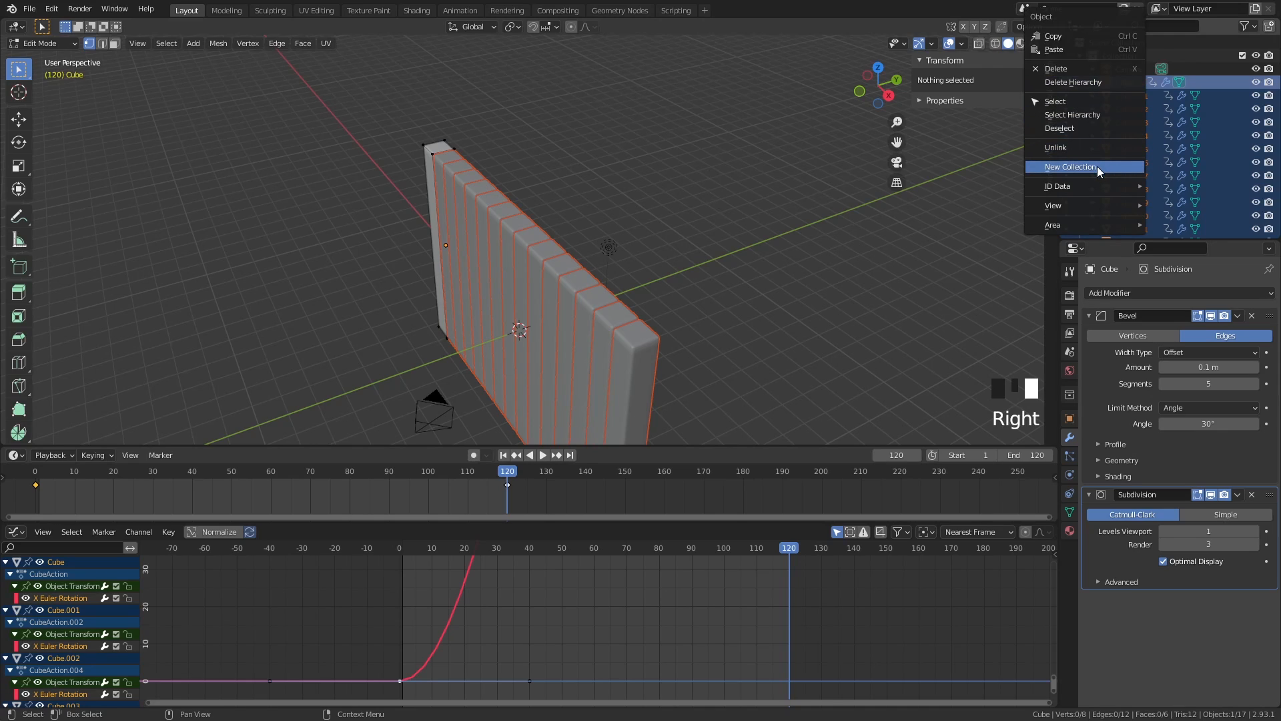
pyautogui.click(1097, 166)
pyautogui.scroll(-11, 1121, 160)
pyautogui.moveTo(1127, 145); pyautogui.dragTo(1120, 224)
pyautogui.click(1123, 97)
pyautogui.doubleClick(1124, 97)
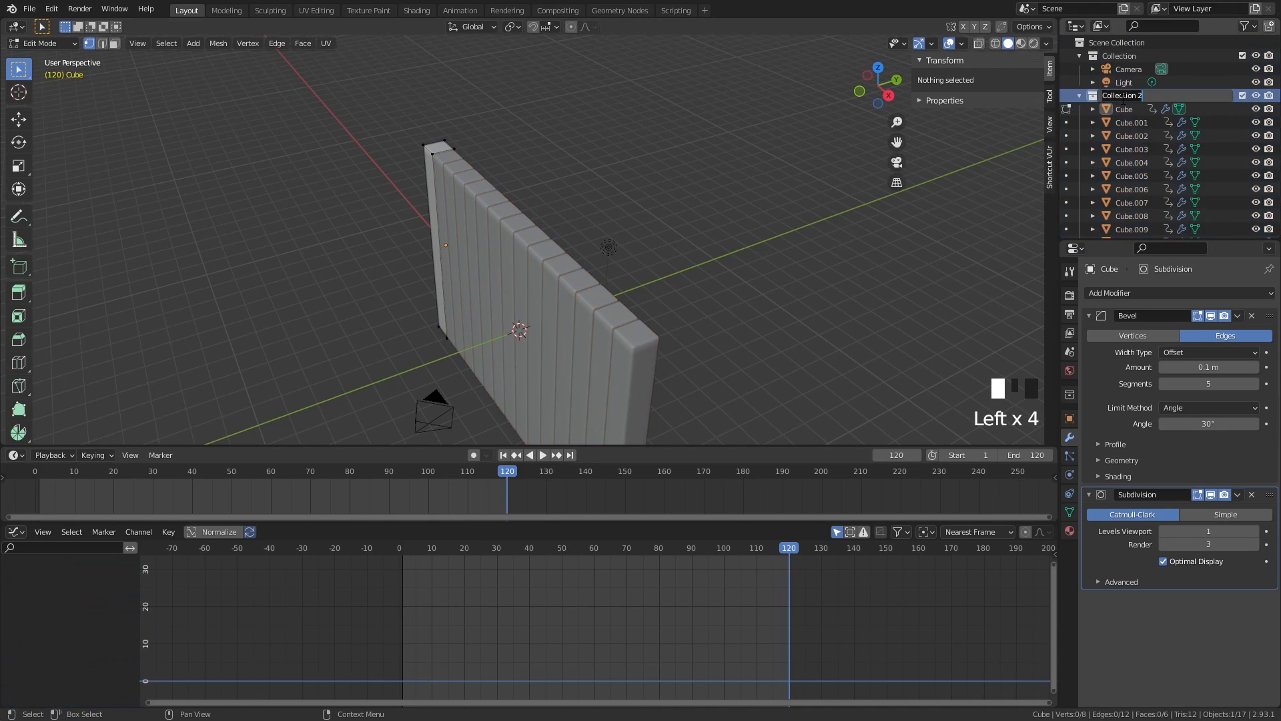
pyautogui.write('Cube')
pyautogui.press('Return')
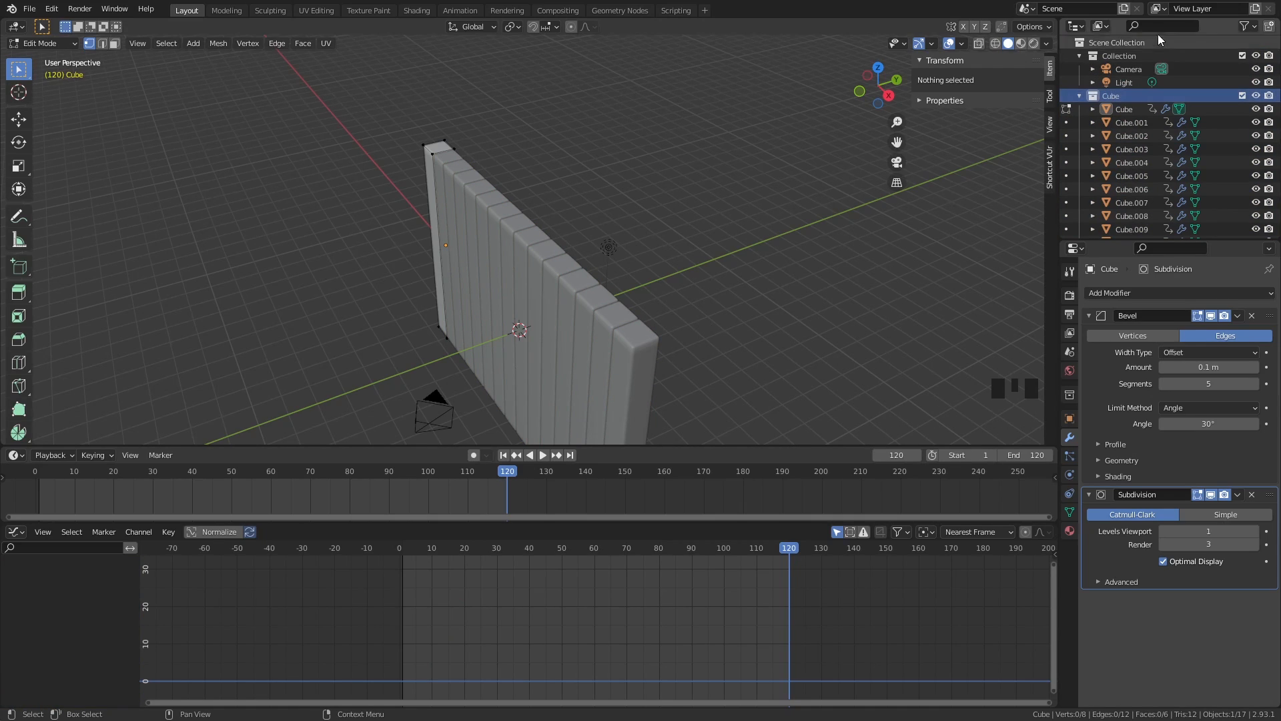
pyautogui.click(1078, 94)
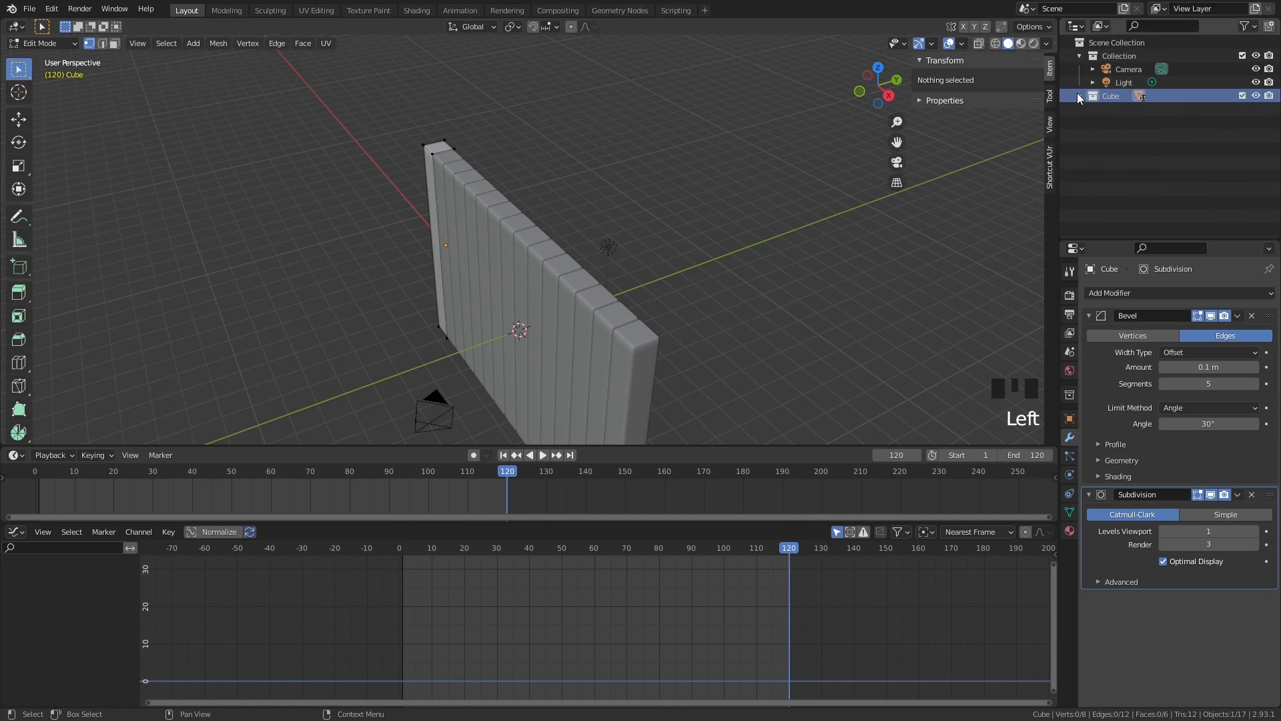
# Check the Cube collection by excluding and re-including it in the view layer, and preview the pillars' rotation animation
pyautogui.click(1243, 97)
pyautogui.click(1243, 96)
pyautogui.click(1243, 96)
pyautogui.click(1243, 96)
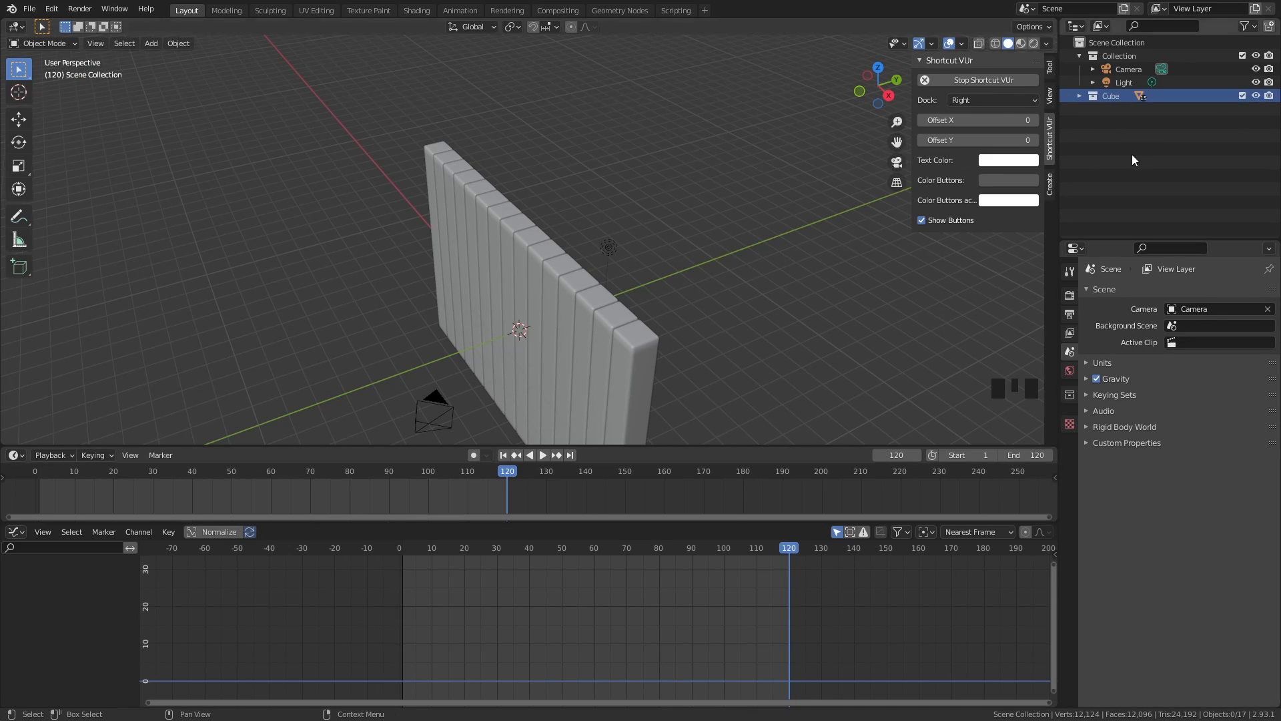
pyautogui.press('space')
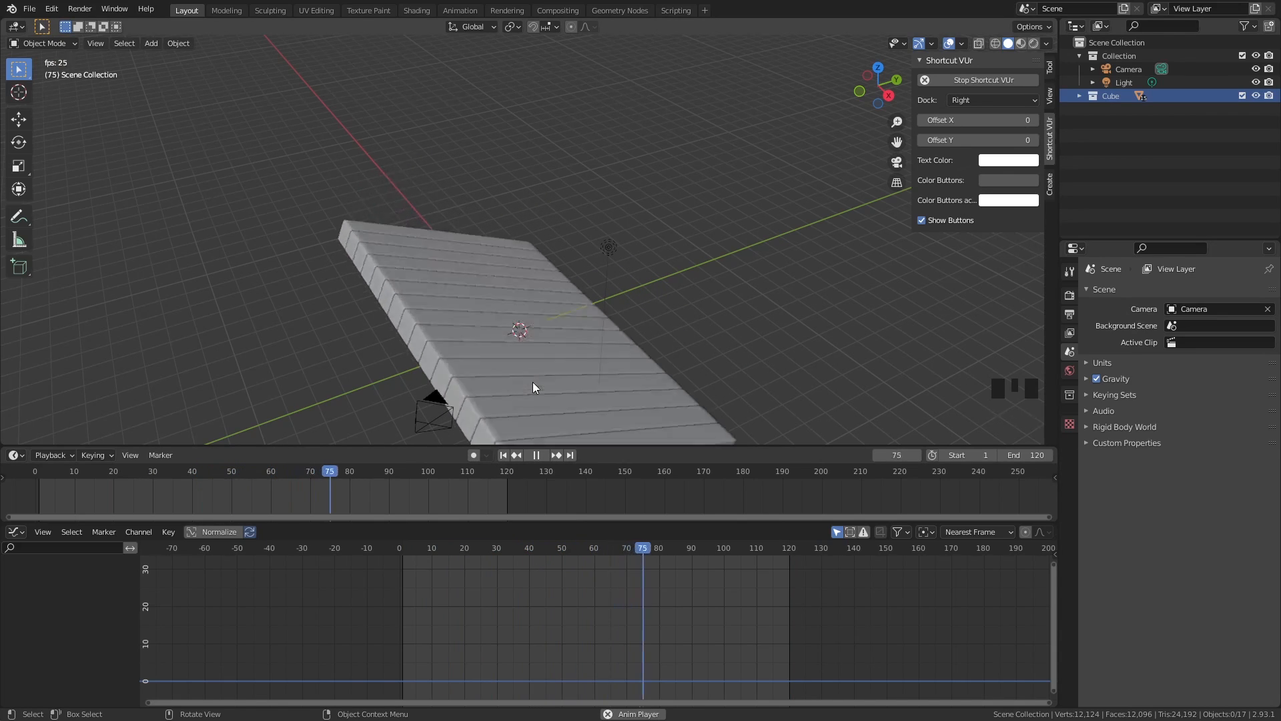
pyautogui.press('space')
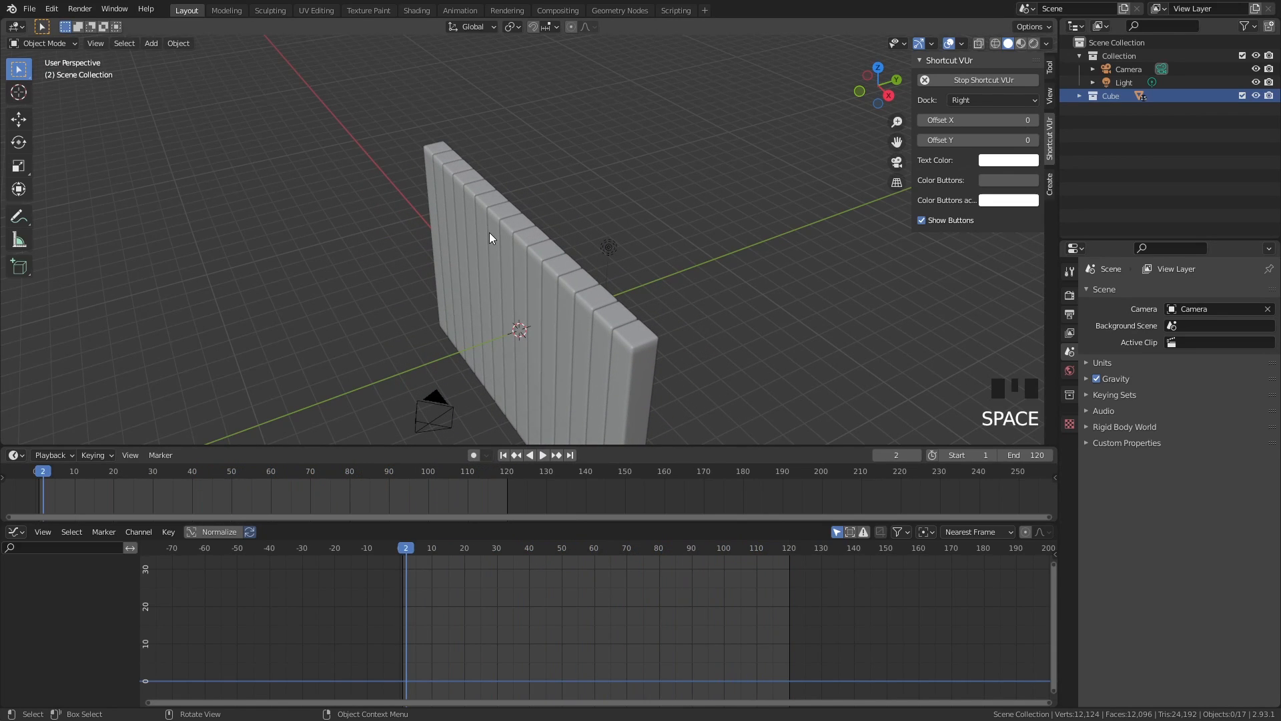
# Select the first pillar at the row's left end and fit its full X Euler Rotation curve in the Graph Editor
pyautogui.moveTo(445, 182); pyautogui.dragTo(430, 230, button='middle')
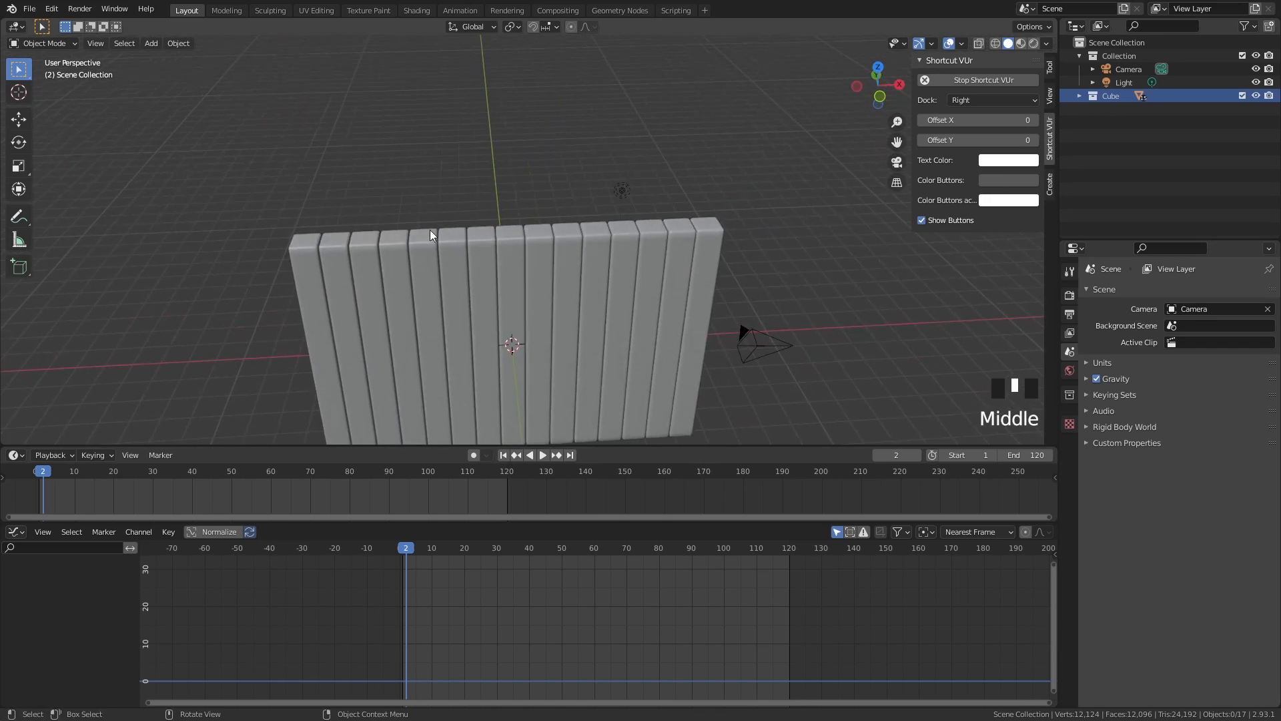
pyautogui.click(304, 251)
pyautogui.keyDown('shift'); pyautogui.moveTo(400, 309); pyautogui.dragTo(463, 283, button='middle'); pyautogui.keyUp('shift')
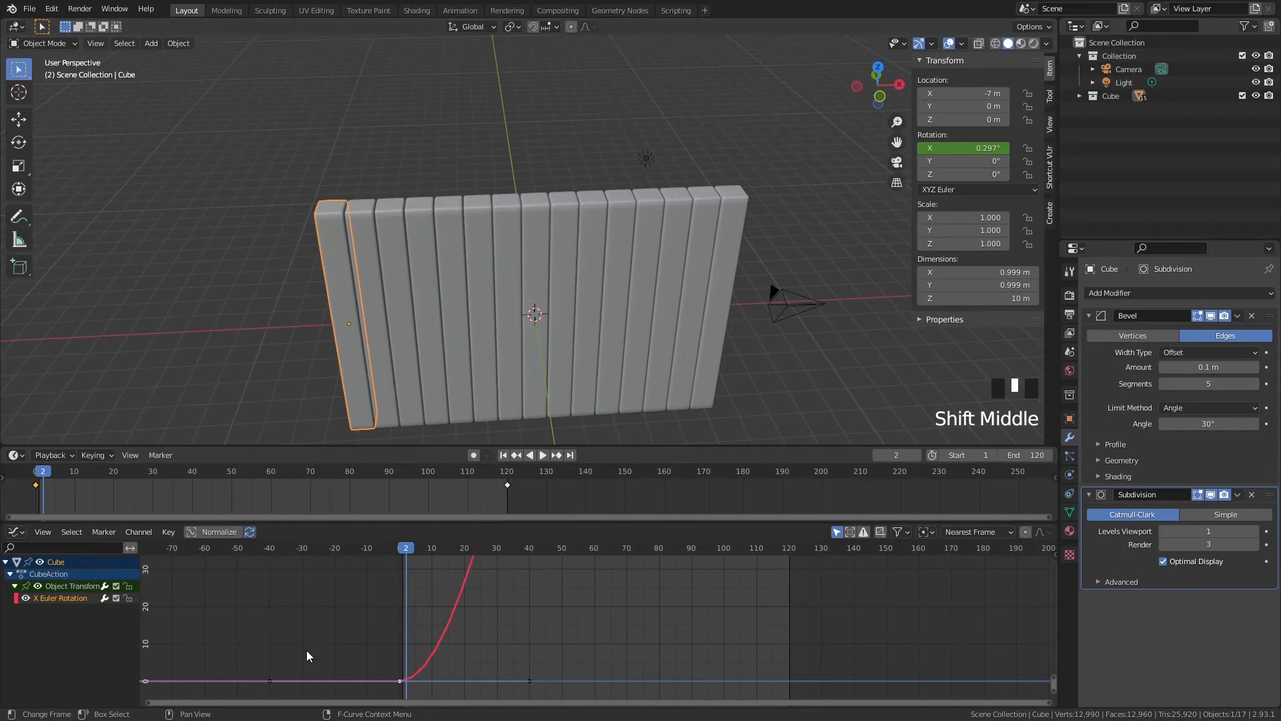
pyautogui.scroll(-4, 517, 600)
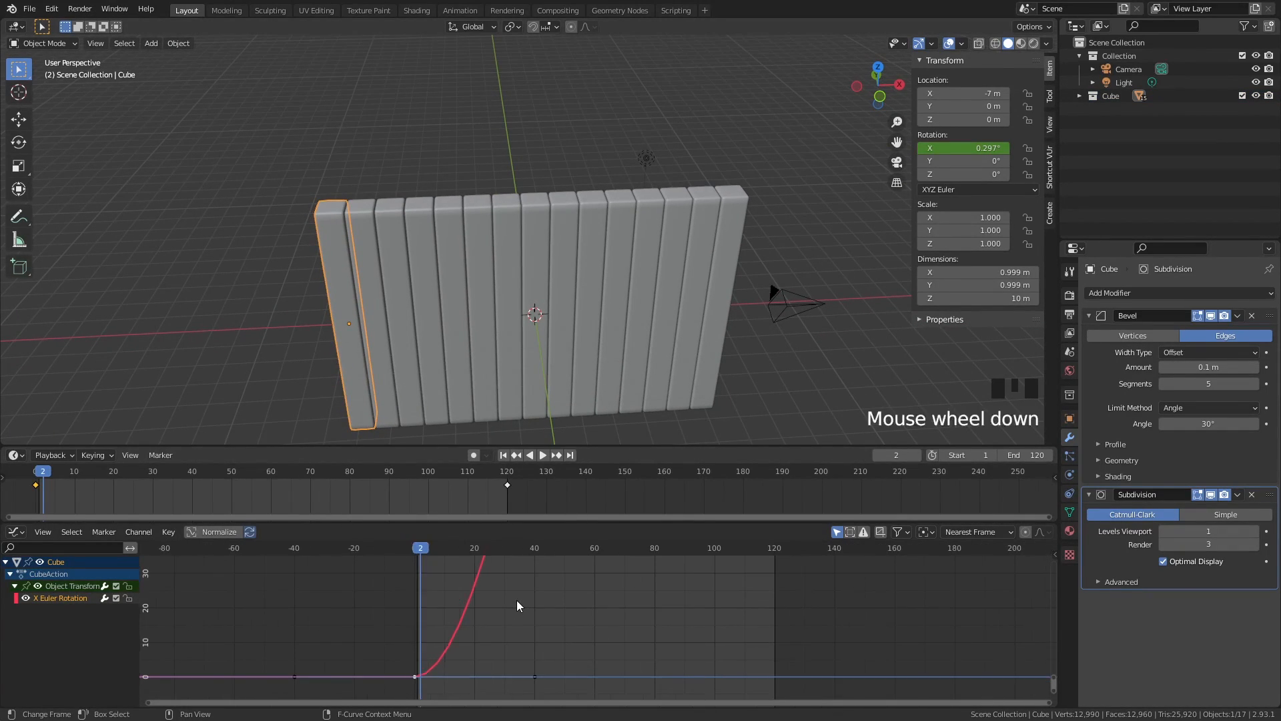
pyautogui.scroll(-4, 518, 600)
pyautogui.scroll(6, 521, 599)
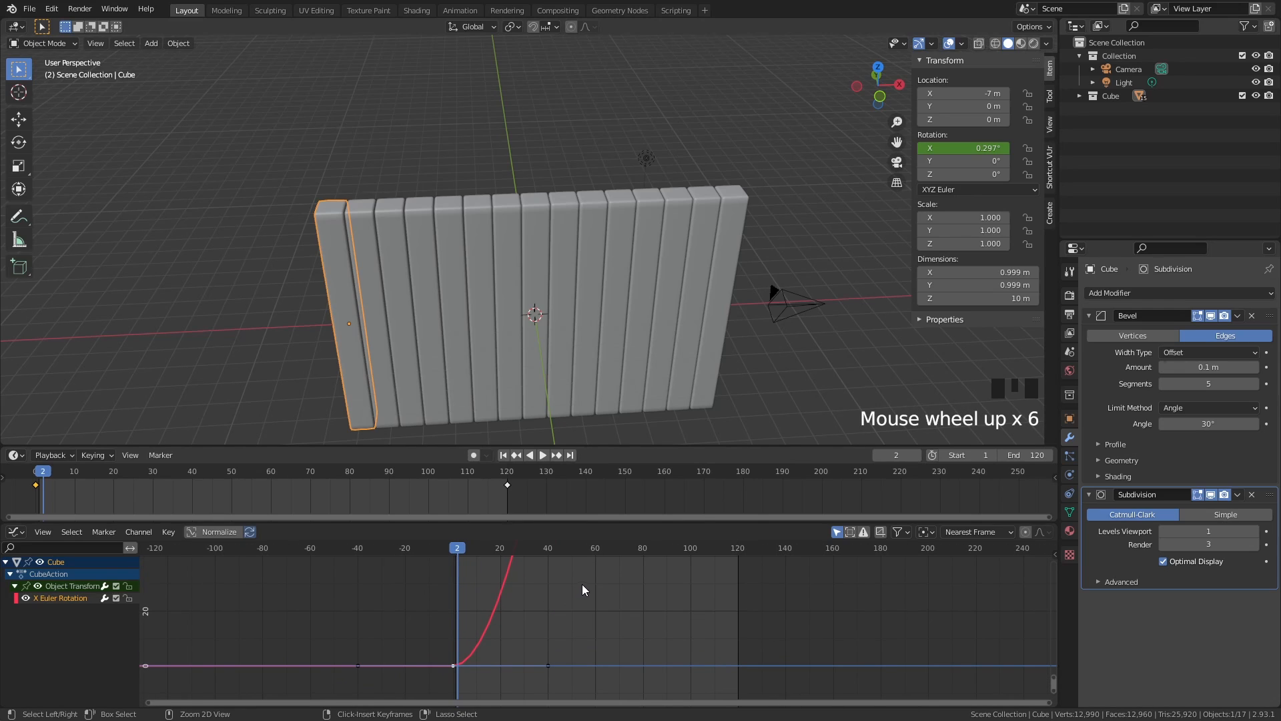
pyautogui.keyDown('ctrl'); pyautogui.moveTo(586, 578); pyautogui.dragTo(576, 657, button='middle'); pyautogui.keyUp('ctrl')
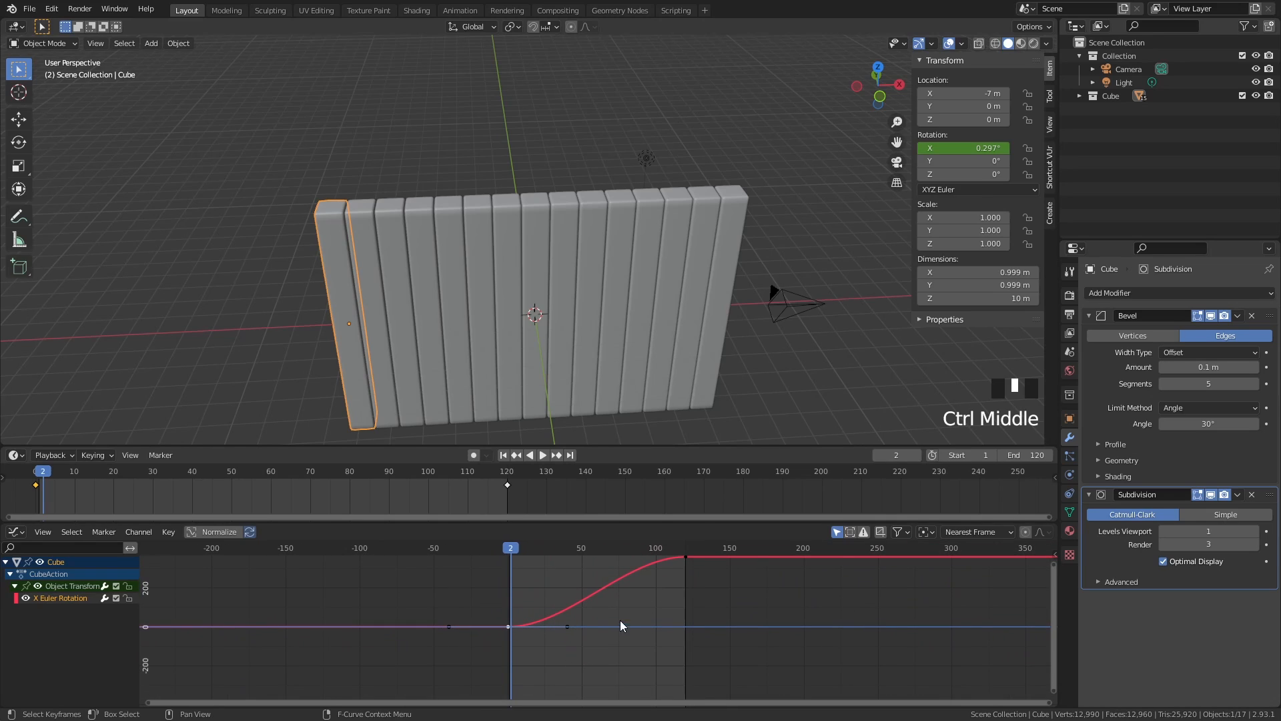
pyautogui.keyDown('shift'); pyautogui.moveTo(632, 610); pyautogui.dragTo(602, 647, button='middle'); pyautogui.keyUp('shift')
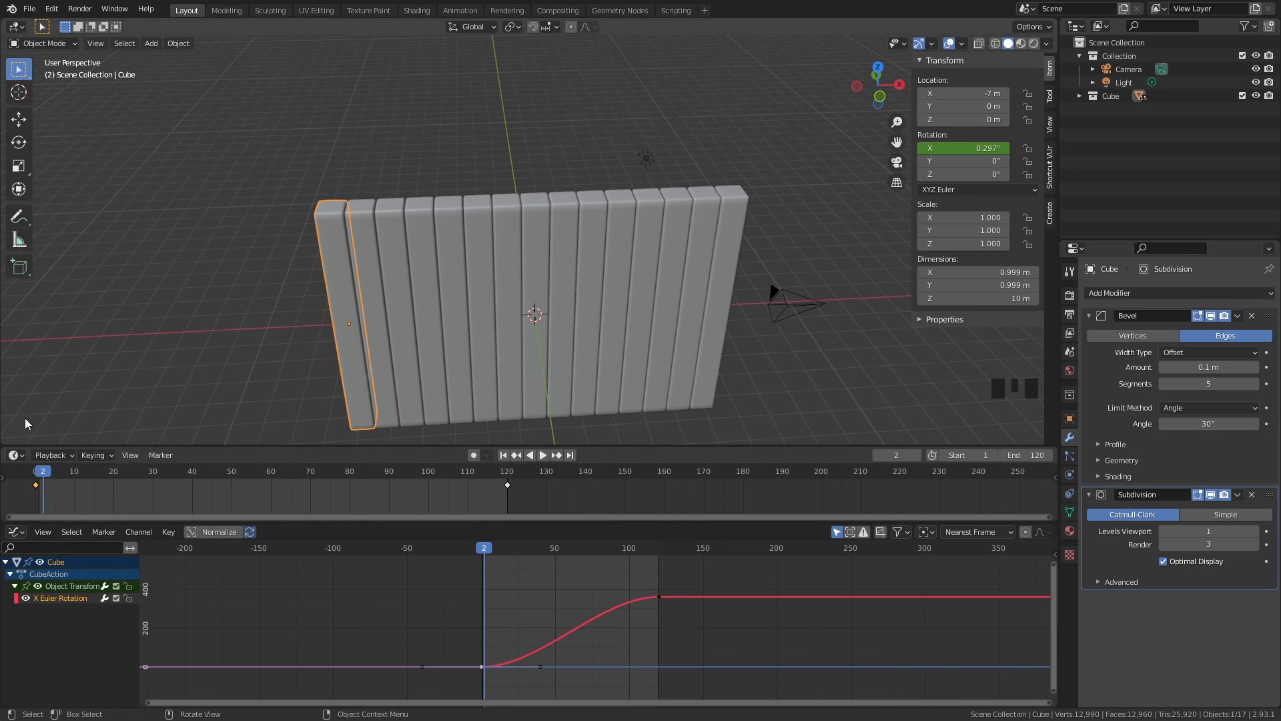
# Return to frame 0 and play the pillar rotation animation, stopping at frame 30
pyautogui.moveTo(48, 476); pyautogui.dragTo(35, 476)
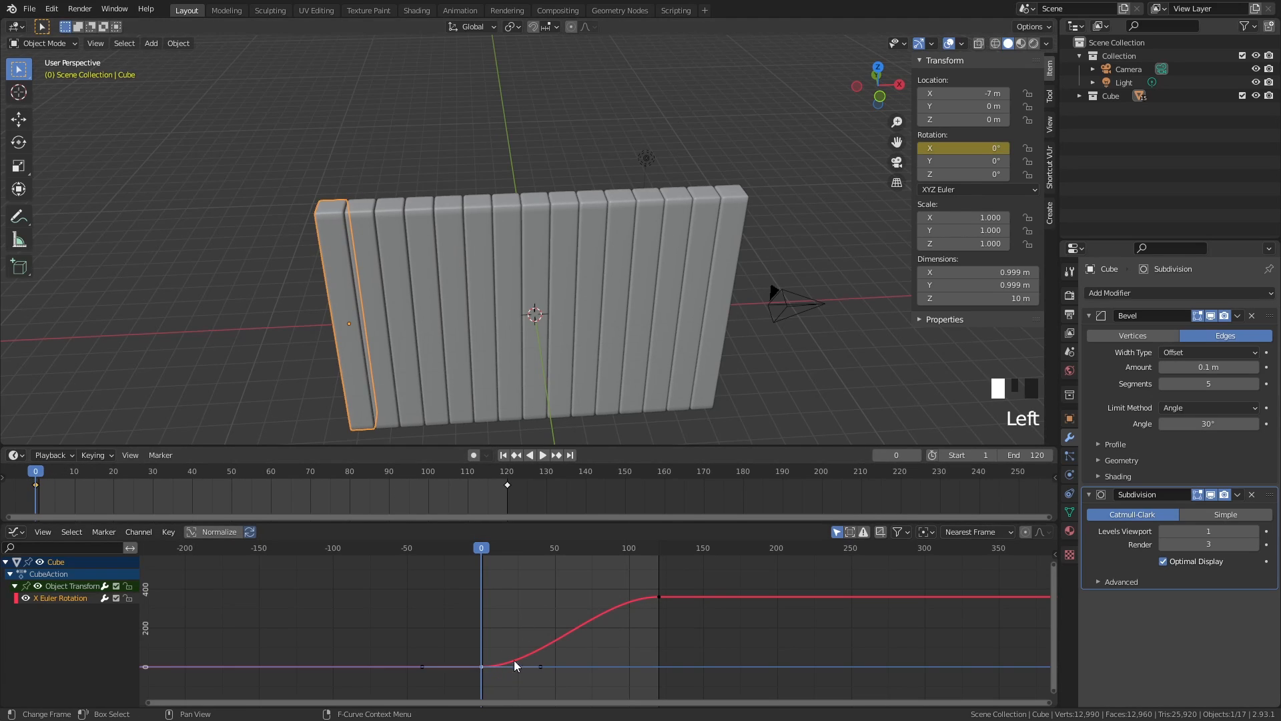
pyautogui.press('space')
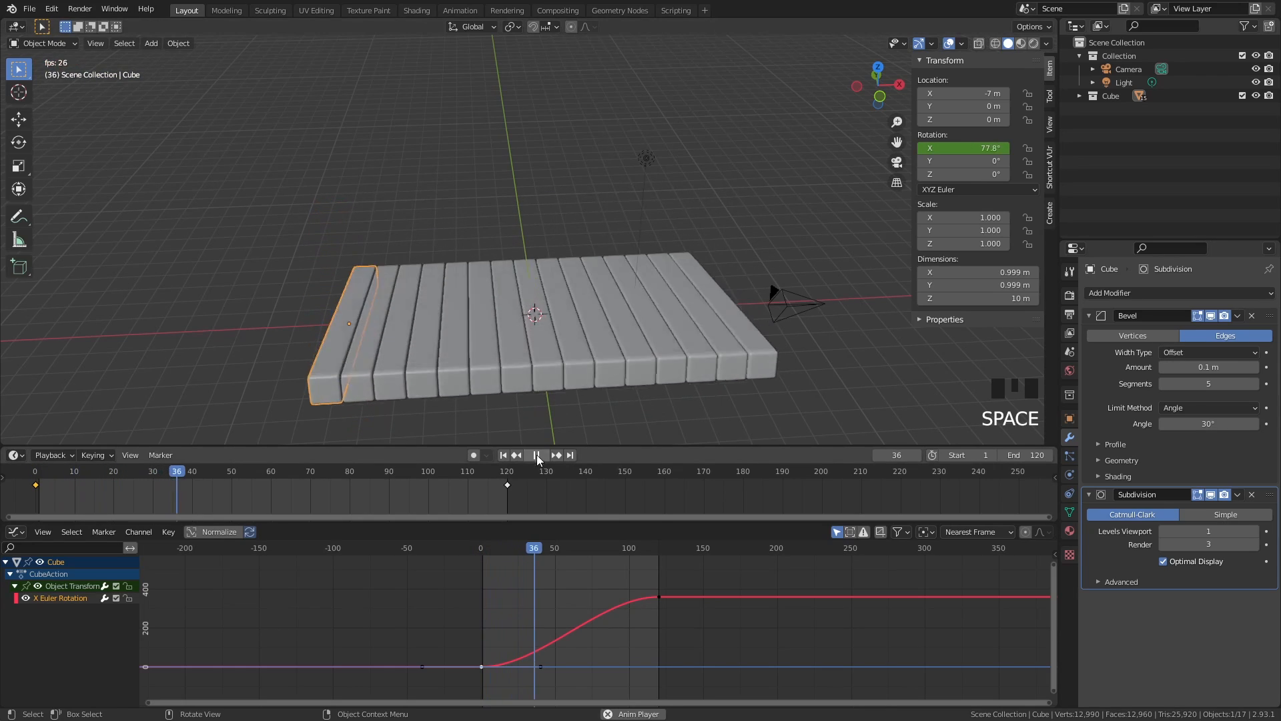
pyautogui.press('space')
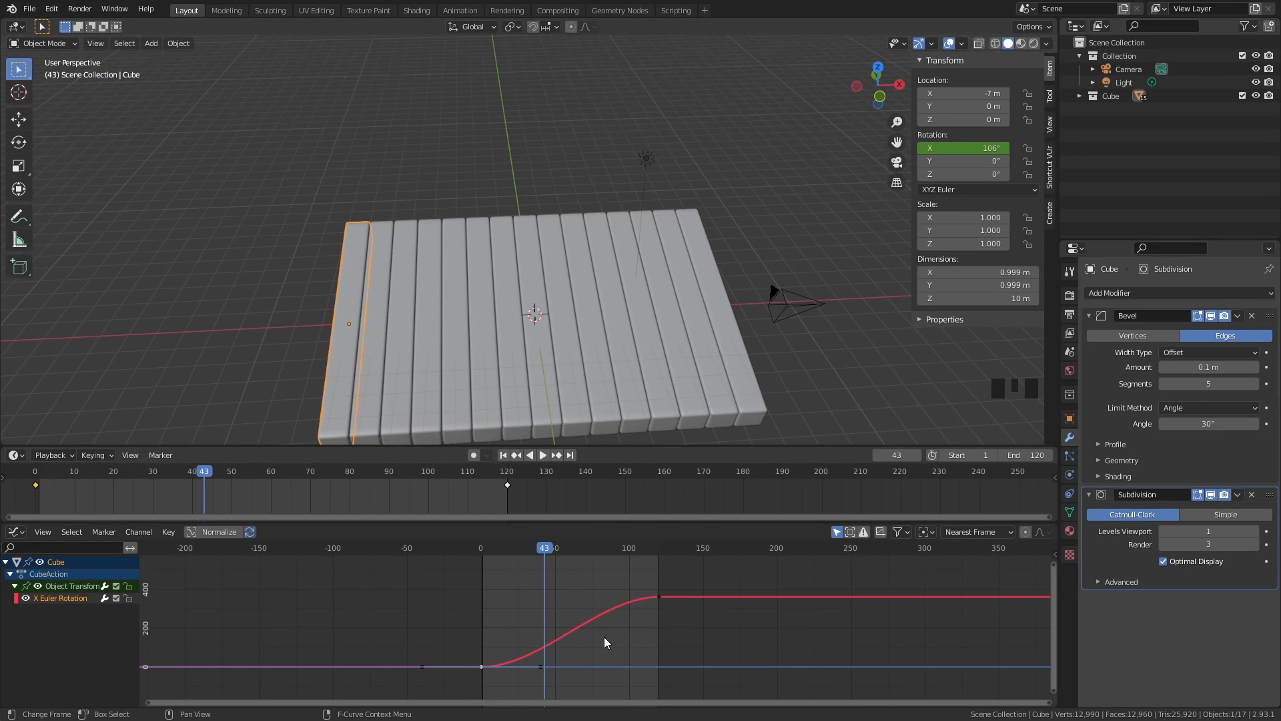
pyautogui.press('space')
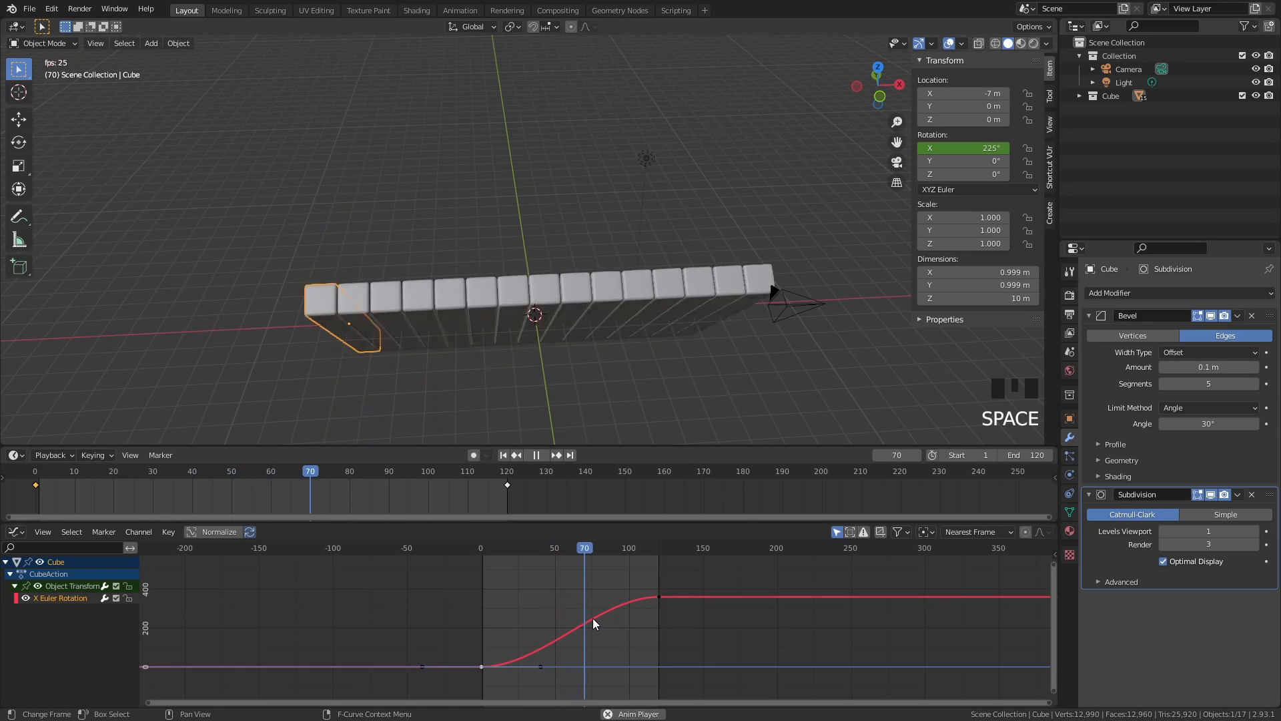
pyautogui.press('space')
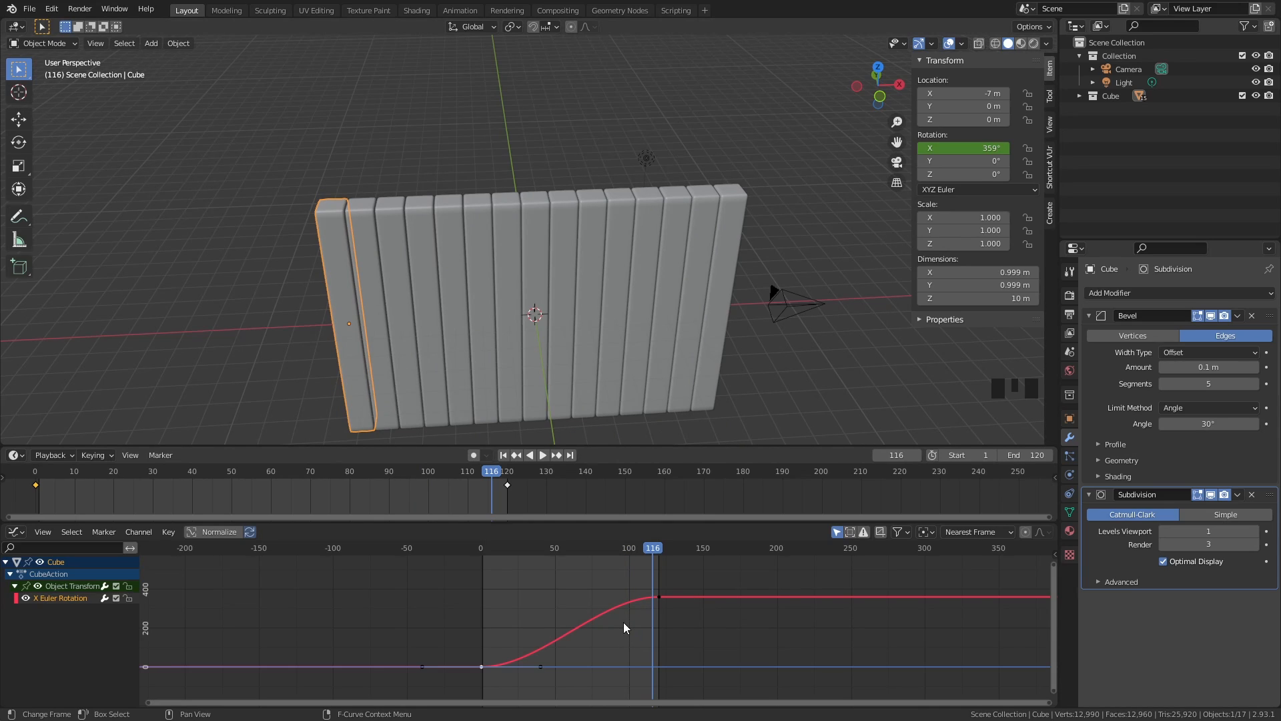
pyautogui.press('space')
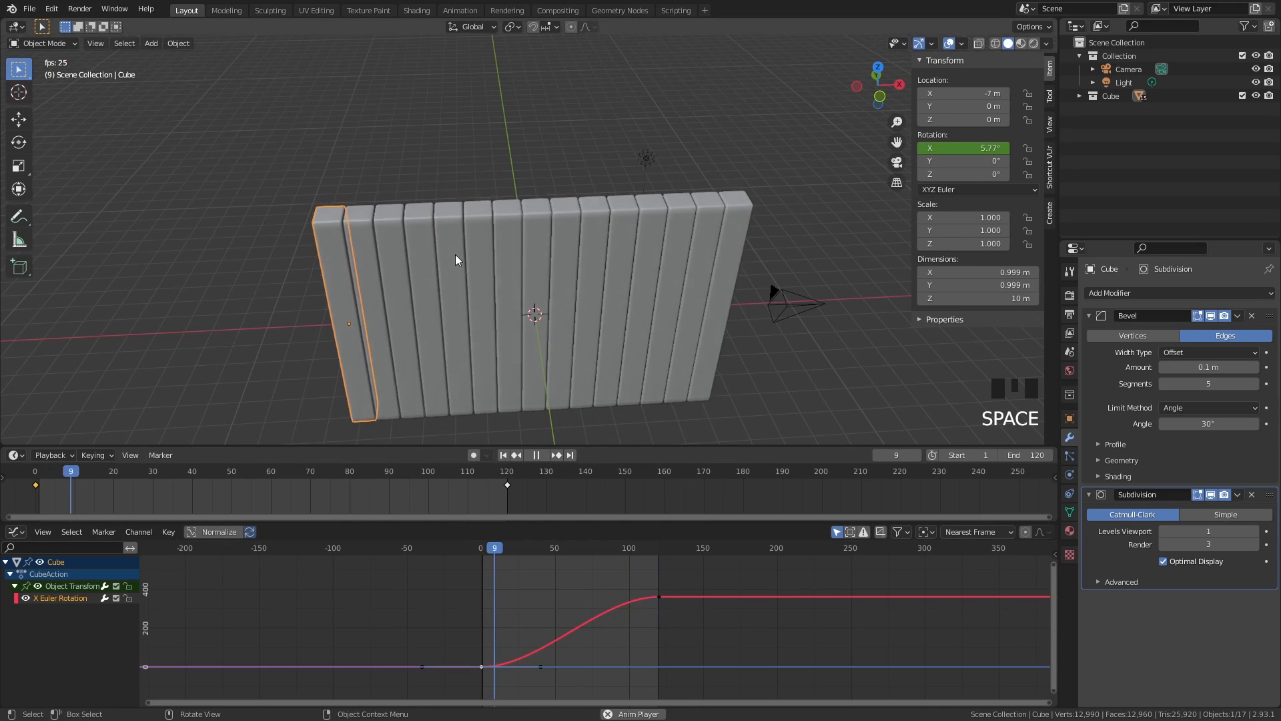
pyautogui.press('space')
# Compare the rotation curves of the first three pillars at frame 30, ending with the leftmost pillar selected
pyautogui.click(351, 327)
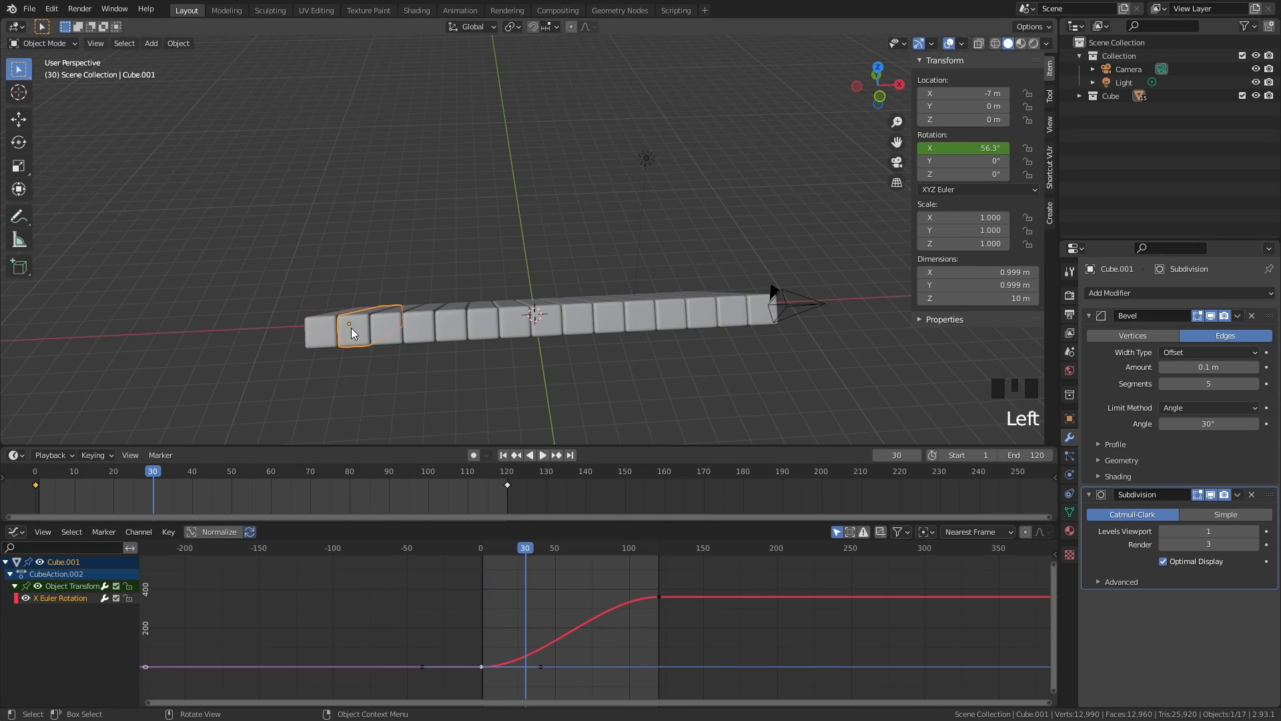
pyautogui.click(383, 321)
pyautogui.click(322, 327)
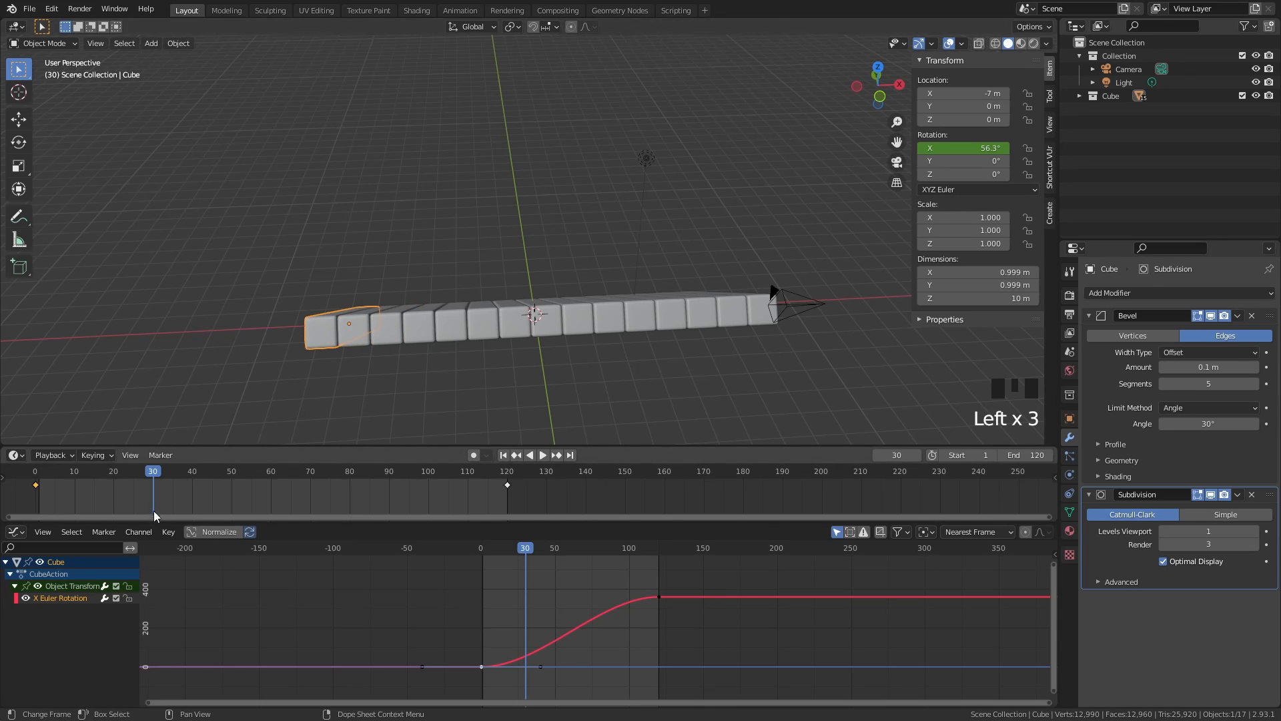
pyautogui.moveTo(64, 479); pyautogui.dragTo(155, 477)
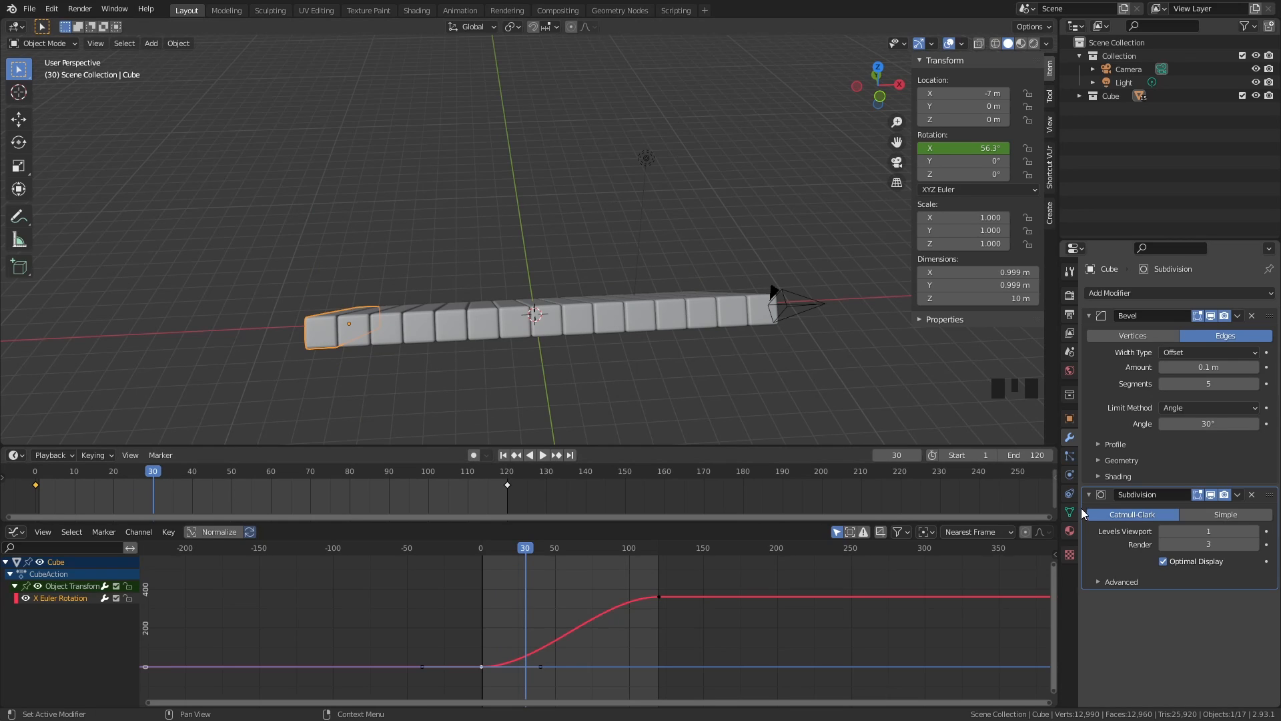
# Show the Active Keyframe properties for the leftmost pillar's X Euler Rotation curve and switch its frame 0 keyframe handles to Aligned
pyautogui.click(1053, 552)
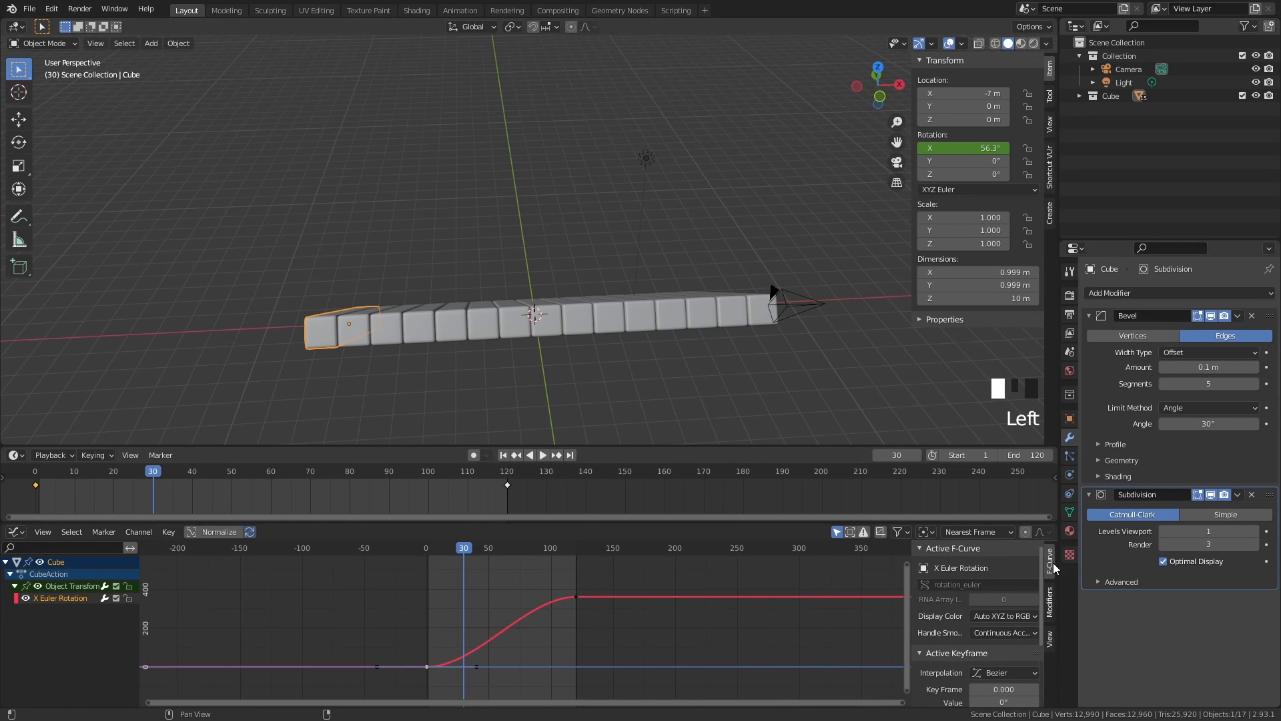
pyautogui.scroll(-11, 983, 582)
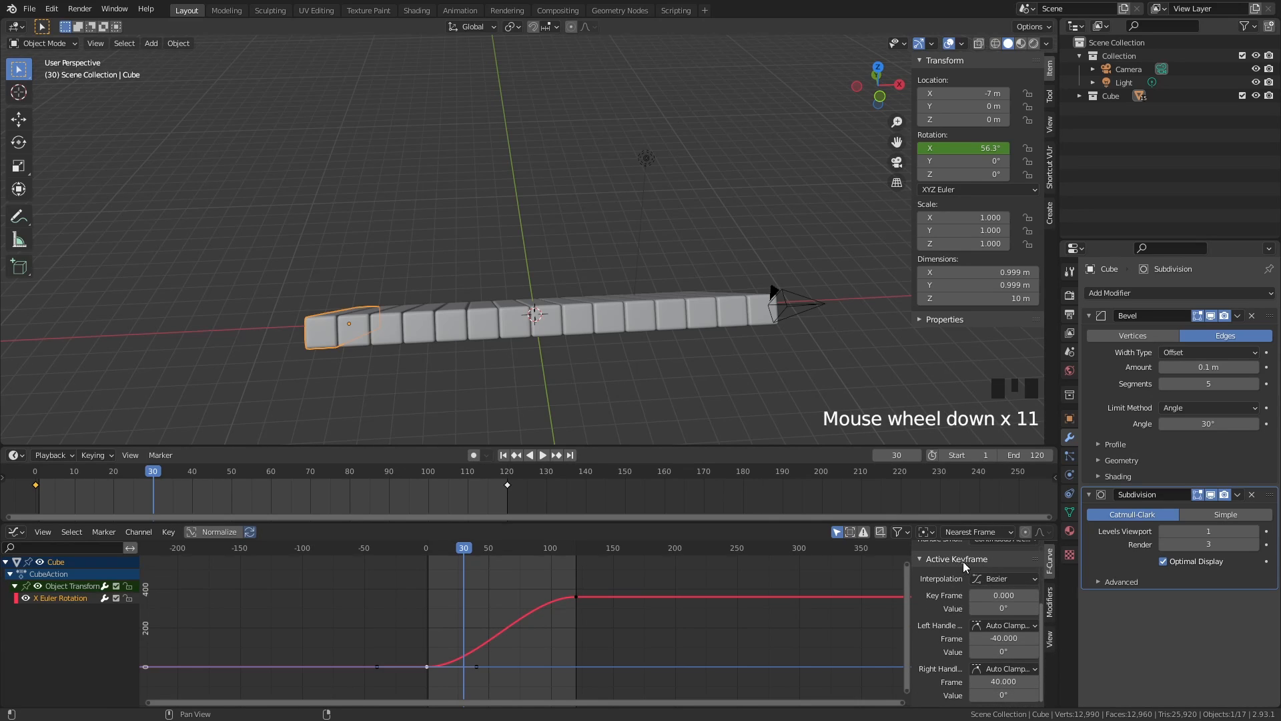
pyautogui.click(427, 666)
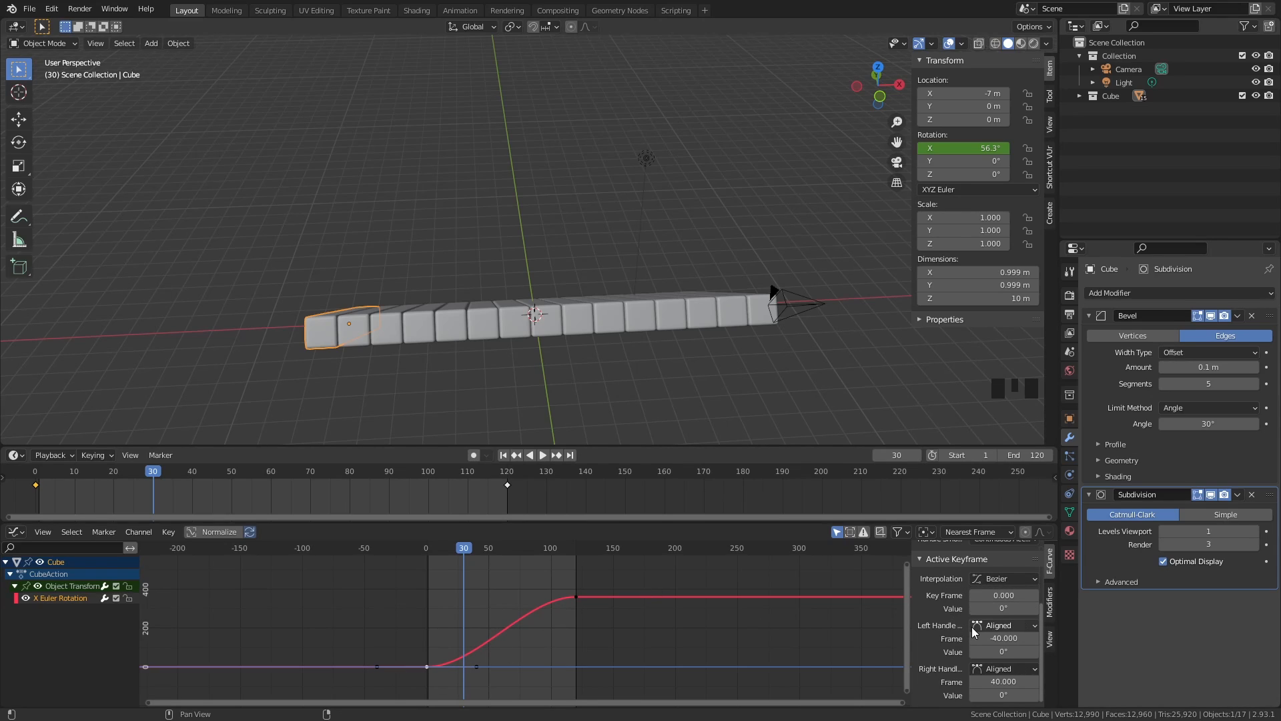
# Box-select the handles around the leftmost pillar's frame 0 keyframe, reselect the keyframe and inspect its Active Keyframe settings
pyautogui.moveTo(357, 647); pyautogui.dragTo(389, 686)
pyautogui.moveTo(426, 627); pyautogui.dragTo(446, 697)
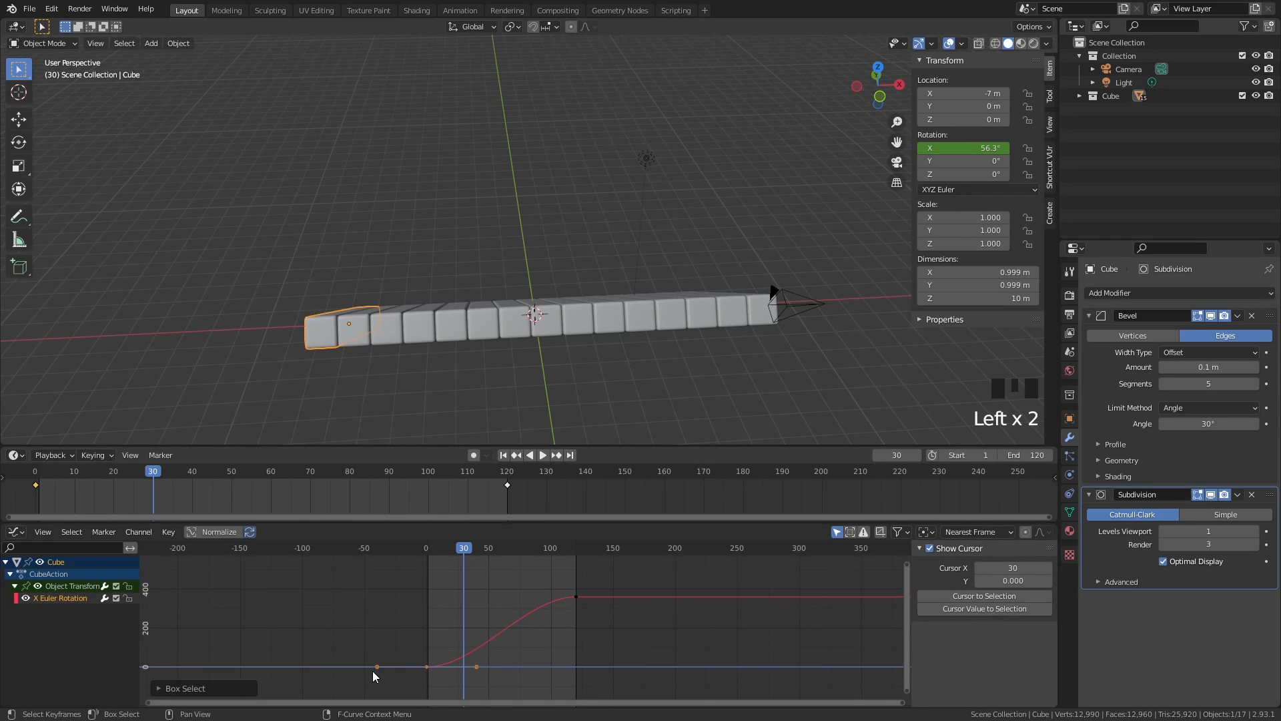
pyautogui.click(440, 674)
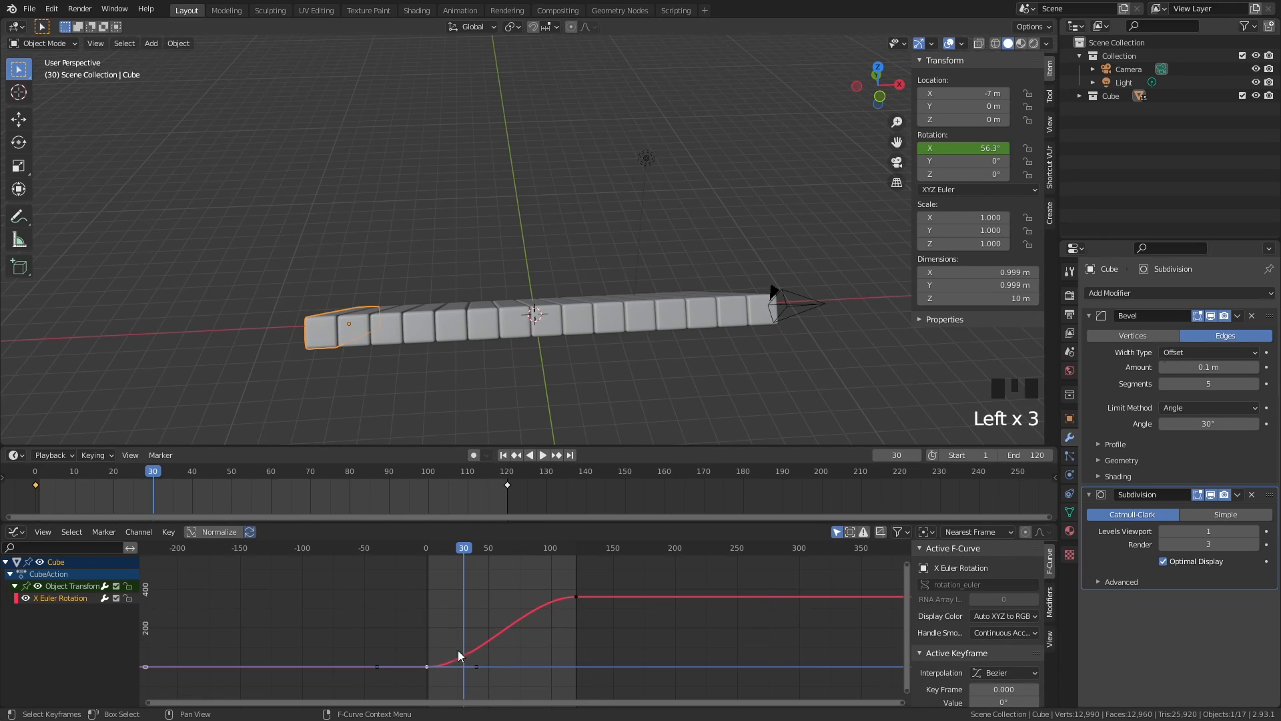
pyautogui.moveTo(397, 635); pyautogui.dragTo(504, 690)
pyautogui.click(430, 666)
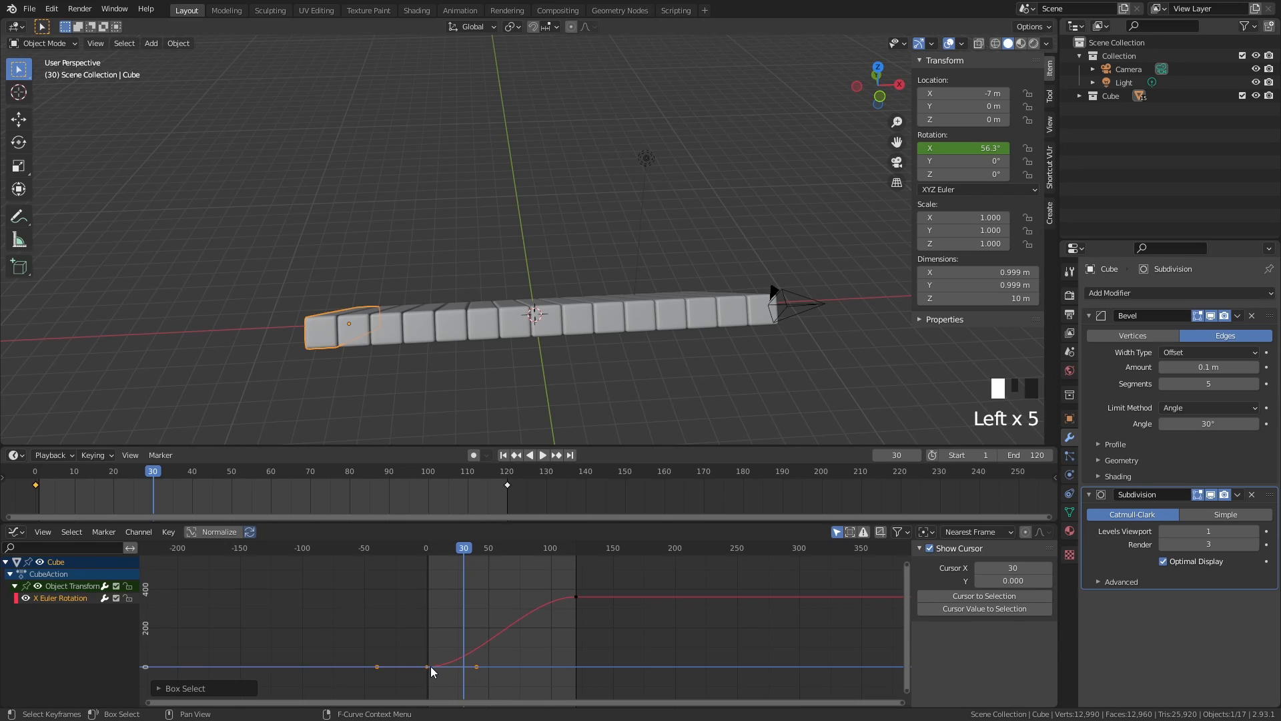
pyautogui.scroll(-8, 969, 642)
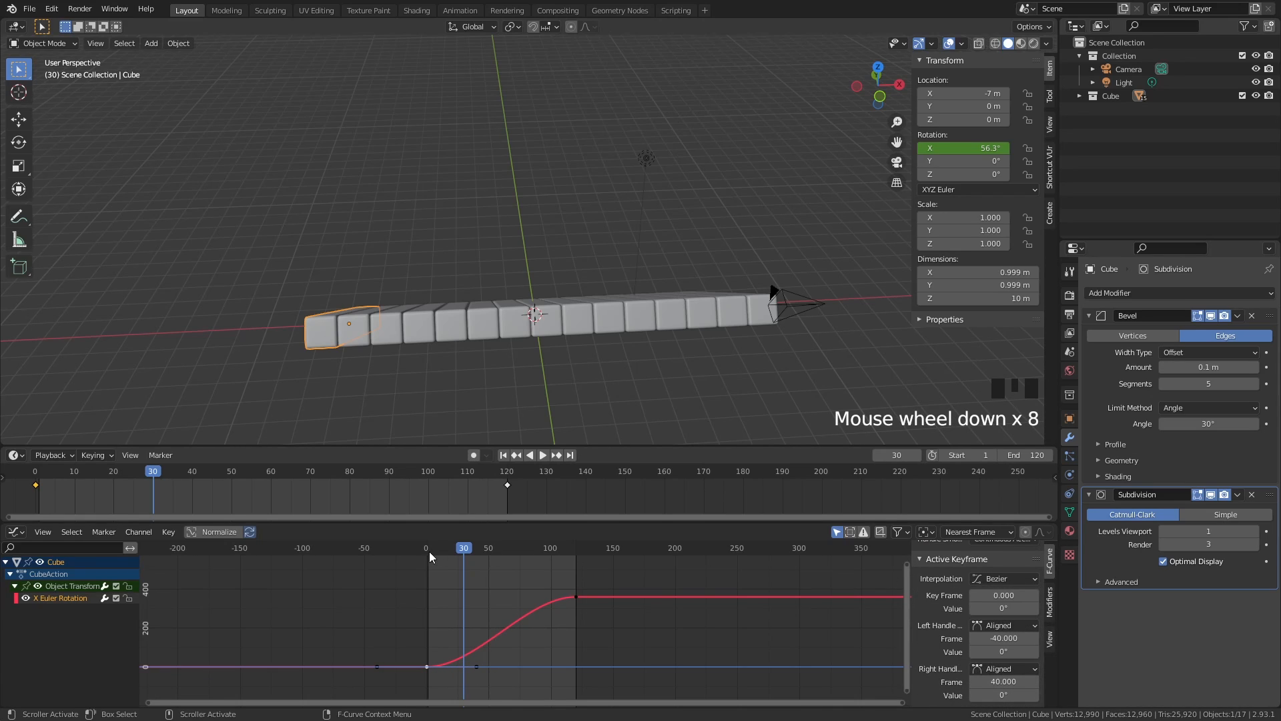
# Select the second pillar from the left and its X Euler Rotation keyframe at frame 0
pyautogui.click(365, 327)
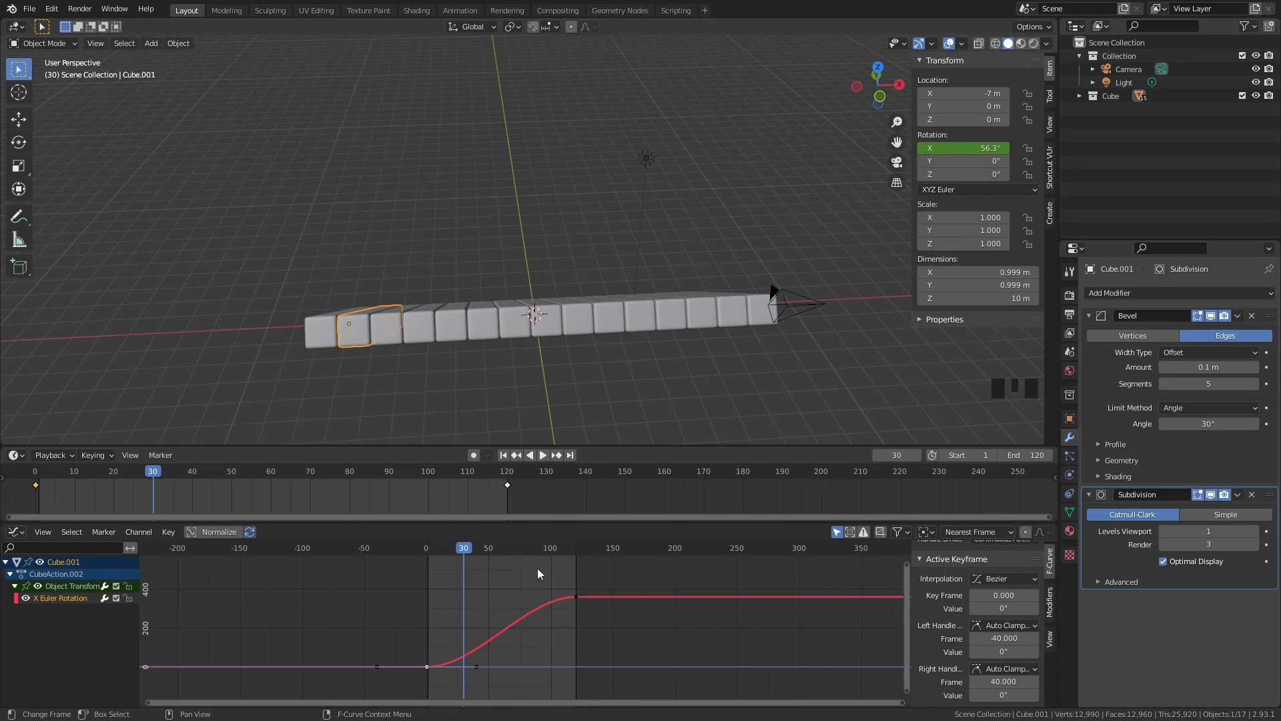
pyautogui.click(462, 618)
pyautogui.click(420, 668)
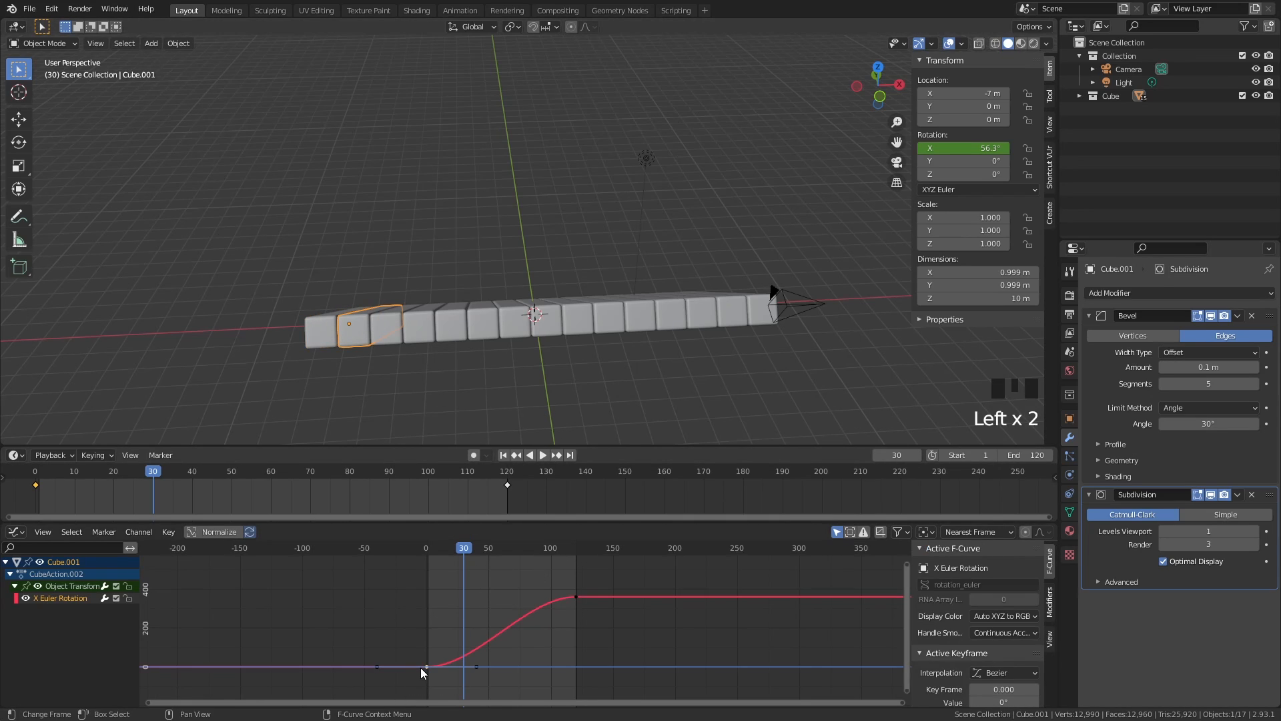
# Set the right handle frame of the second pillar's frame 0 keyframe to 45
pyautogui.scroll(-13, 948, 604)
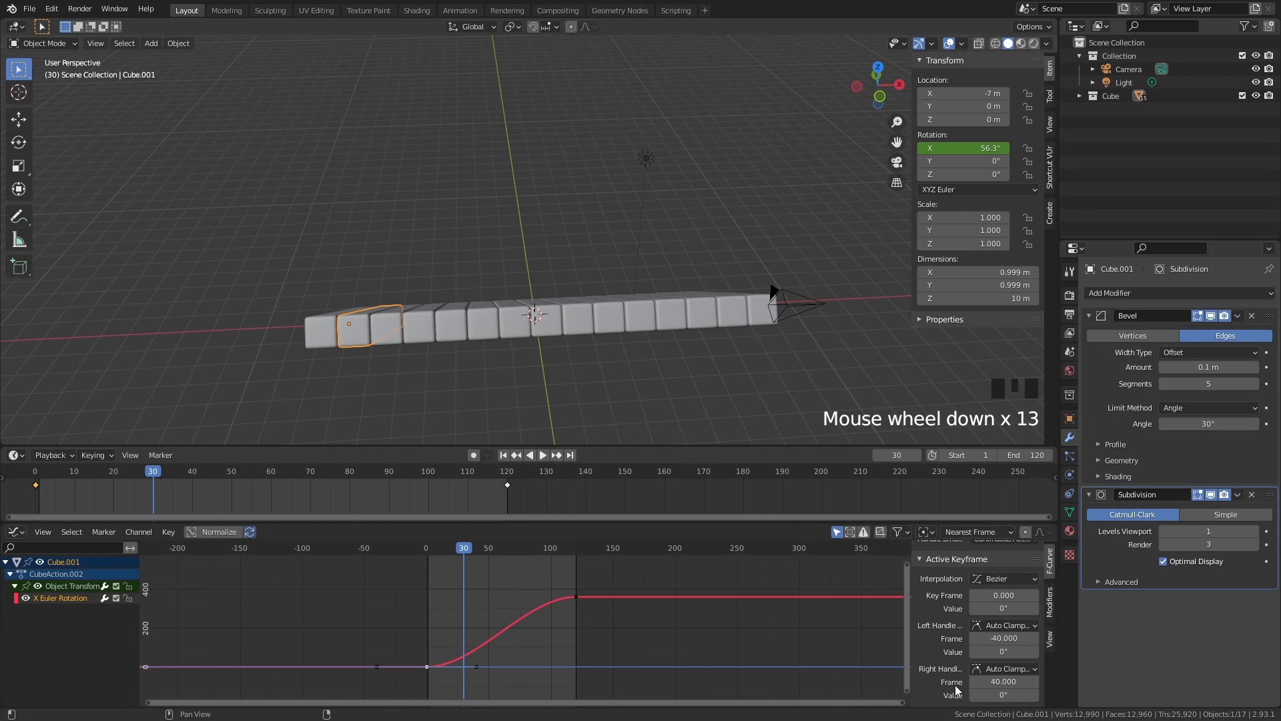
pyautogui.click(992, 681)
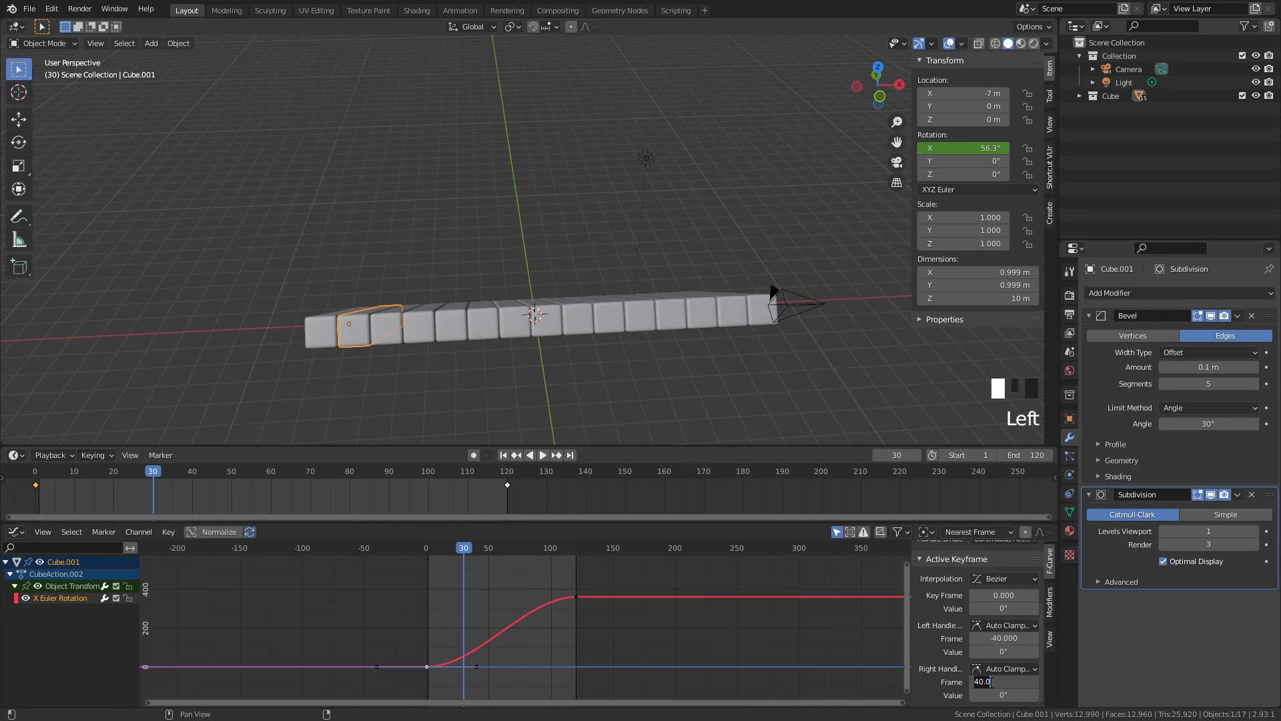
pyautogui.write('5')
pyautogui.press('Return')
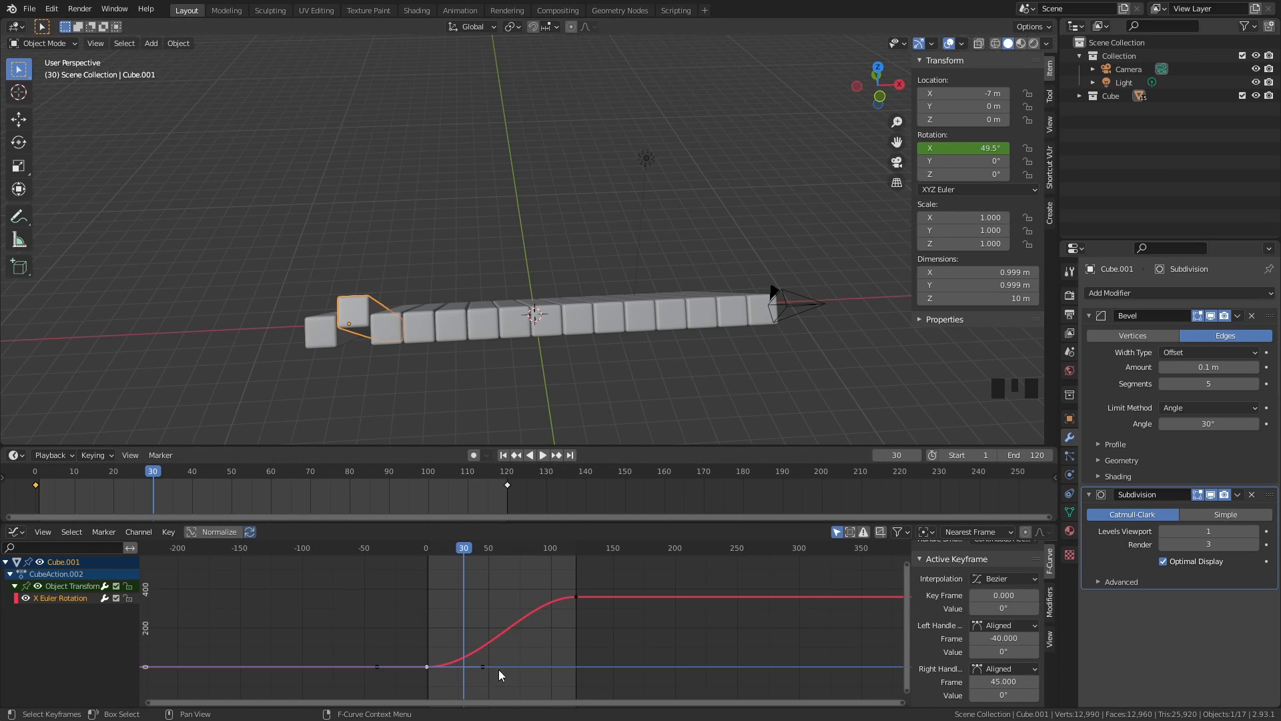
# Play the animation from frame 0 and compare the second pillar's rotation with the rest of the row
pyautogui.click(32, 475)
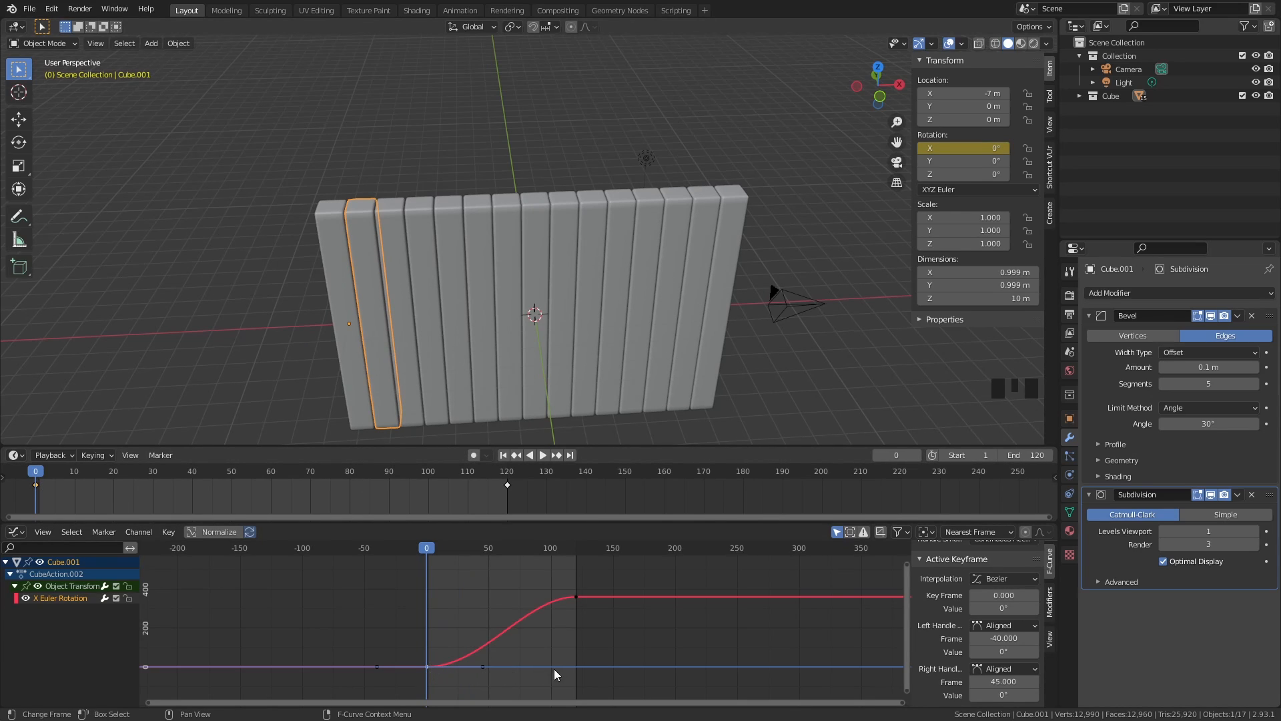
pyautogui.press('space')
pyautogui.press('space')
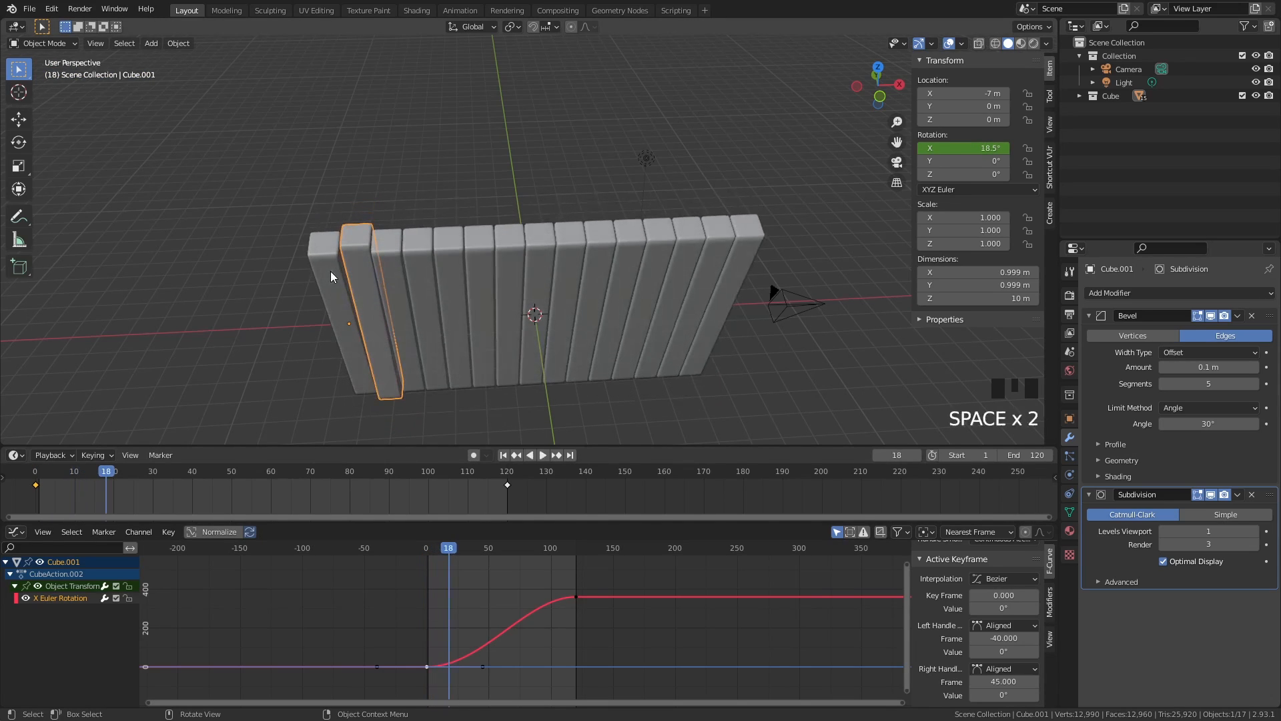
pyautogui.press('space')
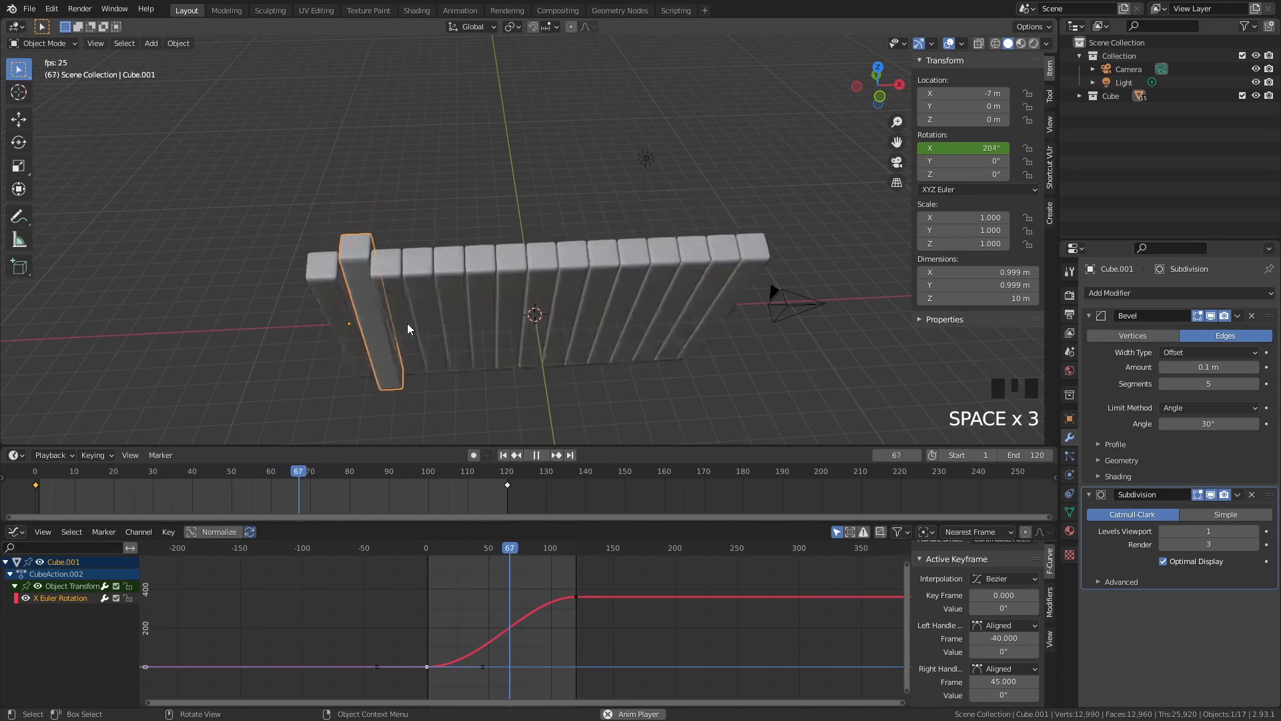
pyautogui.press('space')
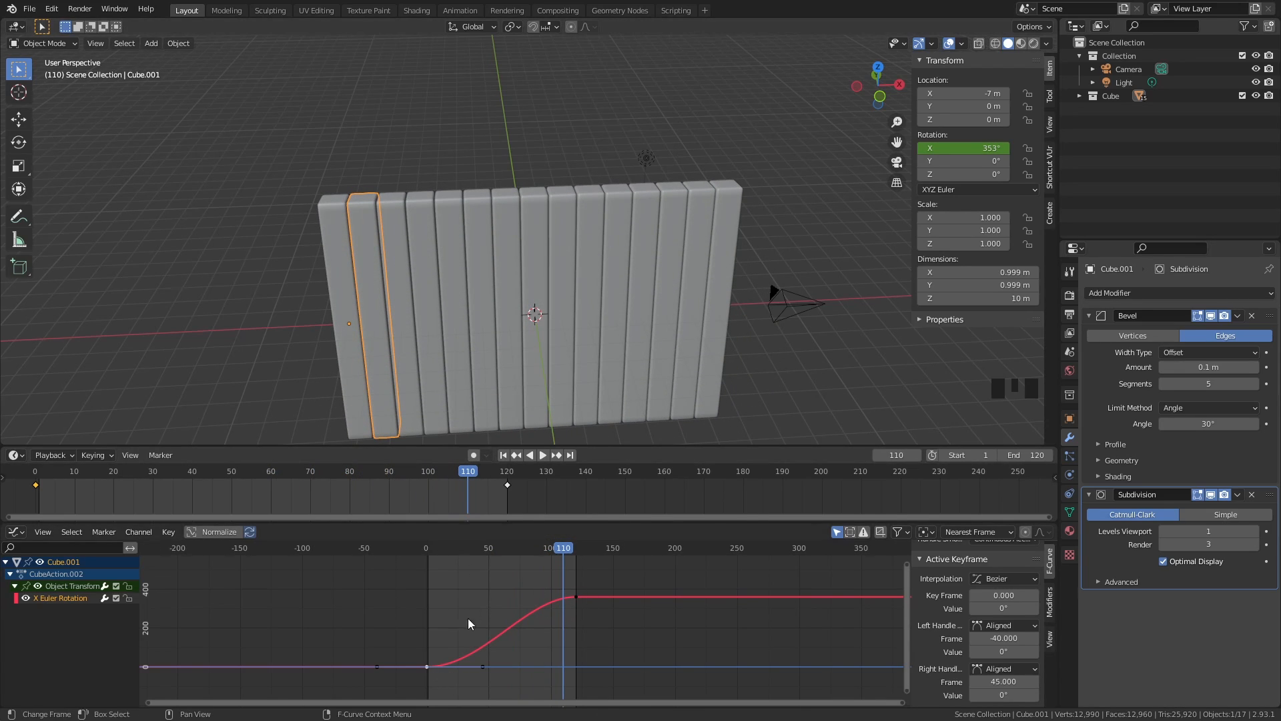
# At frame 20, extend the right handle of the third pillar's frame 0 keyframe and set the fourth pillar's right handle frame to 55
pyautogui.moveTo(159, 483); pyautogui.dragTo(115, 475)
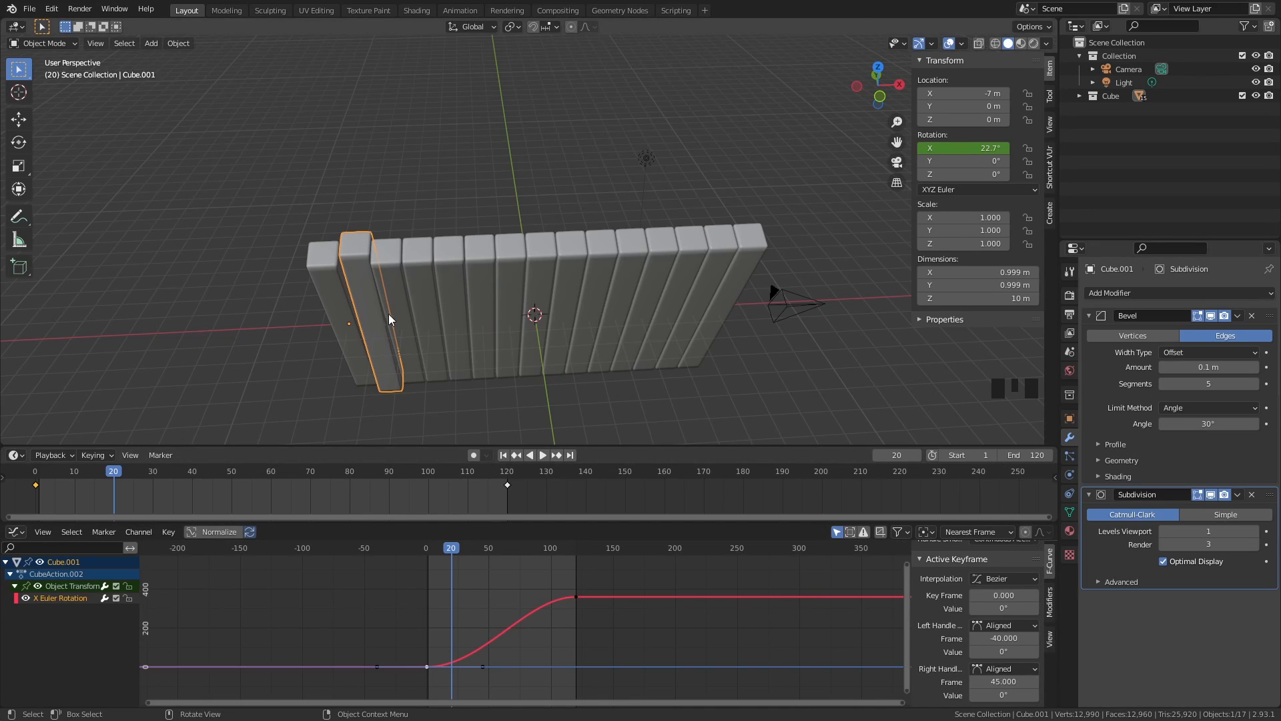
pyautogui.click(391, 292)
pyautogui.click(1017, 683)
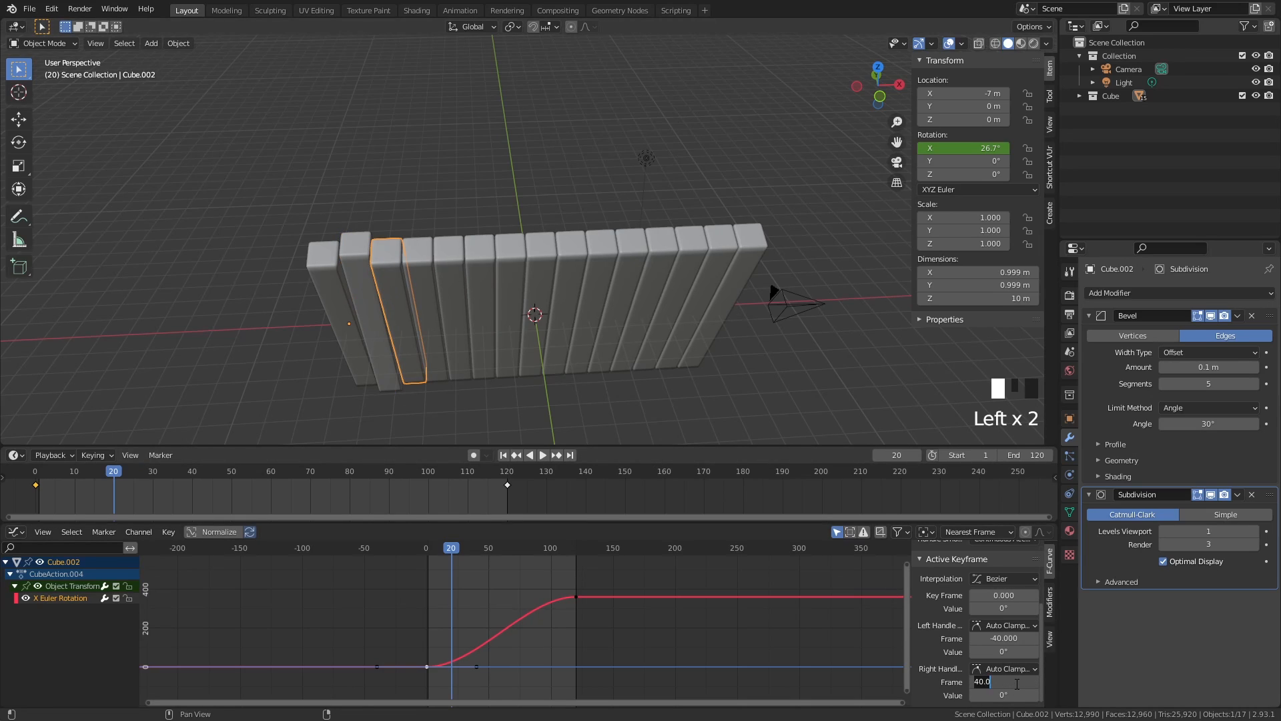
pyautogui.press('Return')
pyautogui.click(424, 330)
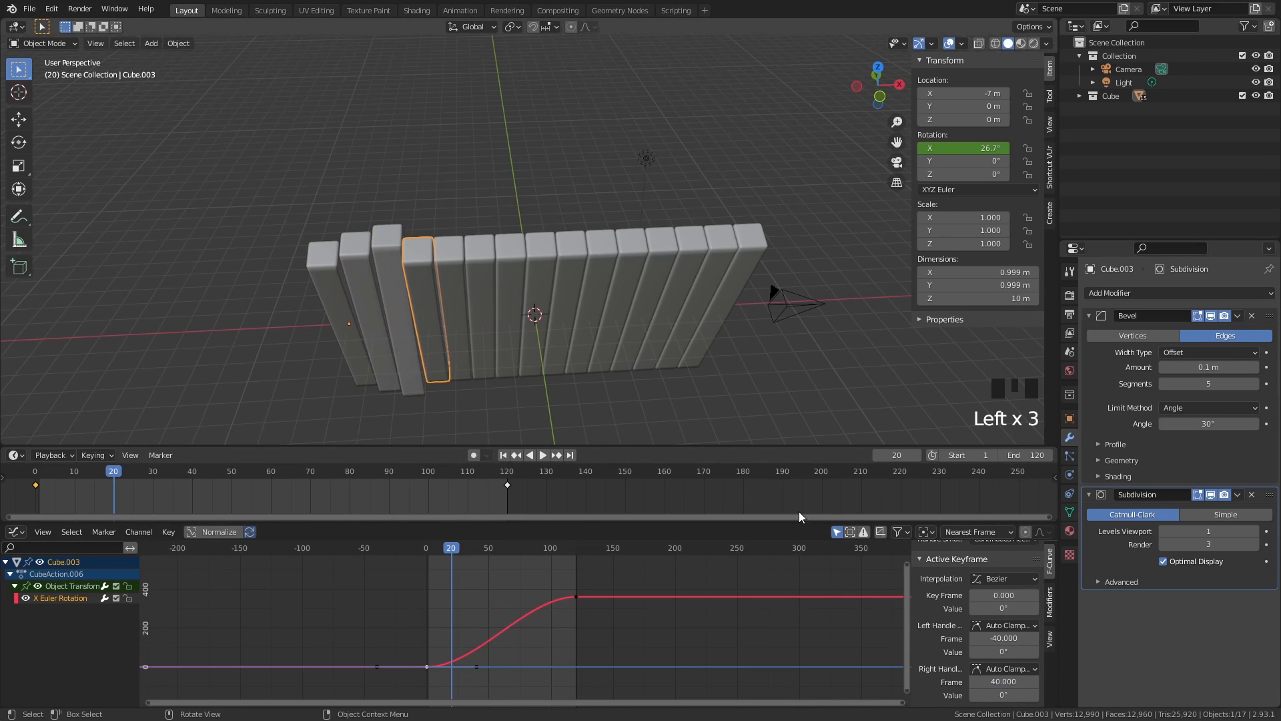
pyautogui.click(1008, 682)
pyautogui.write('55')
pyautogui.press('Return')
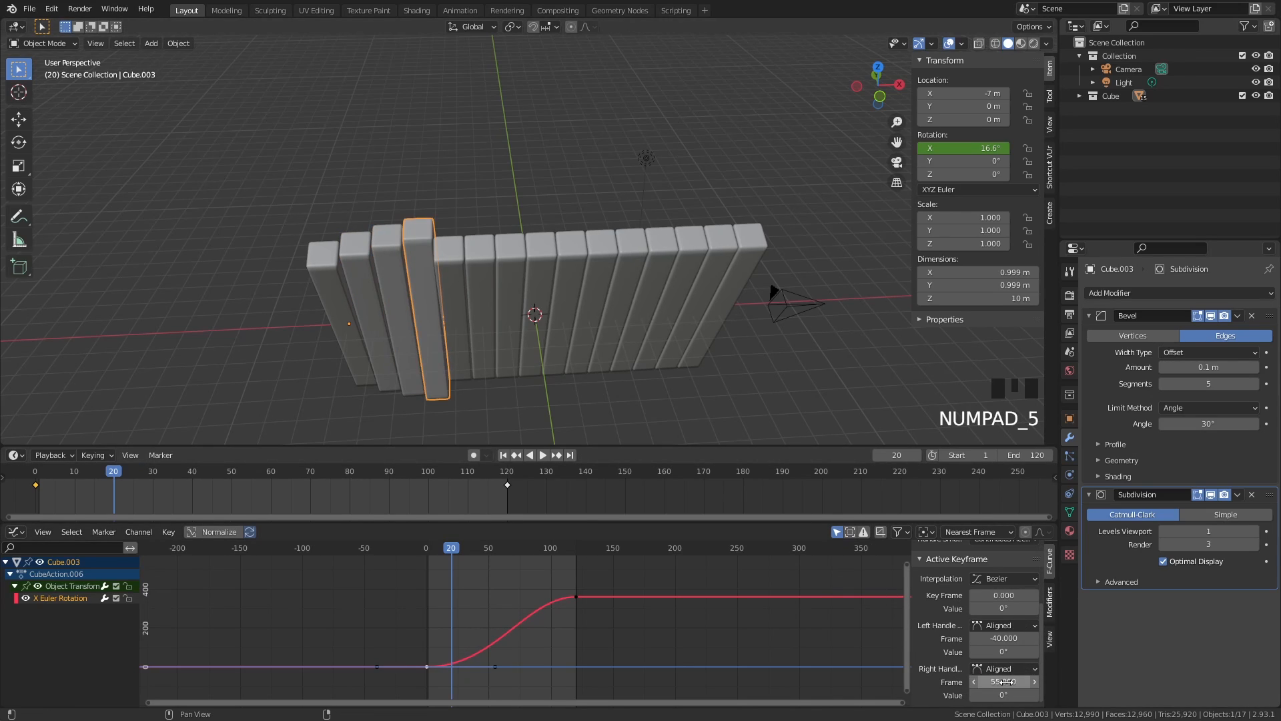
# Set the right handle frame of the frame 0 keyframe to 60 on the fifth pillar and 65 on the sixth
pyautogui.click(454, 287)
pyautogui.click(1001, 682)
pyautogui.write('60')
pyautogui.press('Return')
pyautogui.click(481, 287)
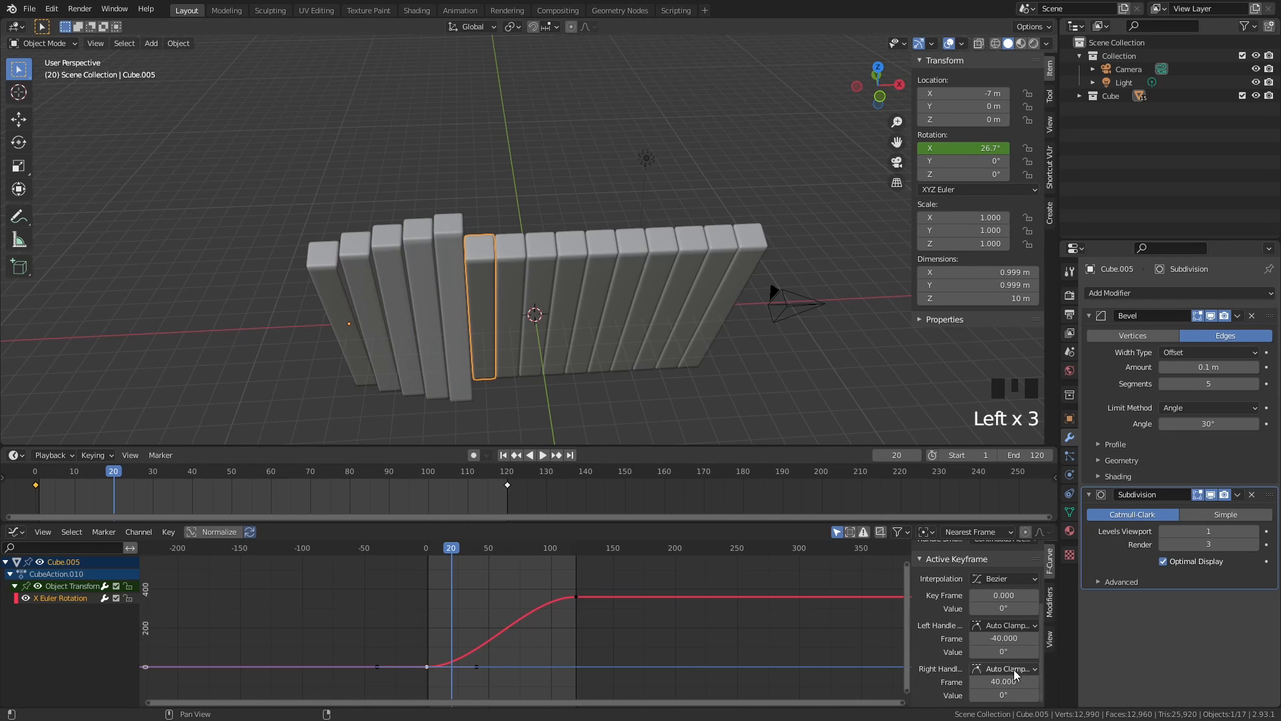
pyautogui.click(1010, 681)
pyautogui.write('65')
pyautogui.press('Return')
# Extend the right handle of the seventh pillar's frame 0 keyframe and set the eighth pillar's right handle frame to 75
pyautogui.click(516, 281)
pyautogui.click(1005, 683)
pyautogui.write('90')
pyautogui.click(544, 280)
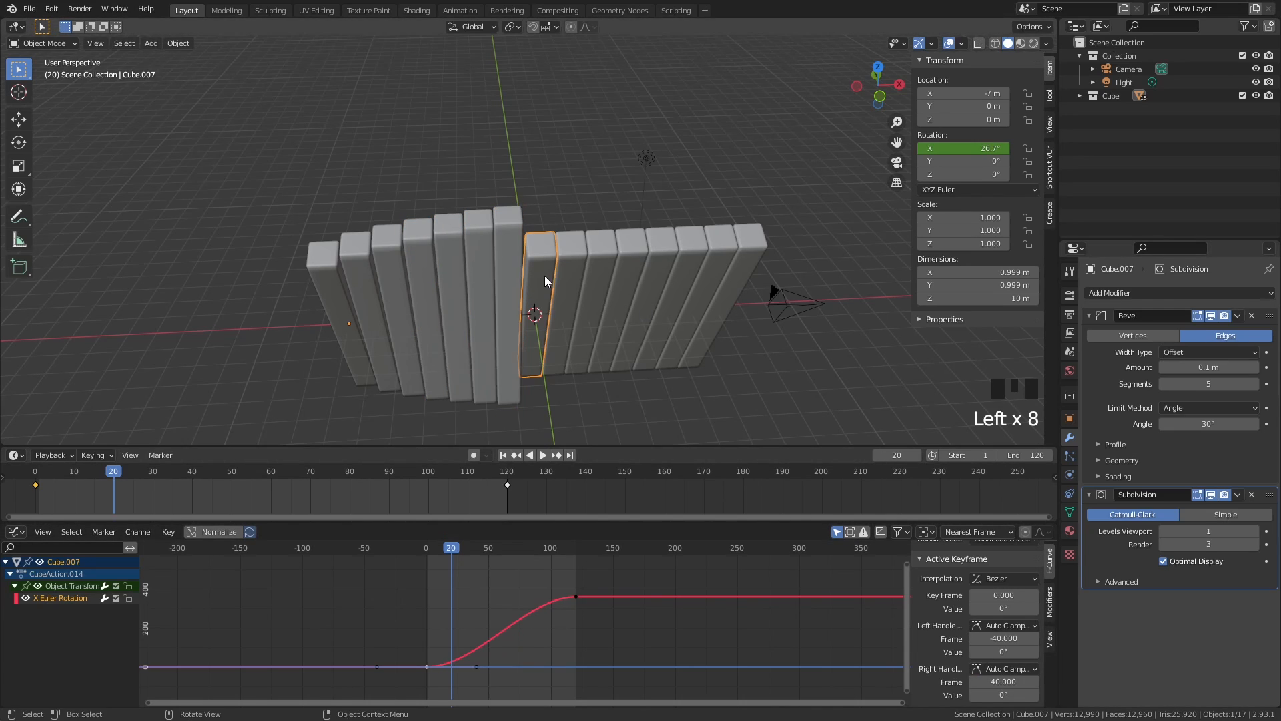
pyautogui.click(1004, 681)
pyautogui.write('75')
pyautogui.press('Return')
# Set the right handle frame of the frame 0 keyframe to 80 on the ninth pillar and 85 on the tenth
pyautogui.click(568, 287)
pyautogui.click(998, 682)
pyautogui.write('80')
pyautogui.press('Return')
pyautogui.click(594, 287)
pyautogui.click(991, 682)
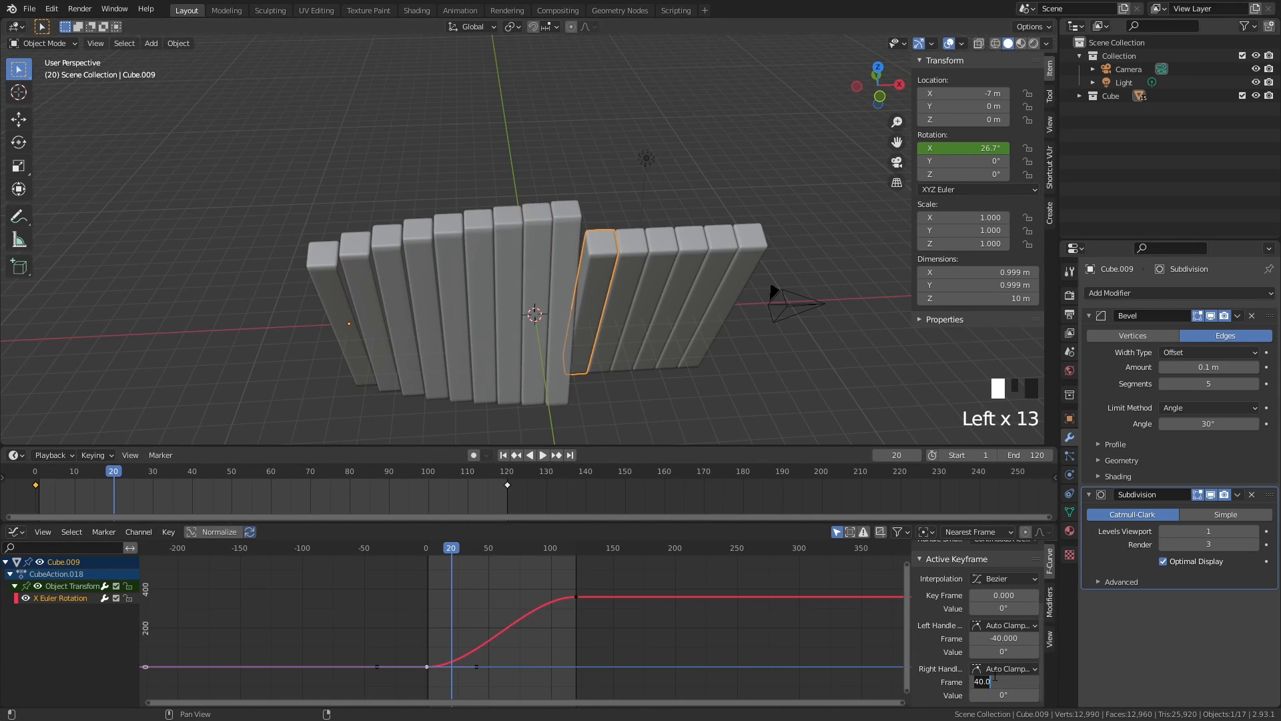
pyautogui.write('85')
pyautogui.press('Return')
# Set the right handle frame of the frame 0 keyframe to 90 on the eleventh pillar and 95 on the twelfth
pyautogui.click(622, 287)
pyautogui.click(997, 682)
pyautogui.write('90')
pyautogui.press('Return')
pyautogui.click(1007, 679)
pyautogui.write('95')
pyautogui.press('Return')
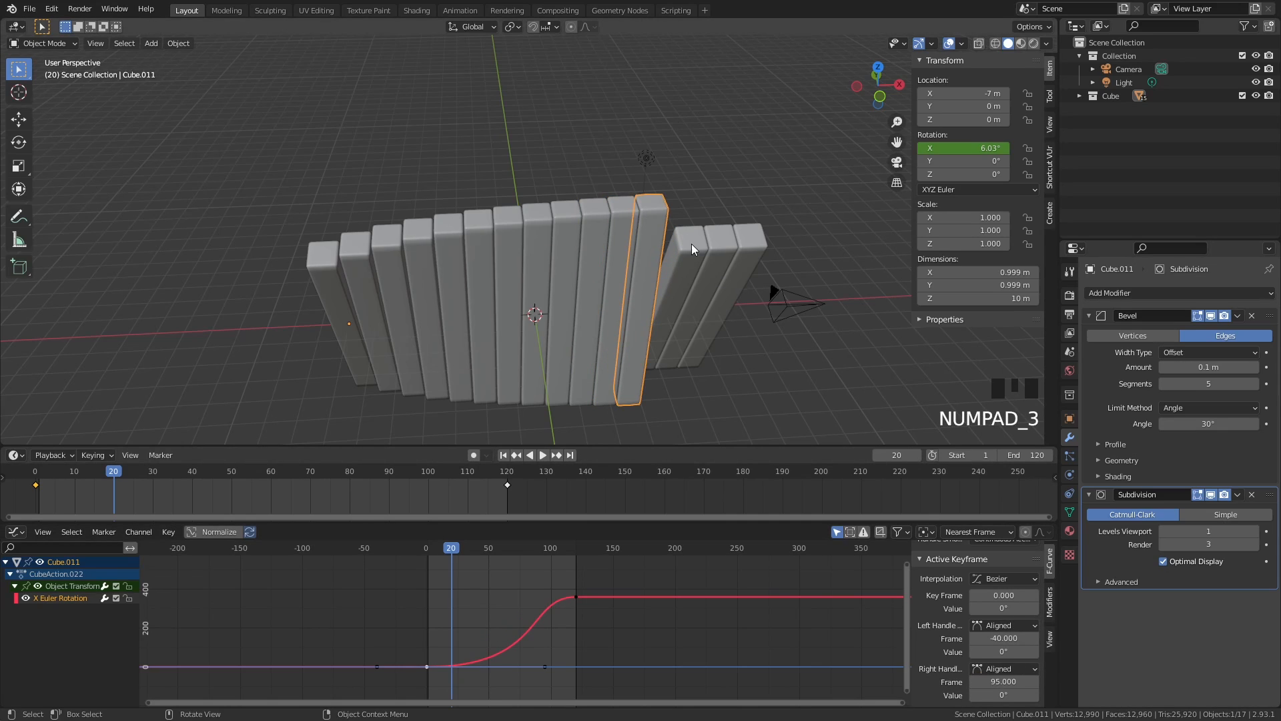
# Set the right handle frame of the frame 0 keyframe to 100 on the thirteenth pillar and 105 on the fourteenth
pyautogui.click(691, 243)
pyautogui.click(1007, 681)
pyautogui.write('100')
pyautogui.press('Return')
pyautogui.click(723, 254)
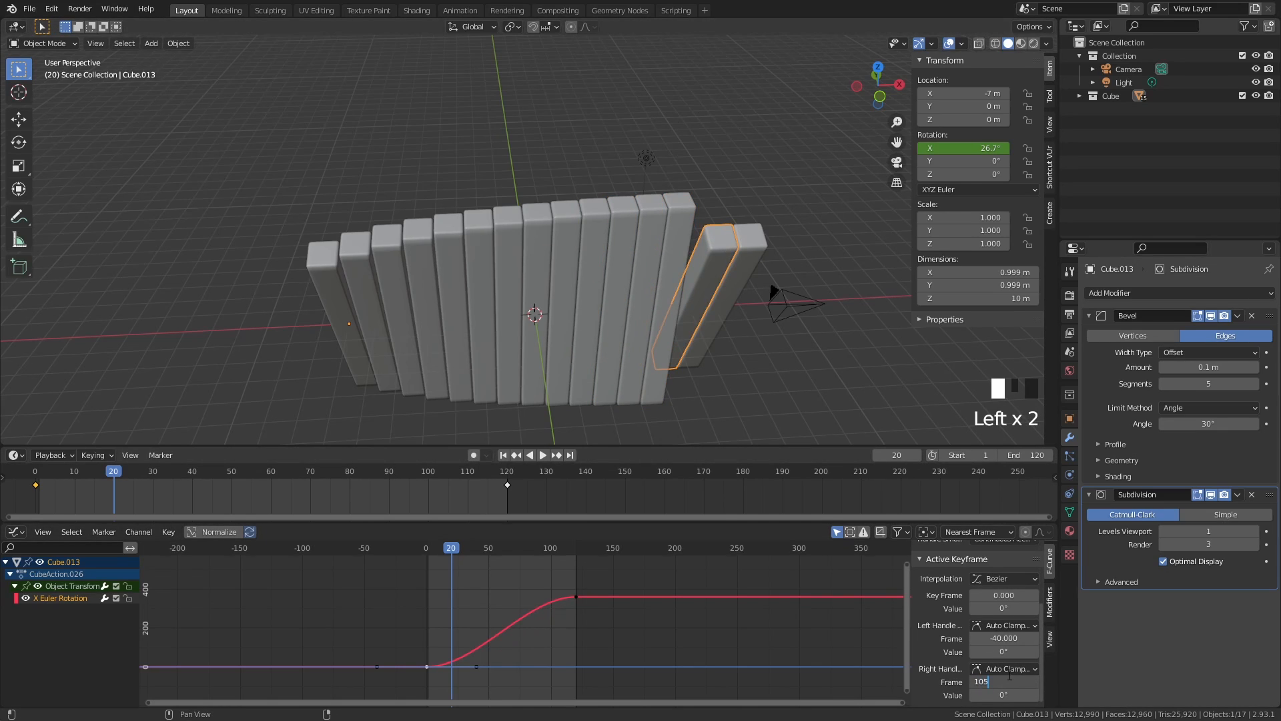
pyautogui.click(1010, 679)
pyautogui.write('105')
pyautogui.press('Return')
# Set the right handle frame of the last pillar's frame 0 keyframe to 110
pyautogui.click(737, 281)
pyautogui.click(1014, 681)
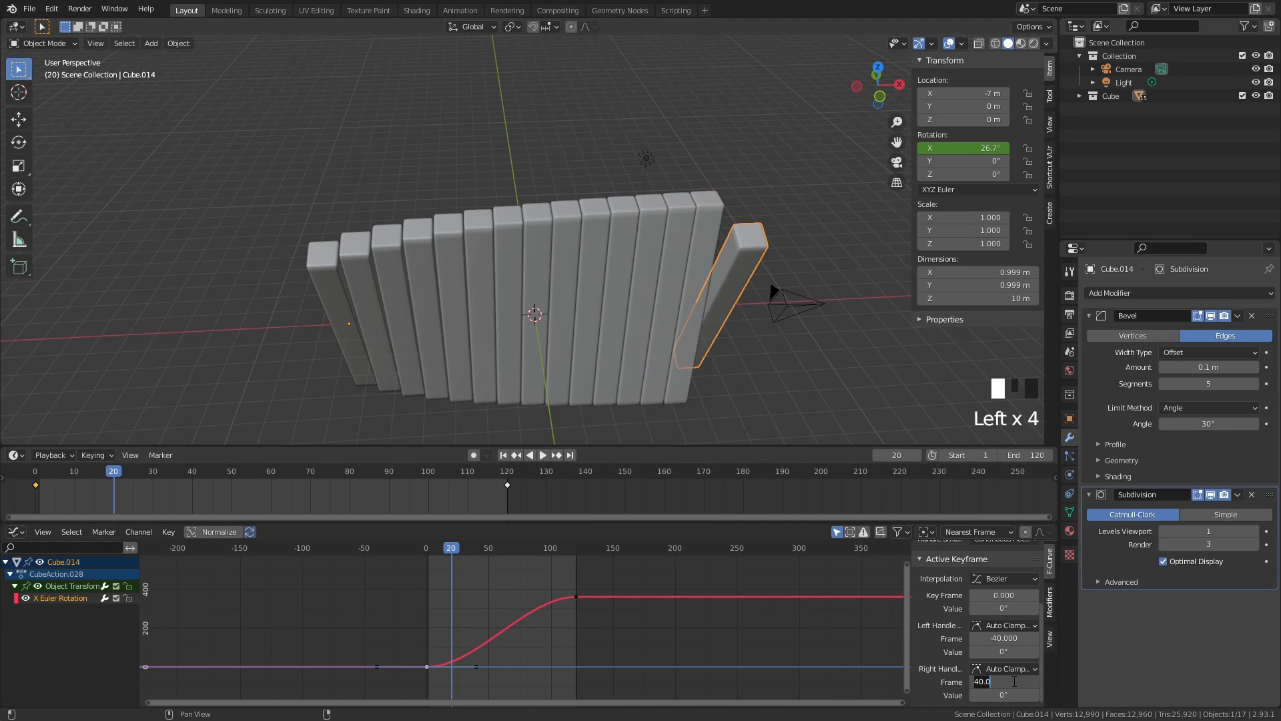
pyautogui.write('110')
pyautogui.press('Return')
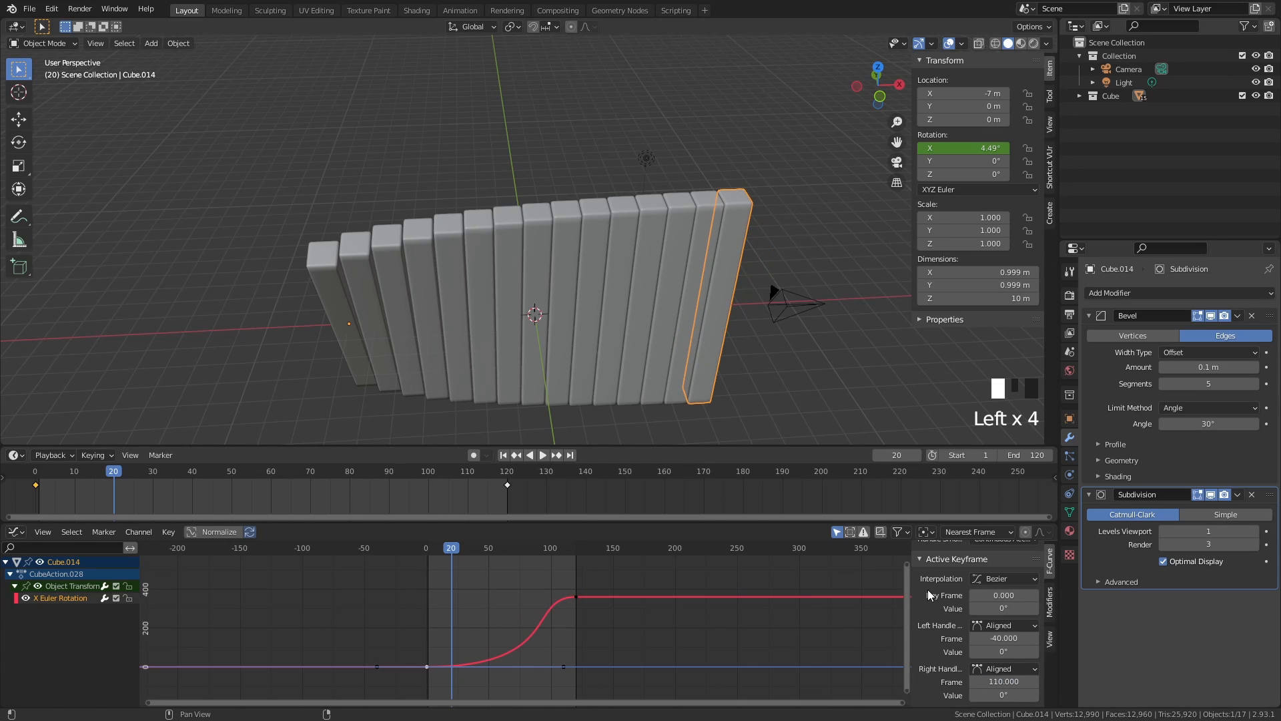
# Play the animation from frame 0 to check the staggered rotation across all pillars, stopping at frame 118
pyautogui.click(71, 486)
pyautogui.click(60, 484)
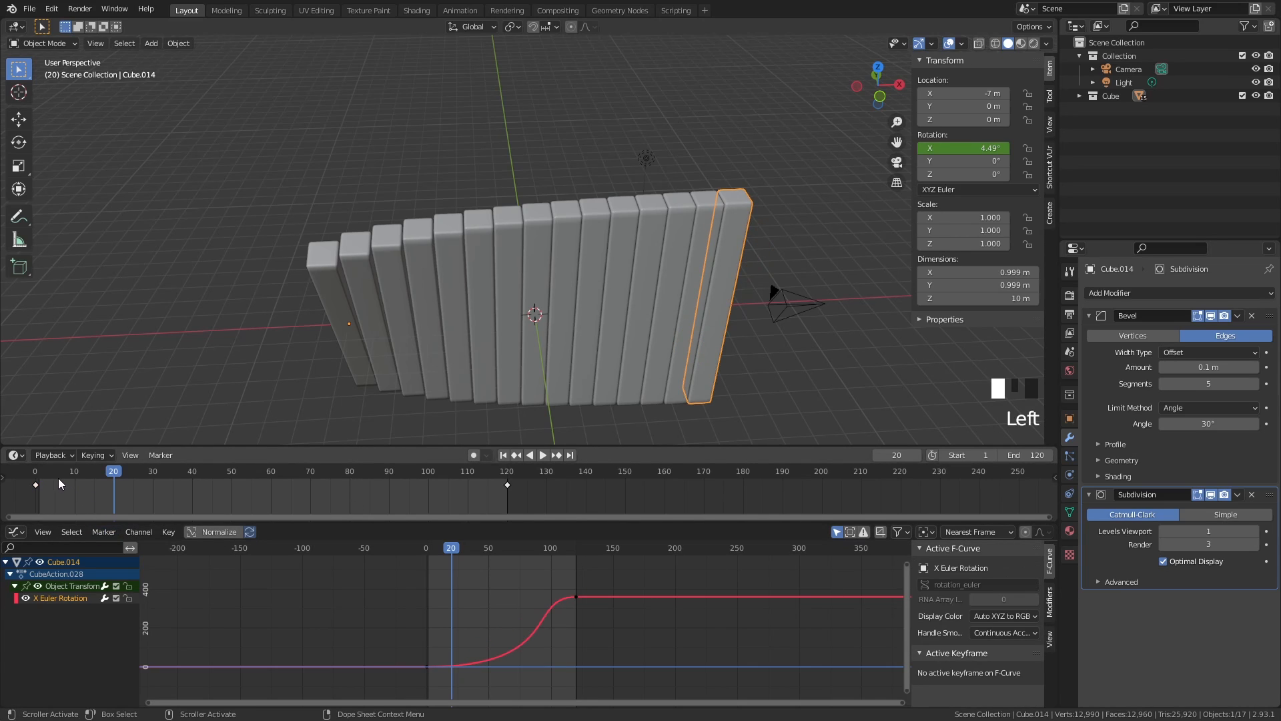
pyautogui.moveTo(59, 475); pyautogui.dragTo(34, 473)
pyautogui.press('space')
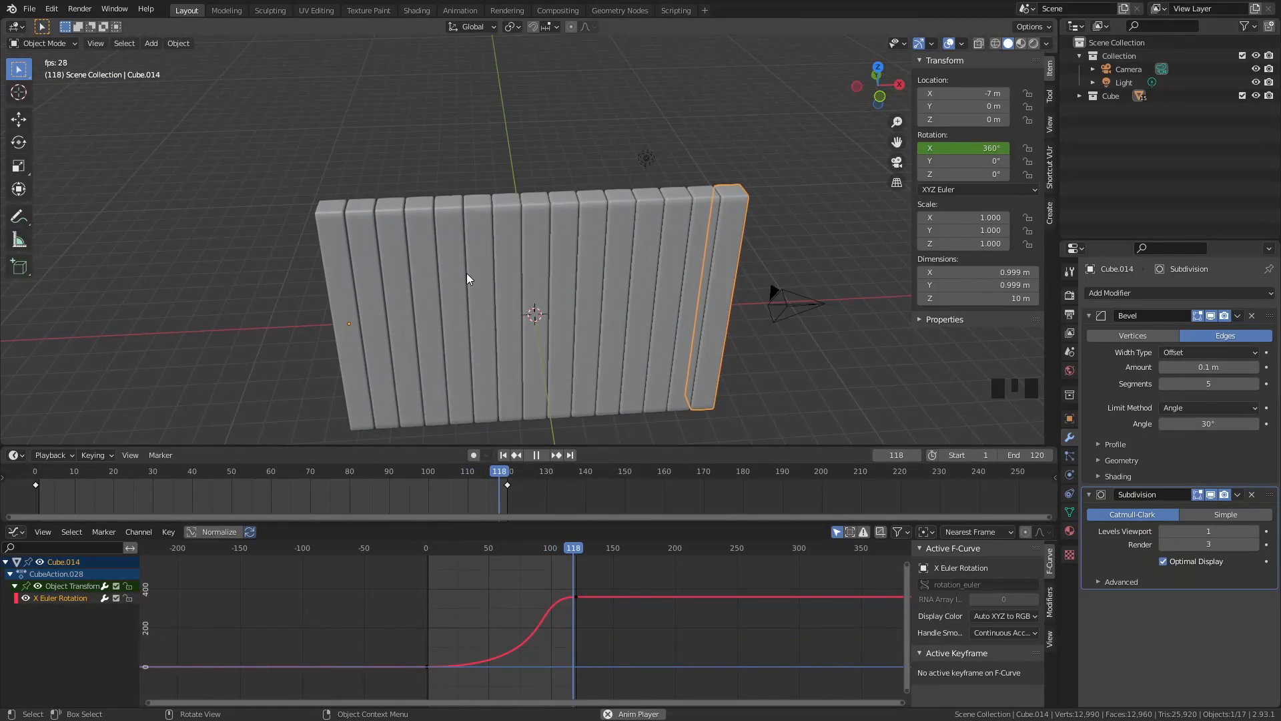
pyautogui.press('space')
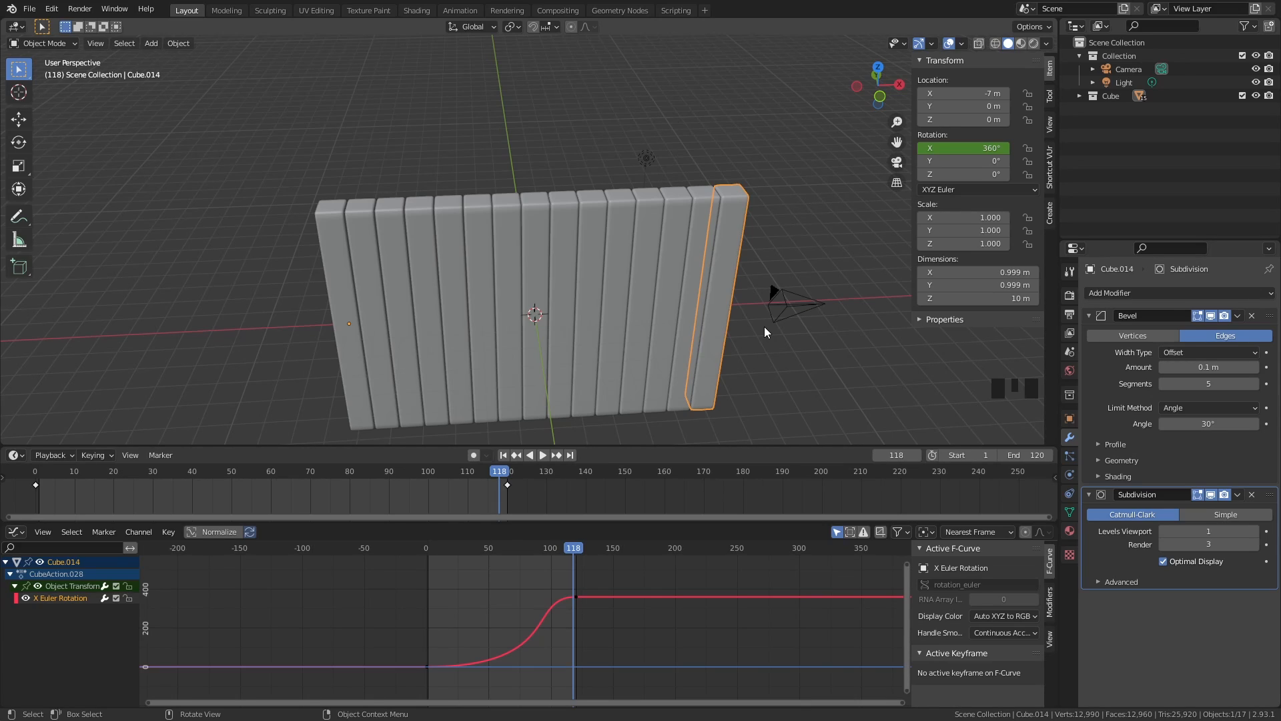
# Look through the camera, lock the camera to the view and reframe it so it faces the whole row of pillars
pyautogui.press('KP_0')
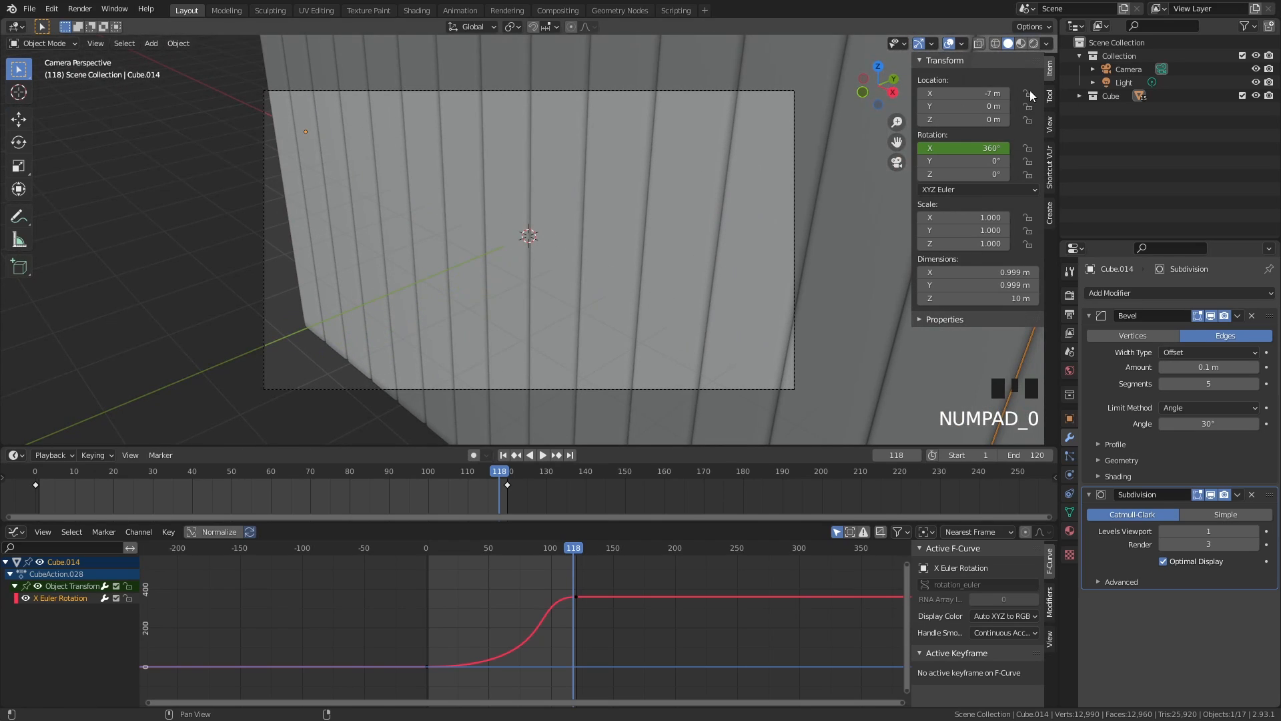
pyautogui.click(1050, 124)
pyautogui.click(1009, 225)
pyautogui.scroll(-3, 458, 253)
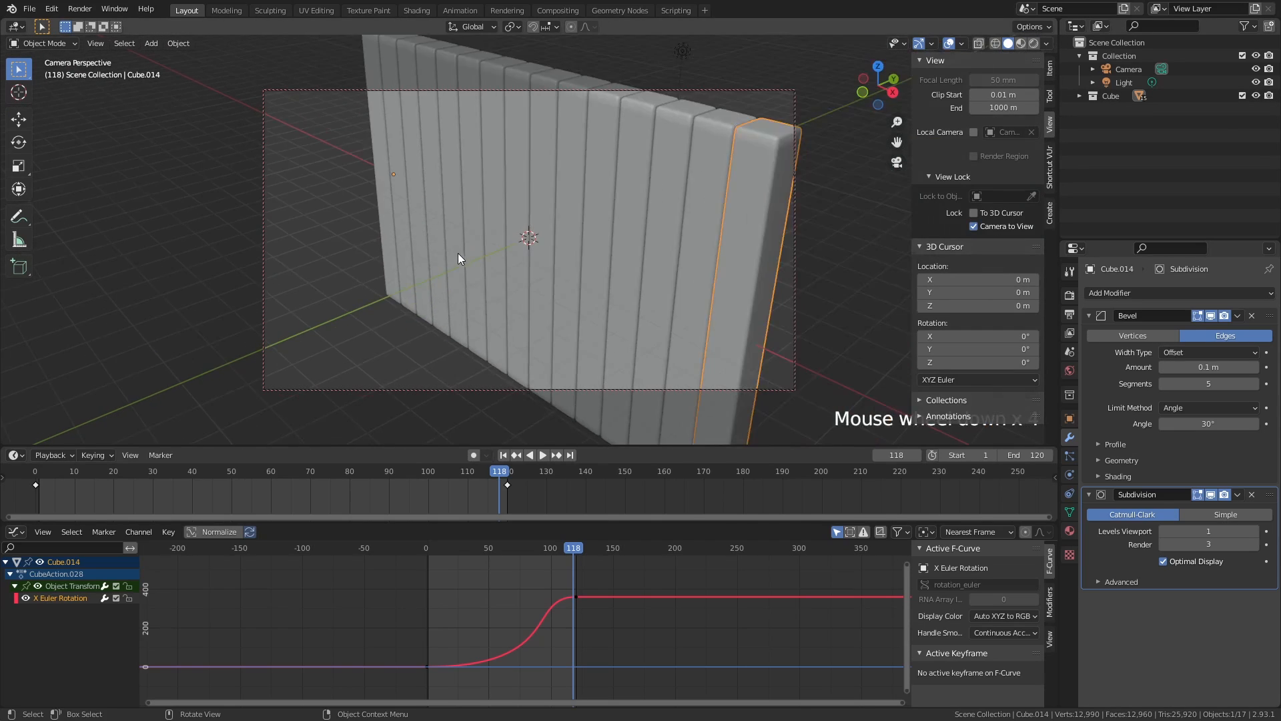
pyautogui.moveTo(458, 254); pyautogui.dragTo(658, 195, button='middle')
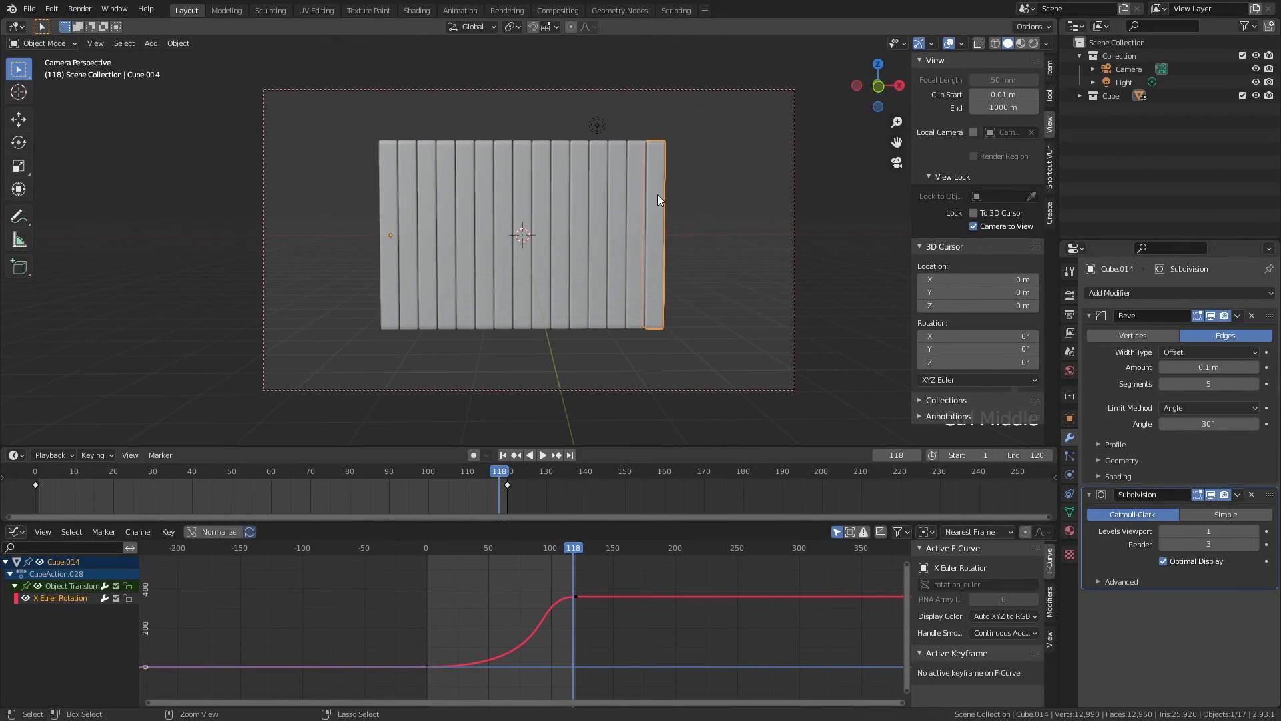
# Select the camera and set its X location to 0 m
pyautogui.click(1047, 74)
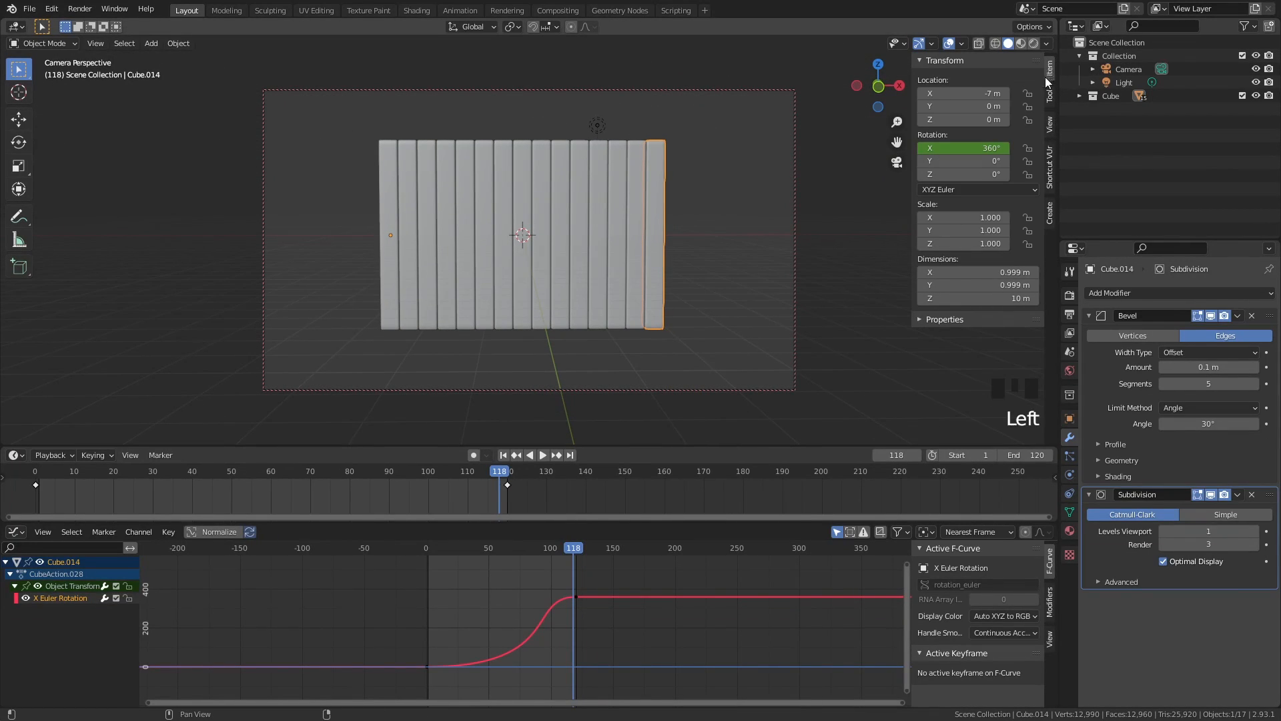
pyautogui.click(1124, 71)
pyautogui.click(970, 98)
pyautogui.click(969, 97)
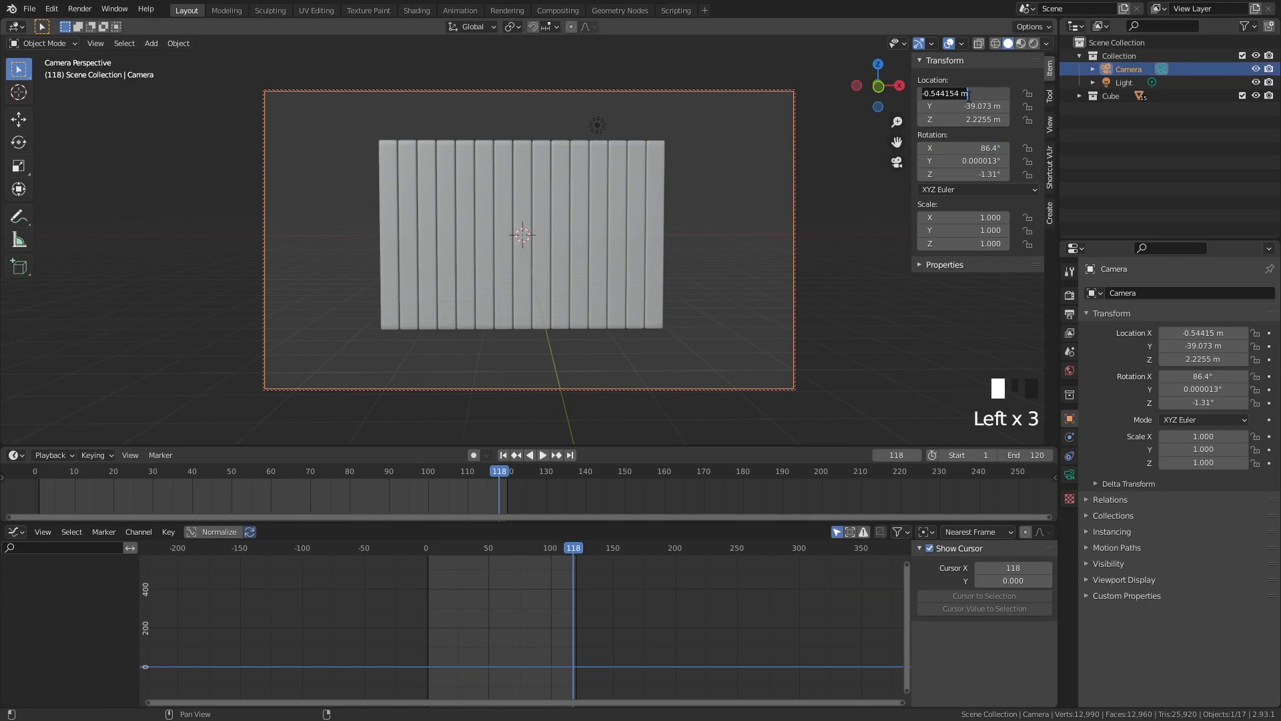
pyautogui.write('0')
pyautogui.press('Return')
# Set the camera's rotation to 90° on X, 0° on Y and 0° on Z
pyautogui.click(974, 148)
pyautogui.write('9')
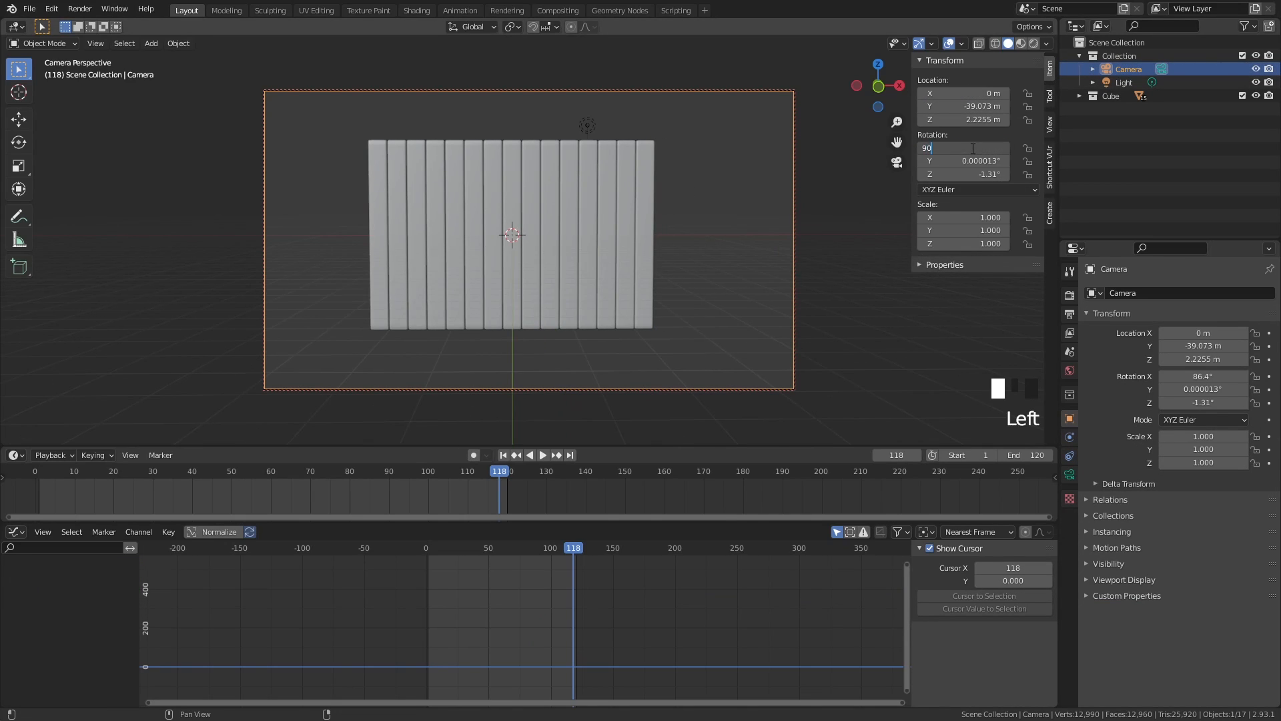
pyautogui.press('Return')
pyautogui.click(973, 162)
pyautogui.write('0')
pyautogui.press('Return')
pyautogui.click(973, 171)
pyautogui.write('0')
pyautogui.press('Return')
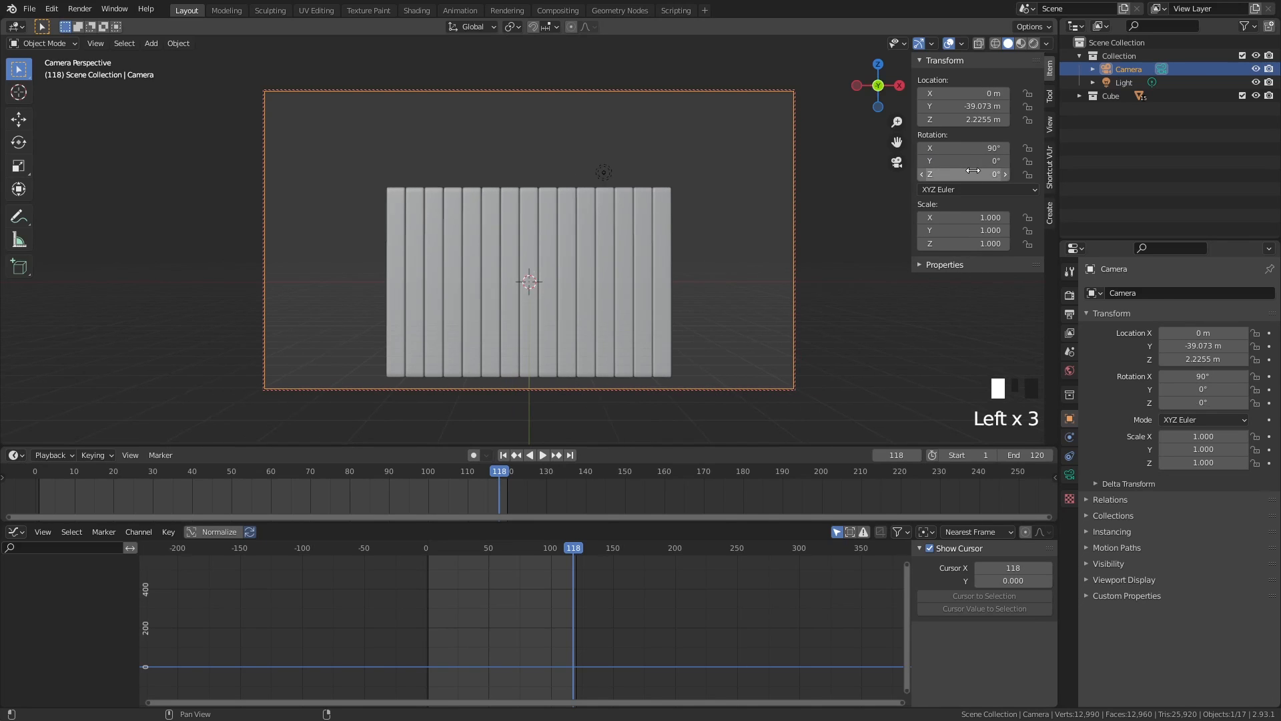
# Lower the camera to a Z location of about 0.42 m and unlock the camera from the view
pyautogui.moveTo(968, 107); pyautogui.dragTo(963, 119)
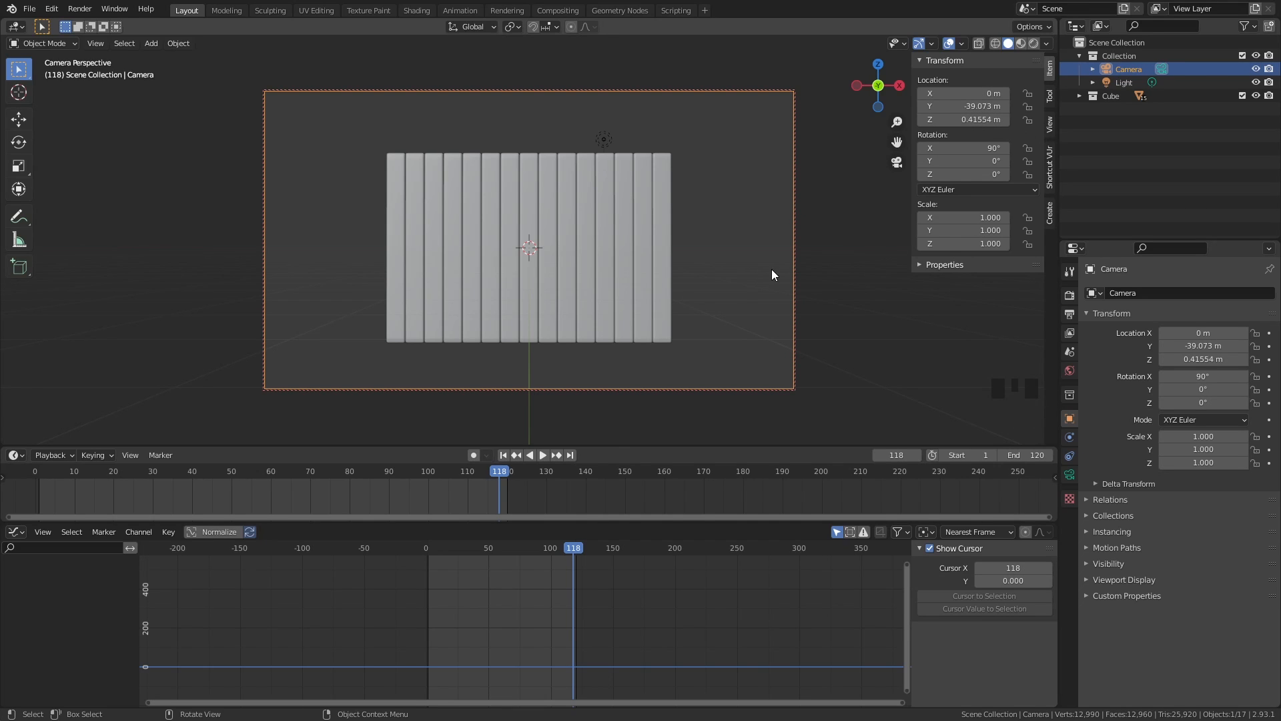
pyautogui.click(1053, 122)
pyautogui.click(1053, 123)
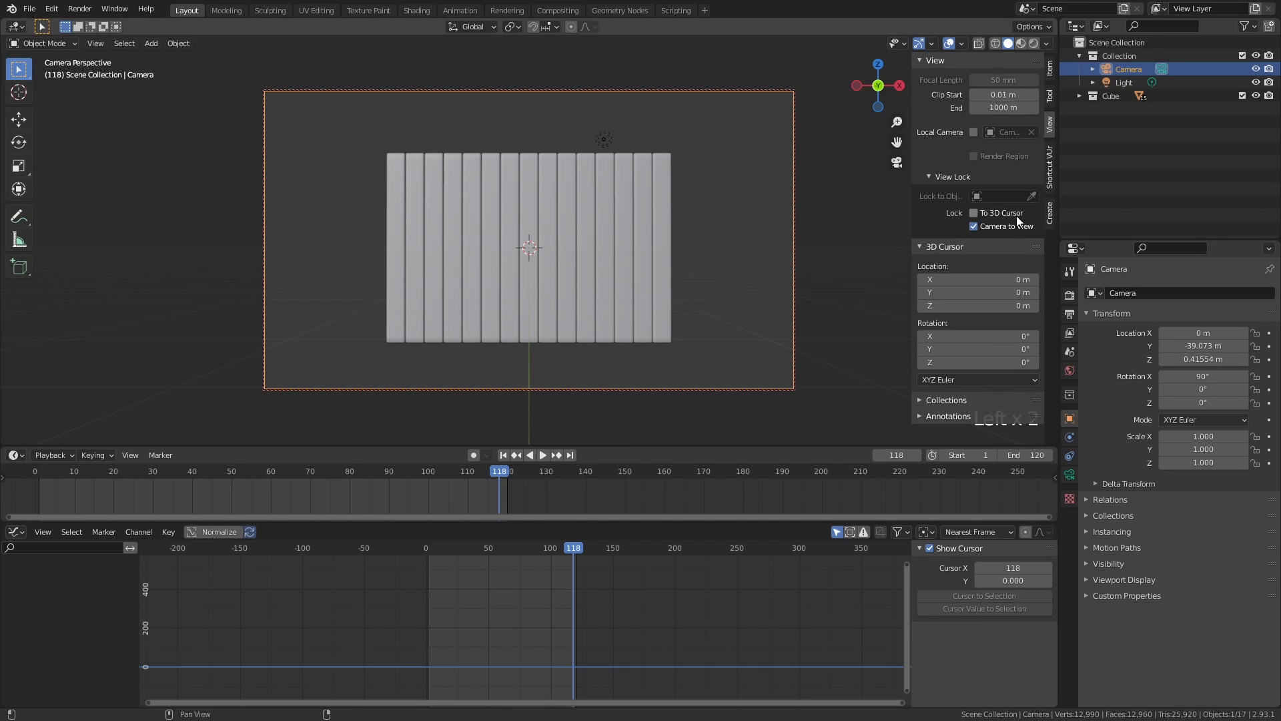
pyautogui.click(1009, 224)
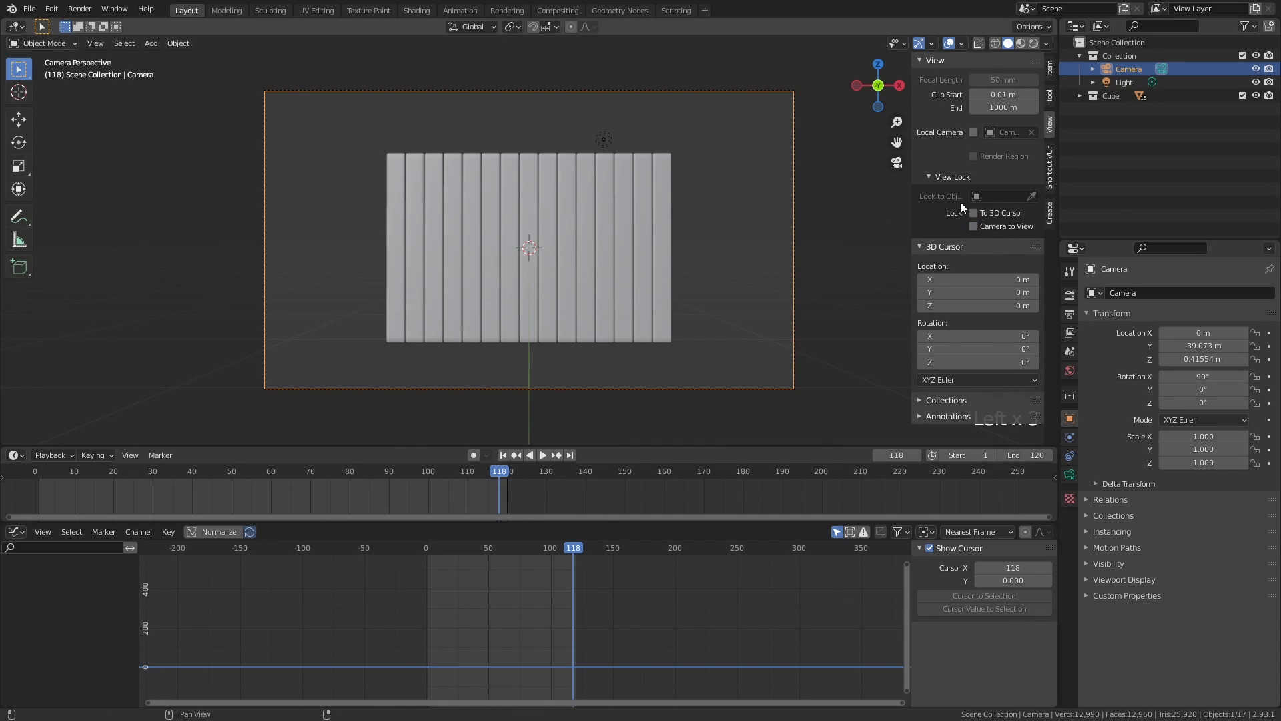
# Leave the camera view and split the 3D viewport vertically into two side-by-side views
pyautogui.moveTo(718, 198)
pyautogui.mouseDown(button='middle')
pyautogui.moveTo(662, 249)
pyautogui.moveTo(714, 199)
pyautogui.mouseUp(button='middle')
pyautogui.scroll(-3, 628, 227)
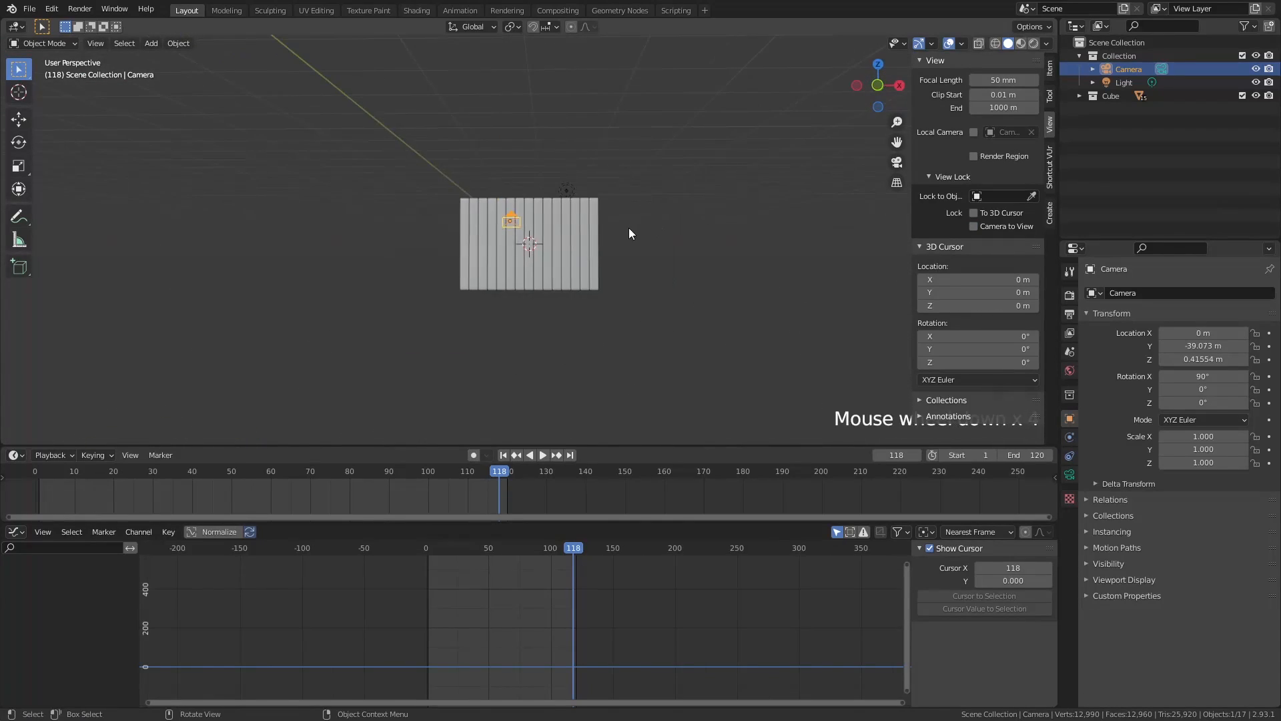
pyautogui.moveTo(628, 227); pyautogui.dragTo(595, 253, button='middle')
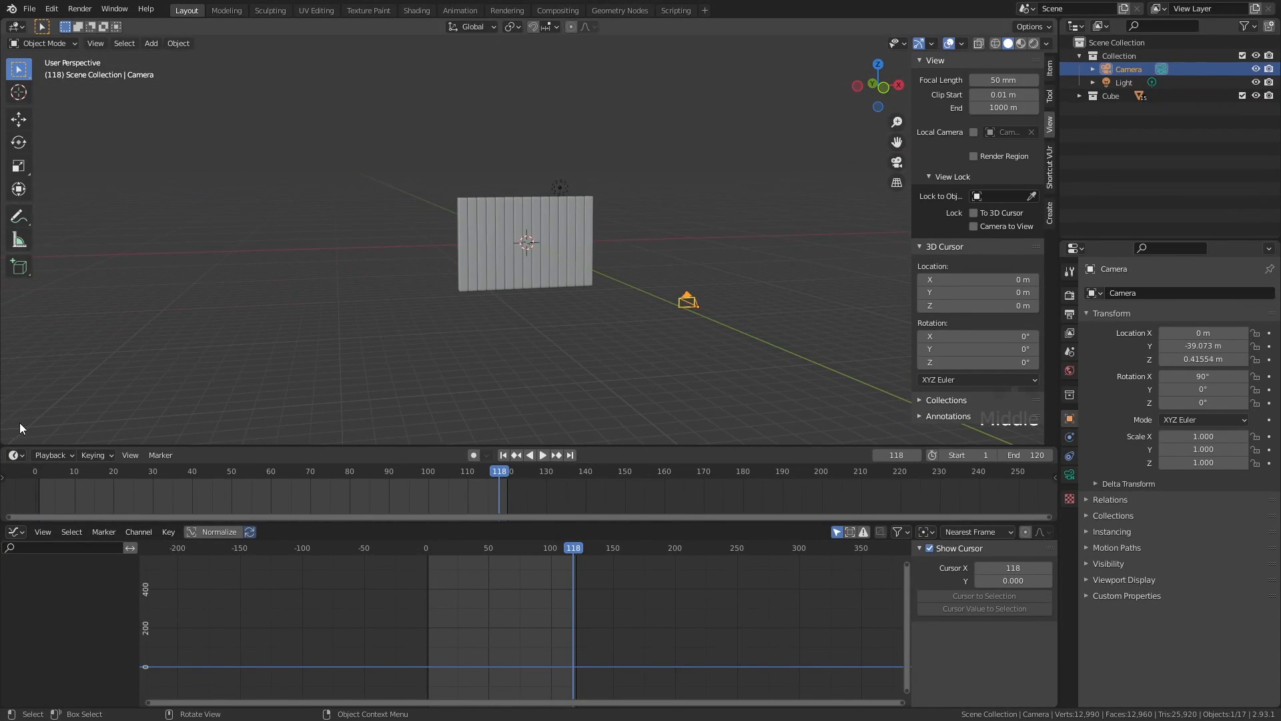
pyautogui.moveTo(3, 441); pyautogui.dragTo(441, 427)
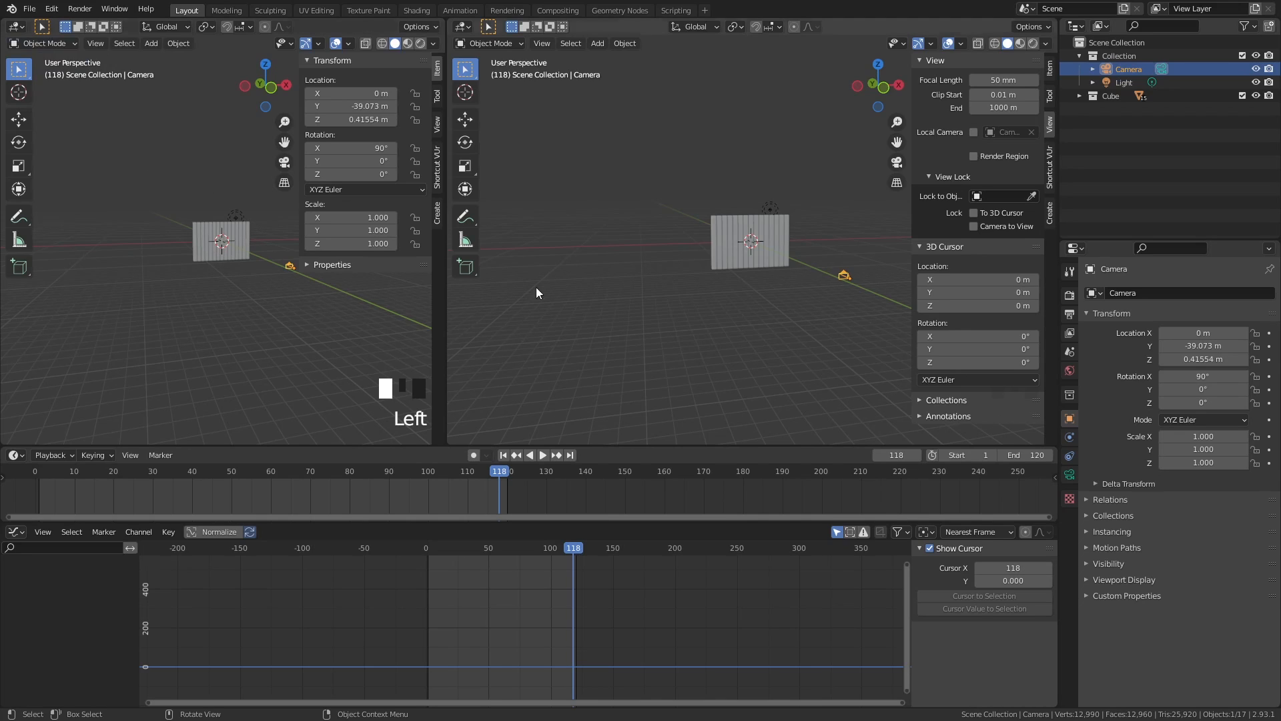
pyautogui.moveTo(684, 261); pyautogui.dragTo(713, 261, button='middle')
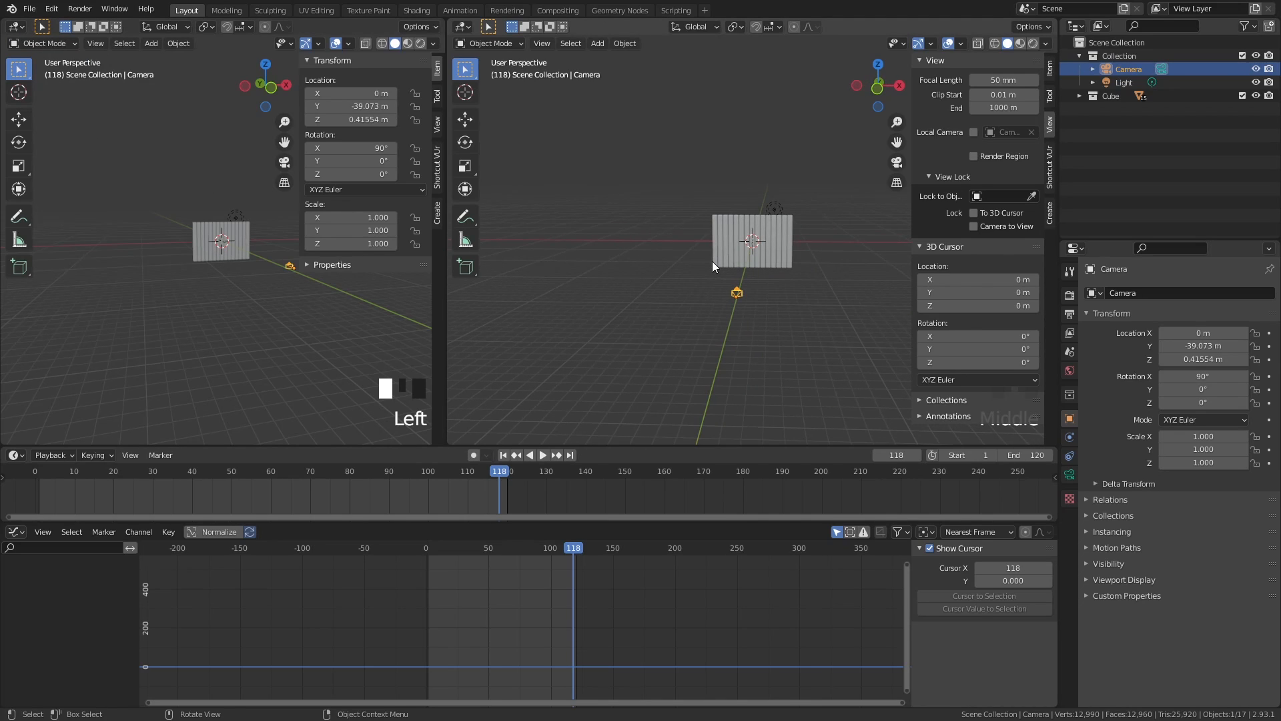
# Switch the second 3D view to the camera perspective and hide its sidebar
pyautogui.press('KP_0')
pyautogui.scroll(3, 761, 237)
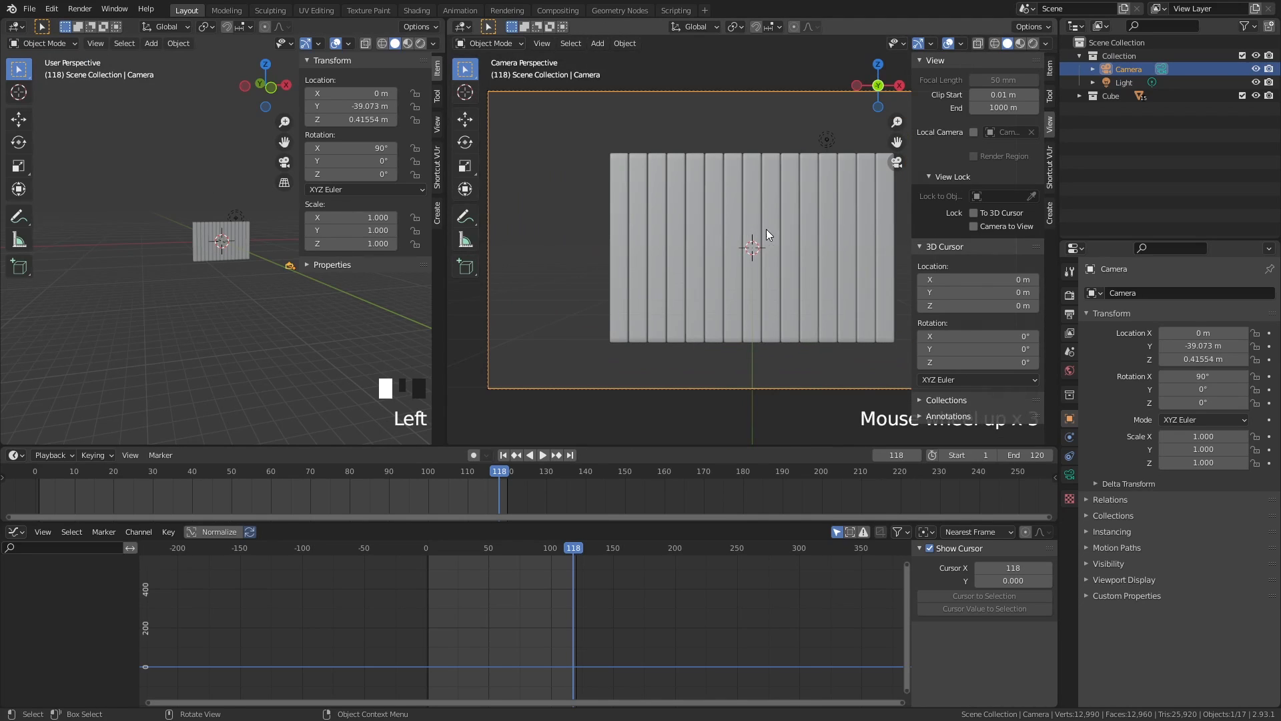
pyautogui.moveTo(912, 59); pyautogui.dragTo(1041, 64)
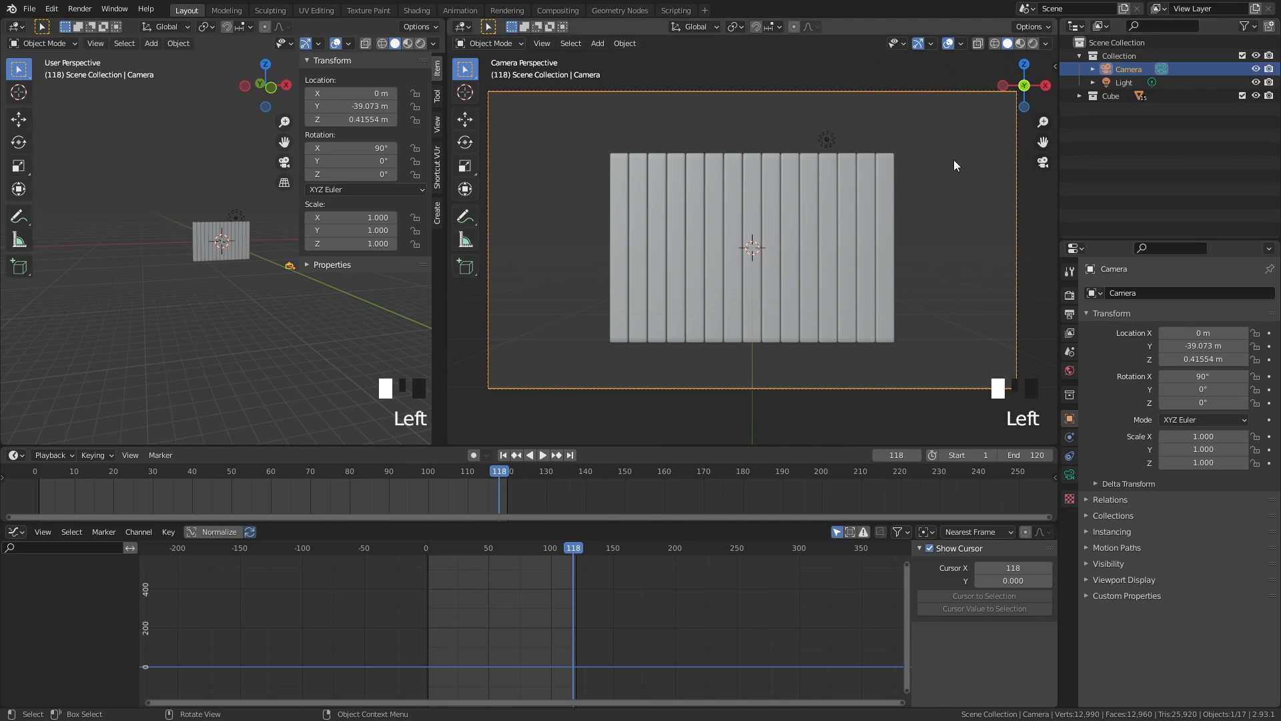
pyautogui.moveTo(254, 267)
pyautogui.mouseDown(button='middle')
pyautogui.moveTo(278, 306)
pyautogui.moveTo(255, 285)
pyautogui.moveTo(266, 276)
pyautogui.mouseUp(button='middle')
pyautogui.hotkey('shift', 'a')
pyautogui.moveTo(213, 281)
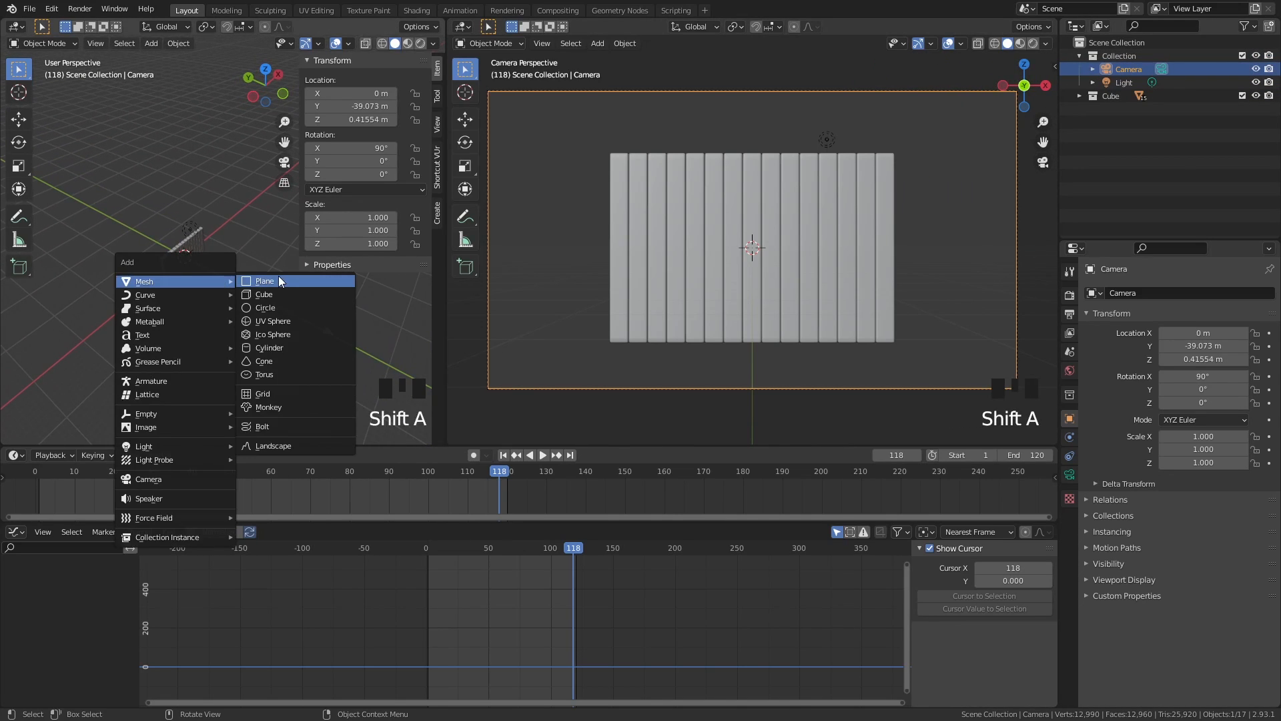
pyautogui.click(282, 281)
pyautogui.press('g')
pyautogui.click(198, 283)
pyautogui.press('s')
pyautogui.click(169, 92)
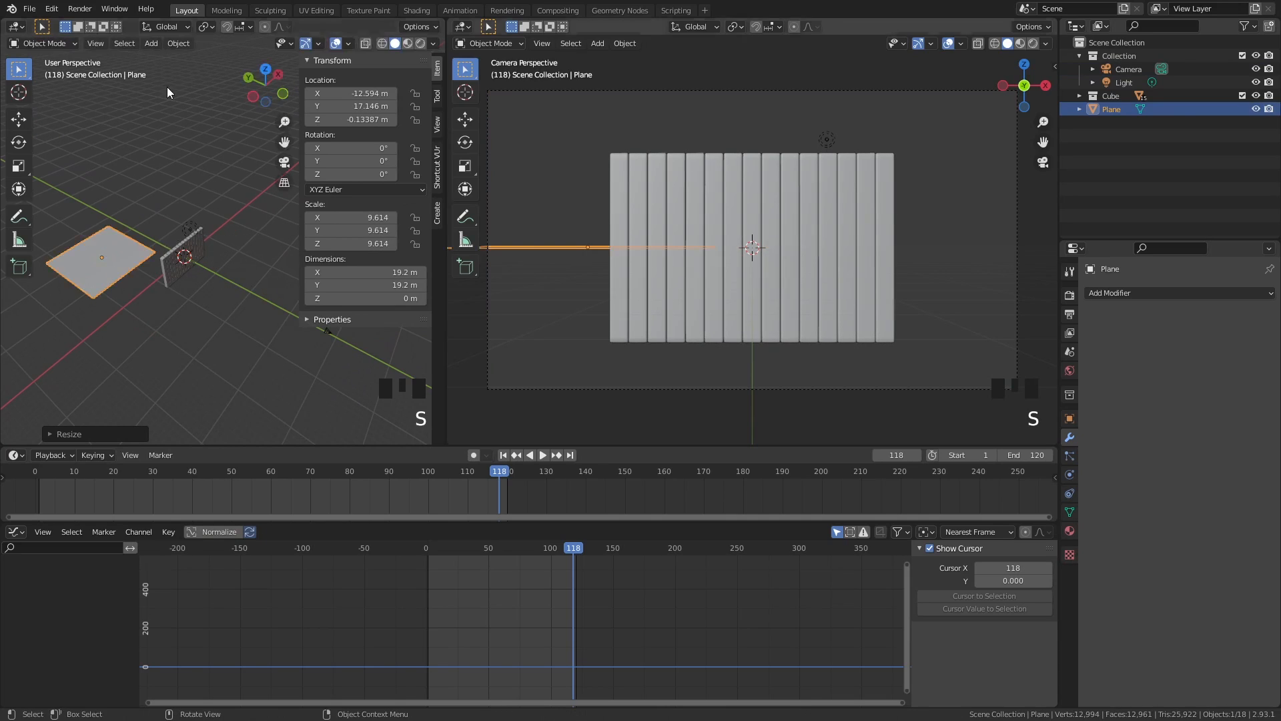
pyautogui.press('r')
pyautogui.click(226, 341)
pyautogui.press('g')
pyautogui.click(280, 353)
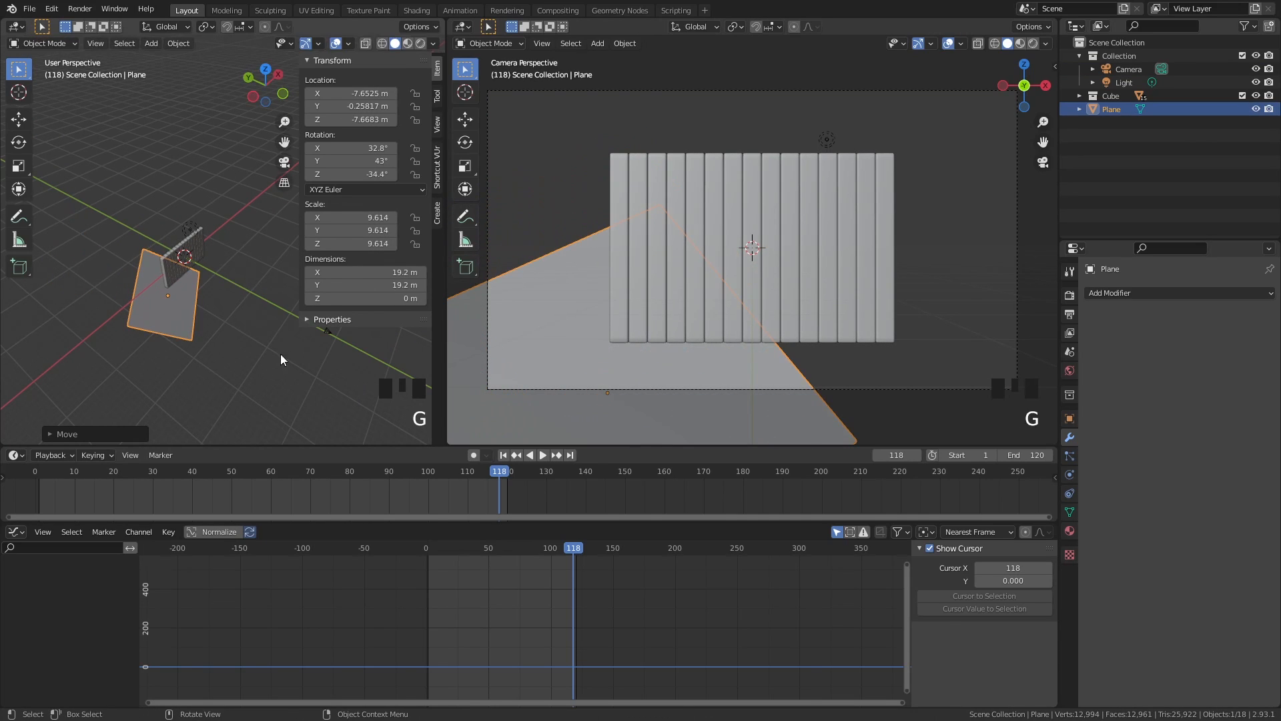
pyautogui.moveTo(280, 354); pyautogui.dragTo(229, 343, button='middle')
pyautogui.press('g')
pyautogui.click(101, 314)
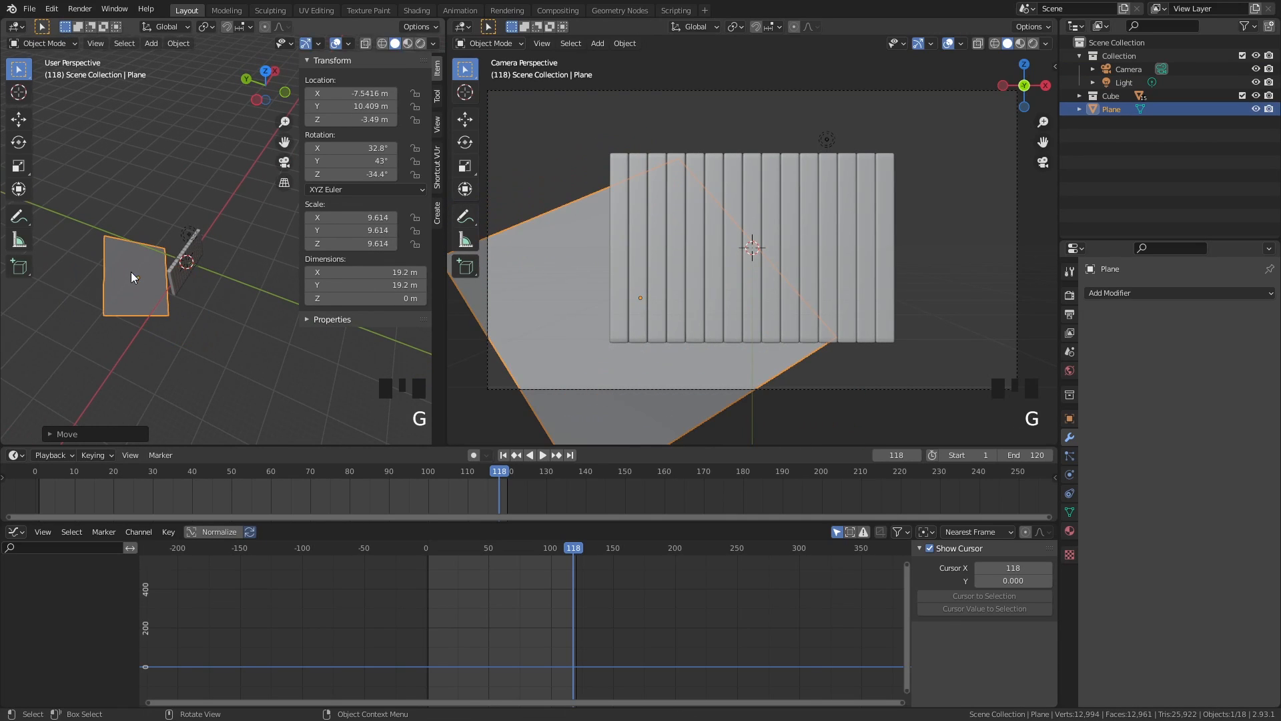
pyautogui.moveTo(131, 277); pyautogui.dragTo(72, 293, button='middle')
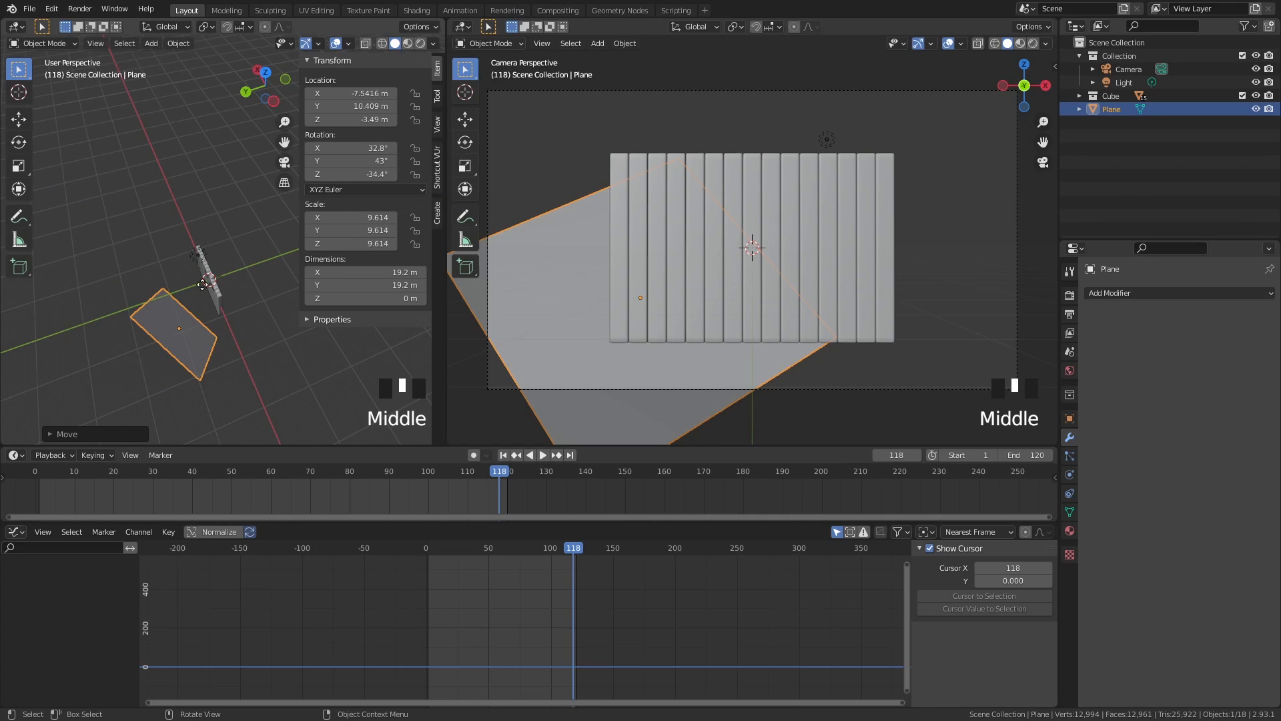
pyautogui.press('g')
pyautogui.click(578, 319)
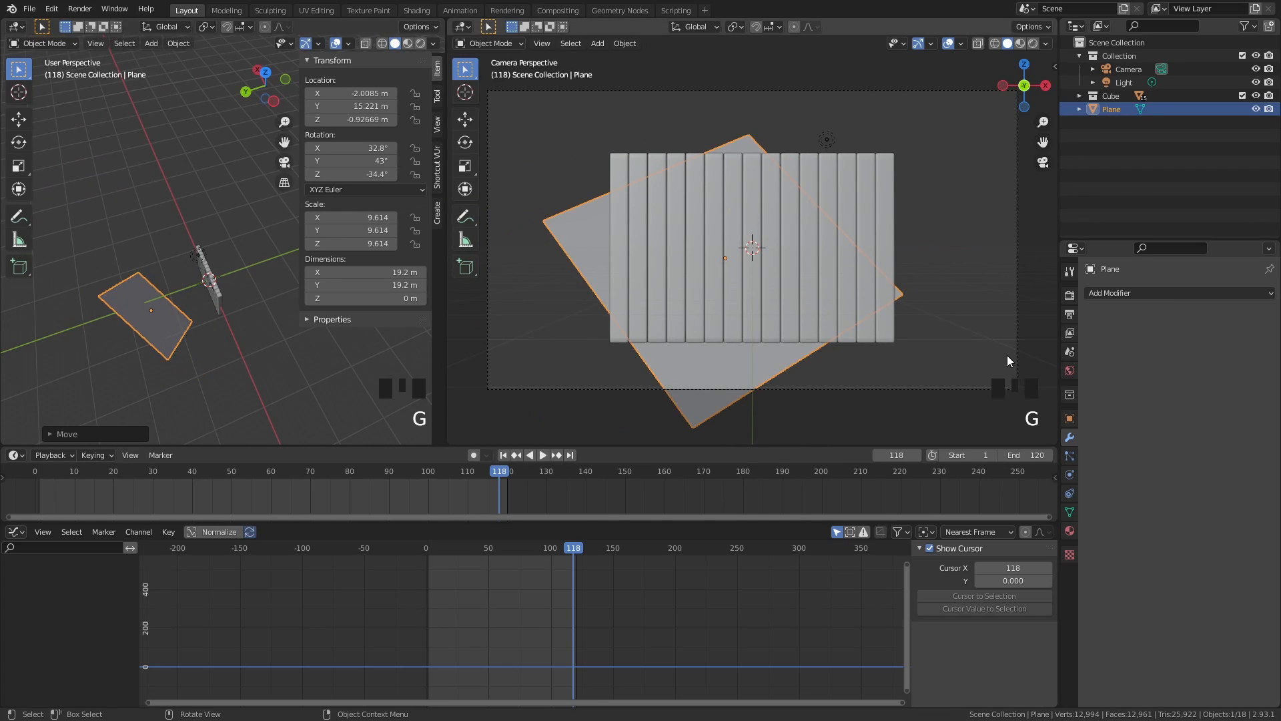
pyautogui.press('g')
pyautogui.click(346, 339)
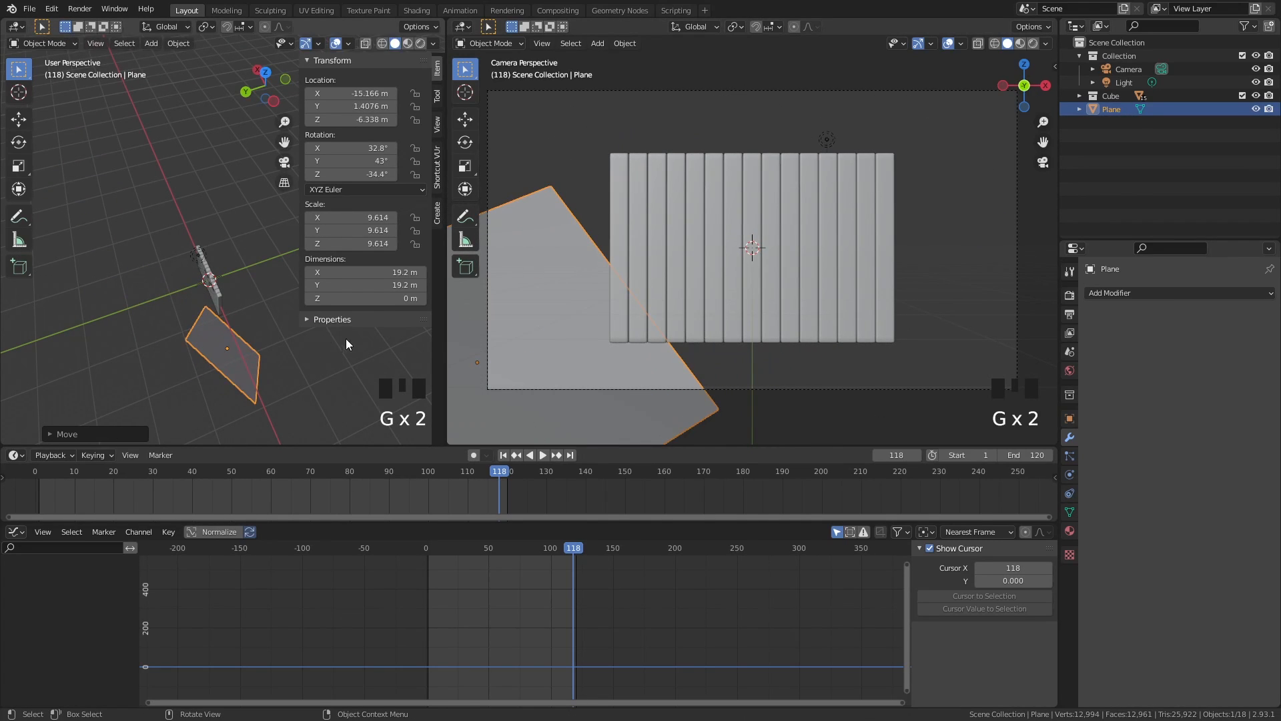
pyautogui.press('x')
pyautogui.click(266, 335)
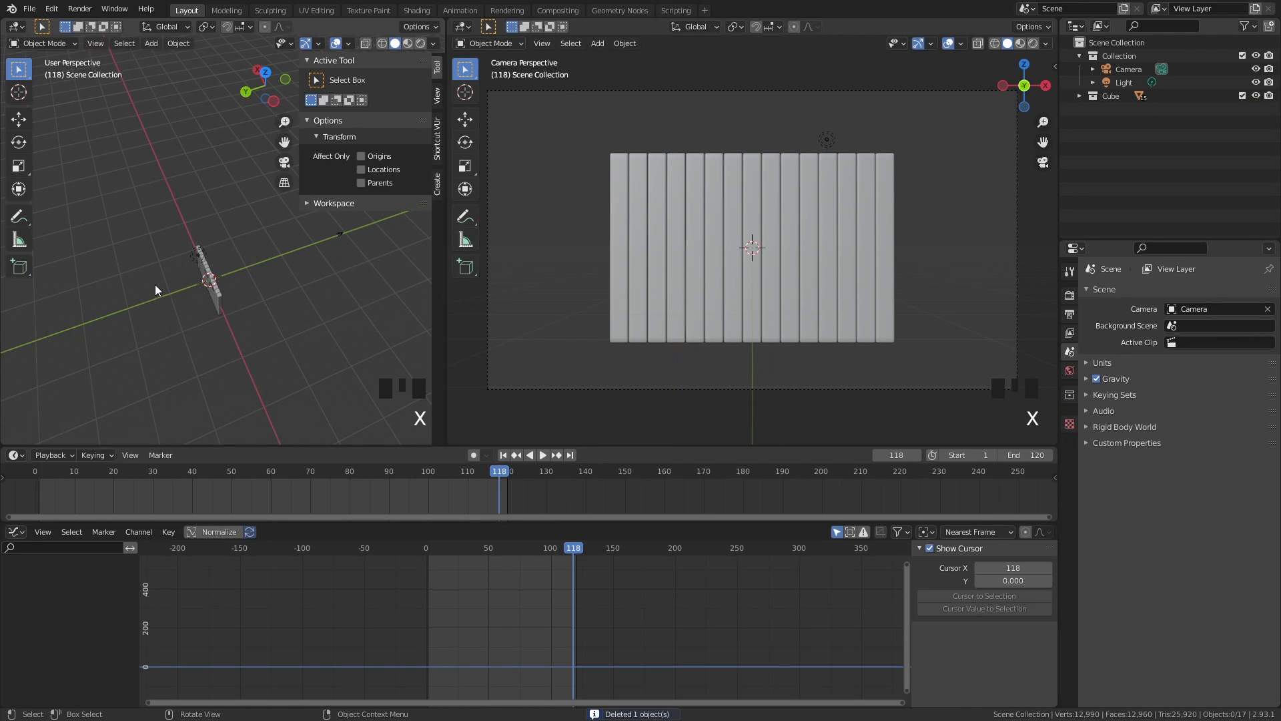
# Add a mesh plane at the origin and scale it up to about 49.4 m per side
pyautogui.hotkey('shift', 'a')
pyautogui.moveTo(150, 272)
pyautogui.click(215, 275)
pyautogui.press('s')
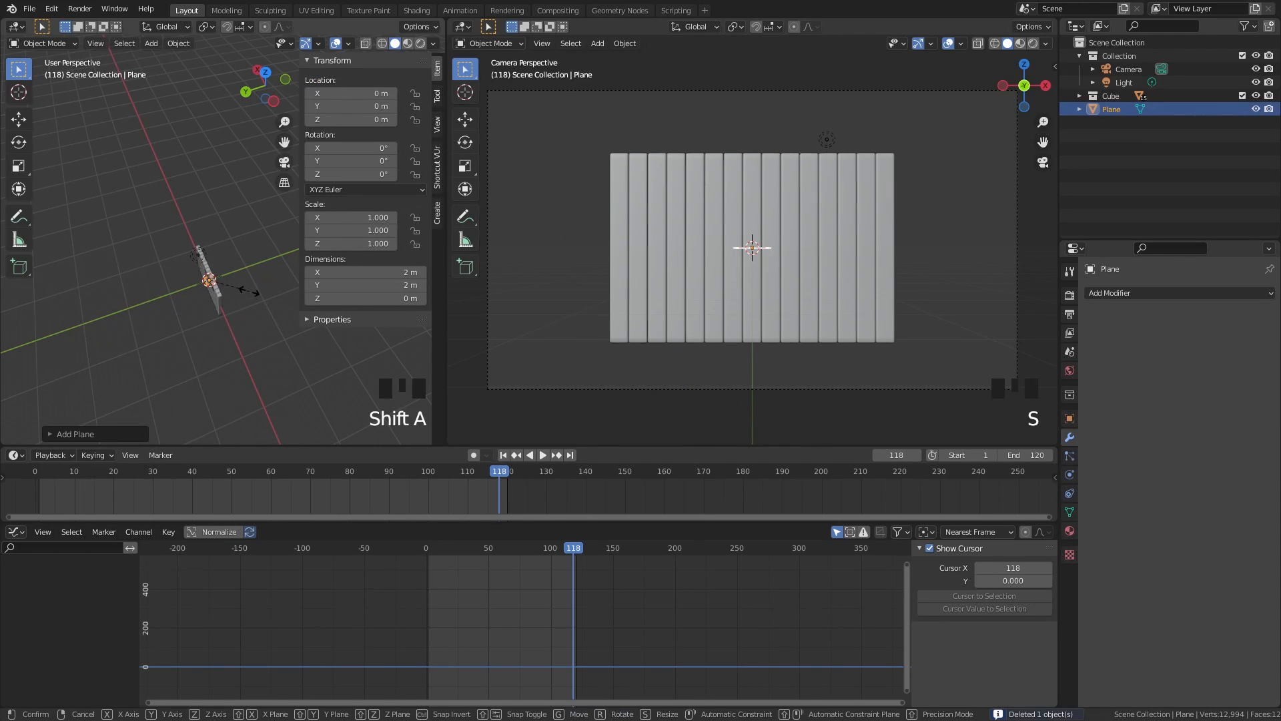
pyautogui.click(372, 249)
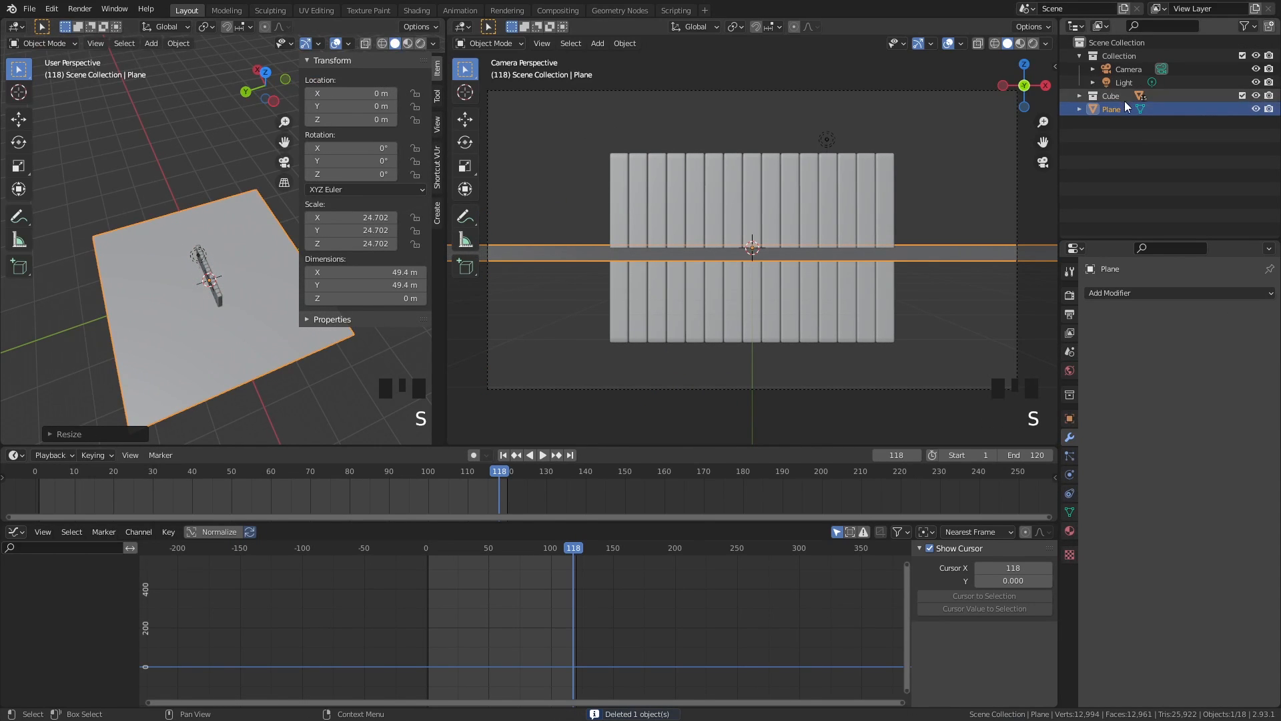
# Rename the plane to "lake"
pyautogui.doubleClick(1111, 109)
pyautogui.write('lake')
pyautogui.press('Return')
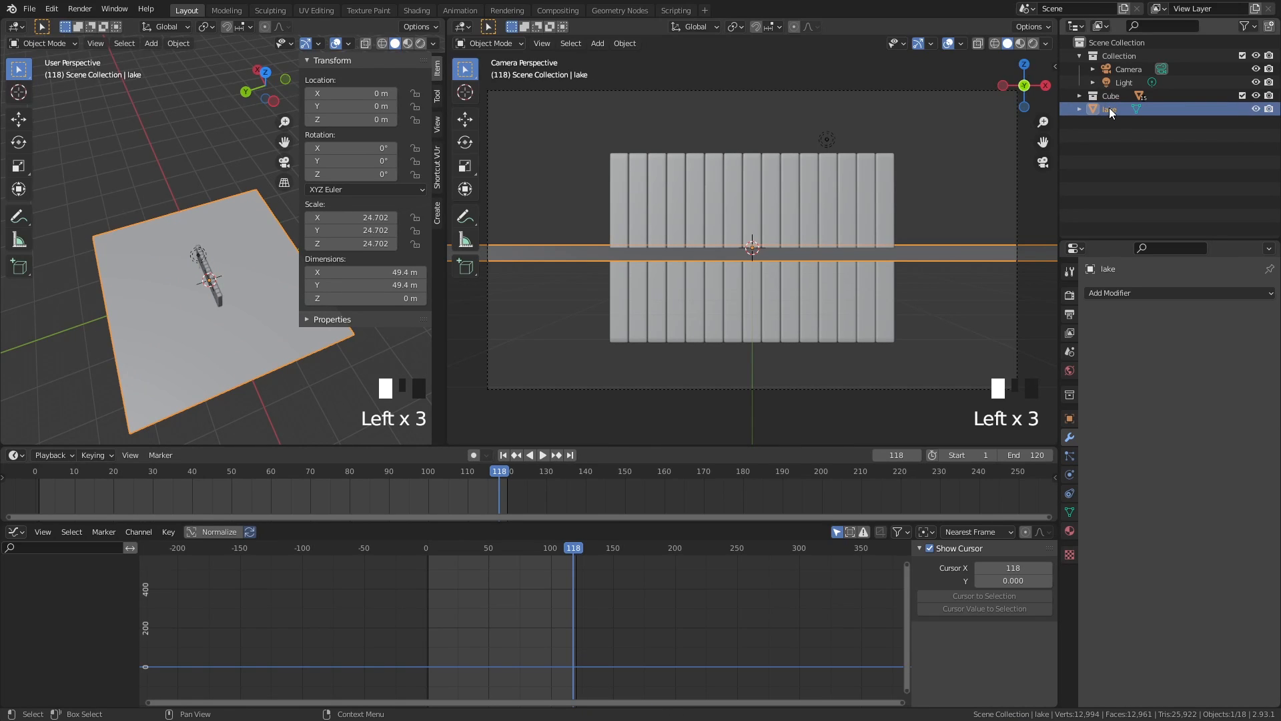
# Lower the lake plane along Z to about -6.07 m and enlarge it to about 132 m per side
pyautogui.moveTo(184, 217); pyautogui.dragTo(186, 183, button='middle')
pyautogui.scroll(2, 235, 217)
pyautogui.scroll(2, 177, 178)
pyautogui.press('g')
pyautogui.press('z')
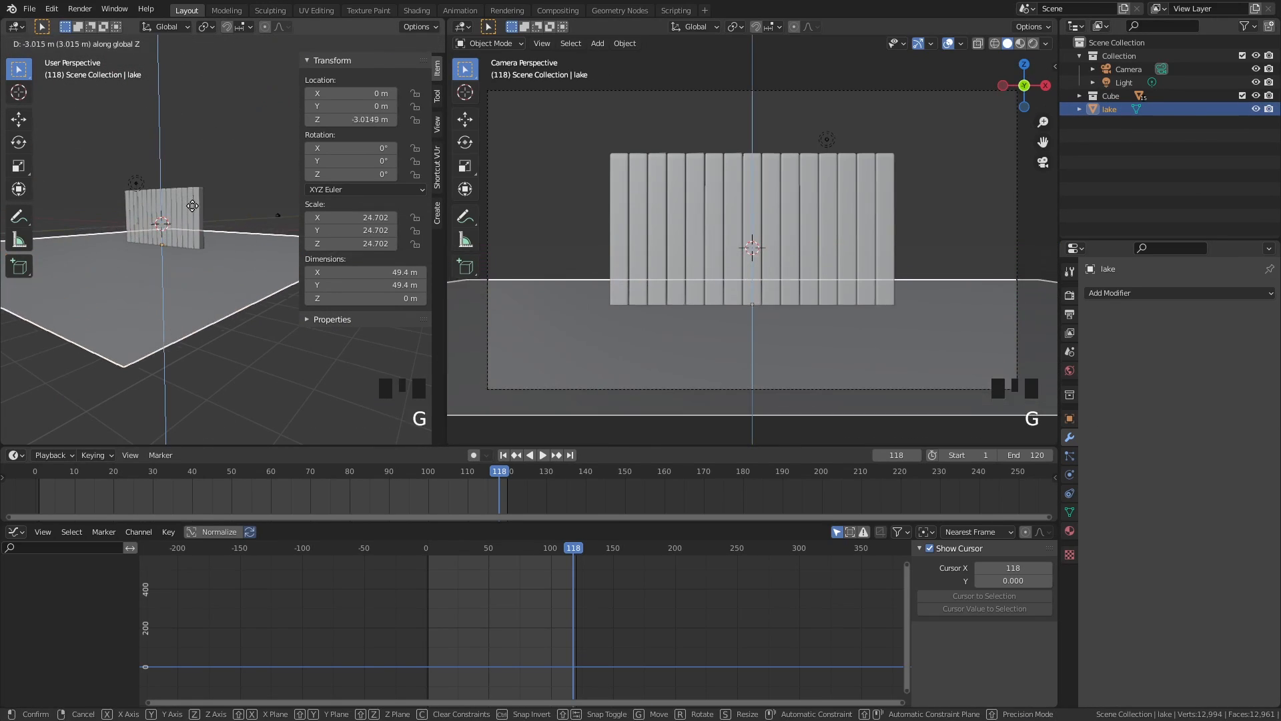
pyautogui.click(193, 227)
pyautogui.moveTo(194, 226); pyautogui.dragTo(251, 329, button='middle')
pyautogui.press('s')
pyautogui.click(18, 343)
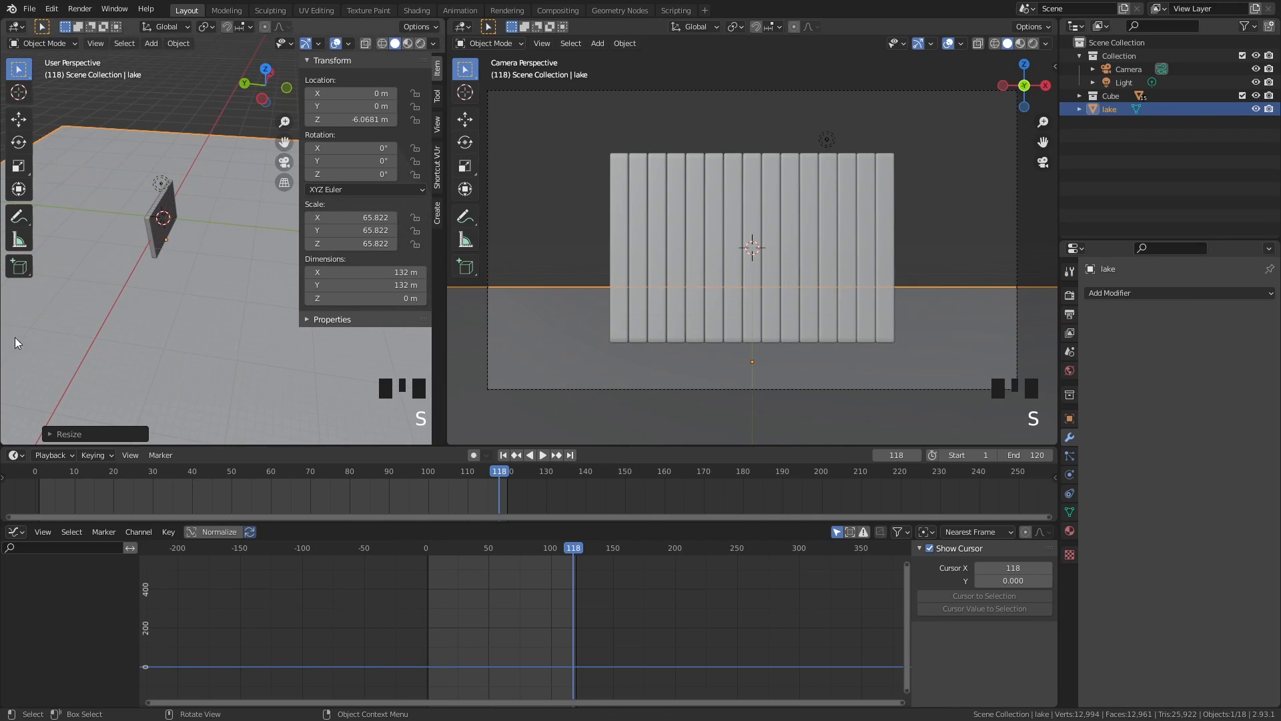
# Reveal the Landscape creation command in the perspective view's sidebar
pyautogui.scroll(-5, 203, 295)
pyautogui.moveTo(202, 295); pyautogui.dragTo(230, 295, button='middle')
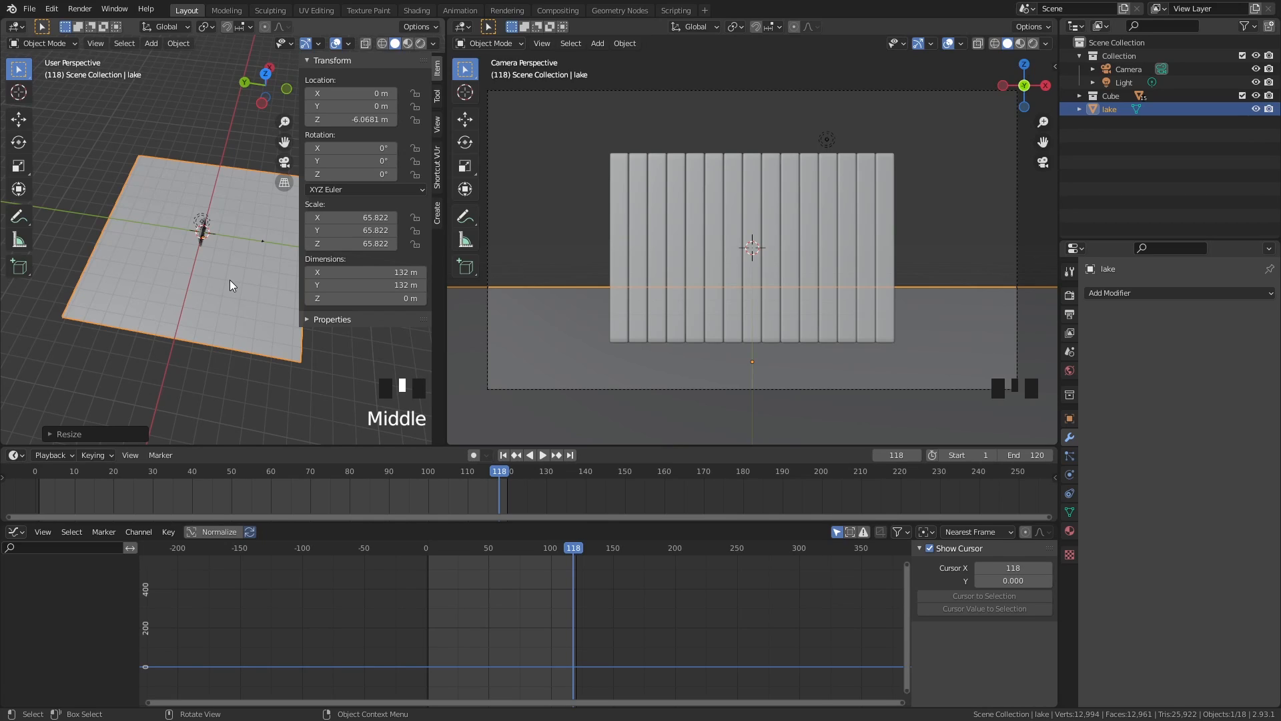
pyautogui.click(437, 215)
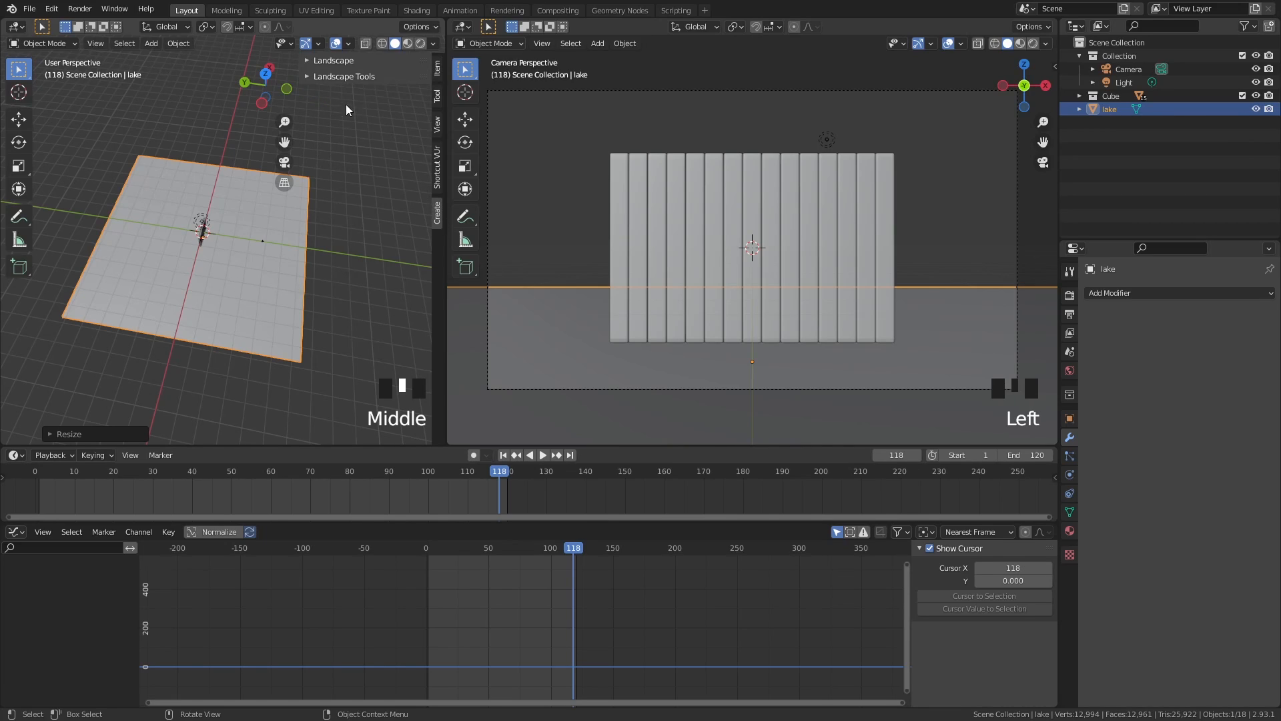
pyautogui.click(319, 60)
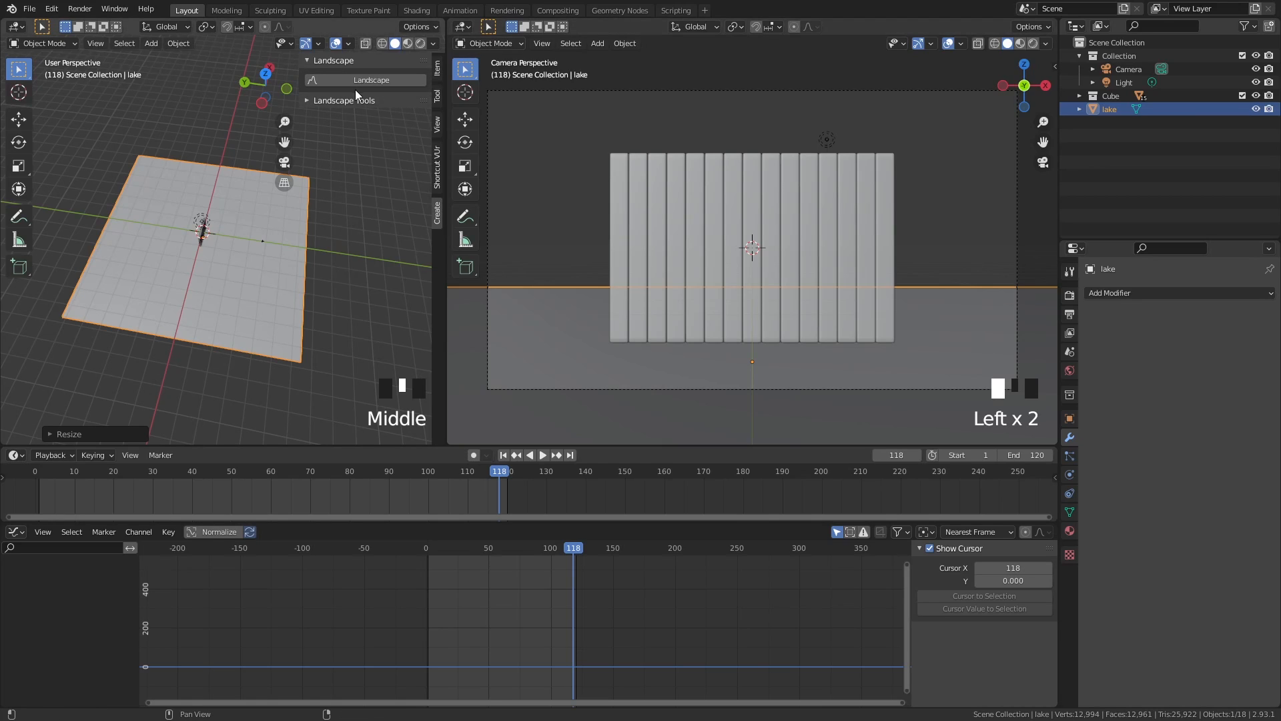
# Search the add-on preferences for "land" to check whether A.N.T.Landscape is enabled, and close the preferences
pyautogui.click(62, 9)
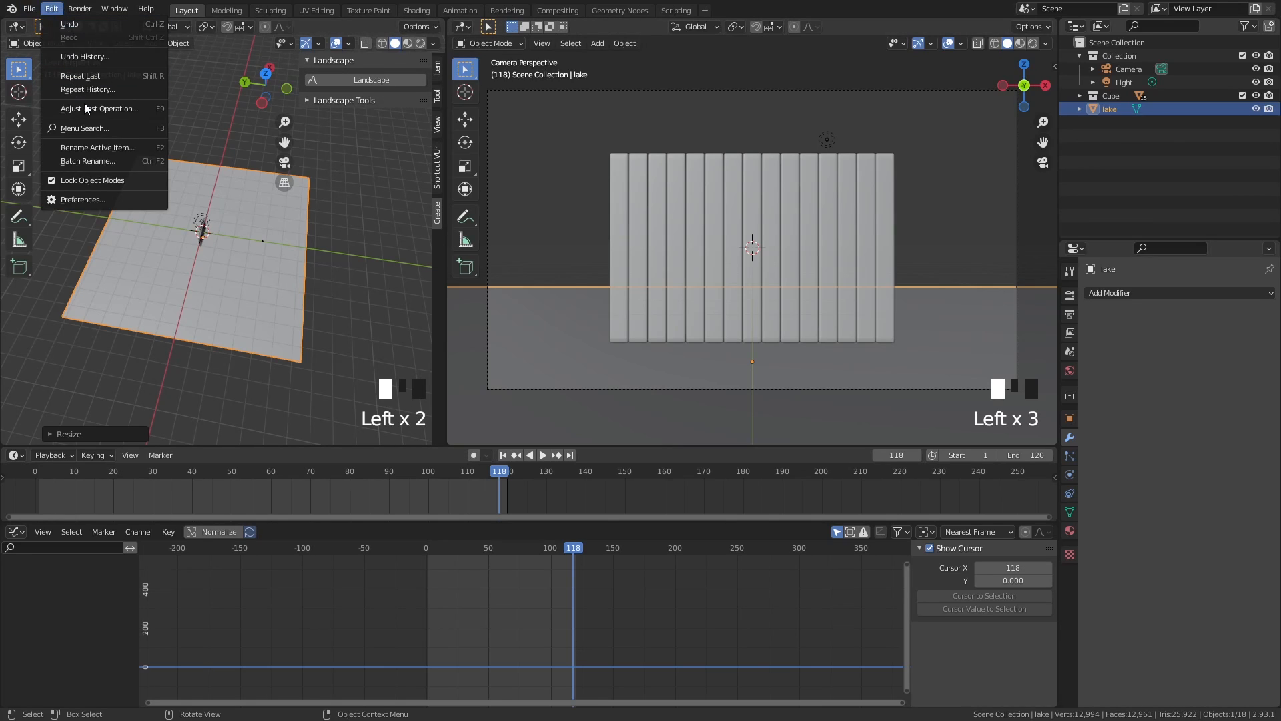
pyautogui.click(101, 195)
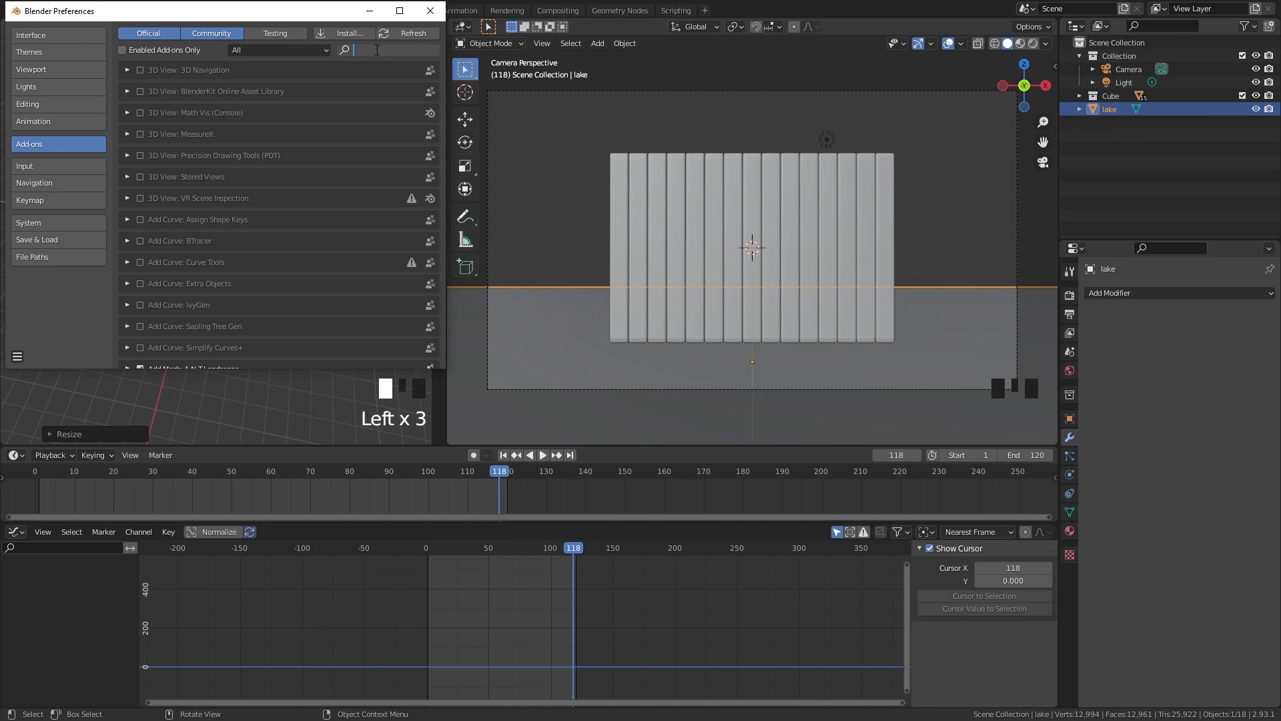
pyautogui.write('land')
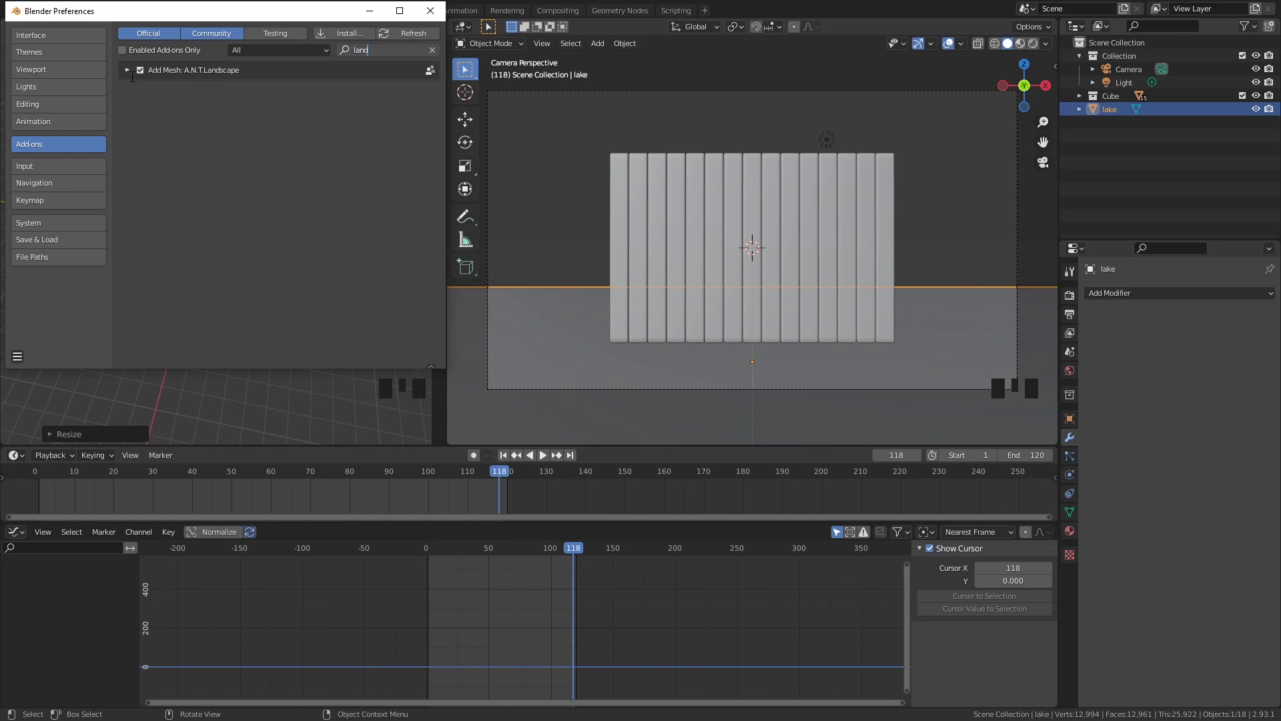
pyautogui.click(430, 11)
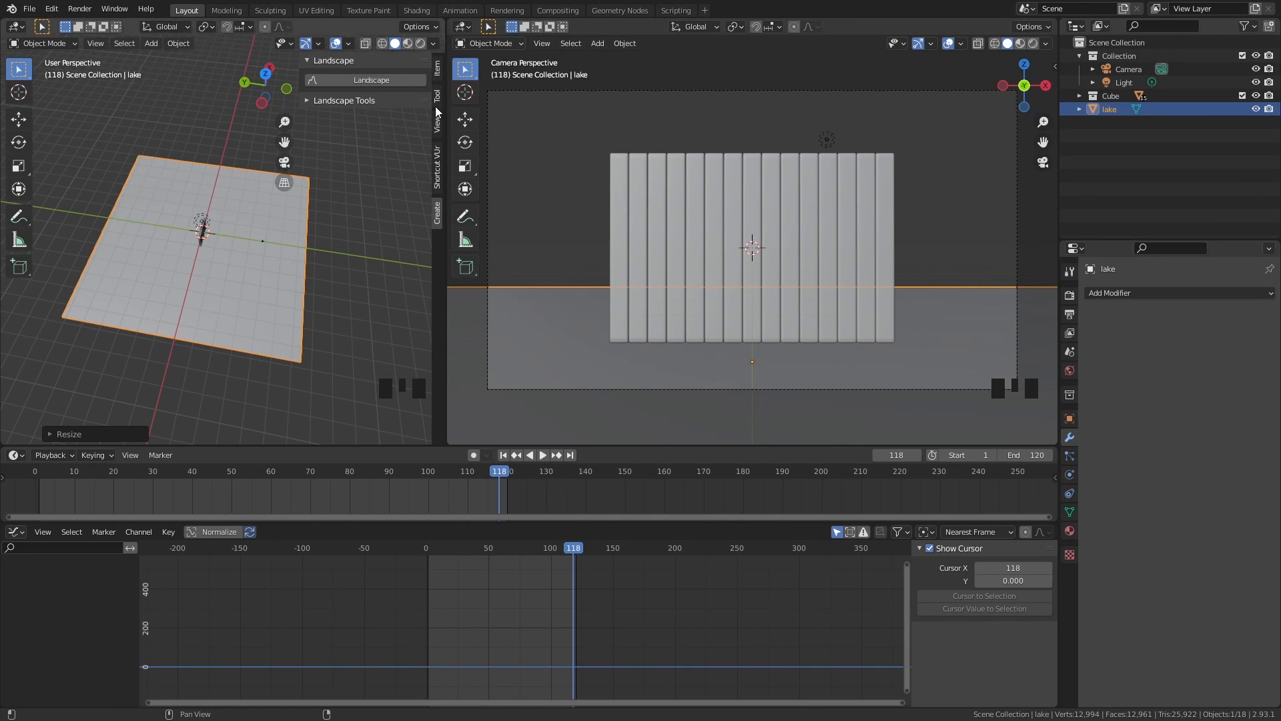
pyautogui.click(1053, 61)
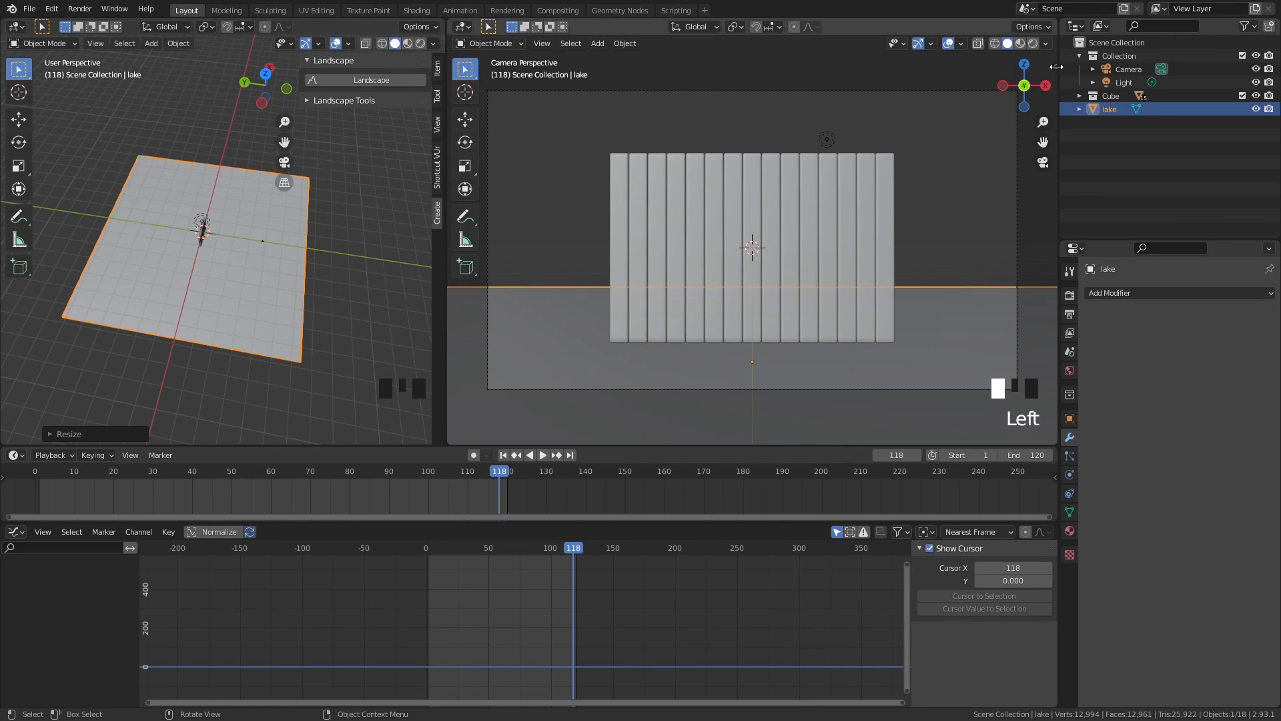
pyautogui.click(1053, 61)
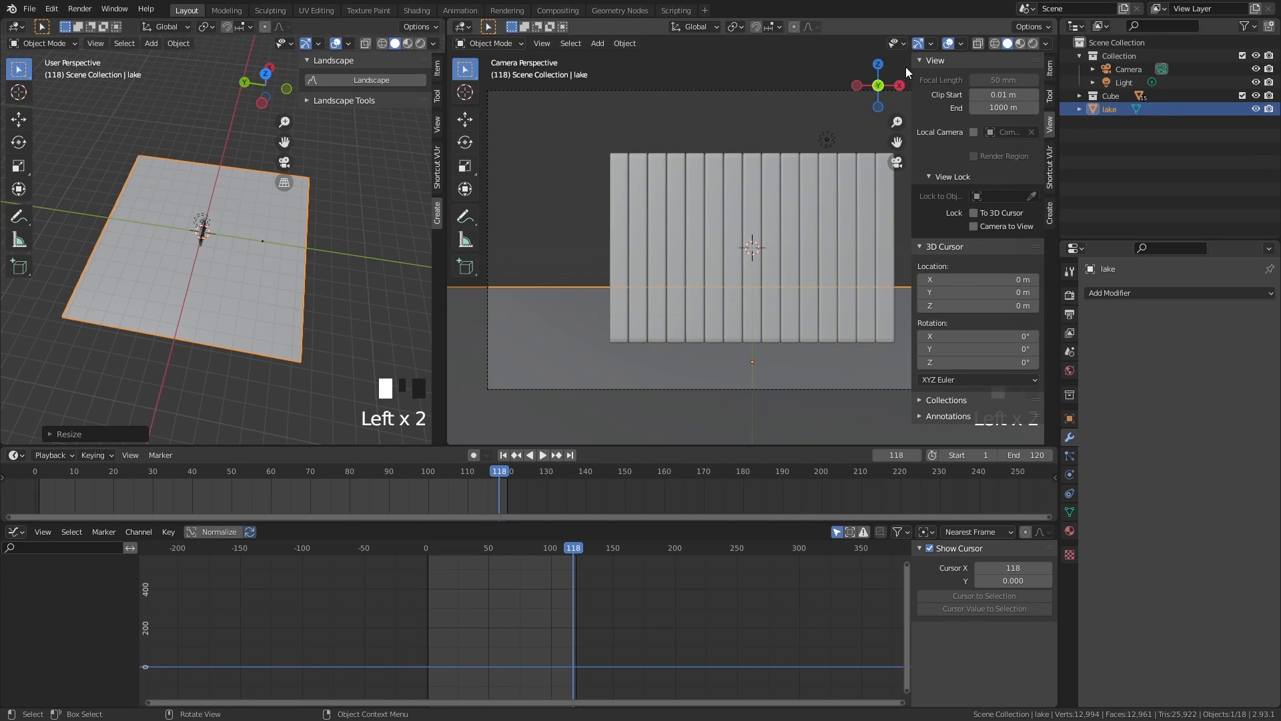
pyautogui.moveTo(913, 63); pyautogui.dragTo(1001, 67)
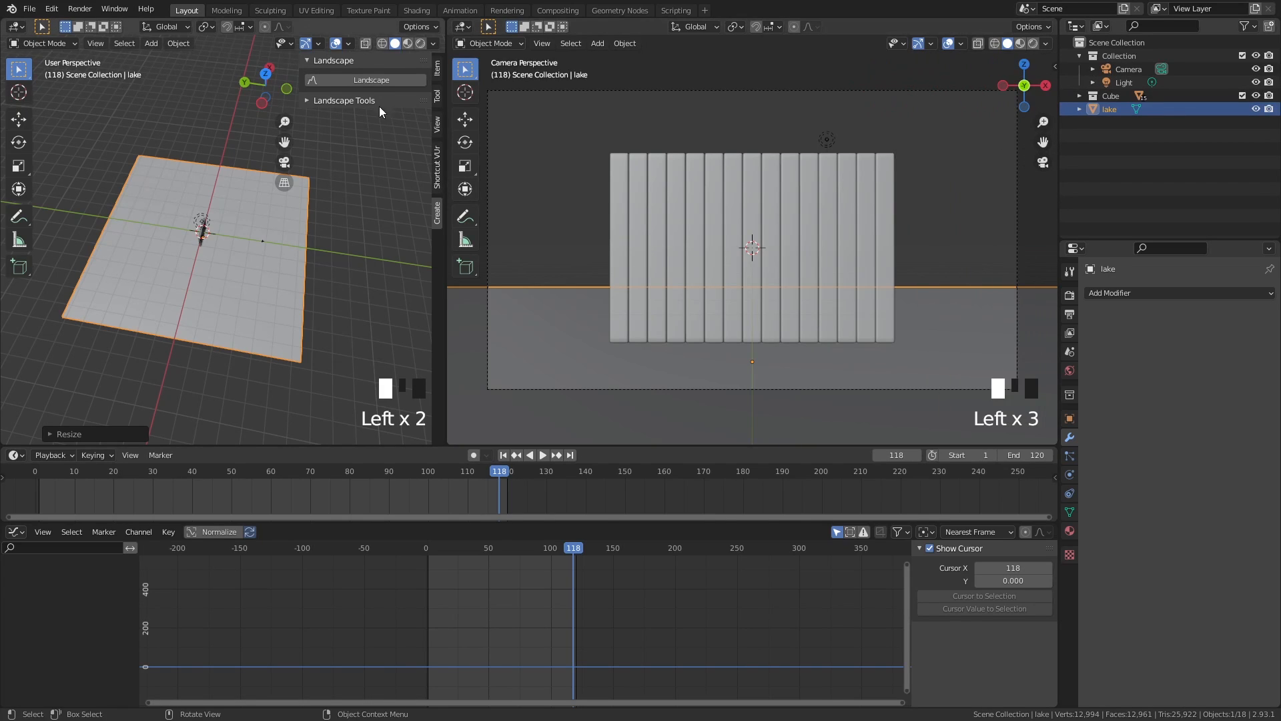
# Add a Landscape mesh at the scene origin and exclude the Cube collection from the view layer
pyautogui.scroll(5, 174, 238)
pyautogui.keyDown('shift'); pyautogui.moveTo(194, 231); pyautogui.dragTo(261, 233, button='middle'); pyautogui.keyUp('shift')
pyautogui.scroll(5, 235, 198)
pyautogui.scroll(2, 239, 199)
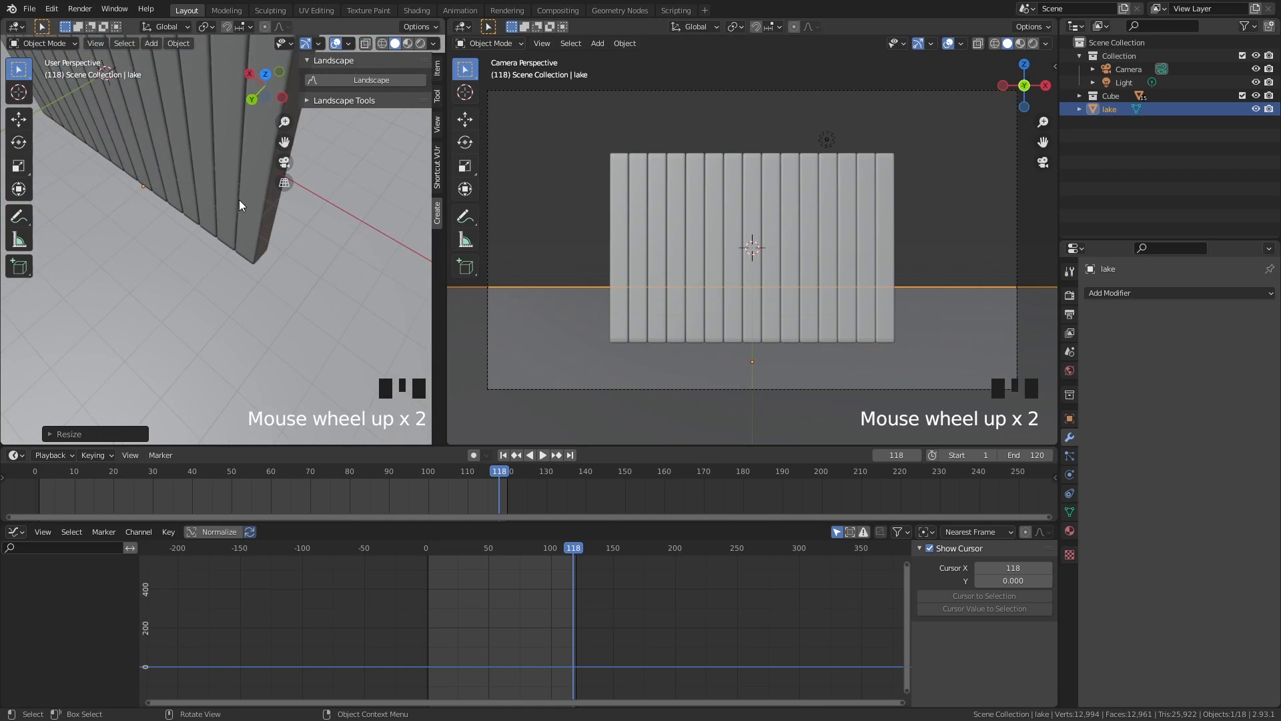
pyautogui.keyDown('shift'); pyautogui.moveTo(239, 199); pyautogui.dragTo(242, 234, button='middle'); pyautogui.keyUp('shift')
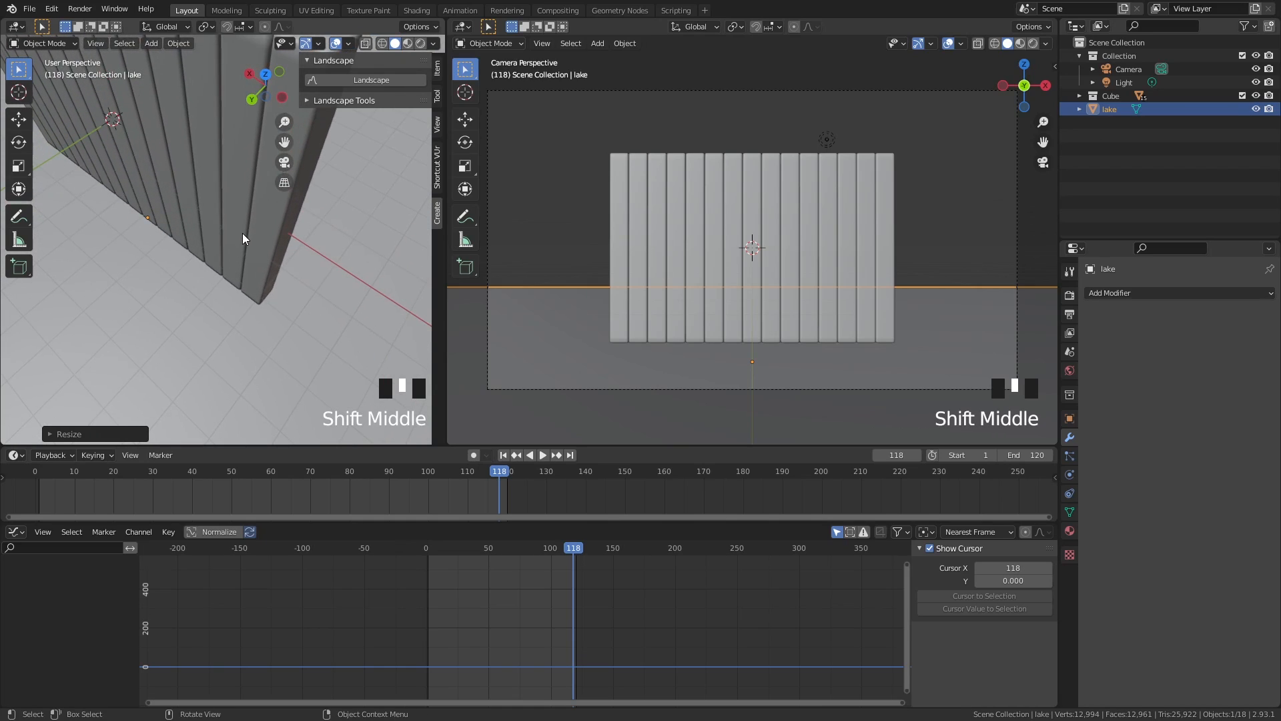
pyautogui.click(399, 80)
pyautogui.scroll(-3, 157, 151)
pyautogui.scroll(3, 251, 250)
pyautogui.scroll(1, 249, 267)
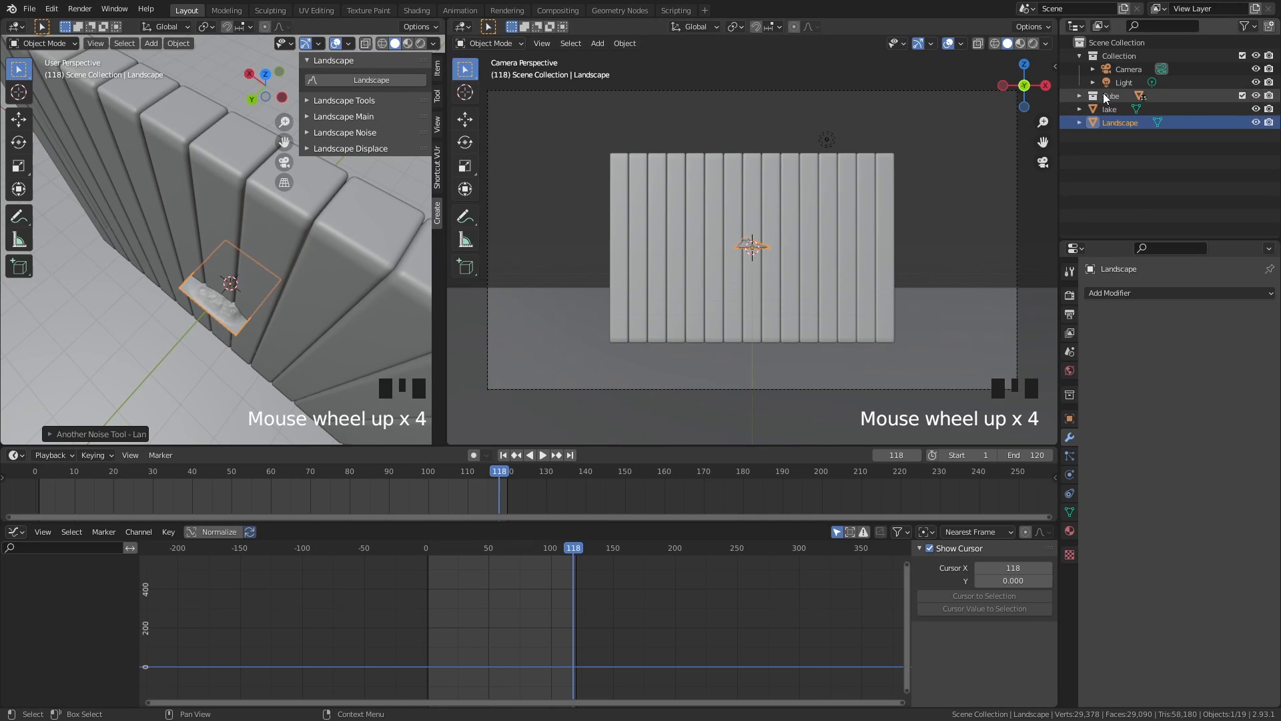
pyautogui.click(1243, 96)
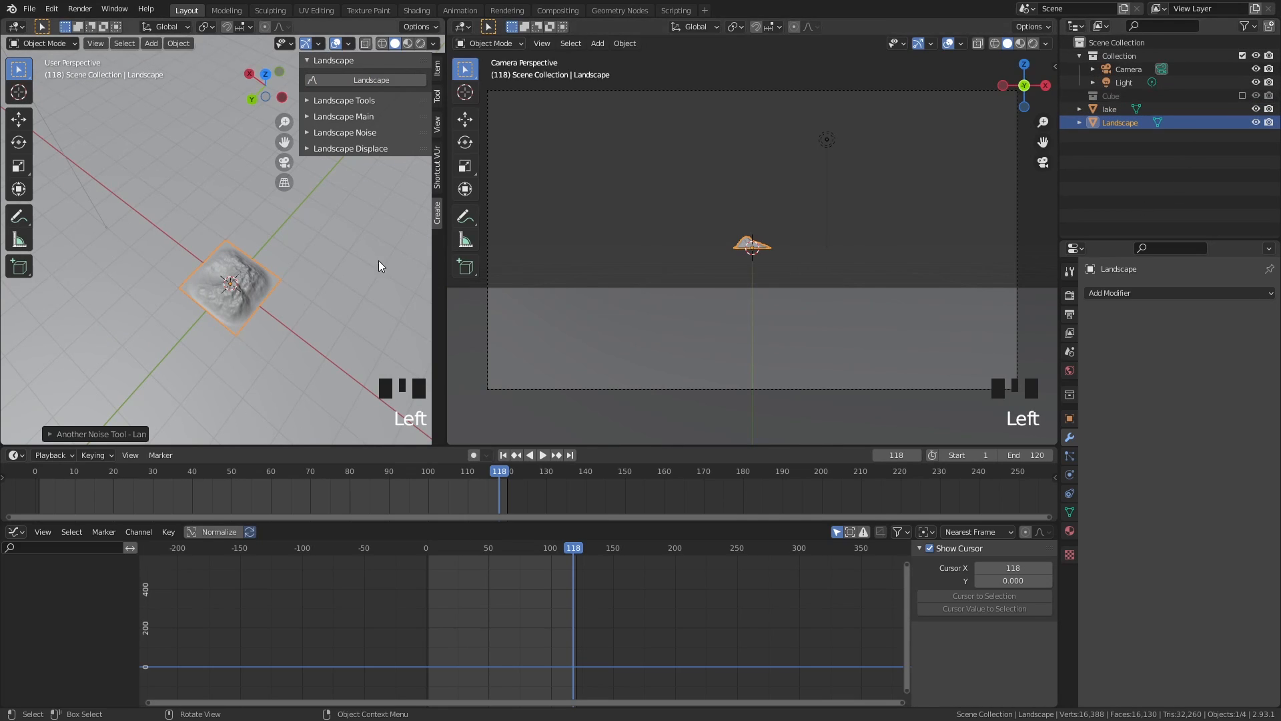
# Expand the new landscape's generation settings and widen the perspective view to show the terrain beside them
pyautogui.keyDown('shift'); pyautogui.moveTo(378, 261); pyautogui.dragTo(306, 254, button='middle'); pyautogui.keyUp('shift')
pyautogui.scroll(-2, 307, 259)
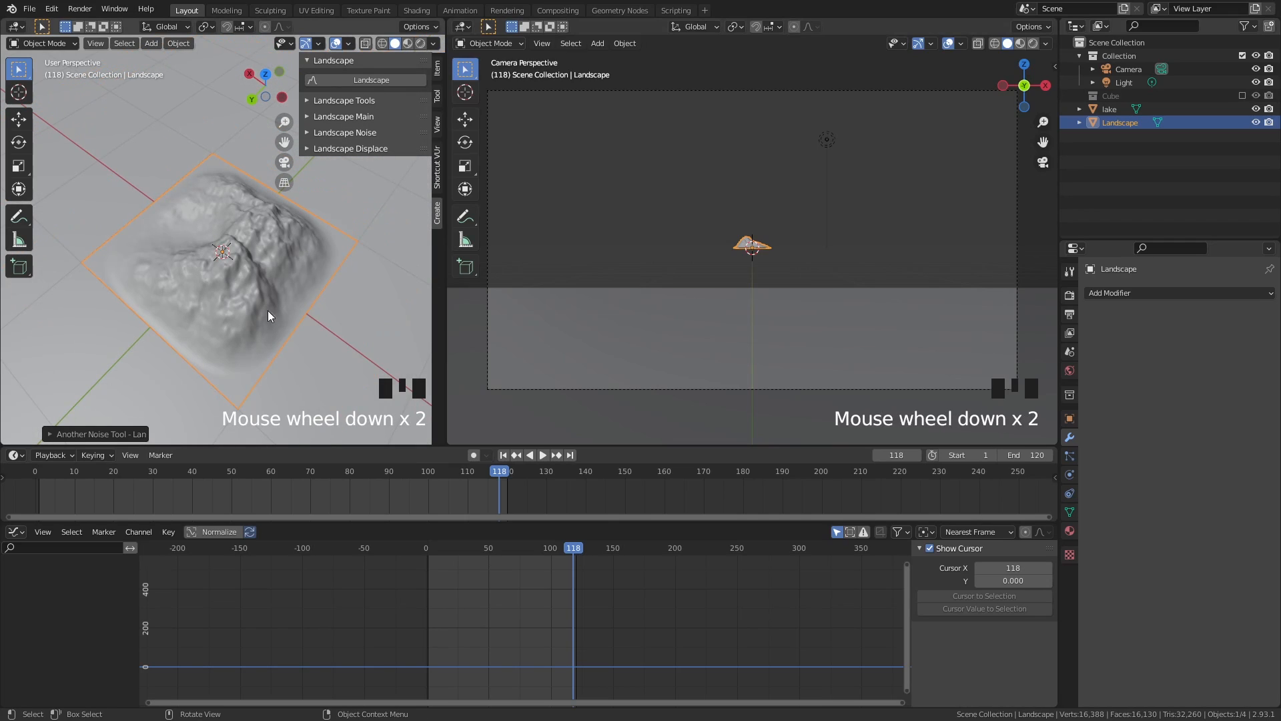
pyautogui.click(58, 434)
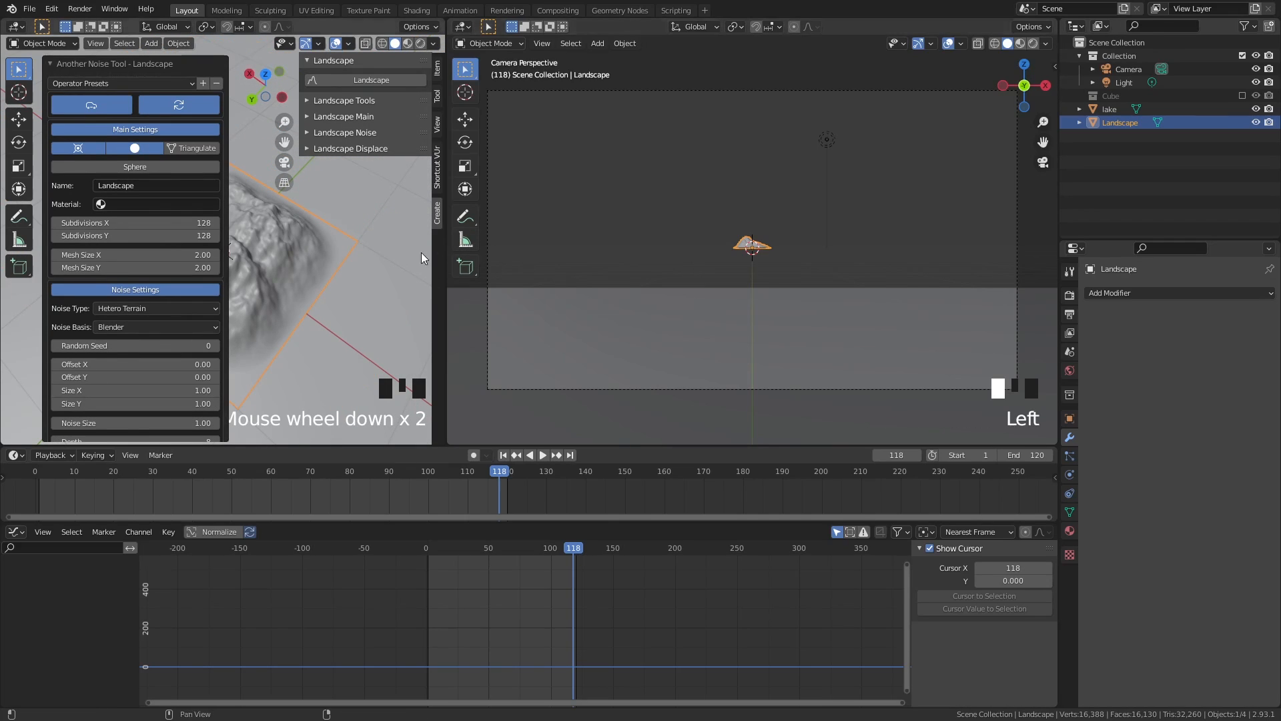
pyautogui.moveTo(447, 251); pyautogui.dragTo(977, 249)
pyautogui.scroll(-2, 602, 256)
pyautogui.moveTo(602, 256); pyautogui.dragTo(526, 118, button='middle')
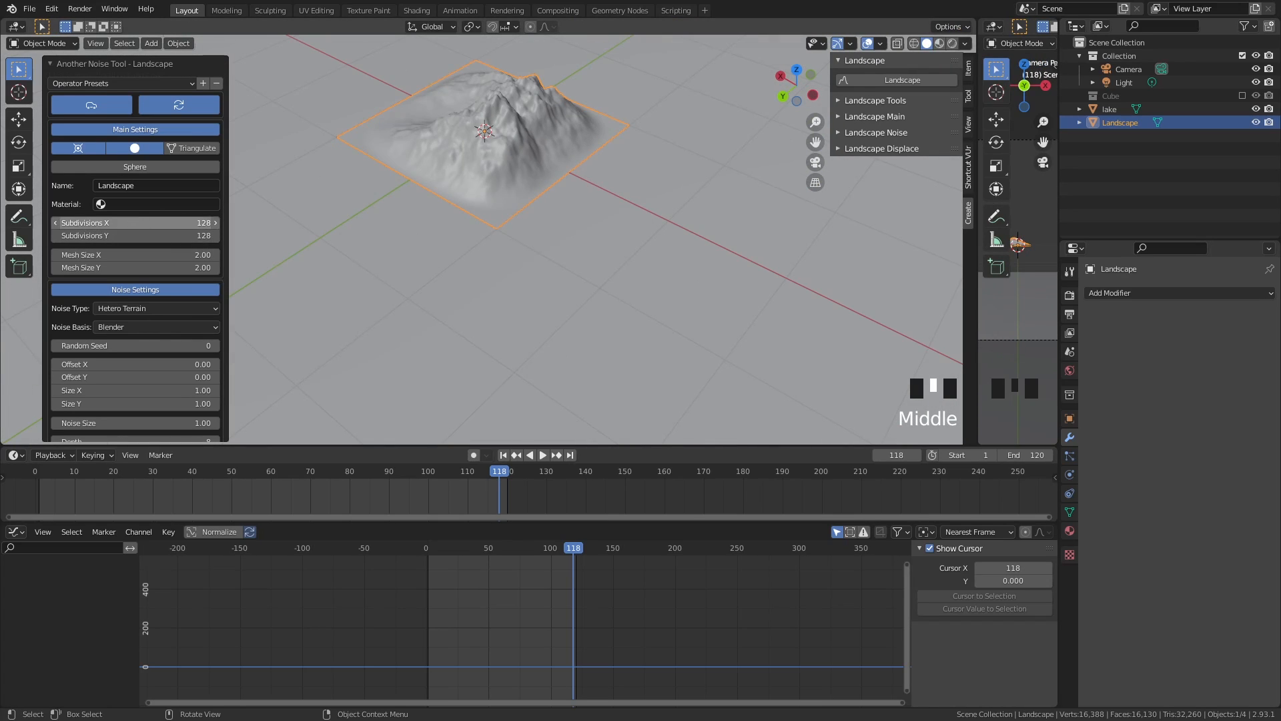
# Set the landscape's Subdivisions X and Subdivisions Y to 640 each
pyautogui.click(135, 221)
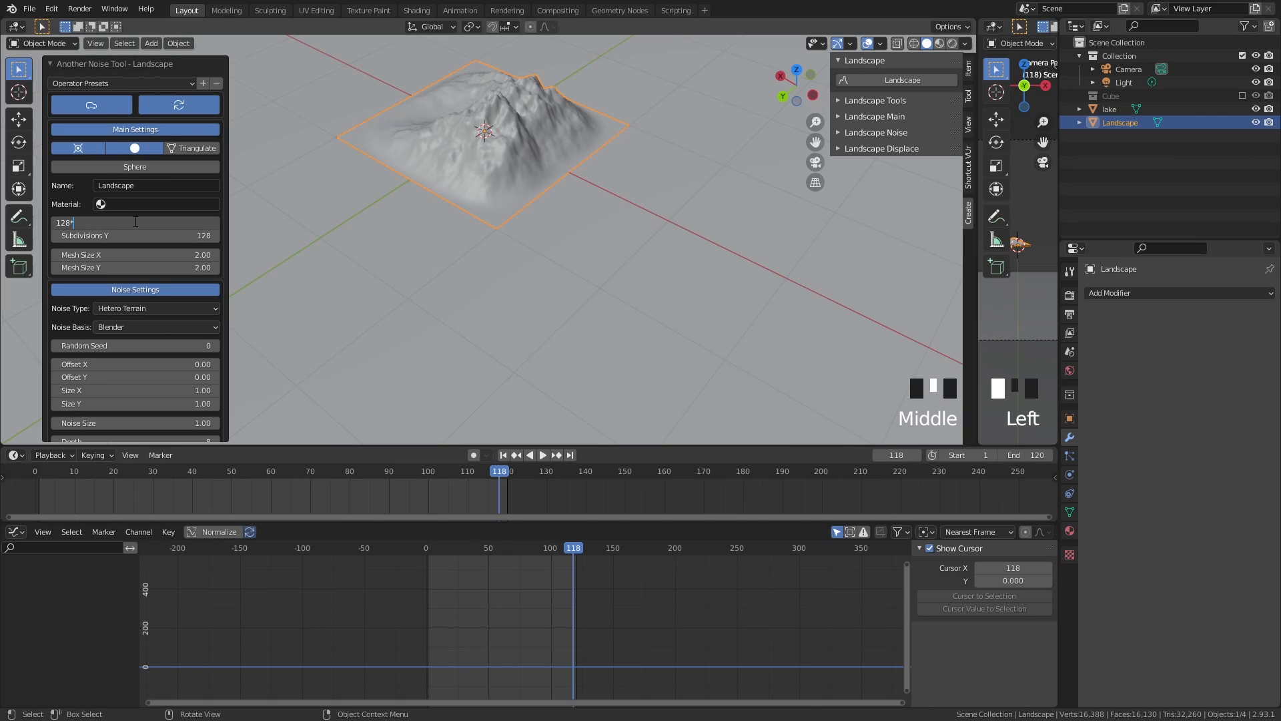
pyautogui.write('*5')
pyautogui.press('Return')
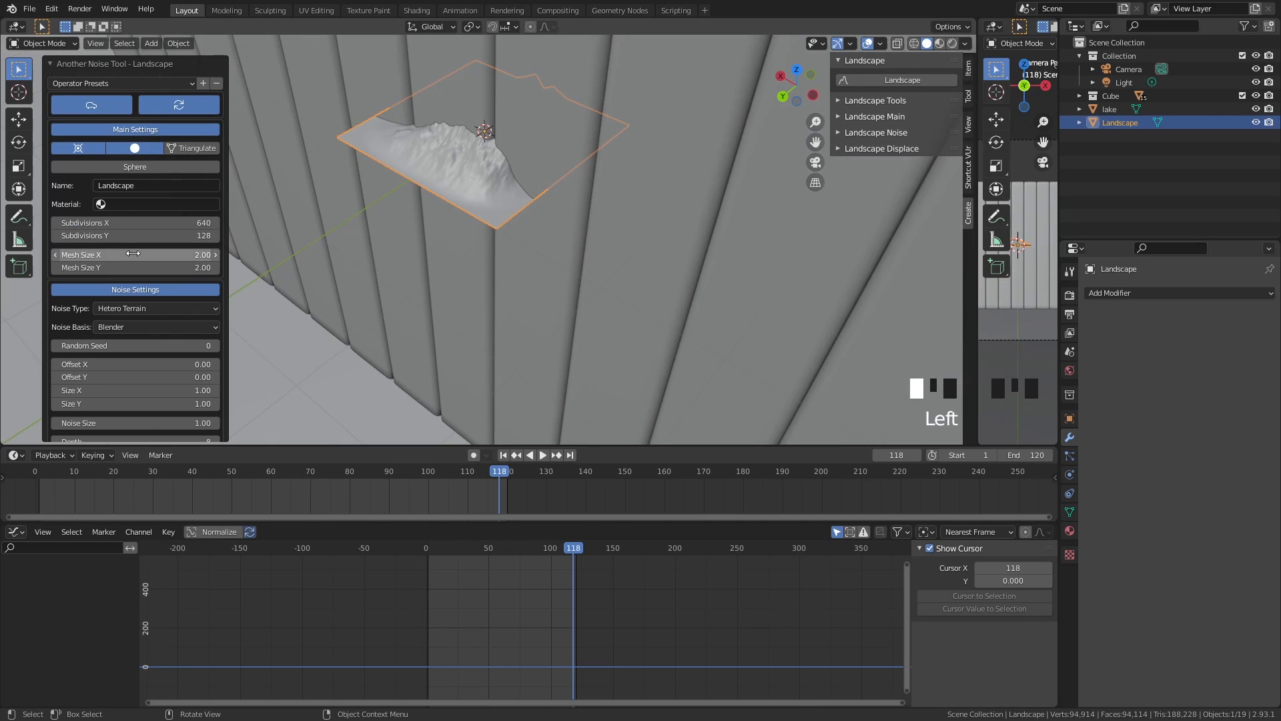
pyautogui.click(153, 236)
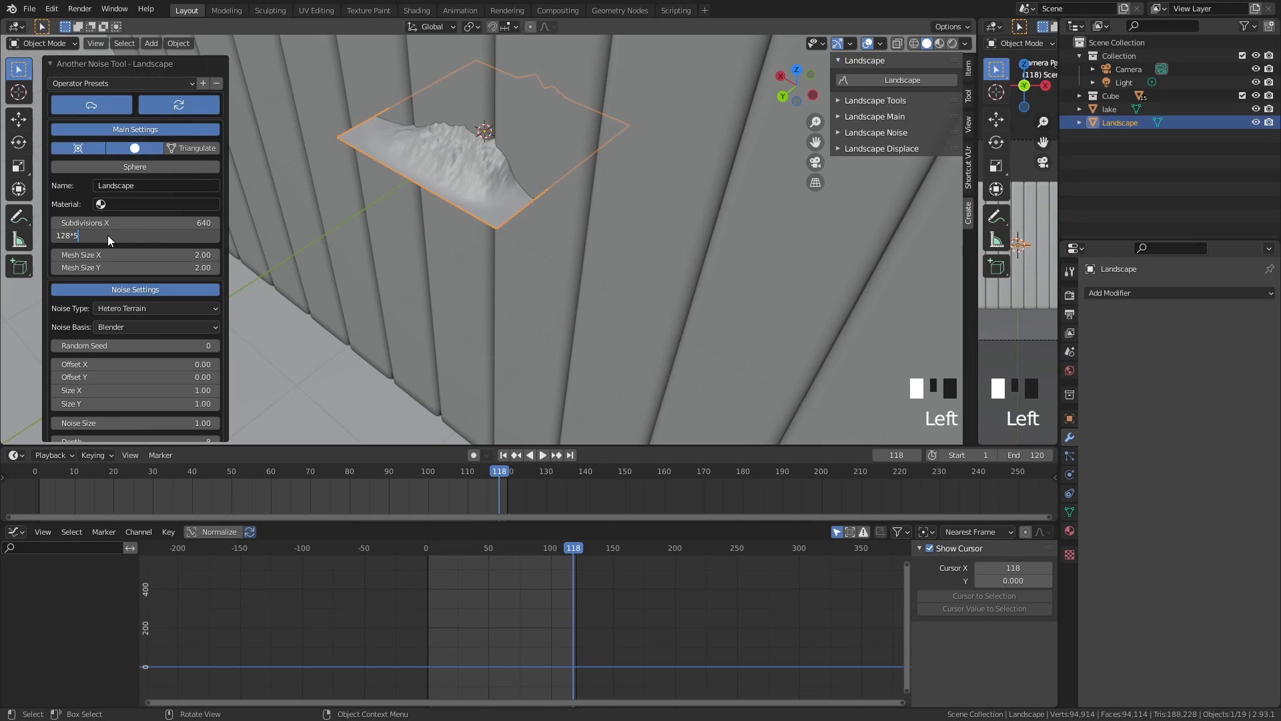
pyautogui.write('*5')
pyautogui.press('Return')
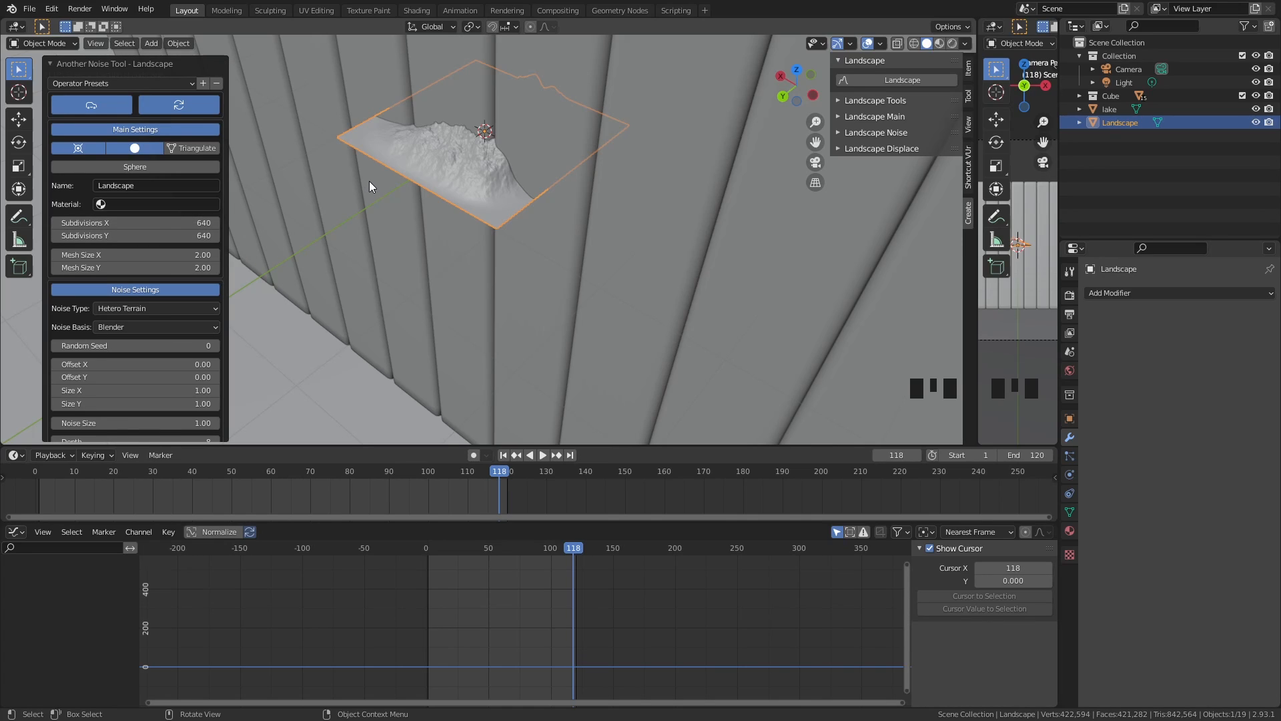
# Scale the landscape mesh up uniformly by a factor of about 26.8
pyautogui.scroll(-2, 370, 181)
pyautogui.moveTo(486, 189); pyautogui.dragTo(414, 174, button='middle')
pyautogui.scroll(-4, 486, 186)
pyautogui.press('s')
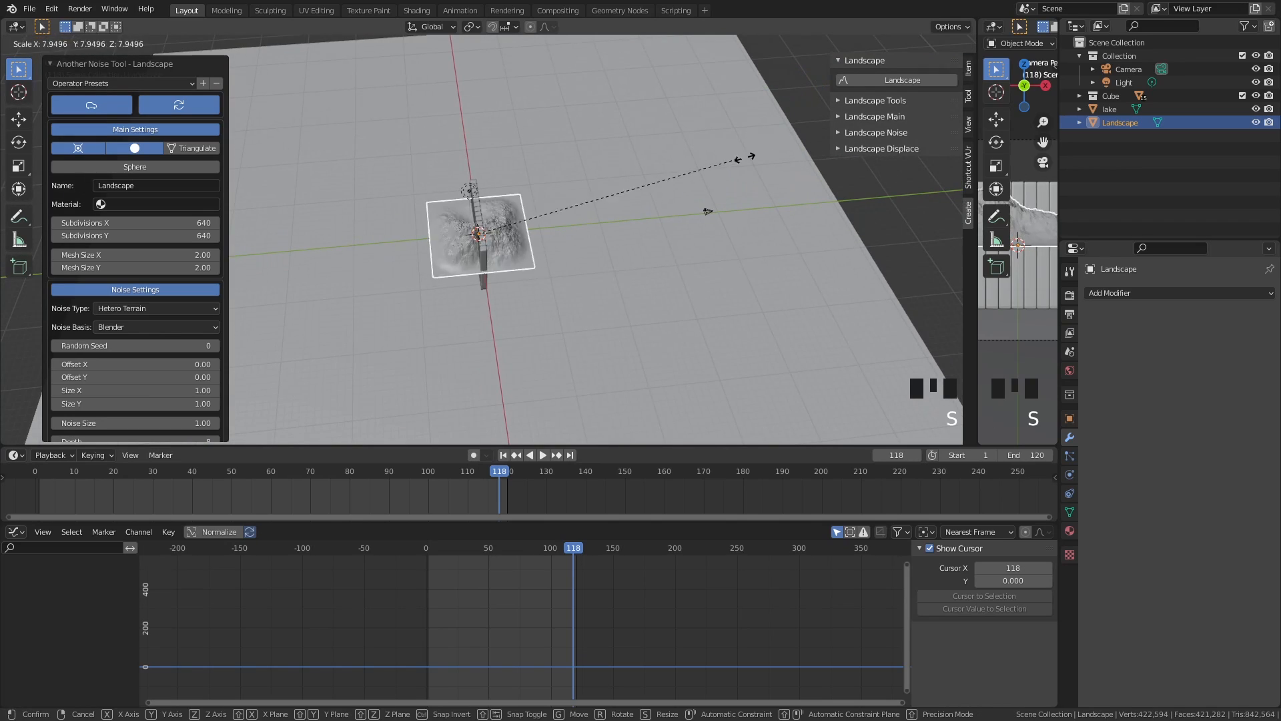
pyautogui.click(435, 98)
# Move the mountain about -10.2 m in X and 61.7 m in Y, and widen the camera view beside the perspective view
pyautogui.scroll(-4, 467, 130)
pyautogui.moveTo(470, 134); pyautogui.dragTo(486, 200, button='middle')
pyautogui.press('g')
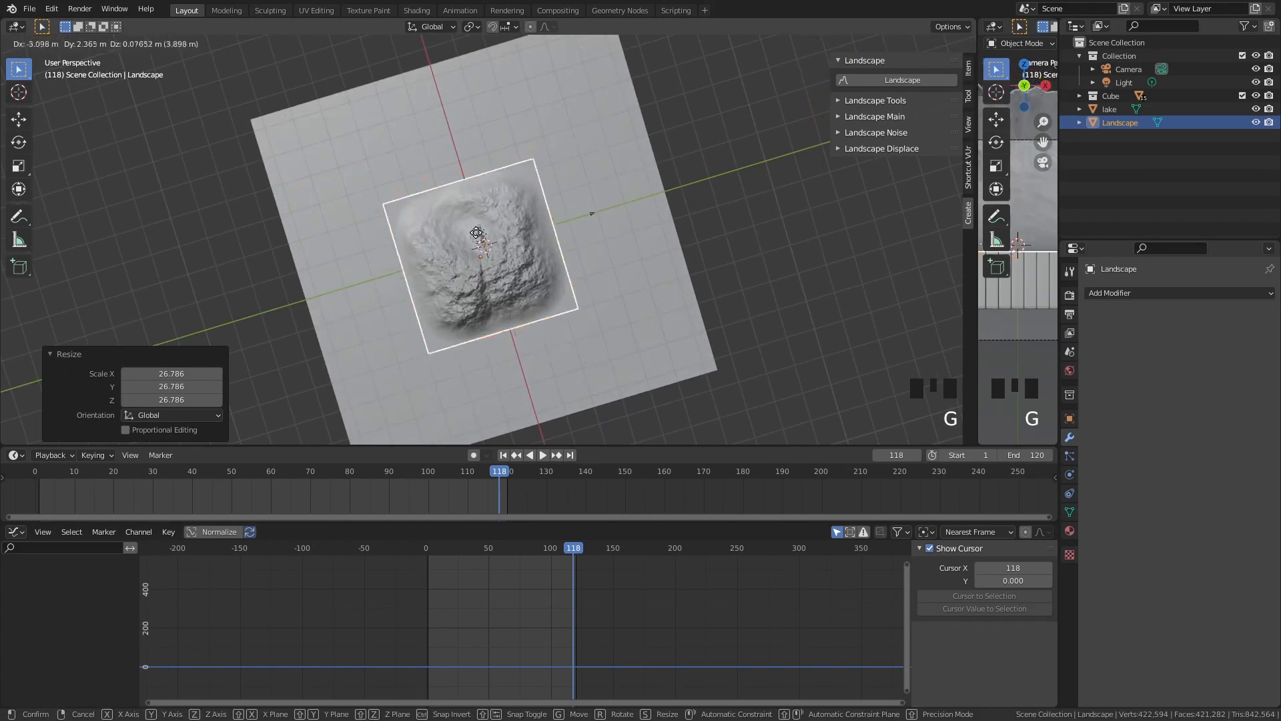
pyautogui.click(324, 286)
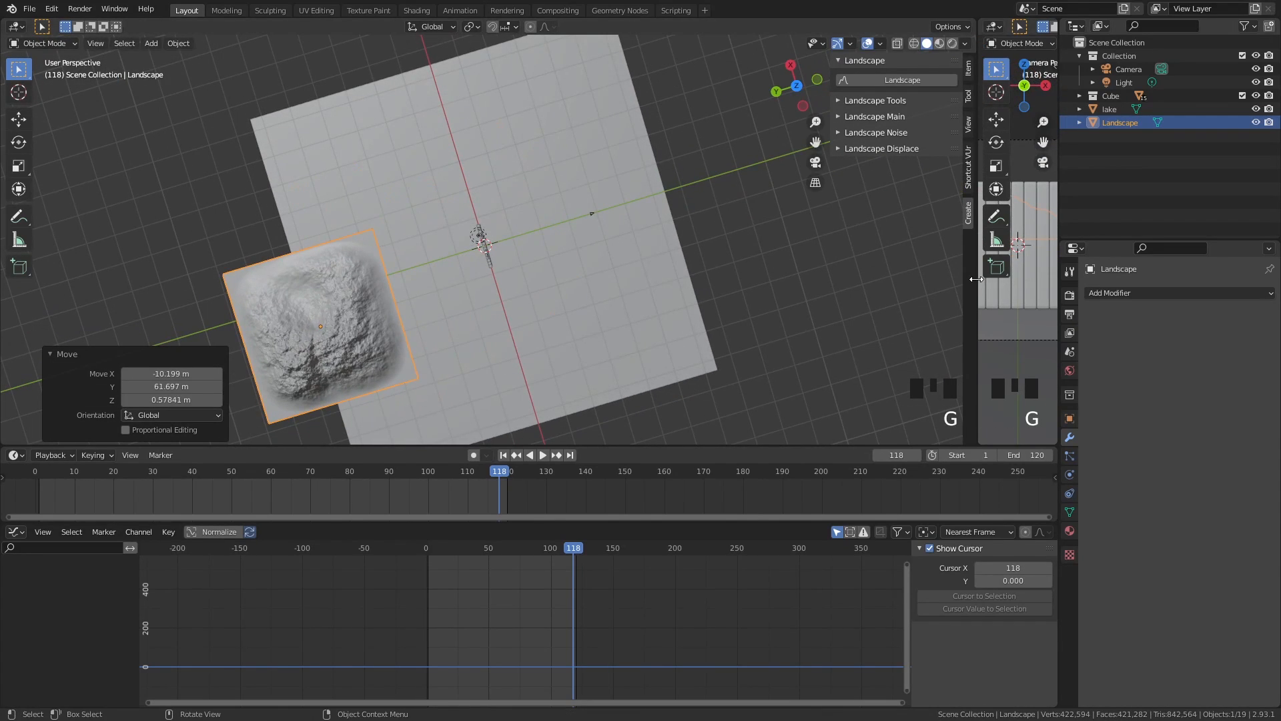
pyautogui.moveTo(978, 277); pyautogui.dragTo(582, 275)
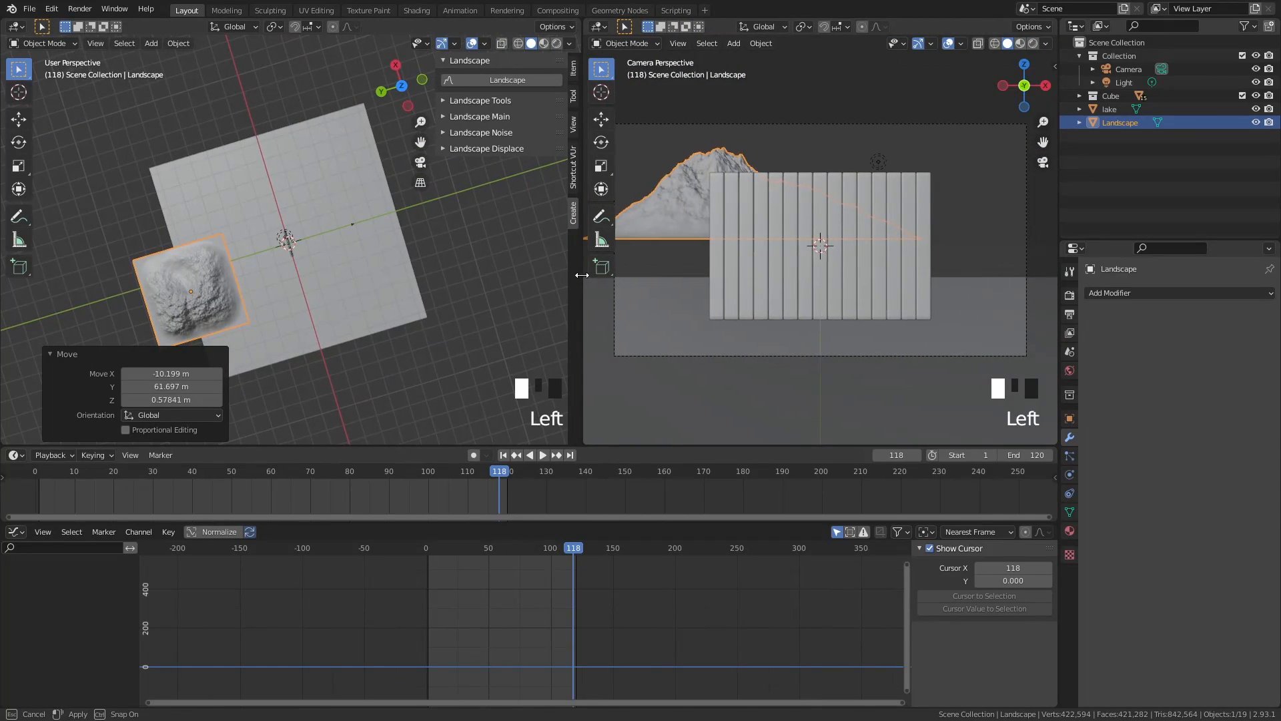
# Reposition the mountain at the lake plane's far right corner, partly inside the camera frame, and scale it by about 1.27
pyautogui.moveTo(374, 221); pyautogui.dragTo(254, 175, button='middle')
pyautogui.press('g')
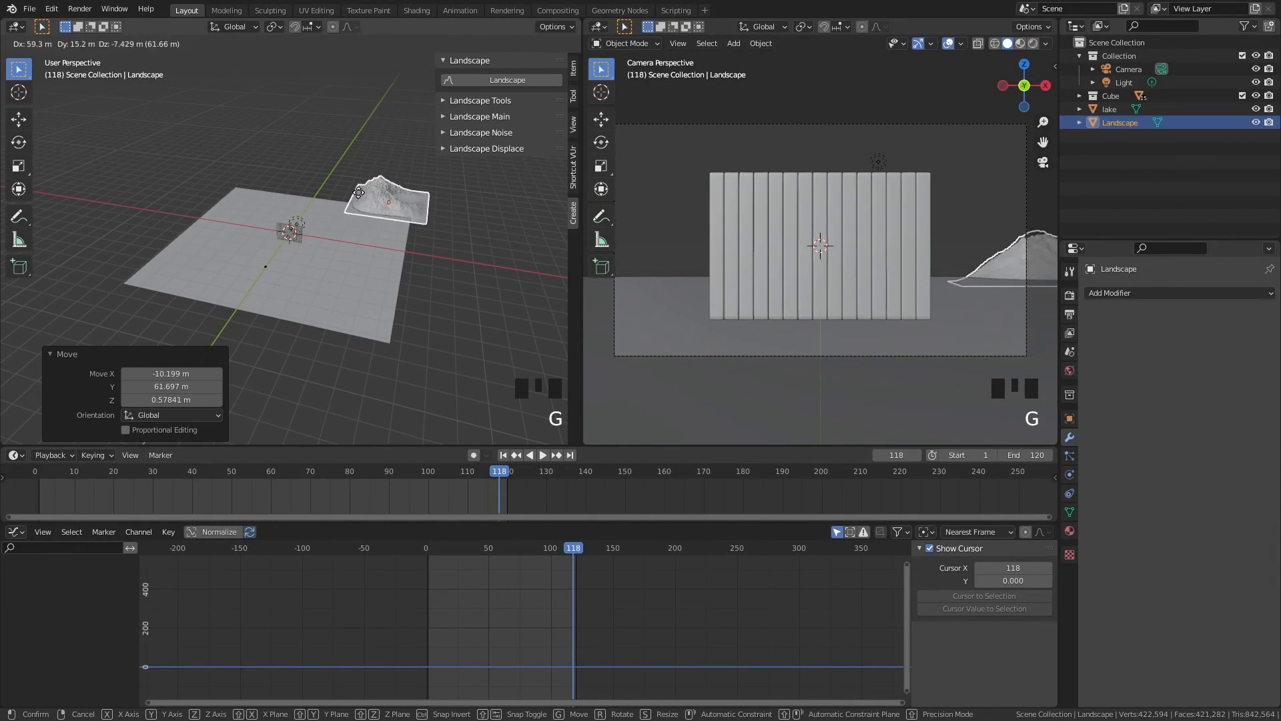
pyautogui.click(364, 199)
pyautogui.moveTo(367, 203); pyautogui.dragTo(409, 203, button='middle')
pyautogui.press('g')
pyautogui.click(403, 202)
pyautogui.press('s')
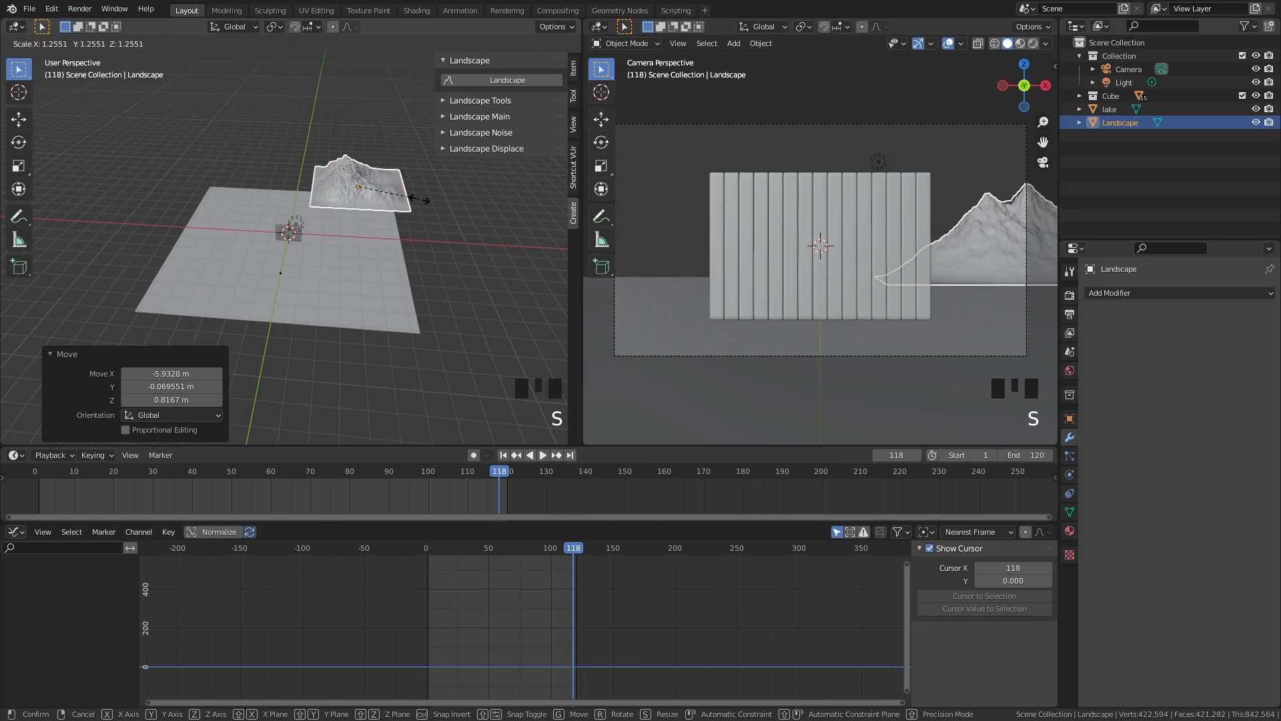
pyautogui.click(392, 200)
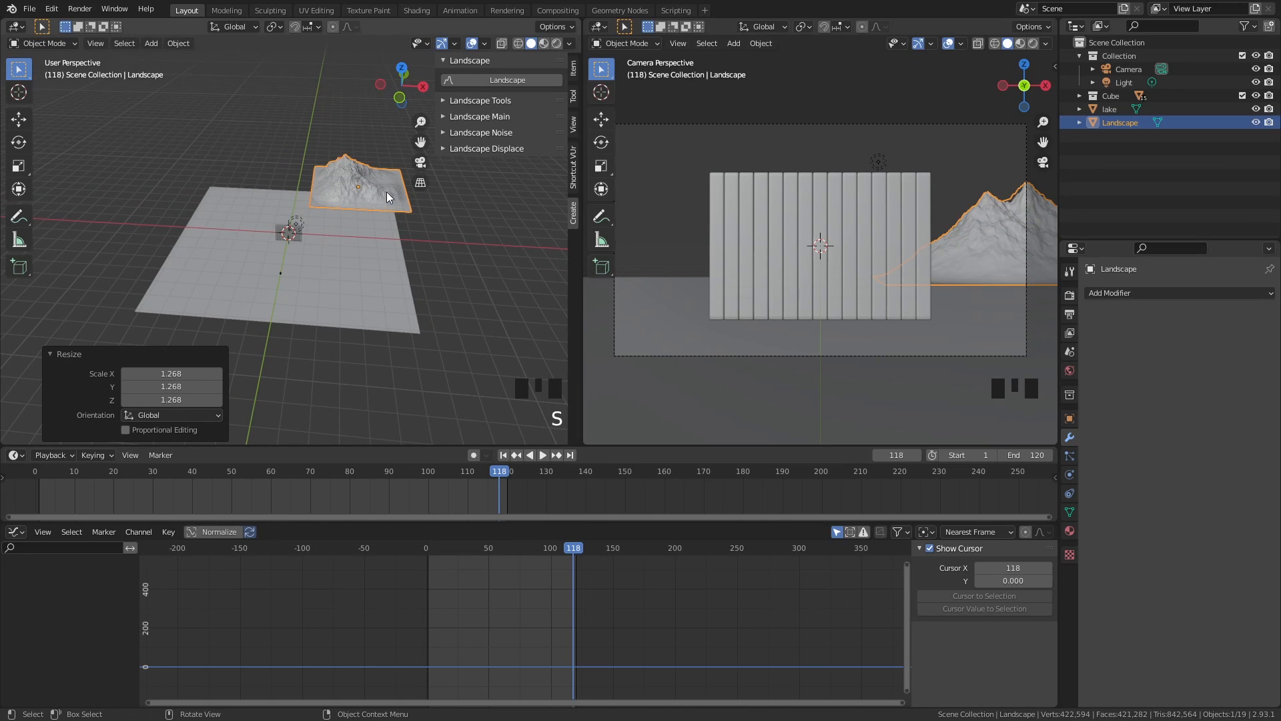
# Add a second Landscape mesh at the scene origin and exclude the Cube collection from the view layer
pyautogui.click(513, 82)
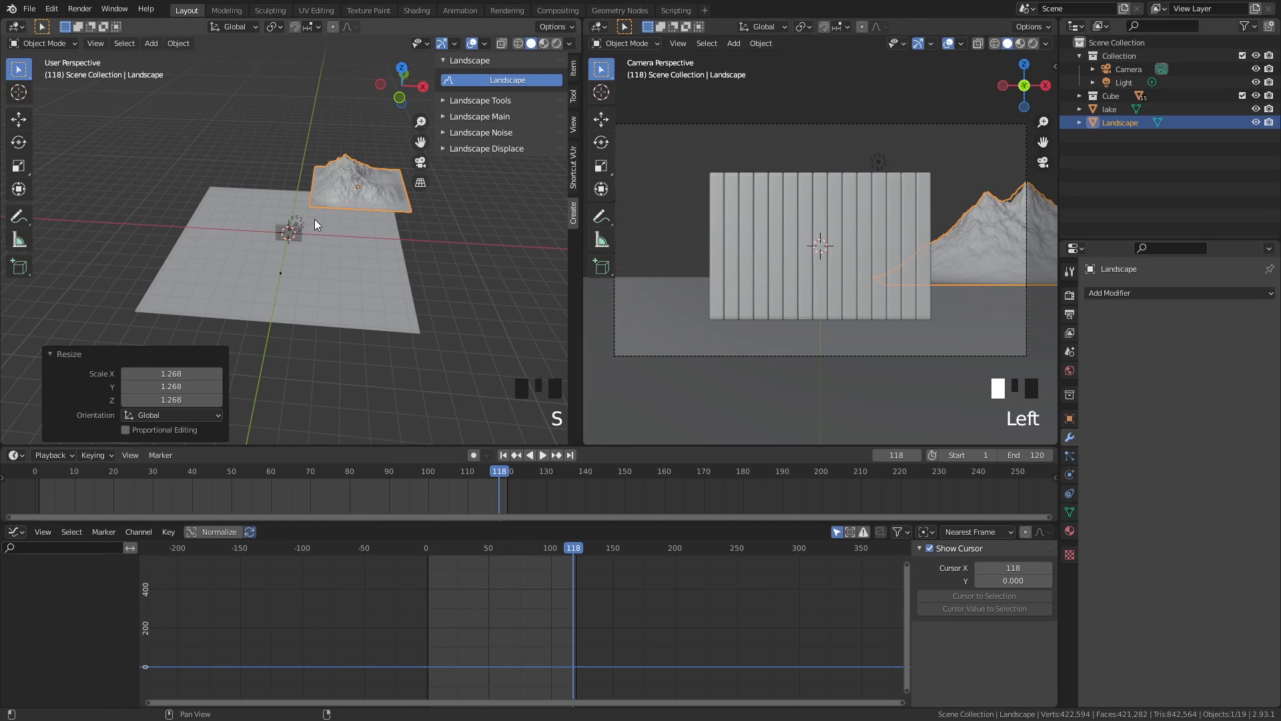
pyautogui.moveTo(310, 215); pyautogui.dragTo(326, 255, button='middle')
pyautogui.scroll(9, 315, 250)
pyautogui.scroll(5, 392, 284)
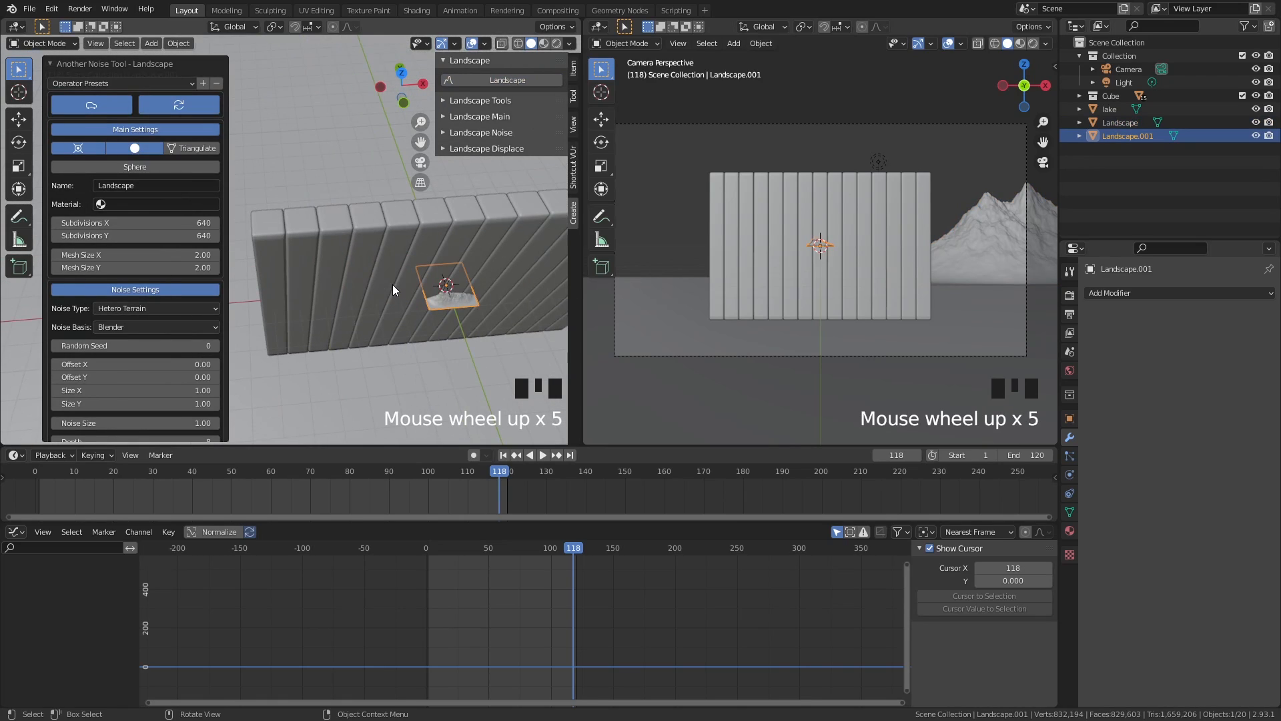
pyautogui.click(1242, 95)
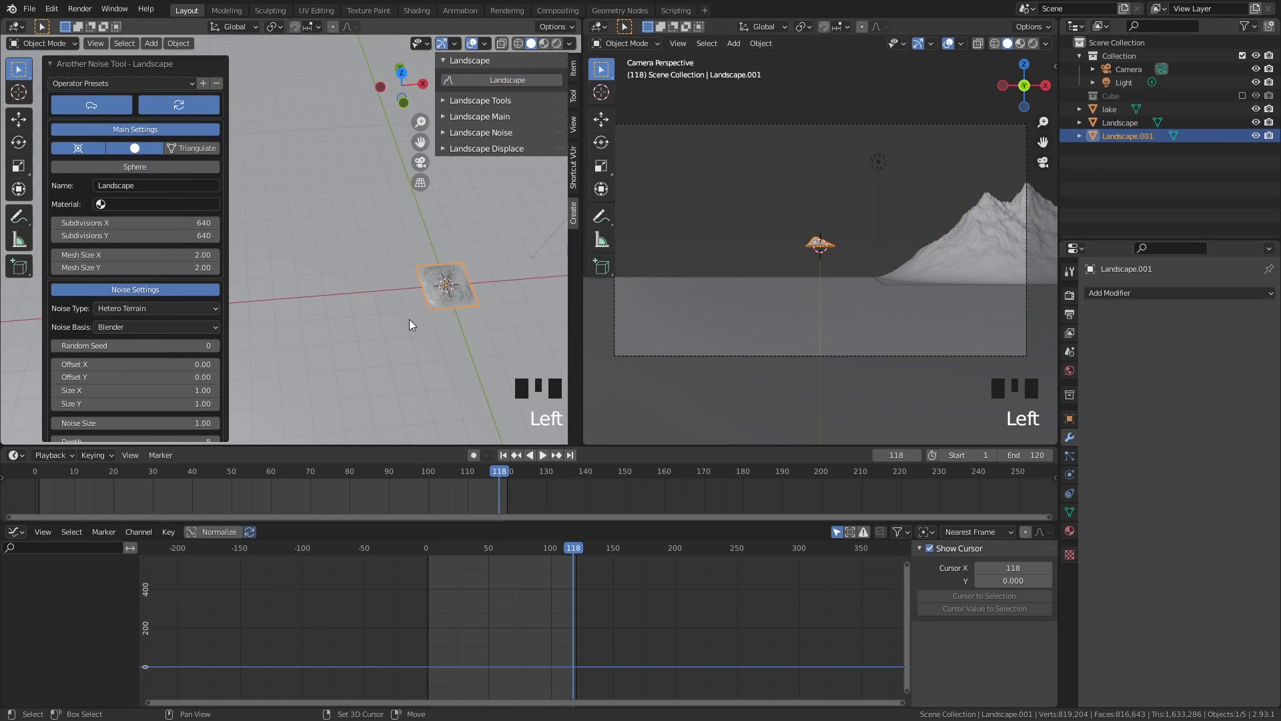
pyautogui.scroll(6, 486, 267)
pyautogui.keyDown('shift'); pyautogui.moveTo(485, 266); pyautogui.dragTo(380, 239, button='middle'); pyautogui.keyUp('shift')
pyautogui.scroll(-4, 394, 231)
pyautogui.scroll(3, 370, 223)
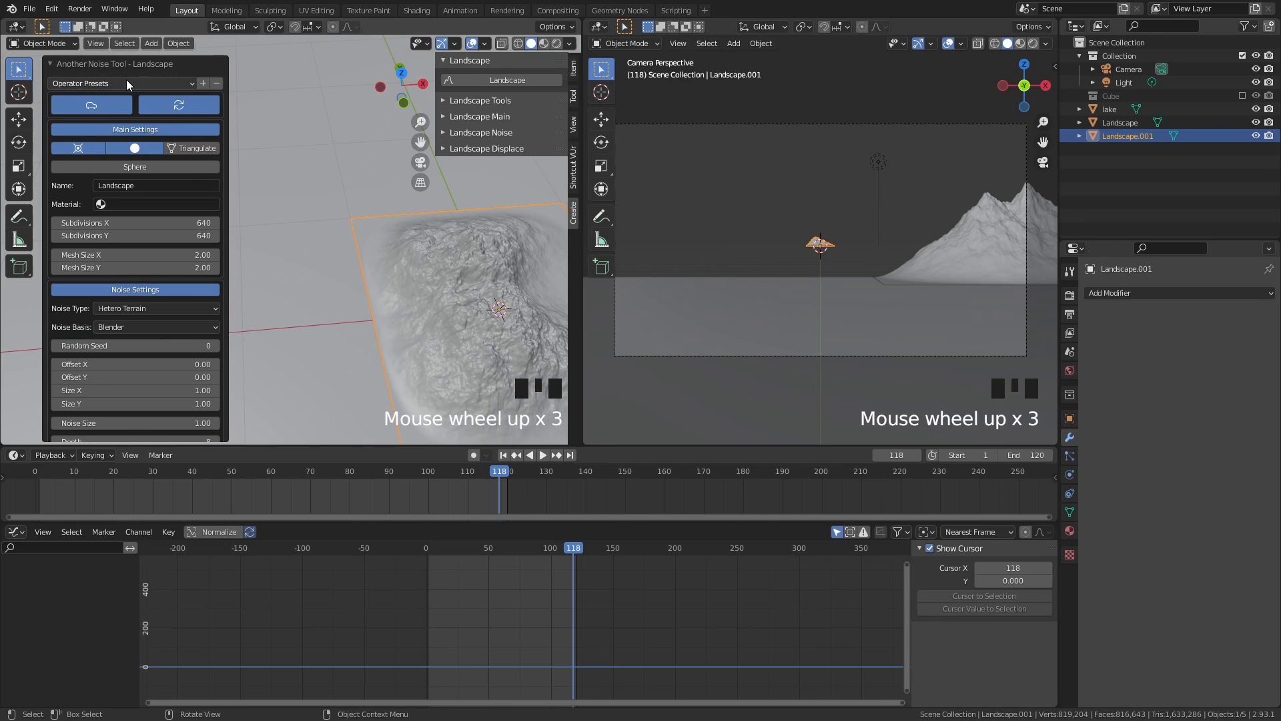
# Apply the "lakes 1" operator preset to the new landscape and exclude the Cube collection again
pyautogui.click(107, 81)
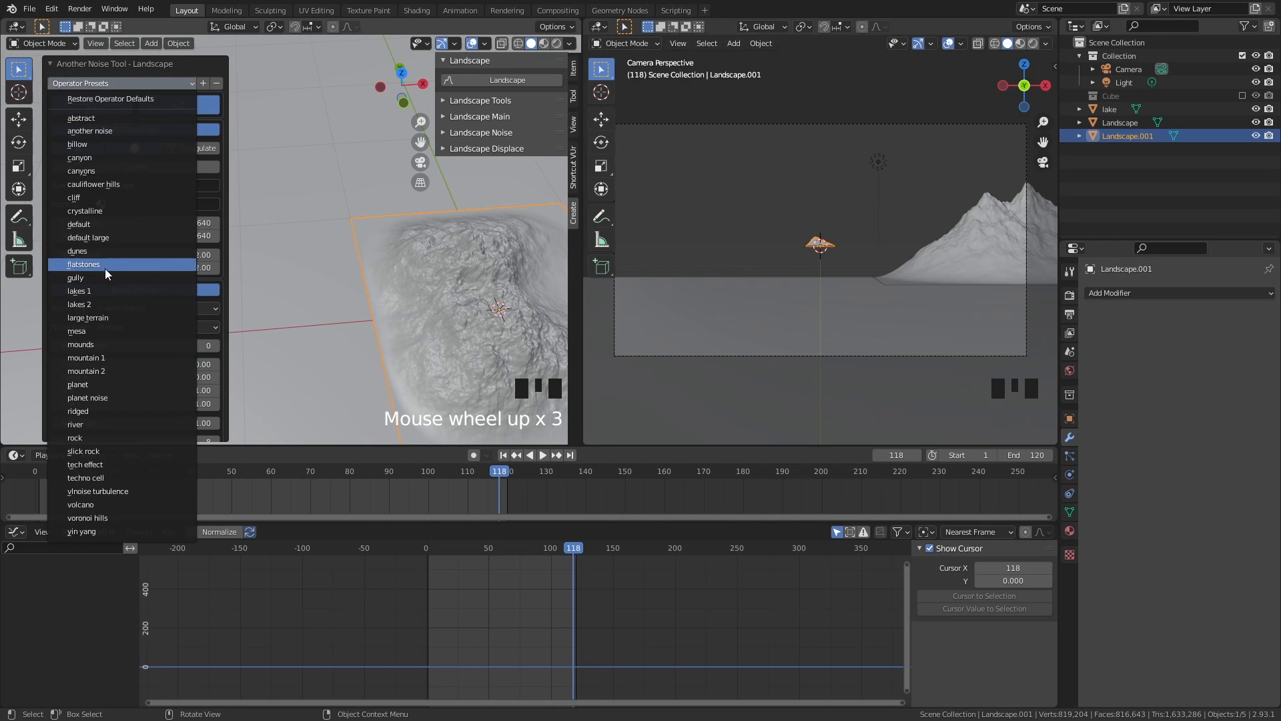
pyautogui.click(130, 290)
pyautogui.scroll(-4, 479, 198)
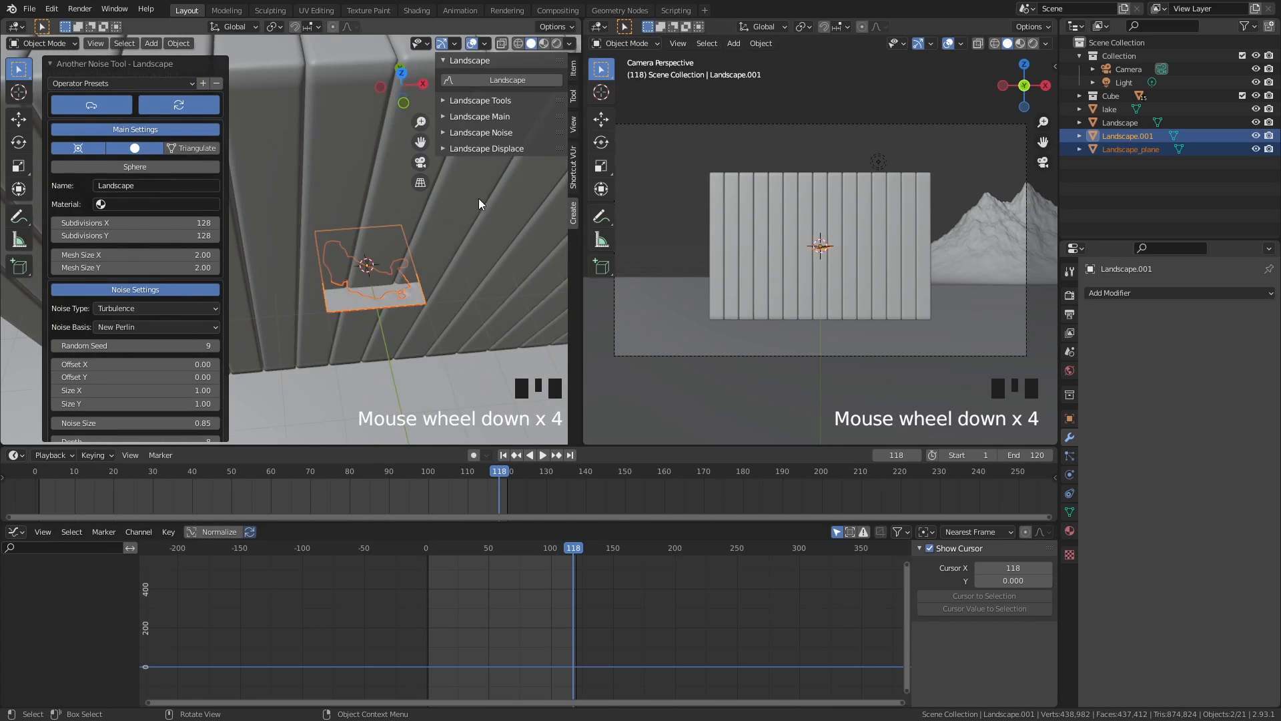
pyautogui.keyDown('shift'); pyautogui.moveTo(478, 198); pyautogui.dragTo(400, 207, button='middle'); pyautogui.keyUp('shift')
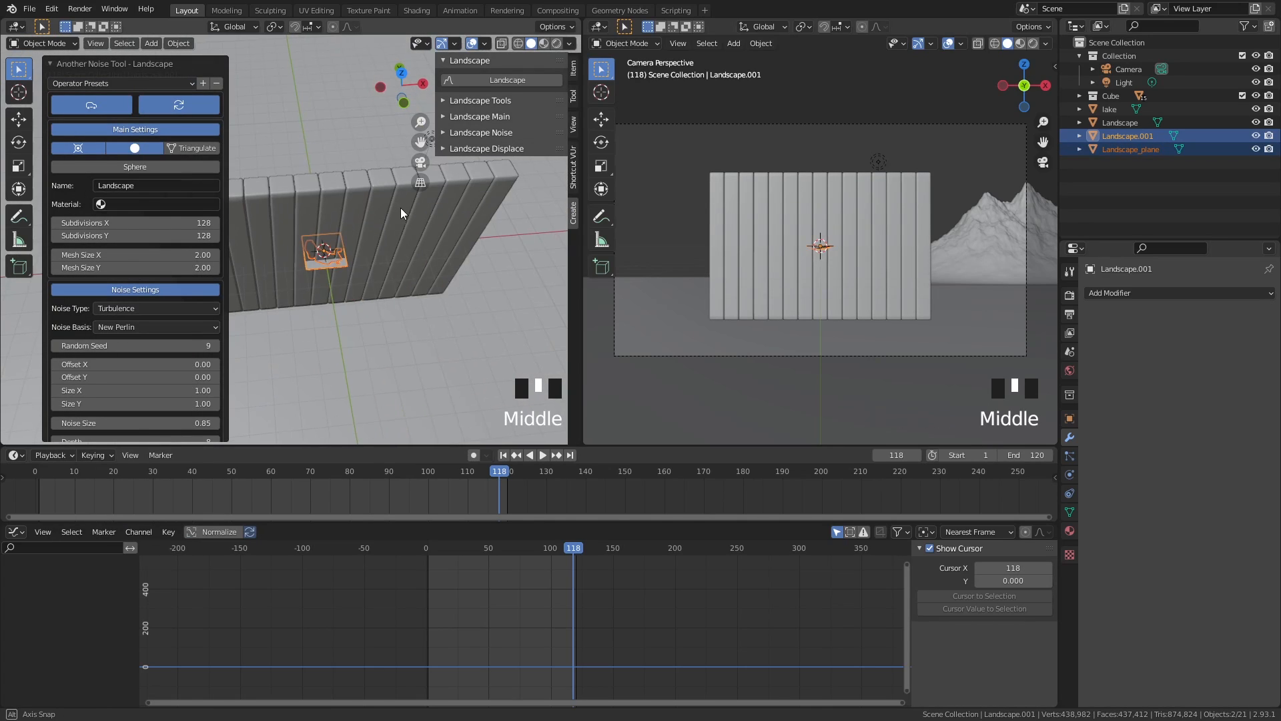
pyautogui.click(1243, 96)
pyautogui.scroll(5, 399, 236)
pyautogui.keyDown('shift'); pyautogui.moveTo(399, 236); pyautogui.dragTo(422, 226, button='middle'); pyautogui.keyUp('shift')
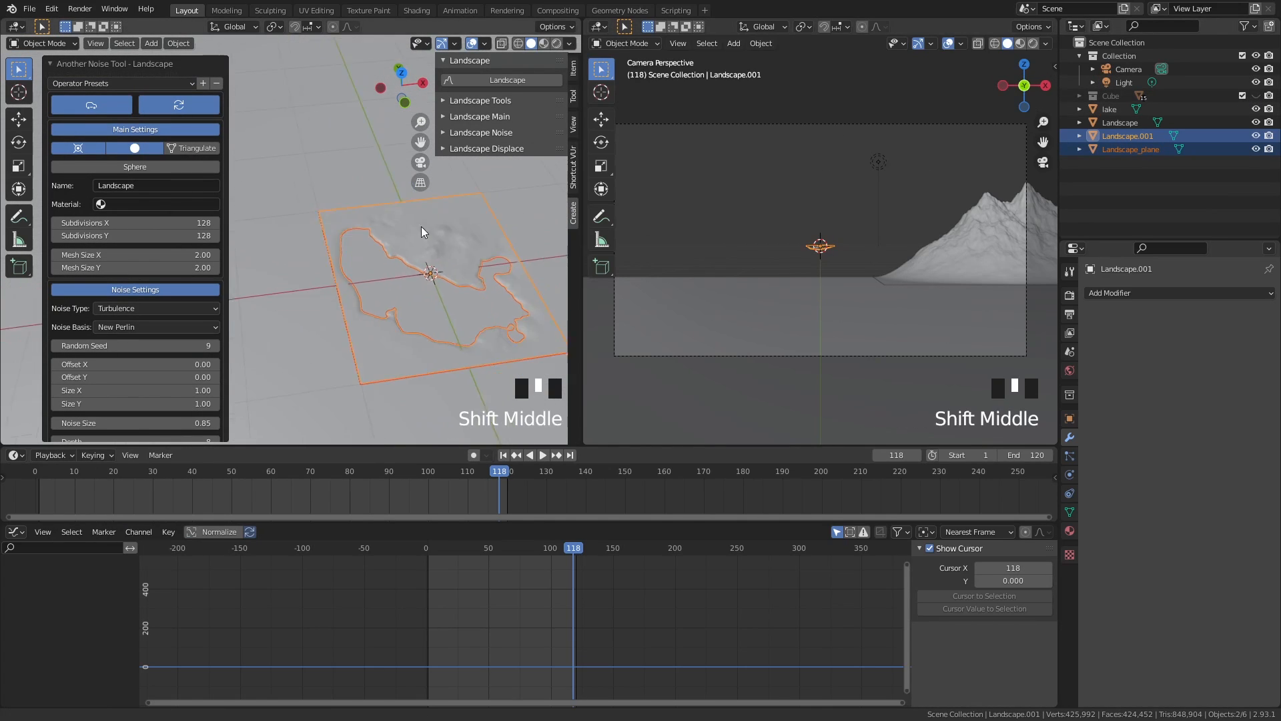
# Examine the lake terrain's shoreline up close and set its Subdivisions X and Y to 640 each
pyautogui.scroll(3, 355, 201)
pyautogui.keyDown('shift'); pyautogui.moveTo(355, 200); pyautogui.dragTo(379, 210, button='middle'); pyautogui.keyUp('shift')
pyautogui.scroll(-3, 381, 210)
pyautogui.scroll(-16, 379, 208)
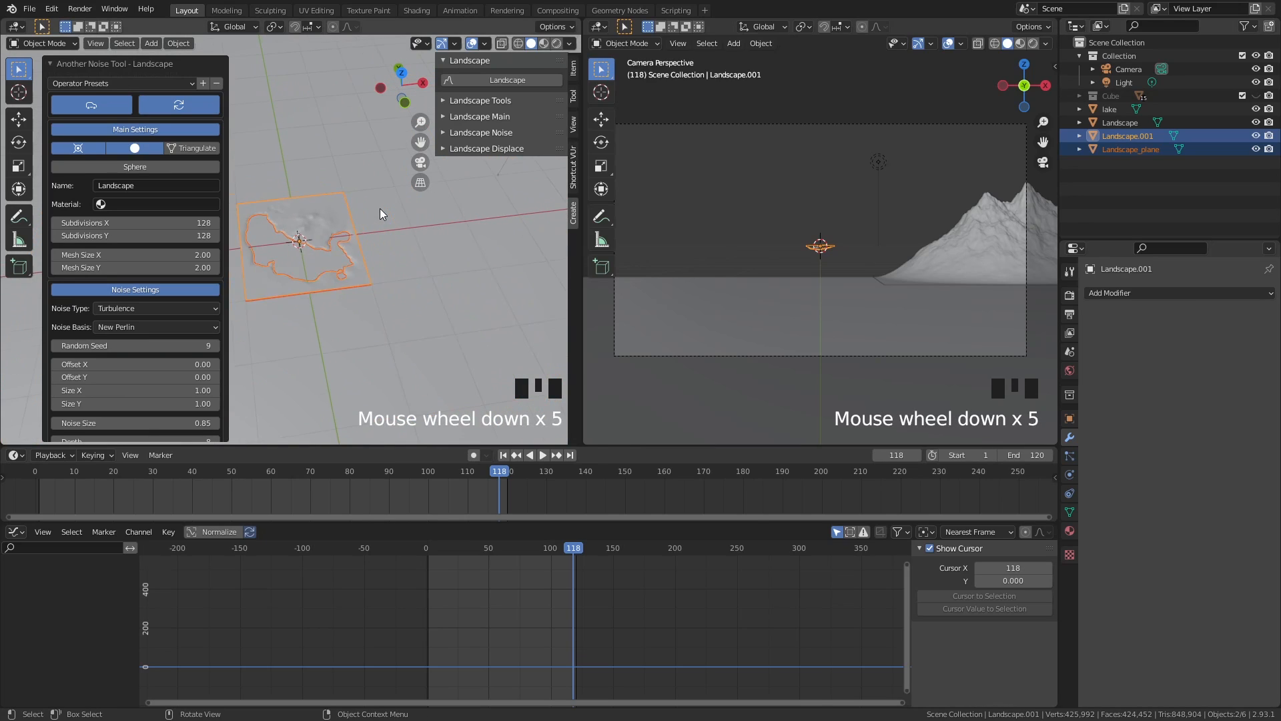
pyautogui.scroll(11, 353, 205)
pyautogui.scroll(8, 336, 207)
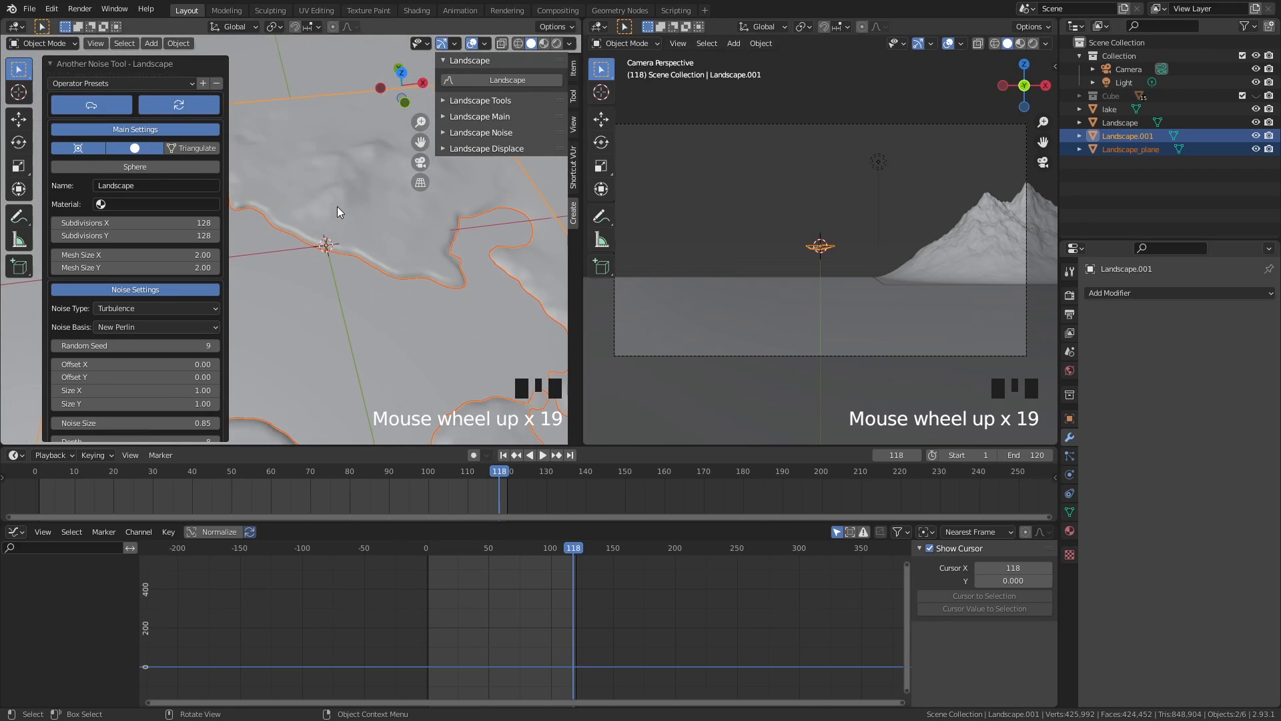
pyautogui.click(161, 221)
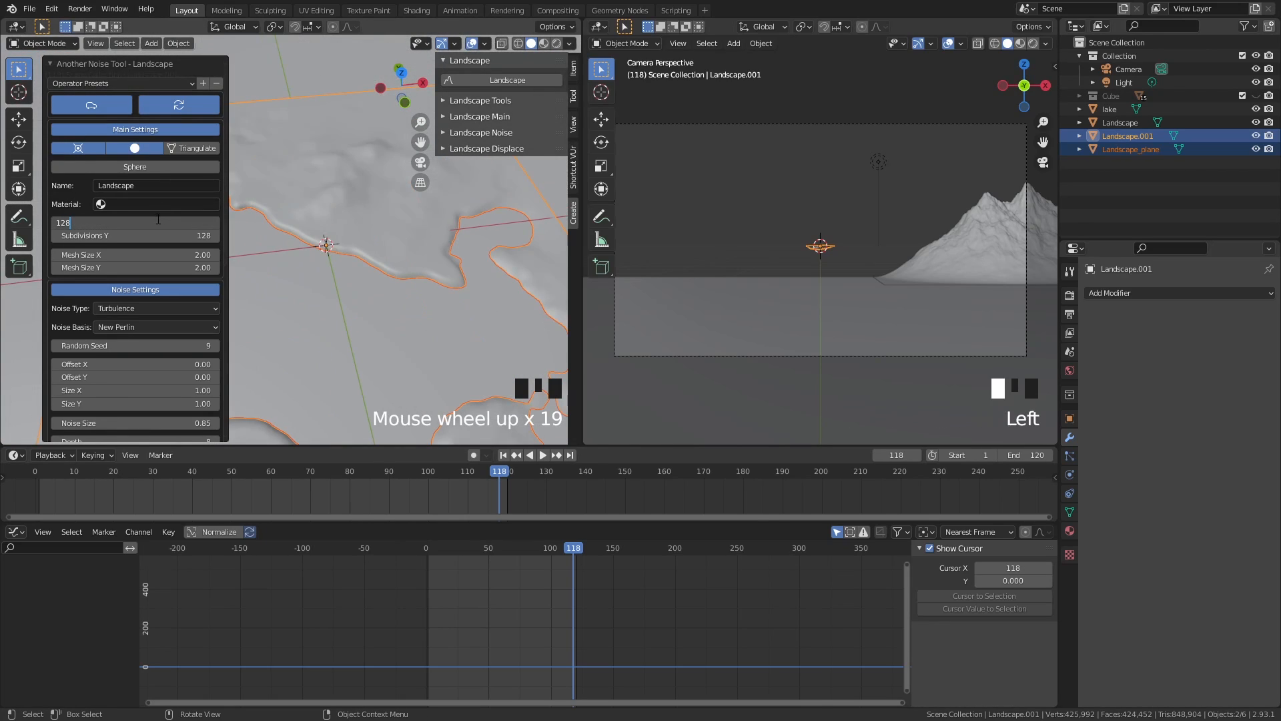
pyautogui.write('640')
pyautogui.press('Tab')
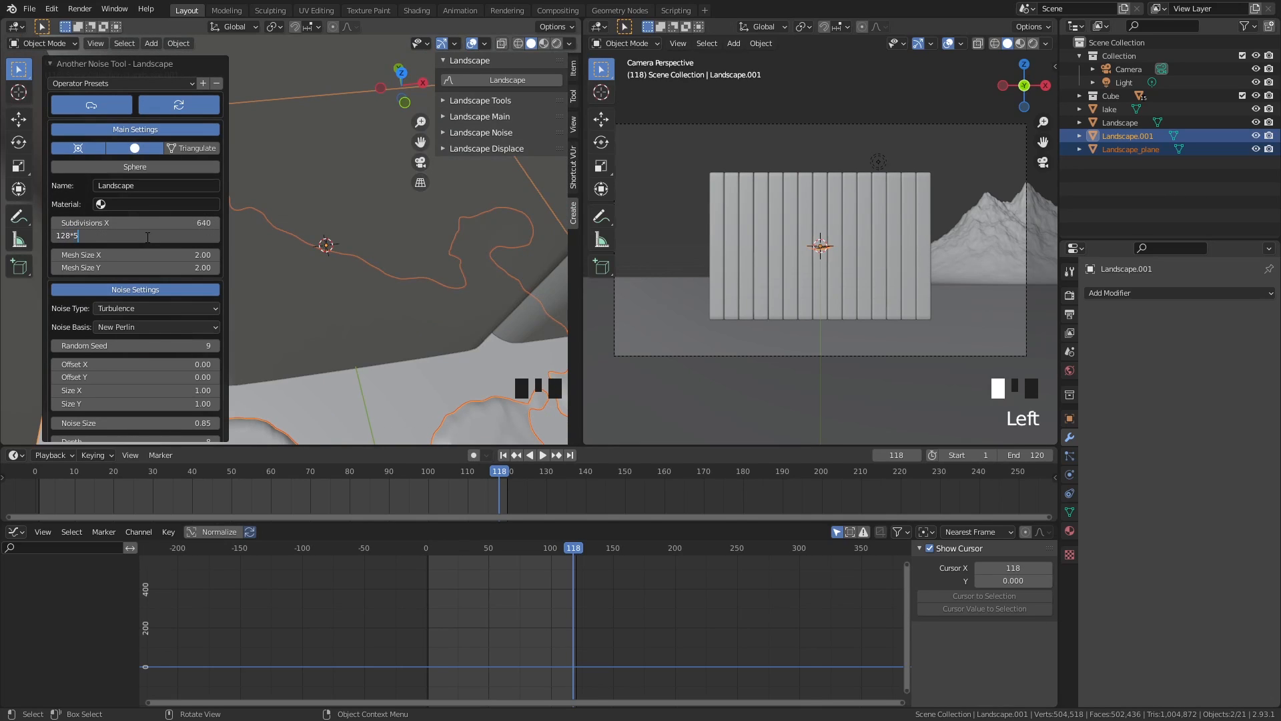
pyautogui.write('*5')
pyautogui.press('Return')
# Exclude the Cube collection once more and examine the subdivided lake terrain's shoreline detail
pyautogui.scroll(-10, 386, 243)
pyautogui.scroll(-2, 385, 243)
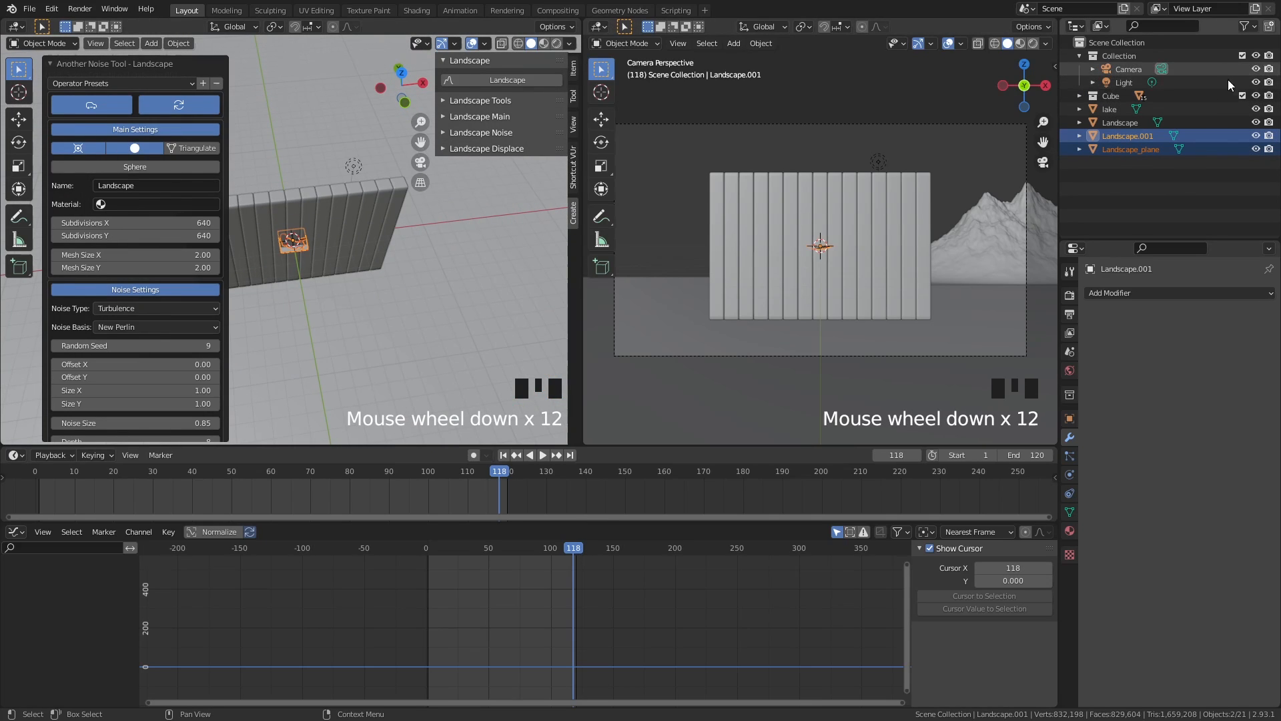
pyautogui.click(1243, 95)
pyautogui.scroll(-7, 345, 203)
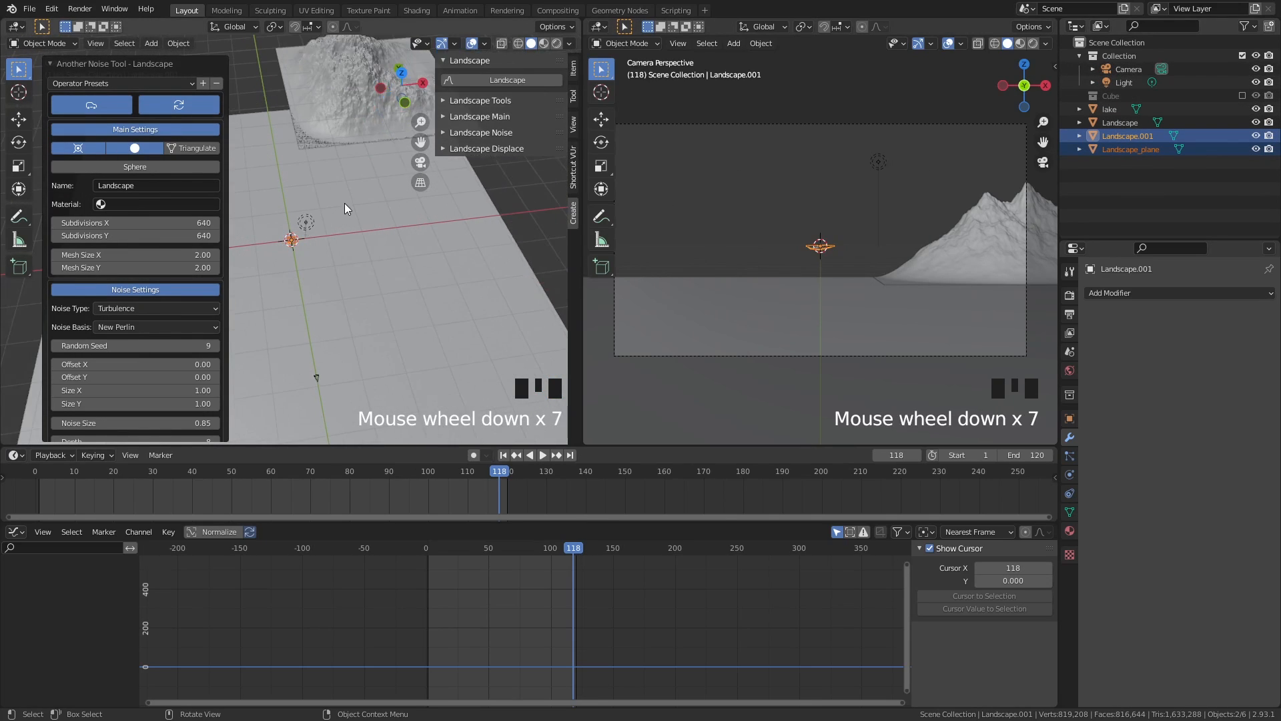
pyautogui.scroll(20, 317, 229)
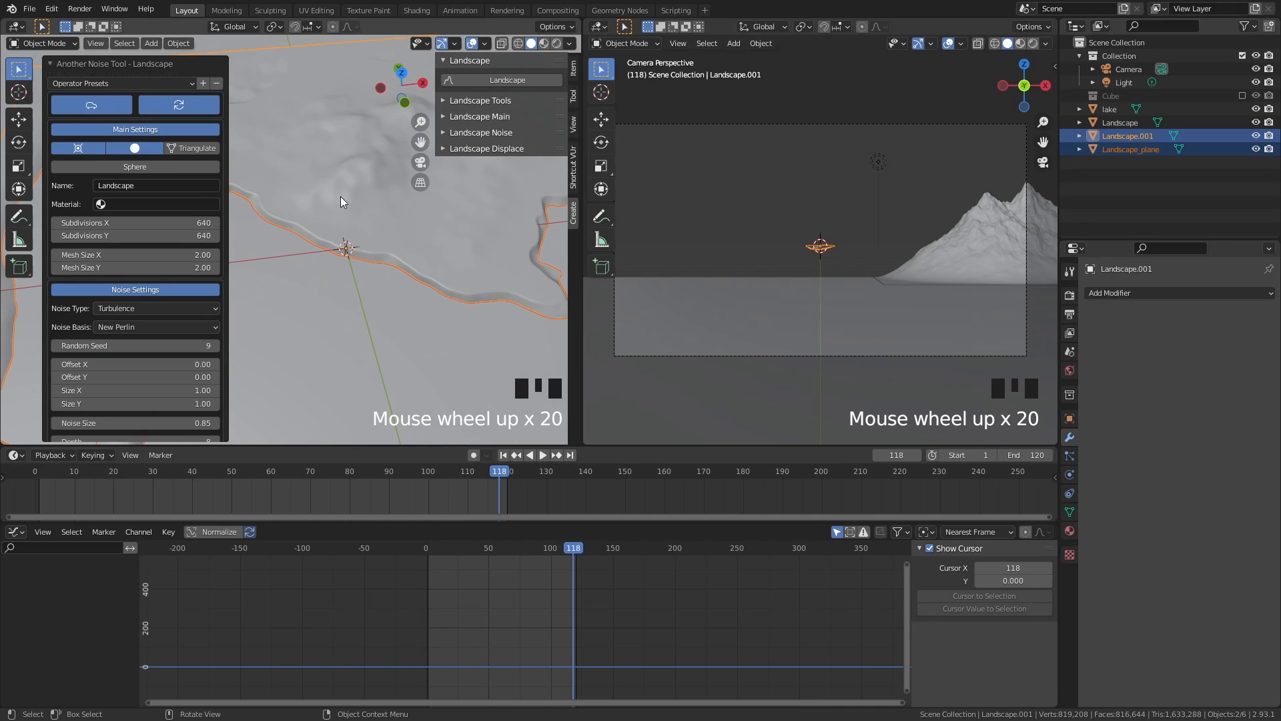
# Scale the lake terrain and its water plane up uniformly by a factor of about 27.4
pyautogui.scroll(-20, 385, 202)
pyautogui.press('s')
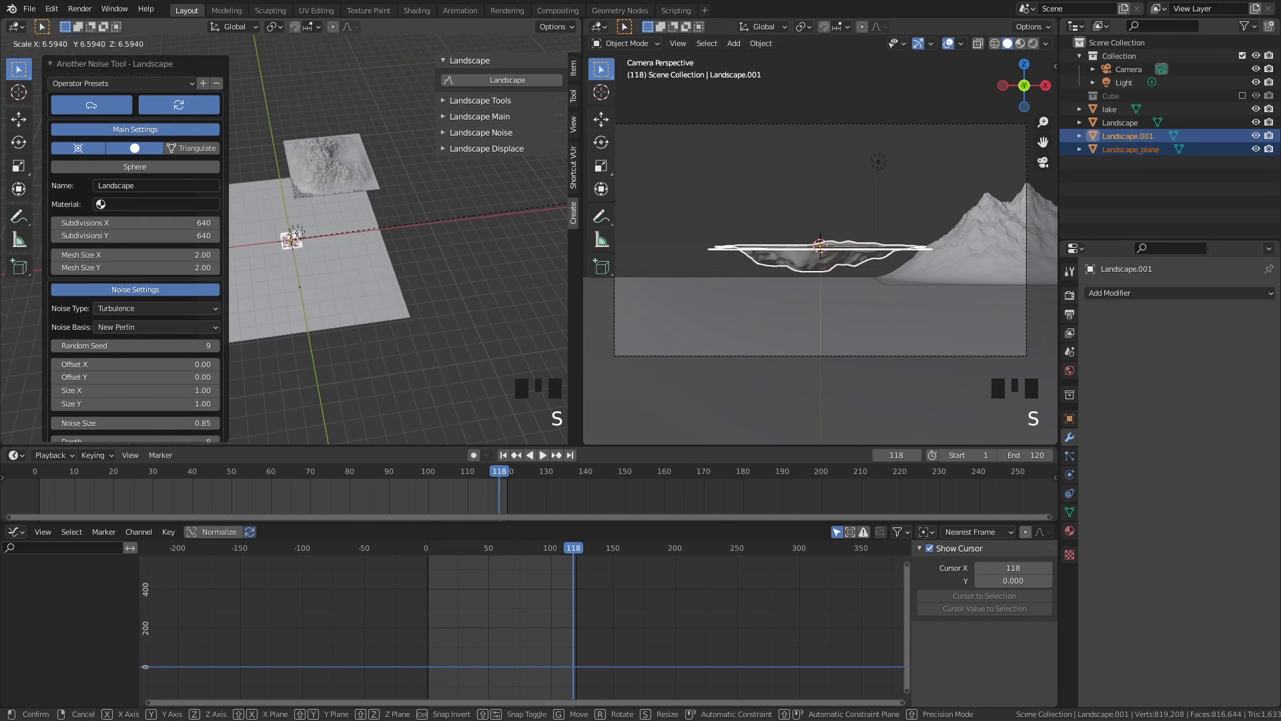
pyautogui.click(319, 279)
# Lower the lake terrain and its water plane about 6.6 m along Z, and raise them back about 0.66 m
pyautogui.scroll(4, 395, 195)
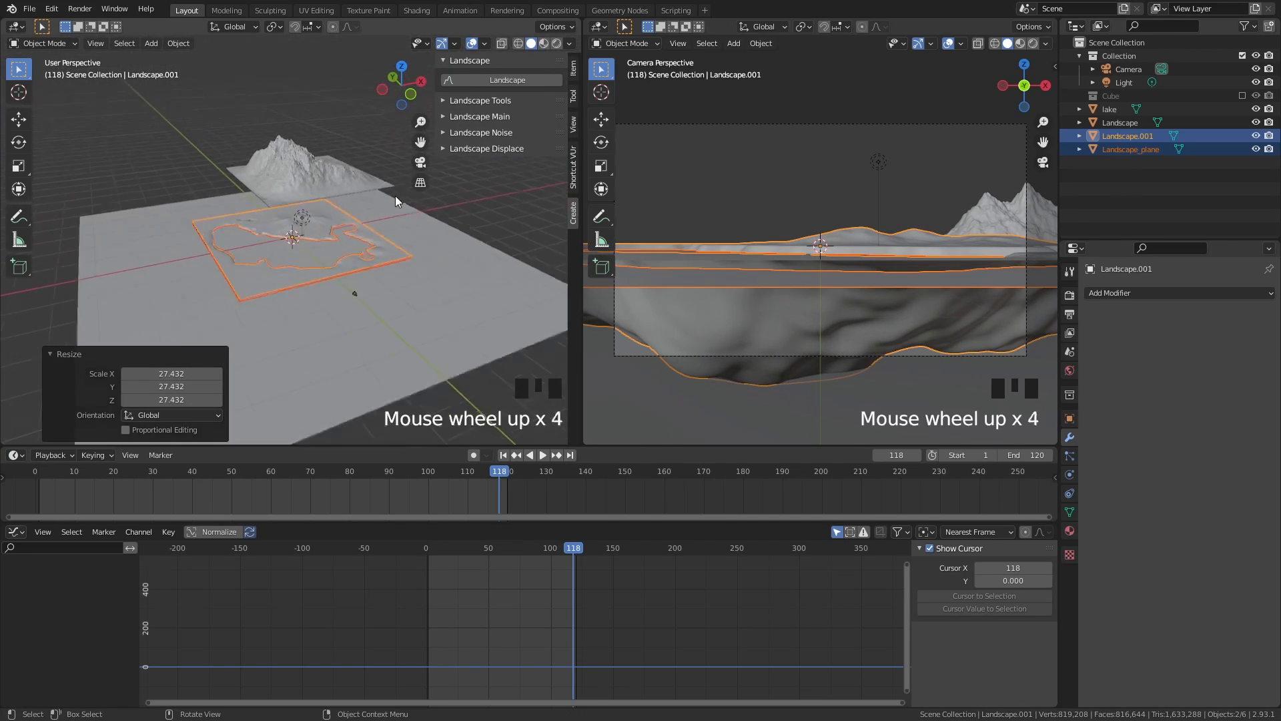
pyautogui.press('g')
pyautogui.press('z')
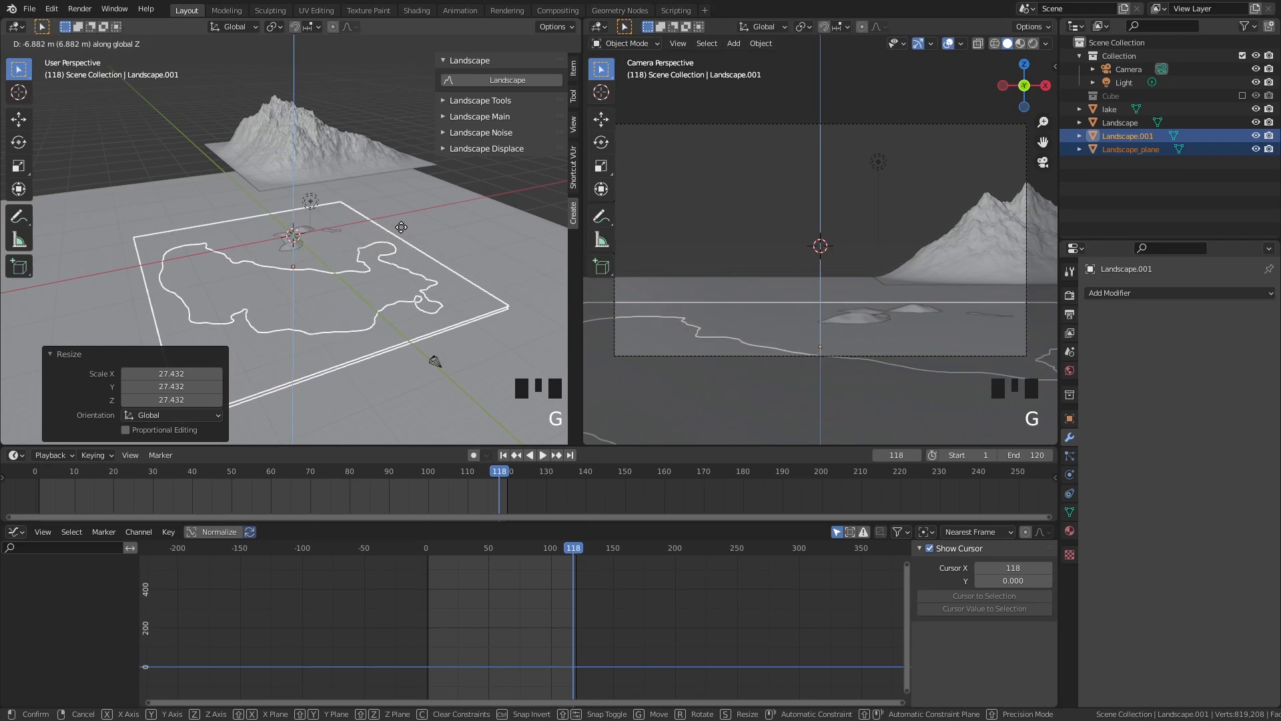
pyautogui.click(401, 226)
pyautogui.scroll(4, 375, 266)
pyautogui.moveTo(375, 267); pyautogui.dragTo(374, 241, button='middle')
pyautogui.press('g')
pyautogui.press('z')
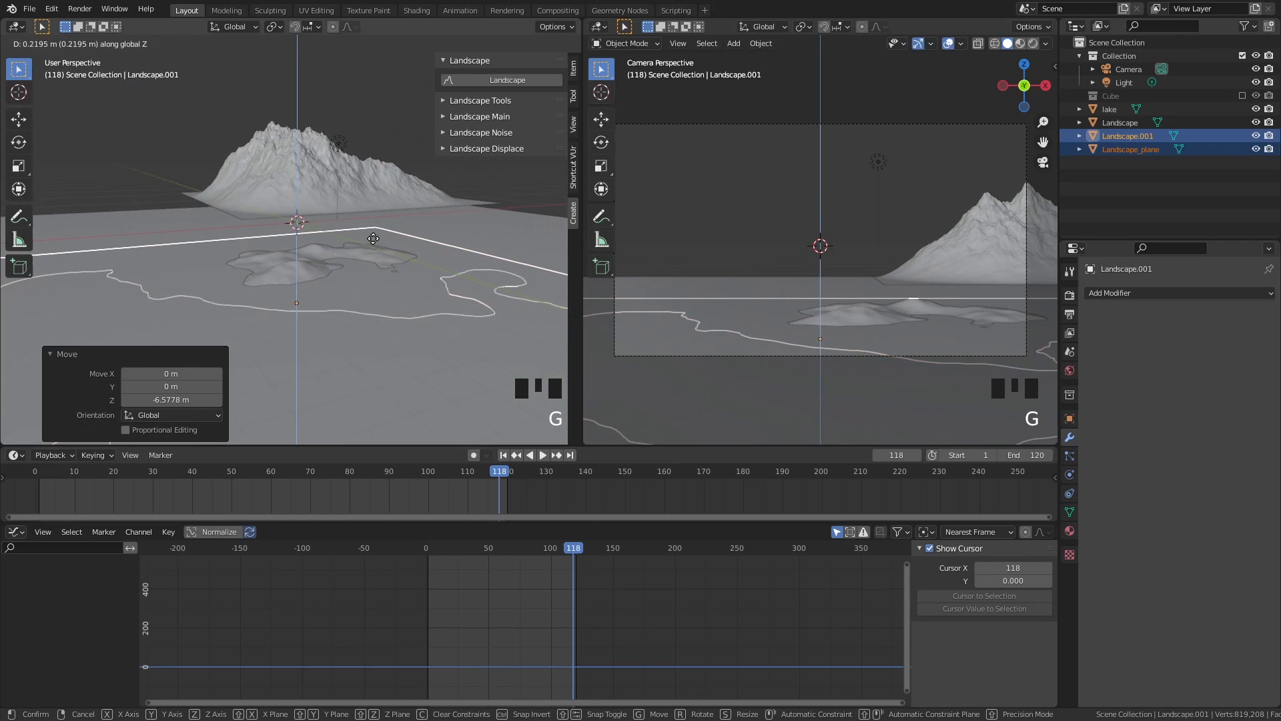
pyautogui.click(374, 234)
# Scale the lowered lake terrain and its water plane up by a further factor of about 1.48
pyautogui.scroll(-5, 374, 234)
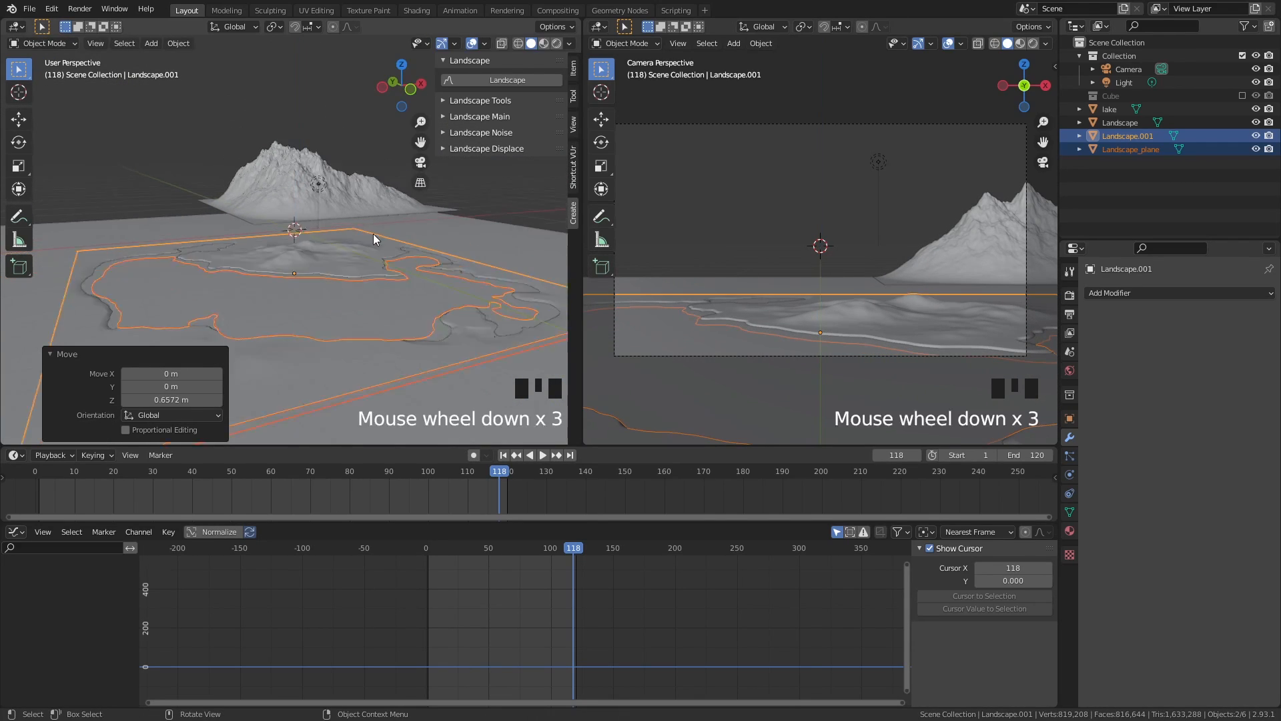
pyautogui.press('s')
pyautogui.click(427, 237)
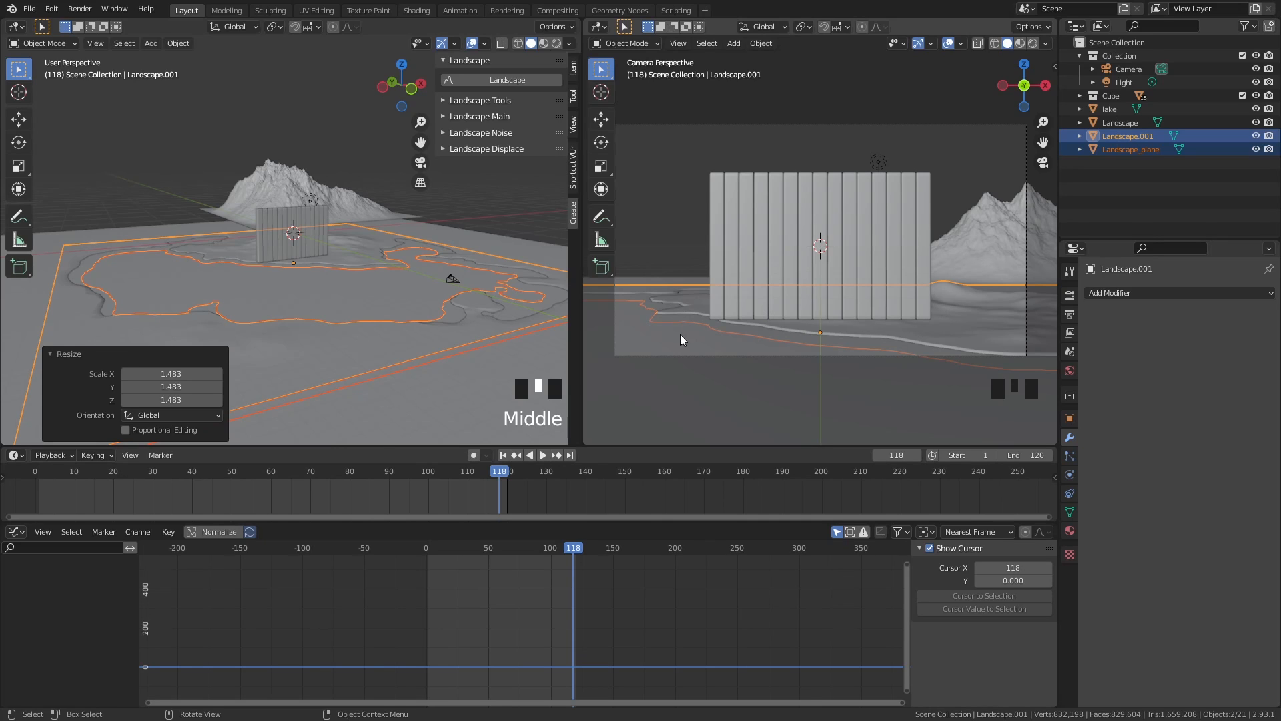
# Move the lake terrain and its water plane about 5.5 m along X and 9.2 m along Y in top view
pyautogui.moveTo(213, 292); pyautogui.dragTo(270, 355, button='middle')
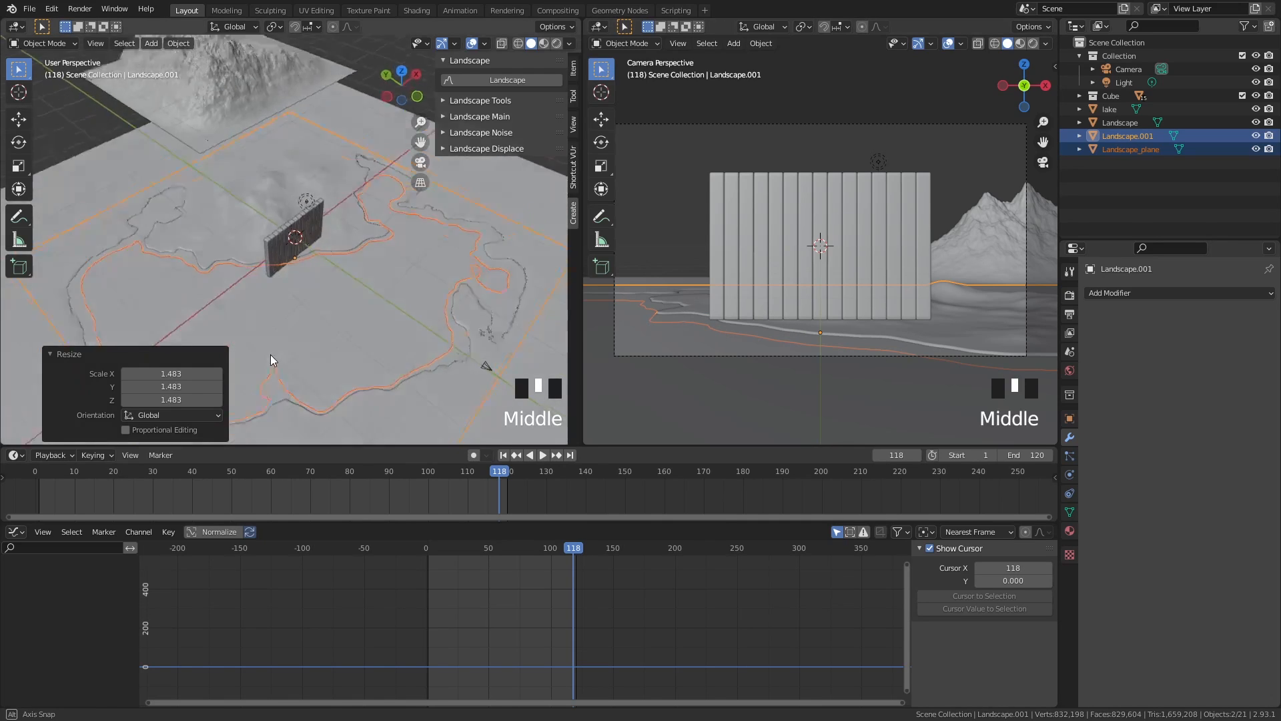
pyautogui.scroll(-4, 318, 307)
pyautogui.press('KP_7')
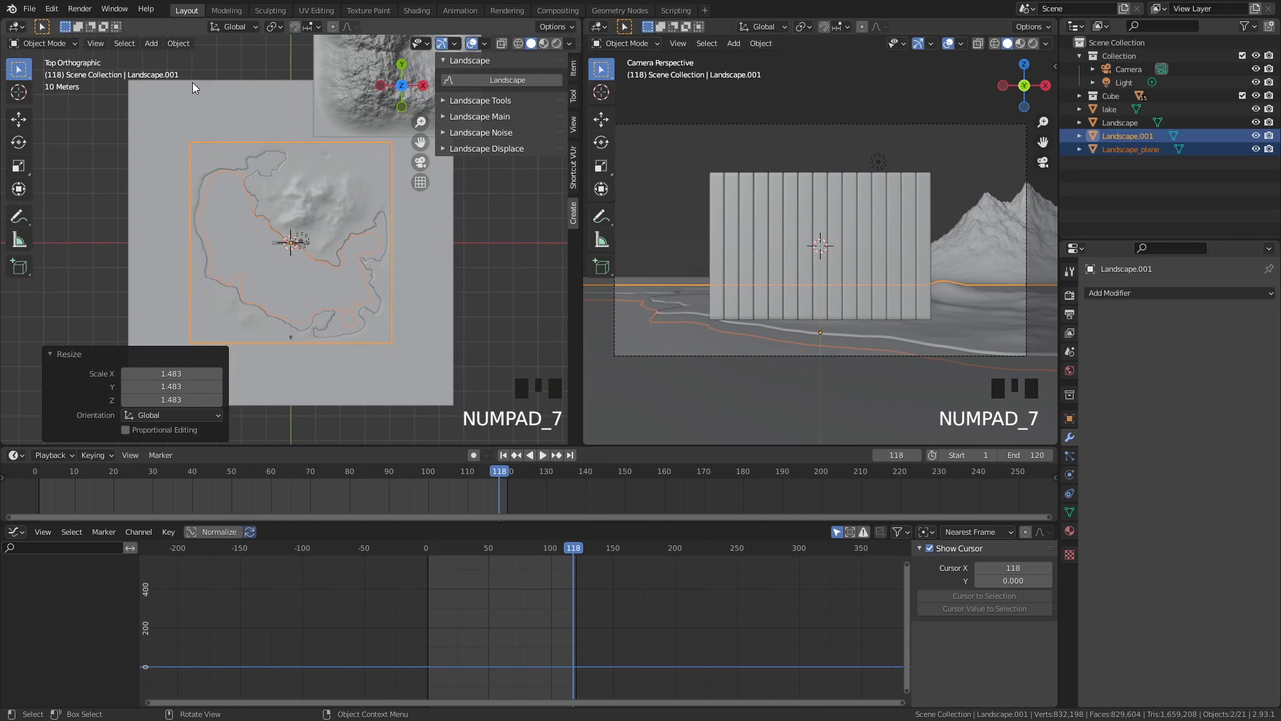
pyautogui.press('g')
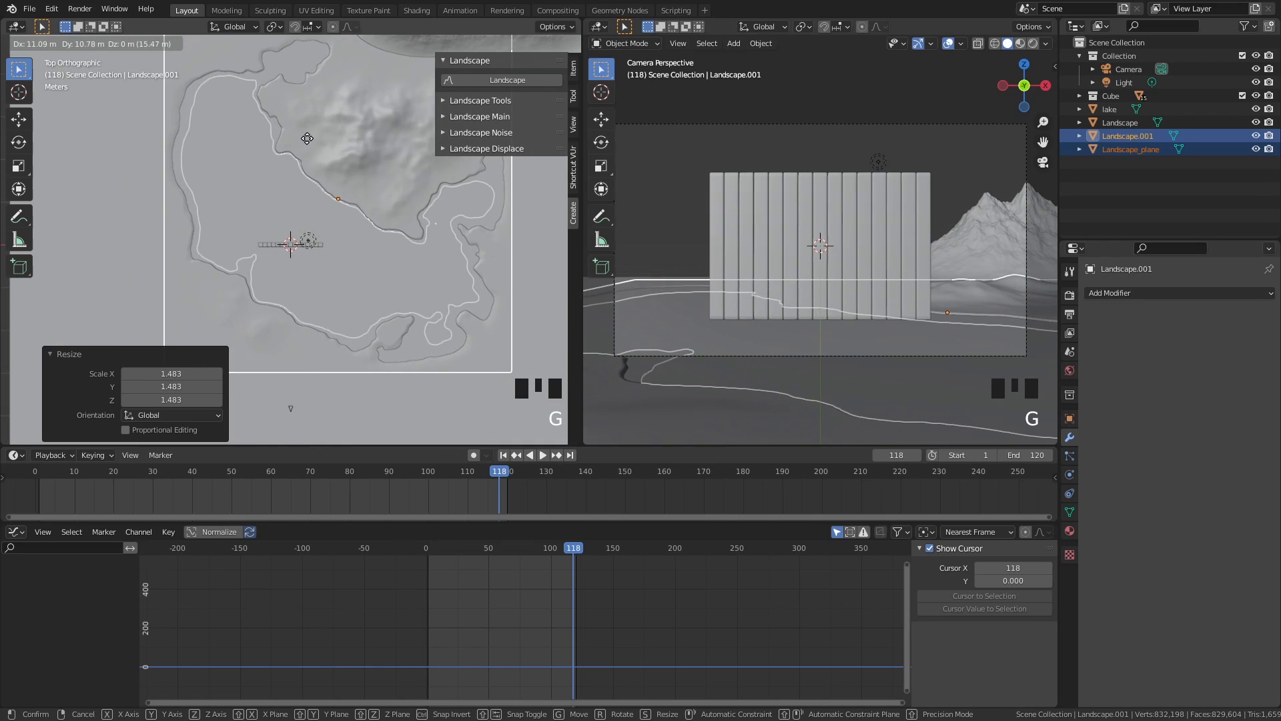
pyautogui.click(329, 178)
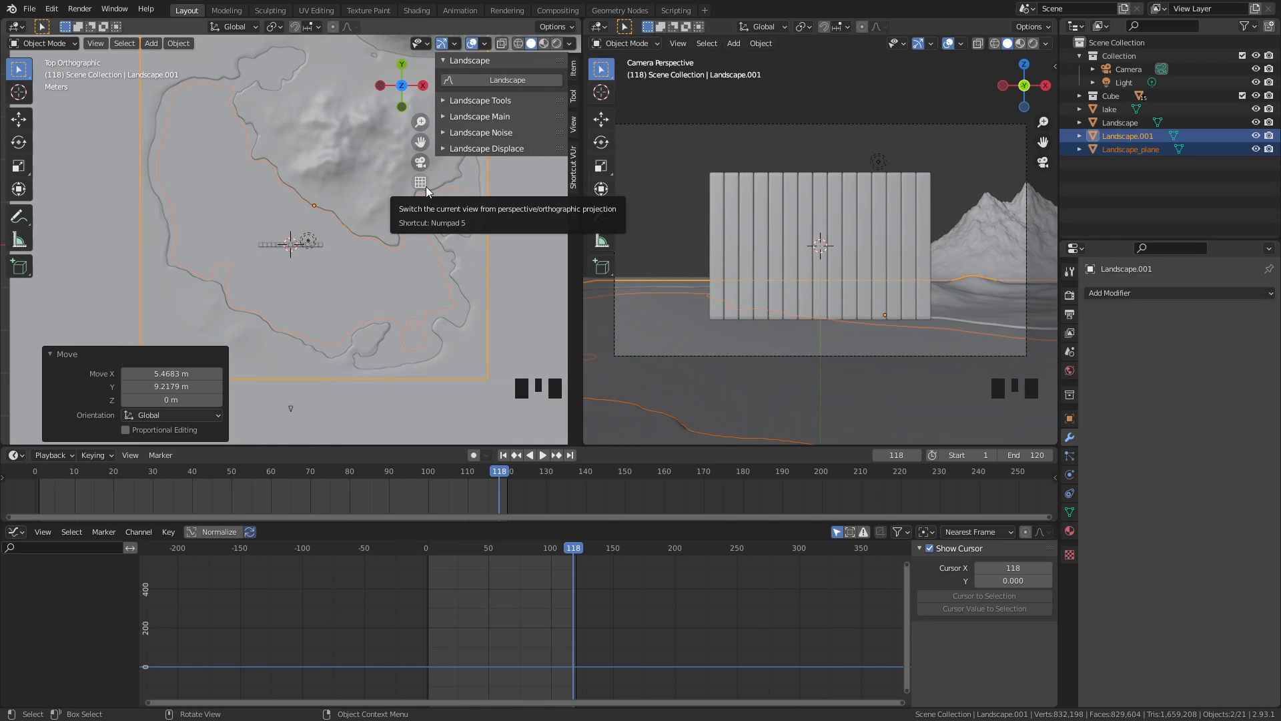
# Rotate the lake terrain and its water plane about 14.6° around the vertical axis and scale them up by about 1.23
pyautogui.press('r')
pyautogui.click(458, 225)
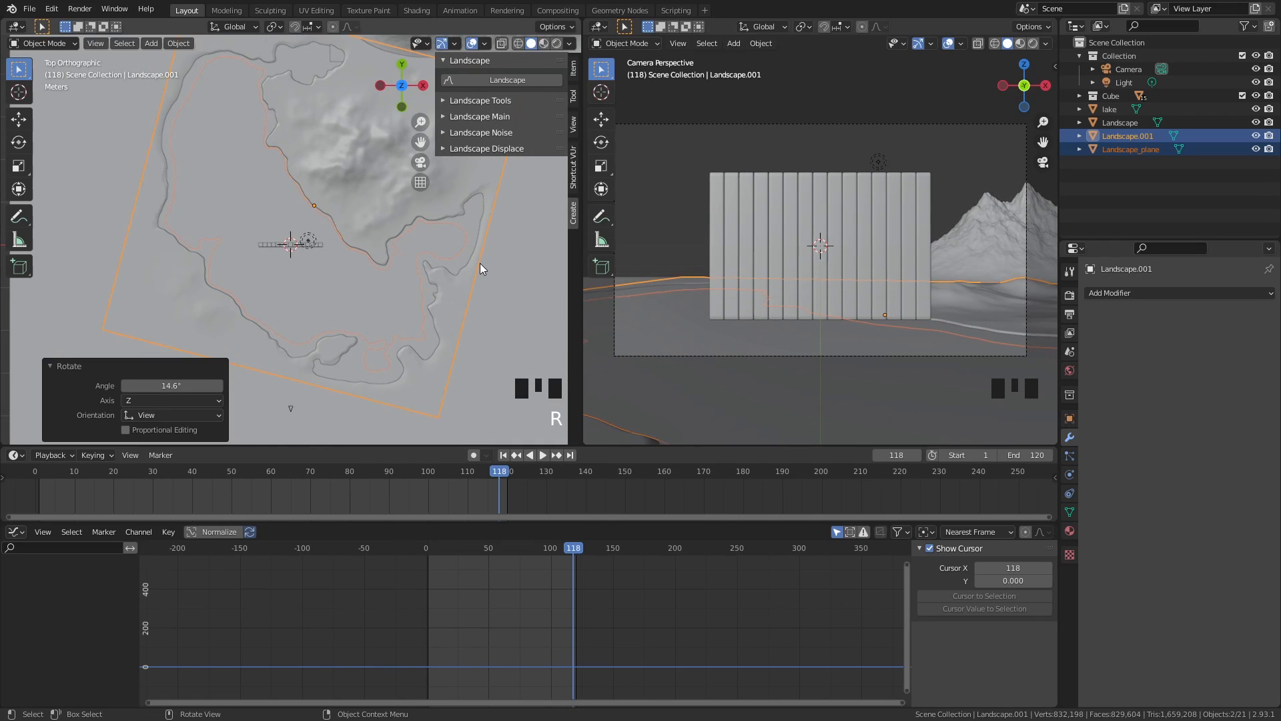
pyautogui.scroll(-3, 479, 263)
pyautogui.keyDown('shift'); pyautogui.moveTo(390, 189); pyautogui.dragTo(390, 282, button='middle'); pyautogui.keyUp('shift')
pyautogui.press('s')
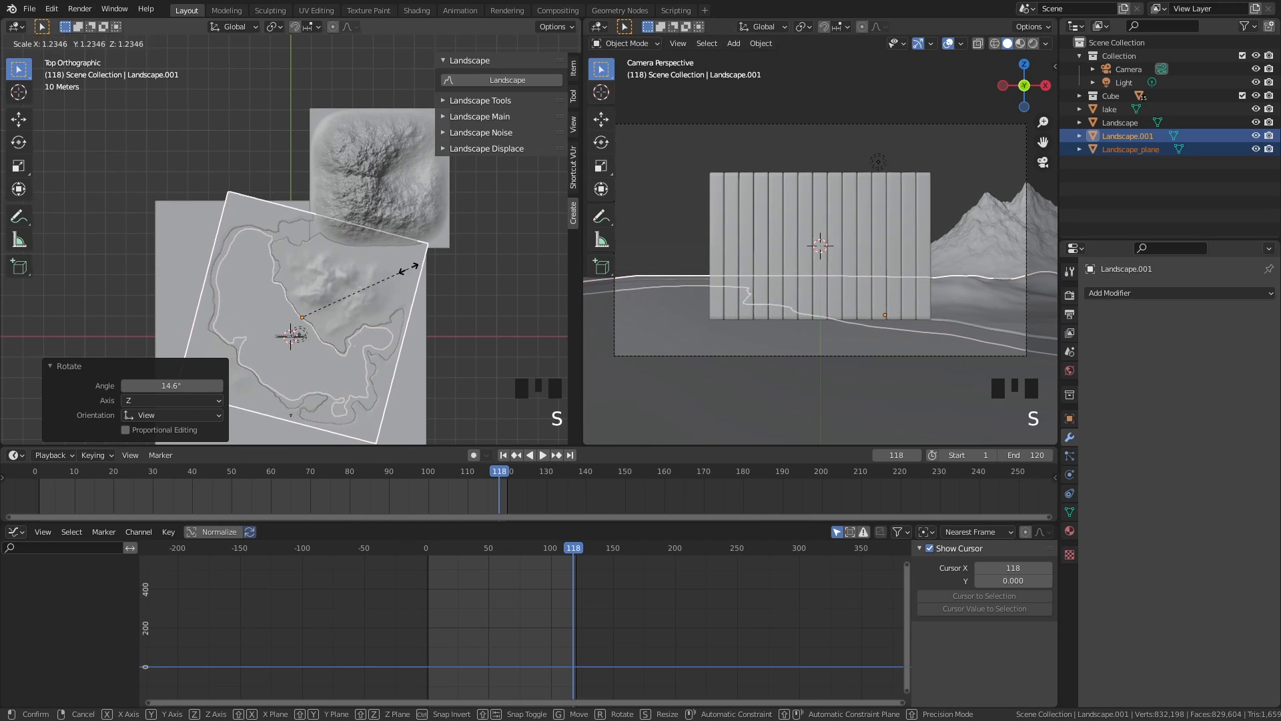
pyautogui.click(410, 268)
# Duplicate the mountain about -77.8 m along X and 6.5 m along Y, and rotate the copy about 9.15° around Z
pyautogui.click(370, 168)
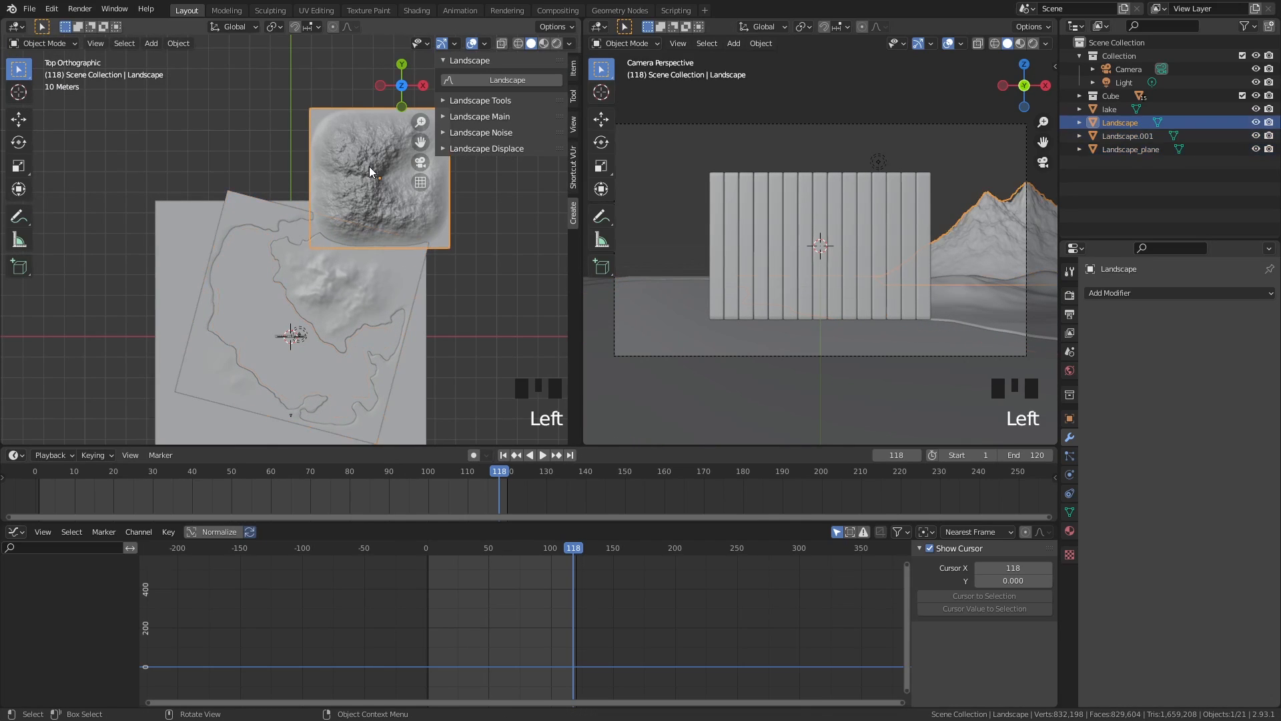
pyautogui.hotkey('shift', 'd')
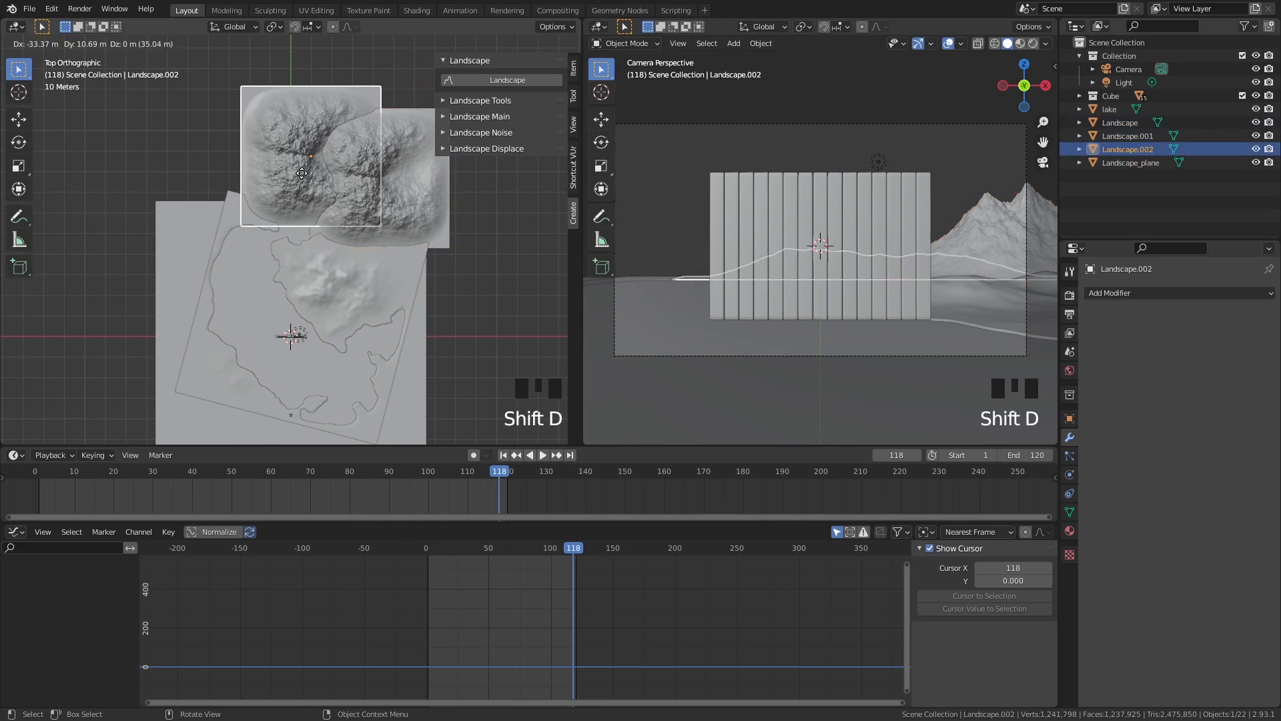
pyautogui.click(214, 175)
pyautogui.press('r')
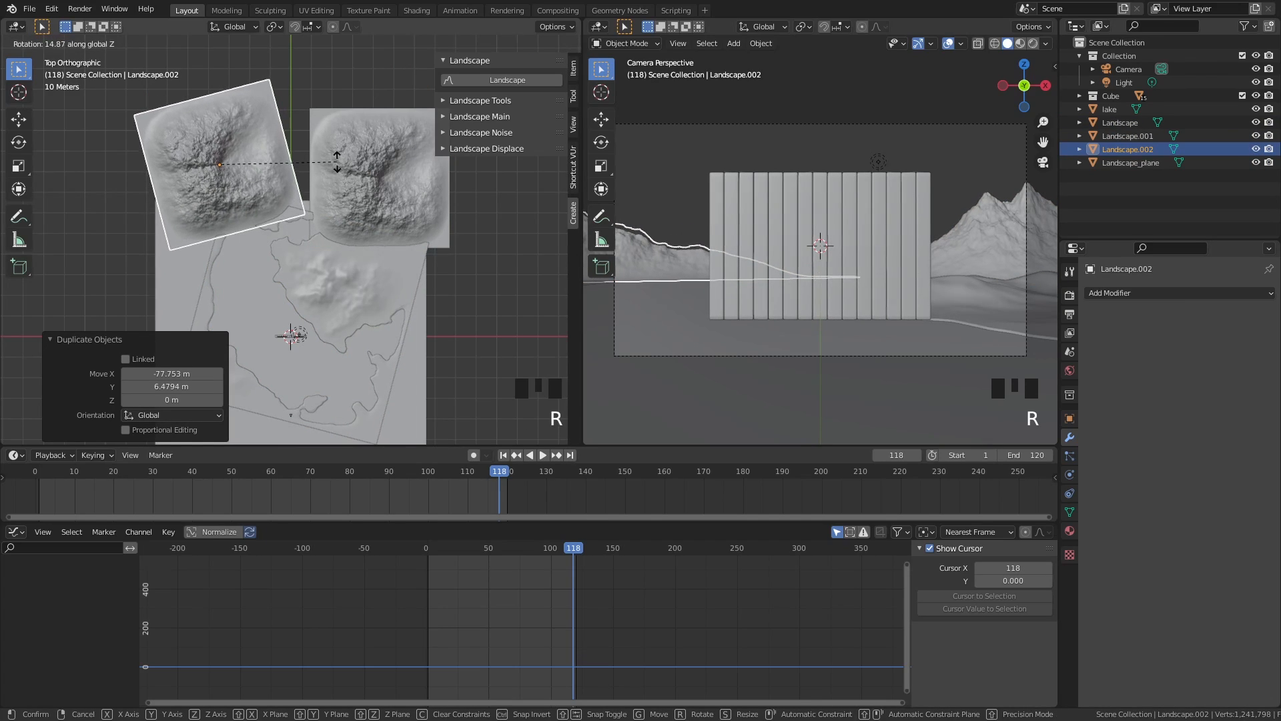
pyautogui.click(333, 174)
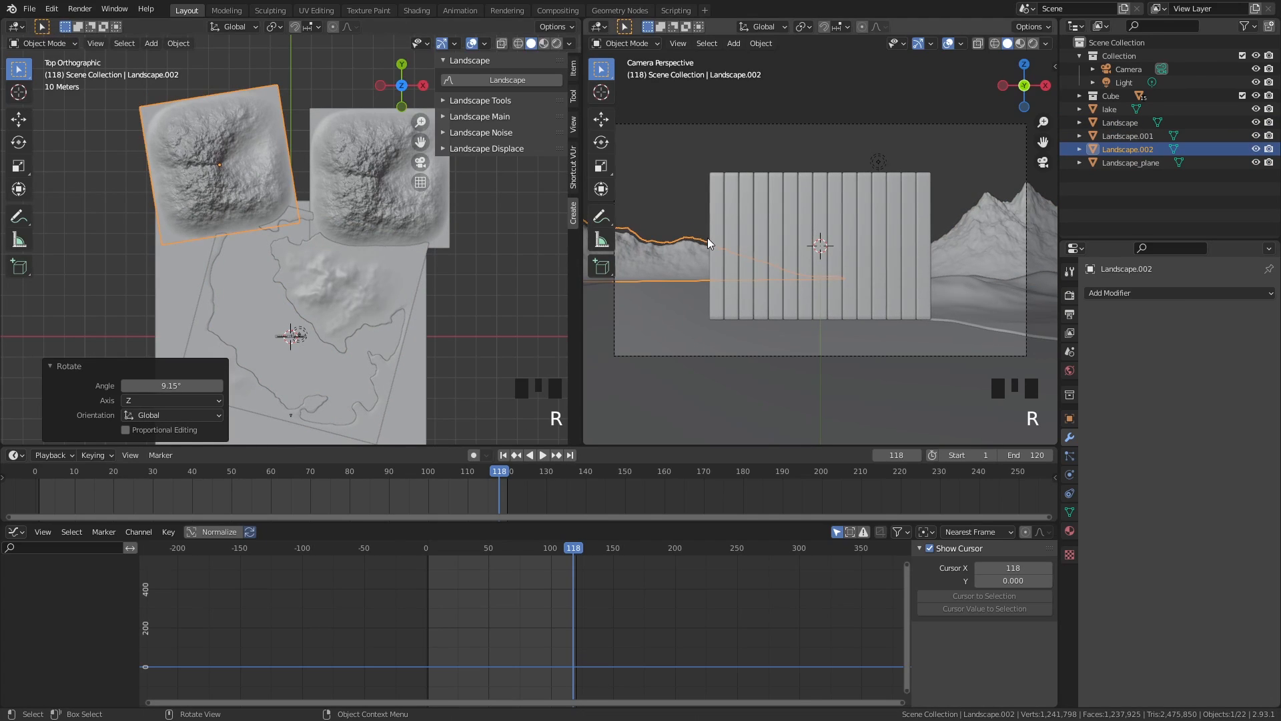
pyautogui.press('g')
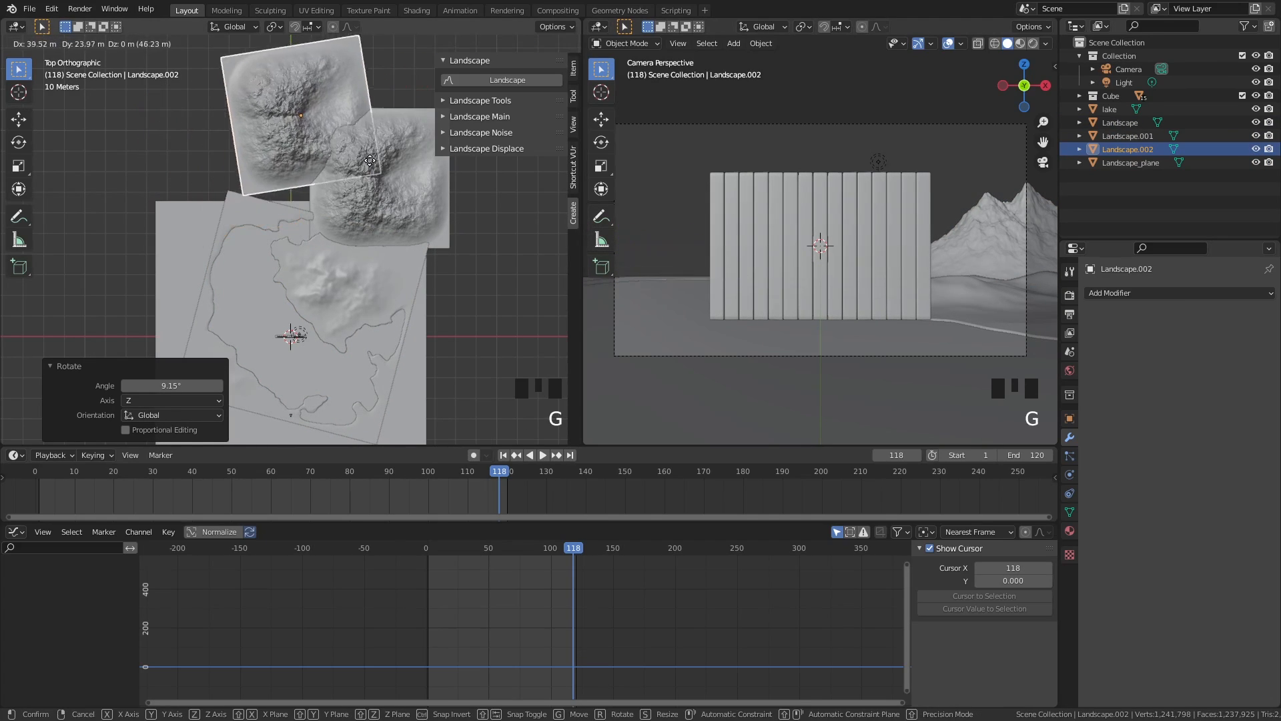
pyautogui.click(279, 197)
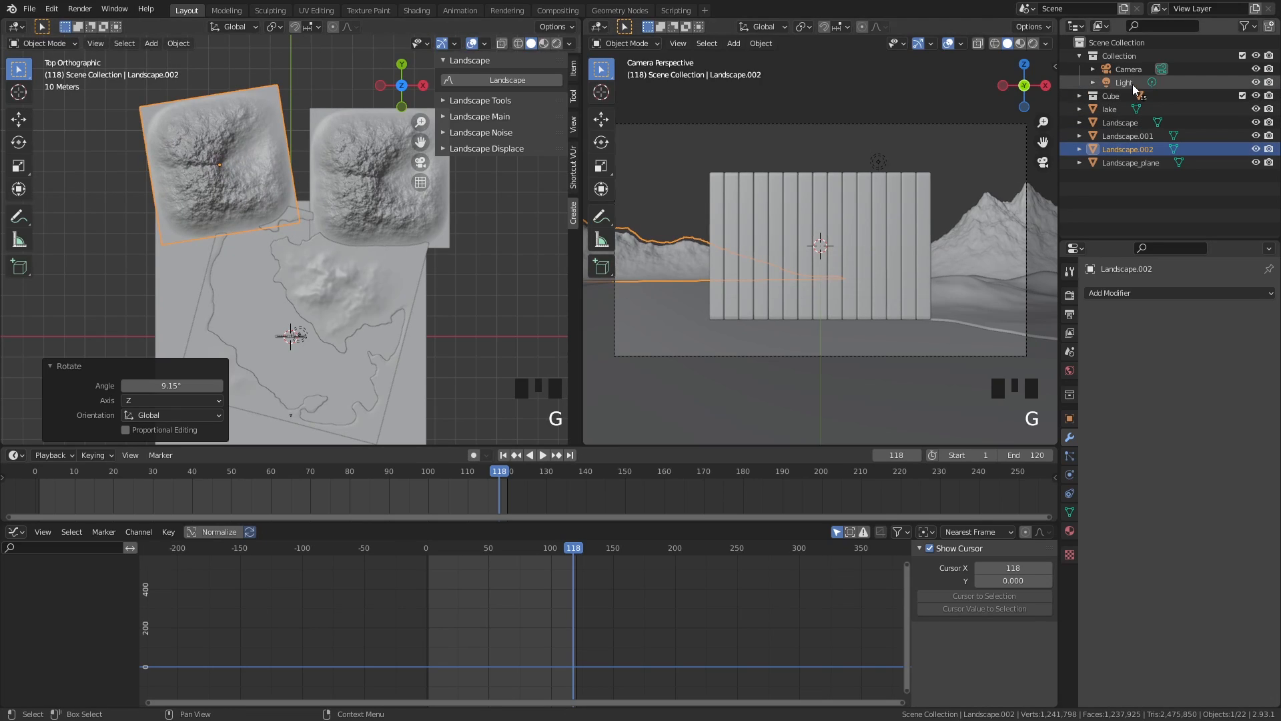
# Set the camera's clip end distance to 227 m so it covers the distant mountains
pyautogui.click(1127, 70)
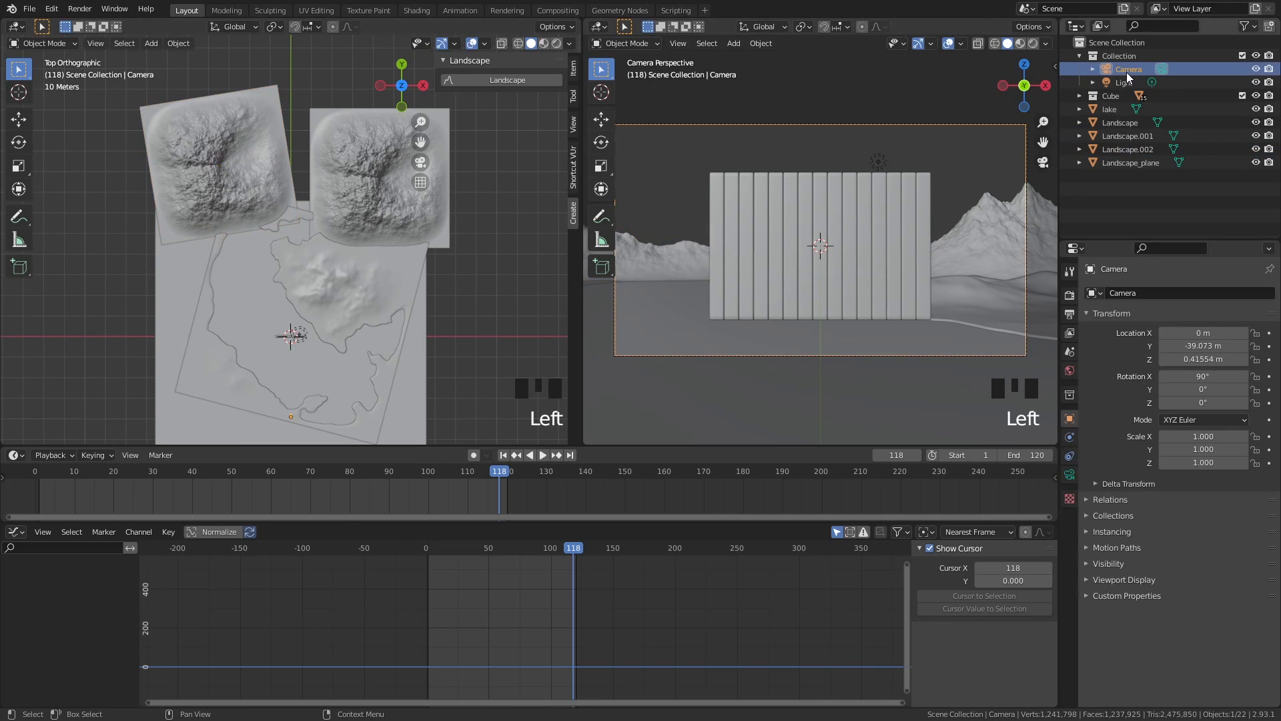
pyautogui.click(1069, 475)
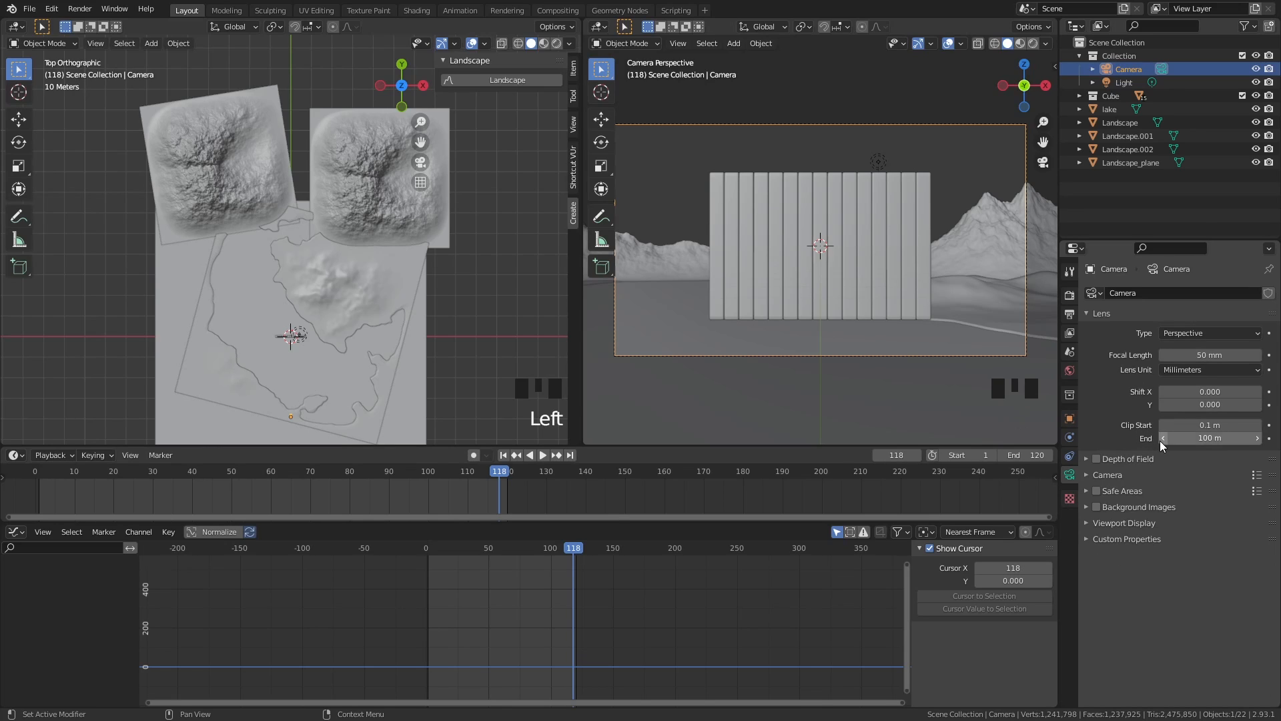
pyautogui.moveTo(1161, 440); pyautogui.dragTo(1201, 439)
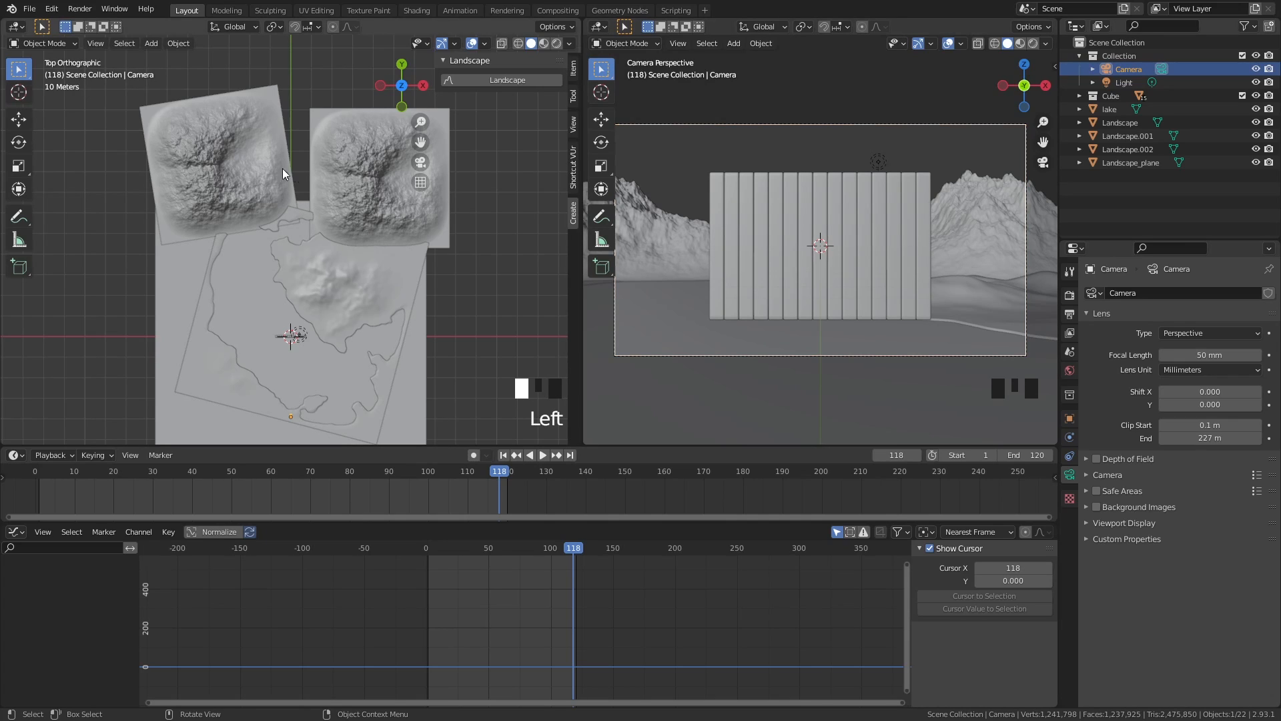
pyautogui.click(359, 182)
pyautogui.scroll(-3, 359, 182)
pyautogui.keyDown('shift'); pyautogui.moveTo(359, 181); pyautogui.dragTo(334, 225, button='middle'); pyautogui.keyUp('shift')
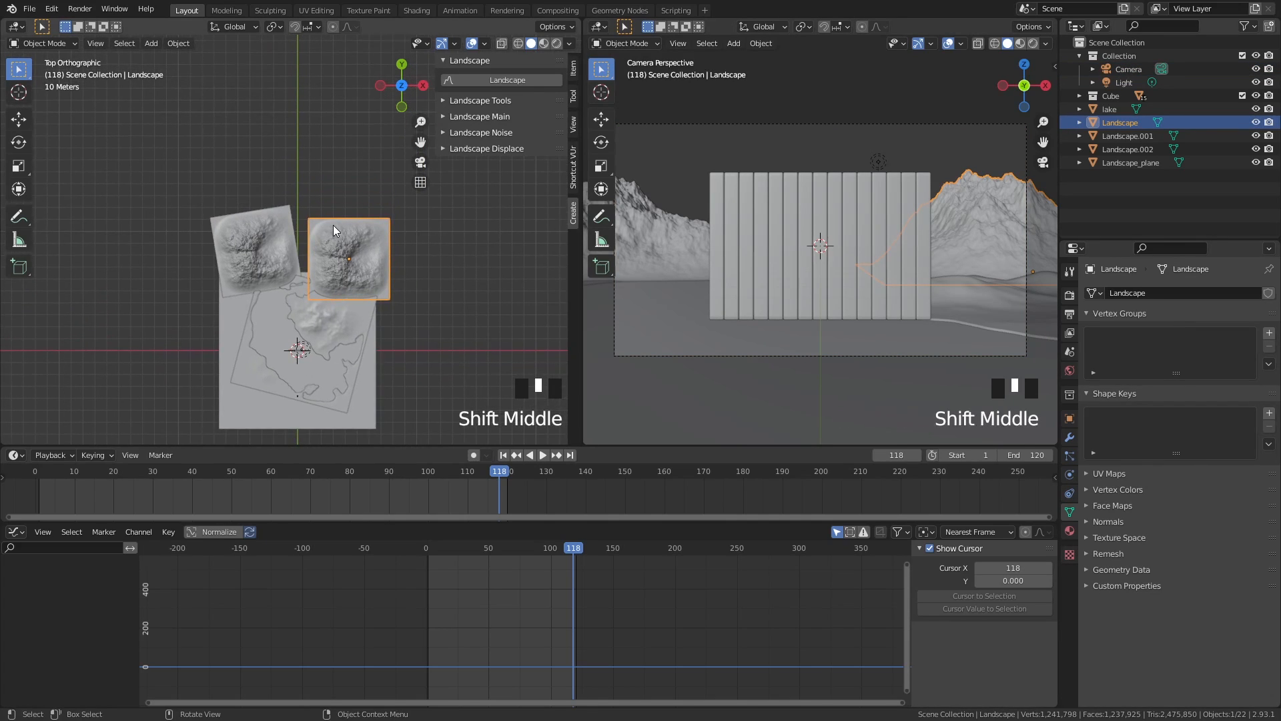
pyautogui.scroll(2, 334, 226)
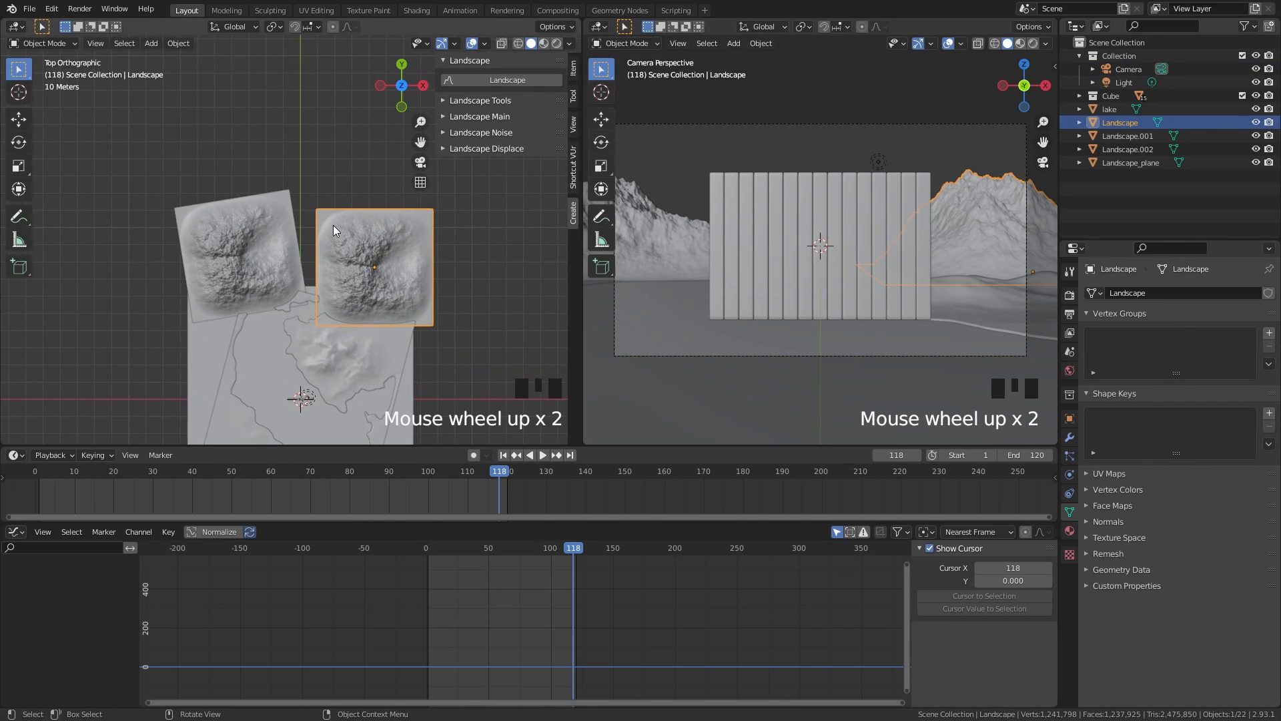
pyautogui.click(1130, 69)
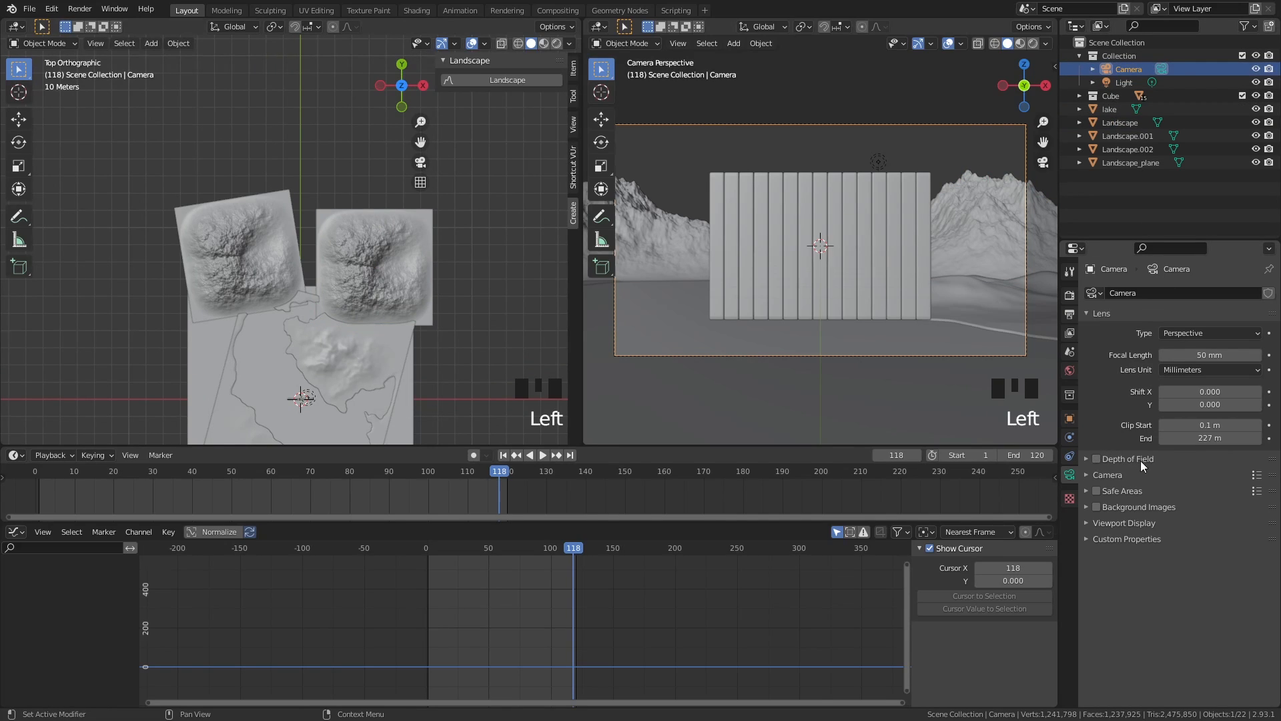
# Duplicate the original mountain to about -32 m along X and 115 m along Y, and scale the copy up by about 2.01
pyautogui.click(406, 264)
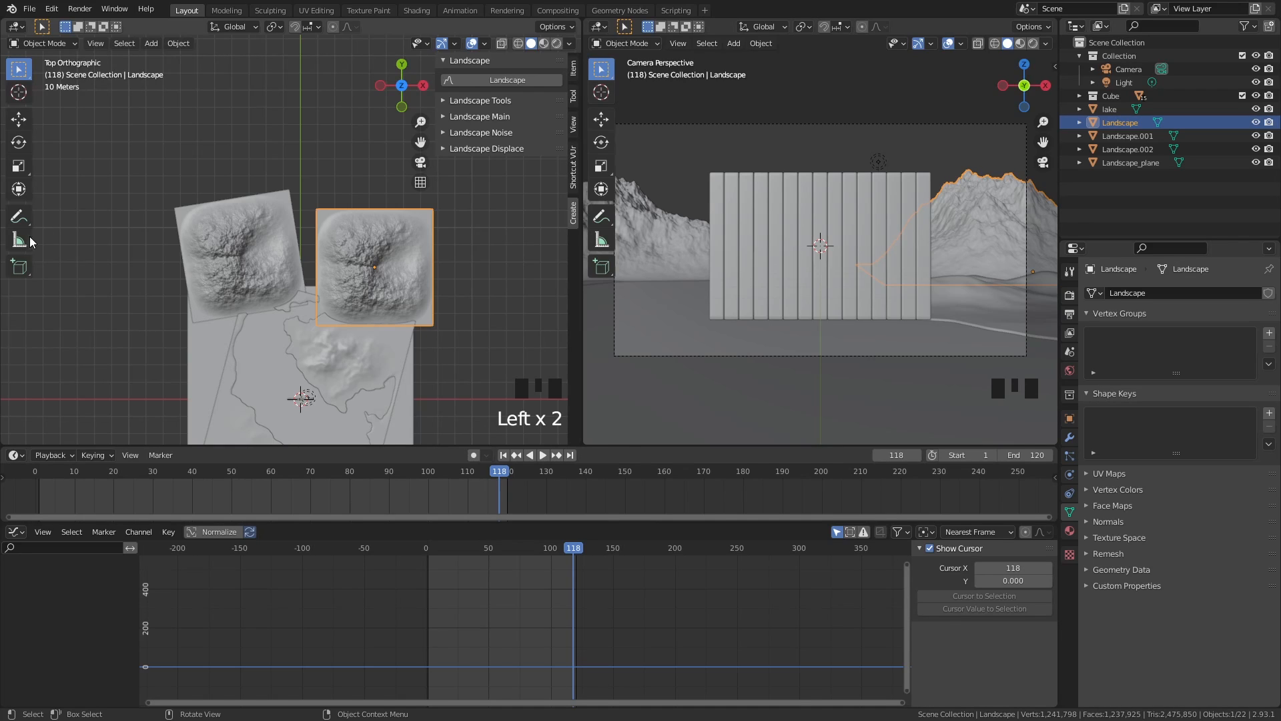
pyautogui.hotkey('shift', 'd')
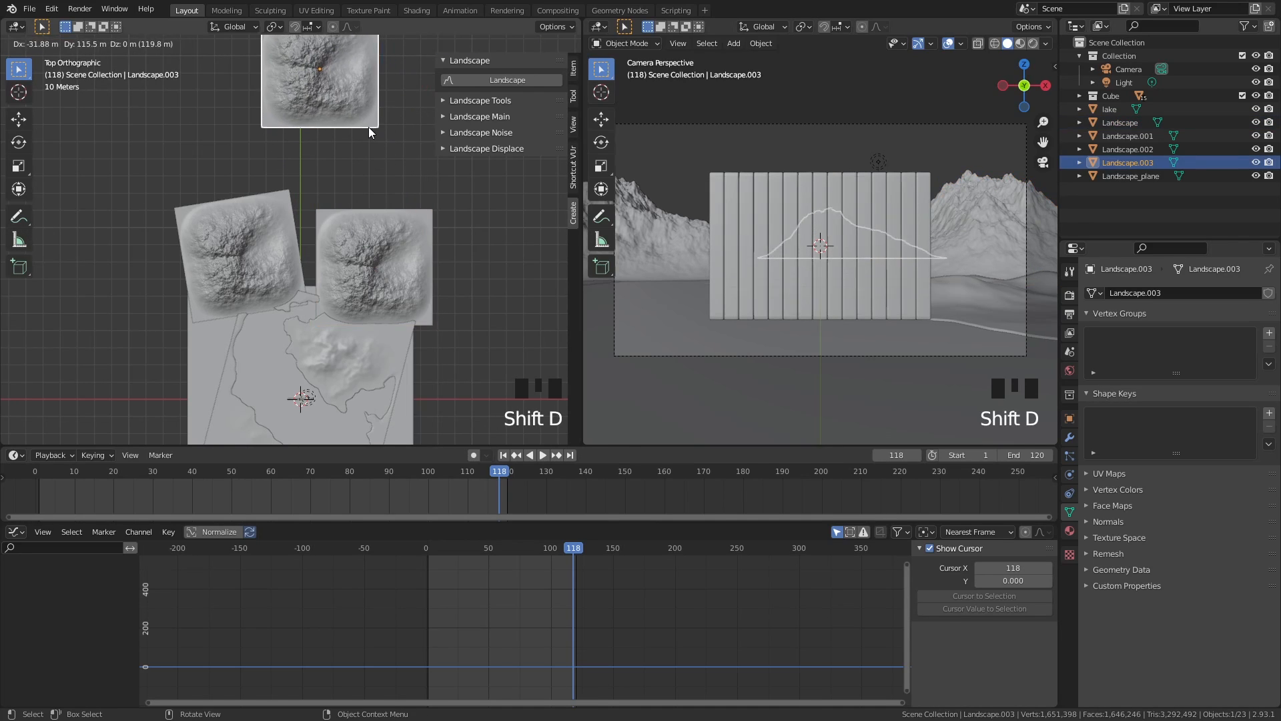
pyautogui.click(367, 126)
pyautogui.press('s')
pyautogui.click(552, 163)
pyautogui.press('g')
pyautogui.press('z')
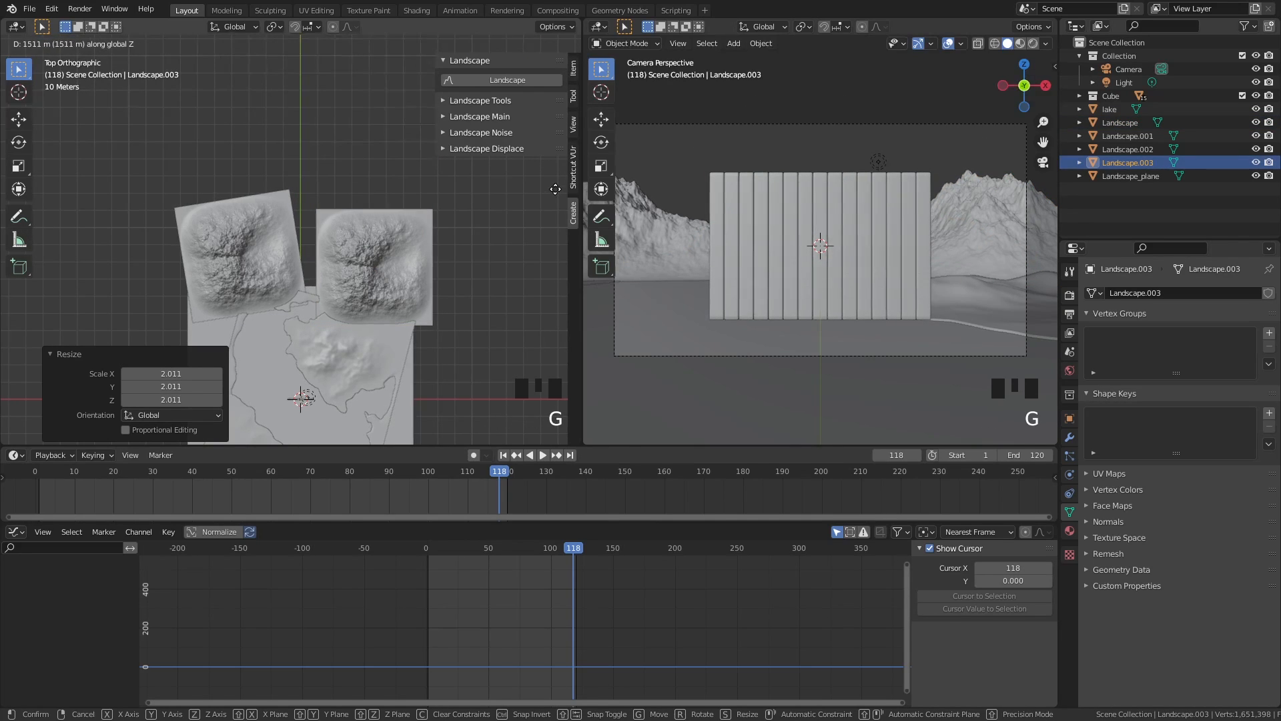
pyautogui.rightClick(468, 180)
# Lower the enlarged background mountain about 19.2 m along Z
pyautogui.moveTo(394, 204); pyautogui.dragTo(460, 120, button='middle')
pyautogui.press('g')
pyautogui.press('z')
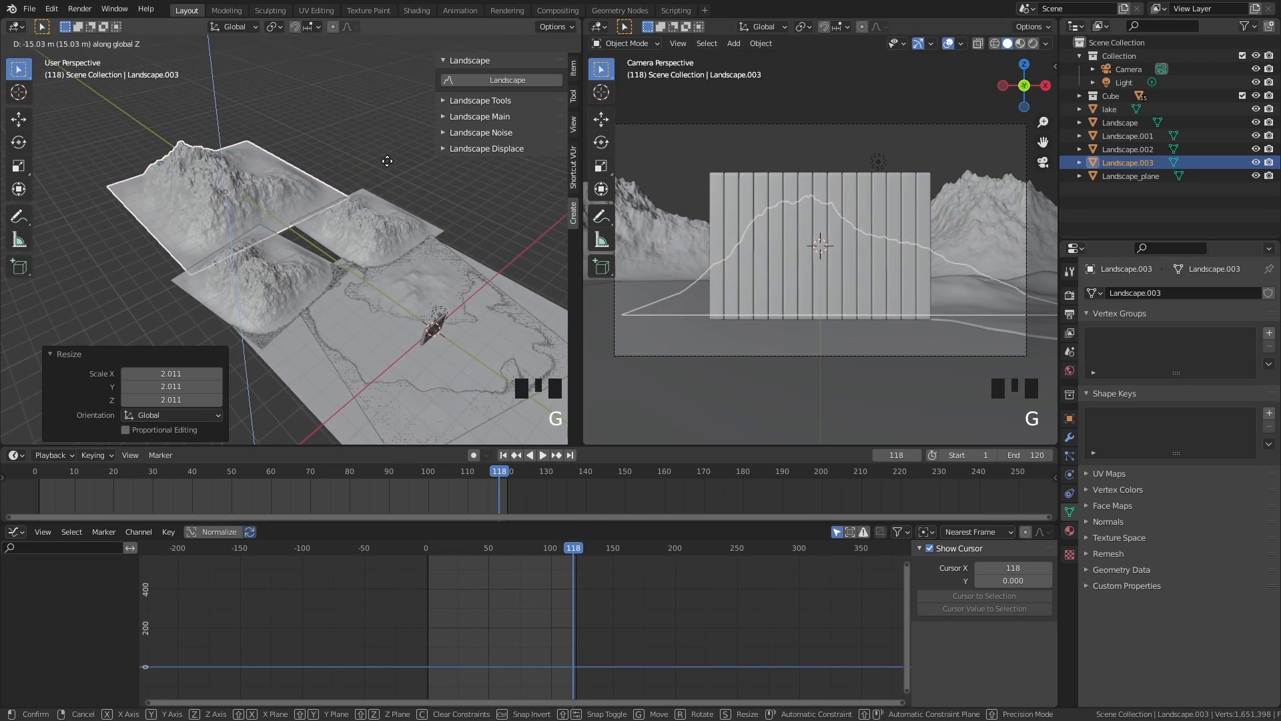
pyautogui.click(385, 184)
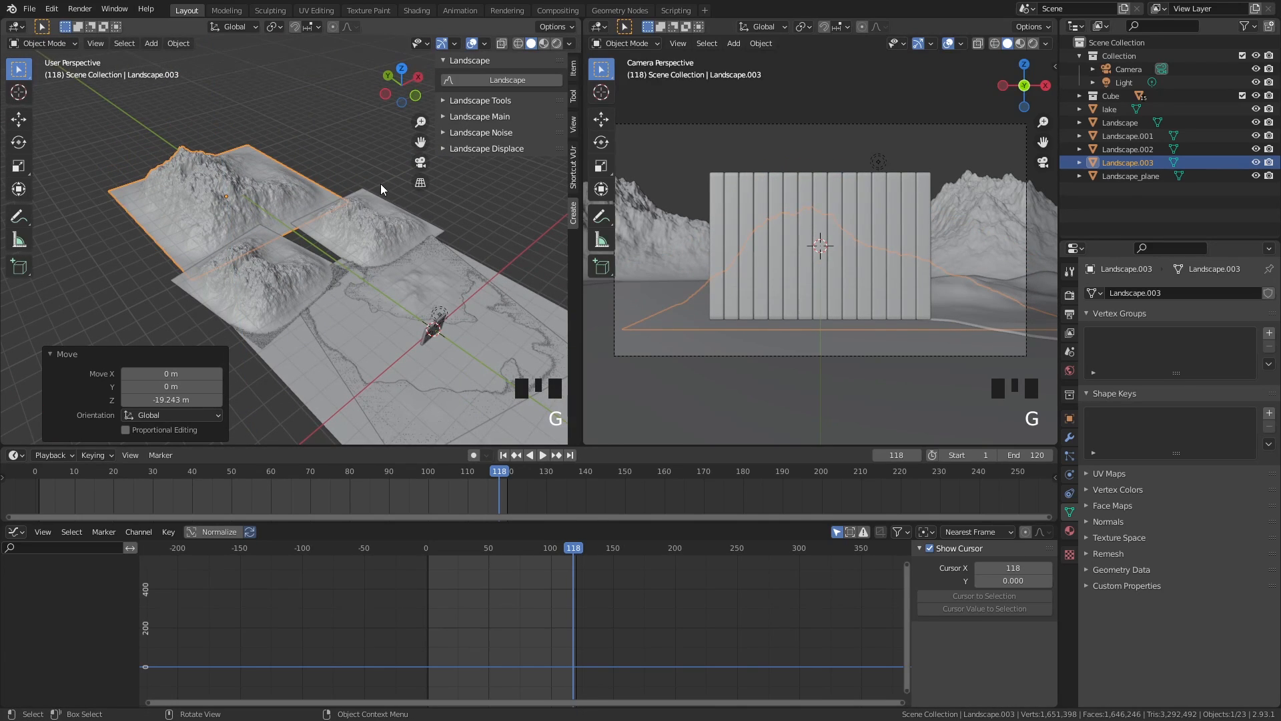
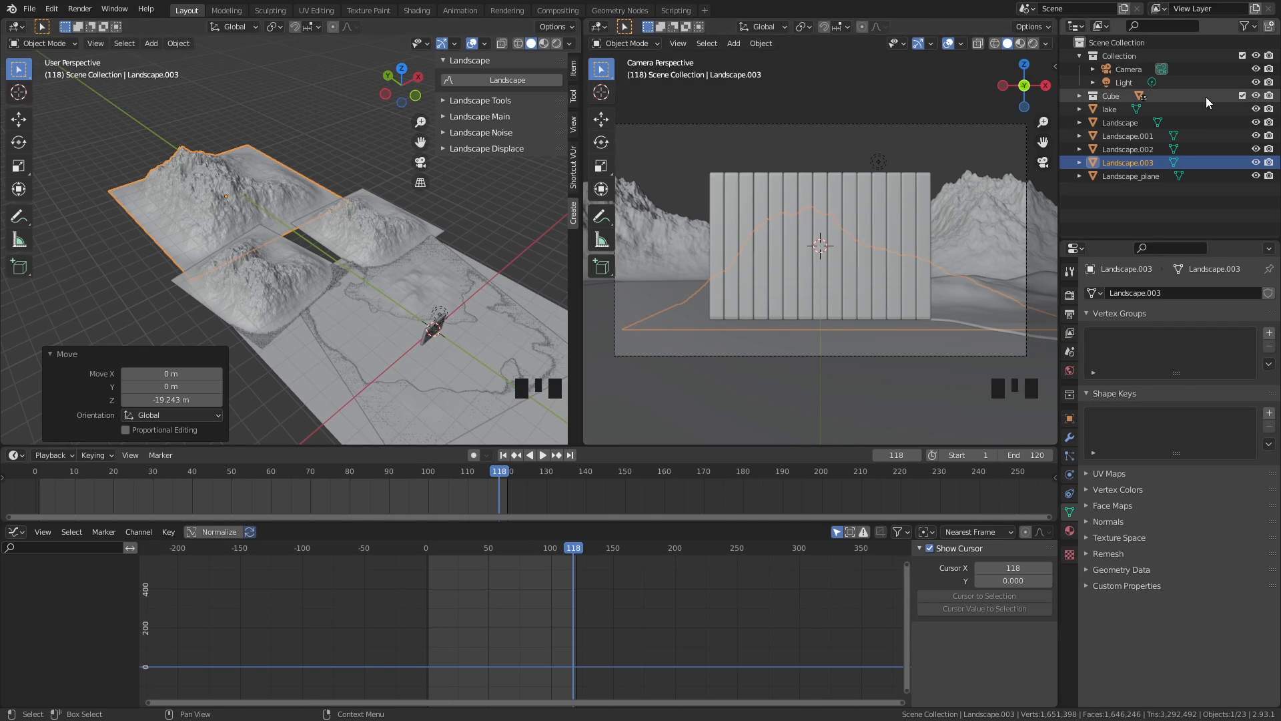
# Exclude the Cube collection from the view layer and raise the background mountain about 1.26 m along Z
pyautogui.click(1243, 95)
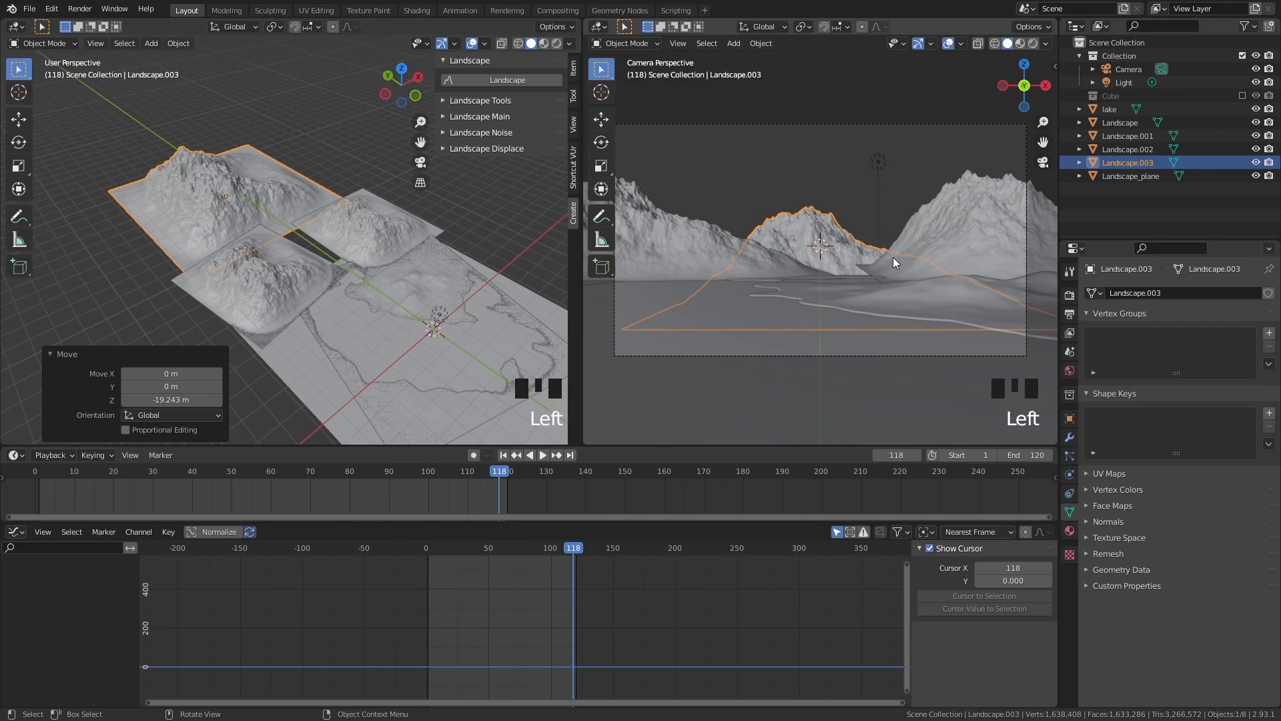
pyautogui.moveTo(197, 265); pyautogui.dragTo(267, 231, button='middle')
pyautogui.press('g')
pyautogui.press('z')
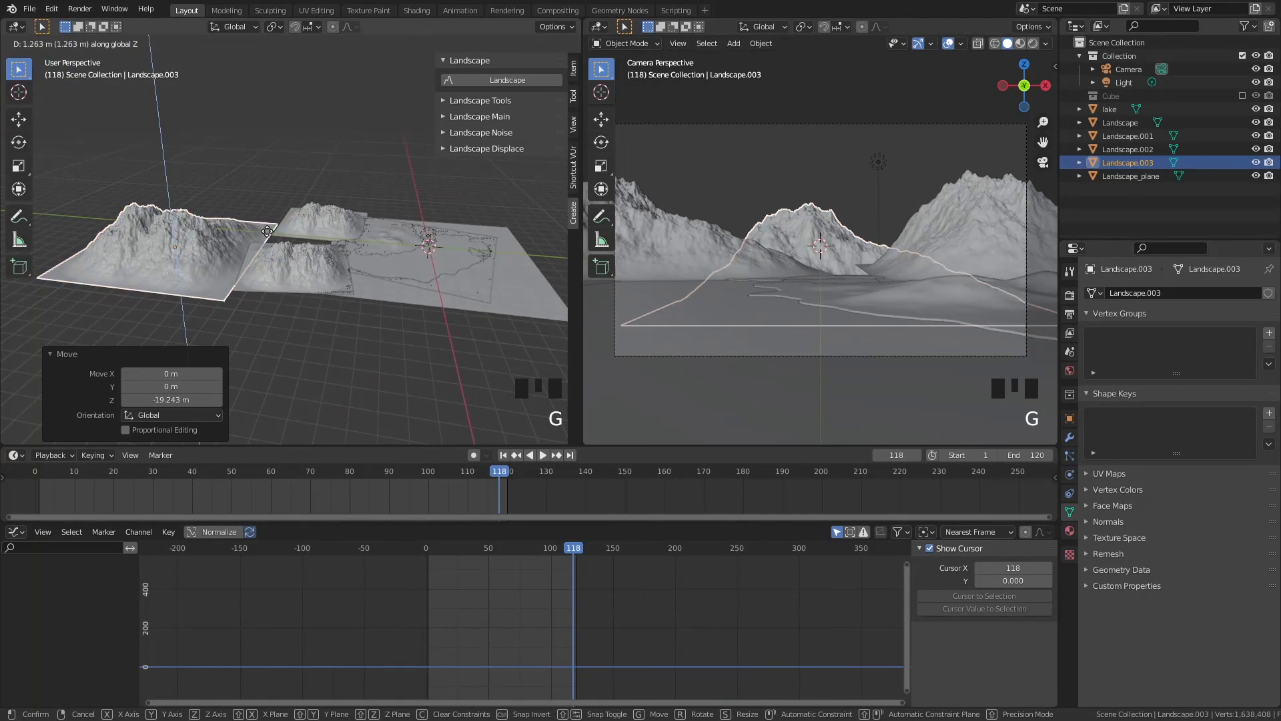
pyautogui.click(267, 231)
# Scale up the lake terrain uniformly, without its water plane
pyautogui.click(385, 247)
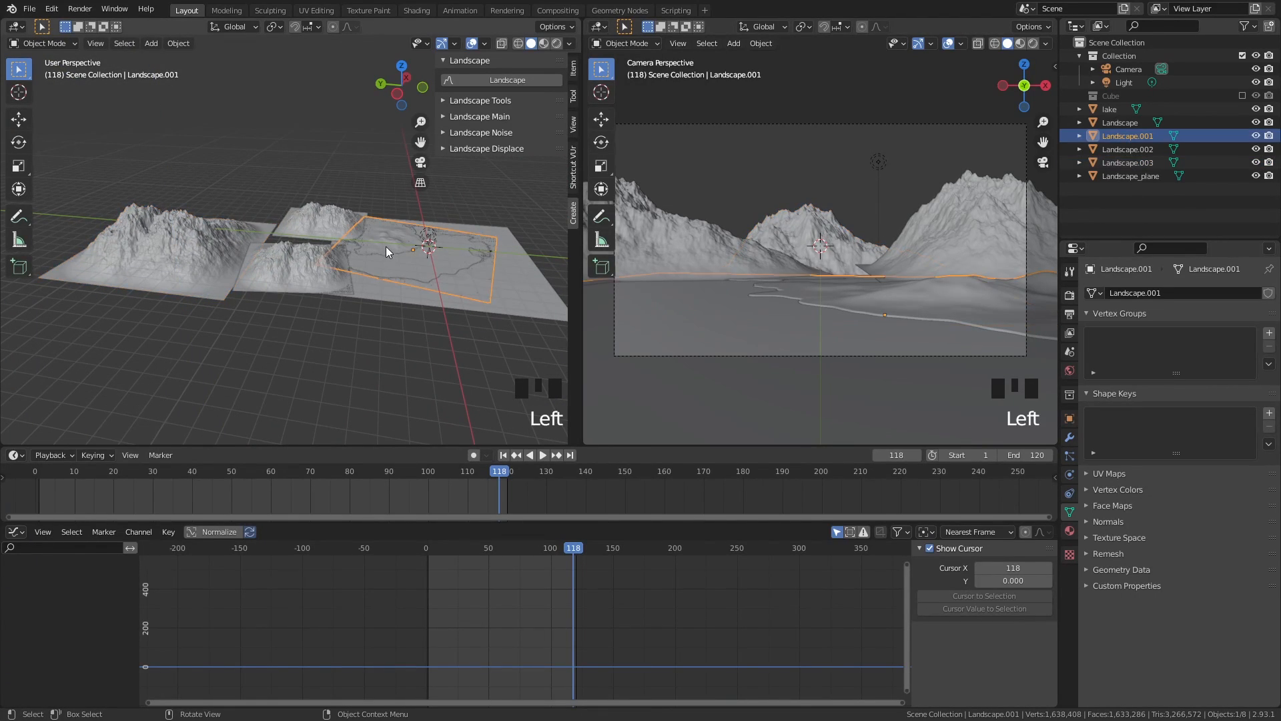
pyautogui.press('s')
pyautogui.press('s')
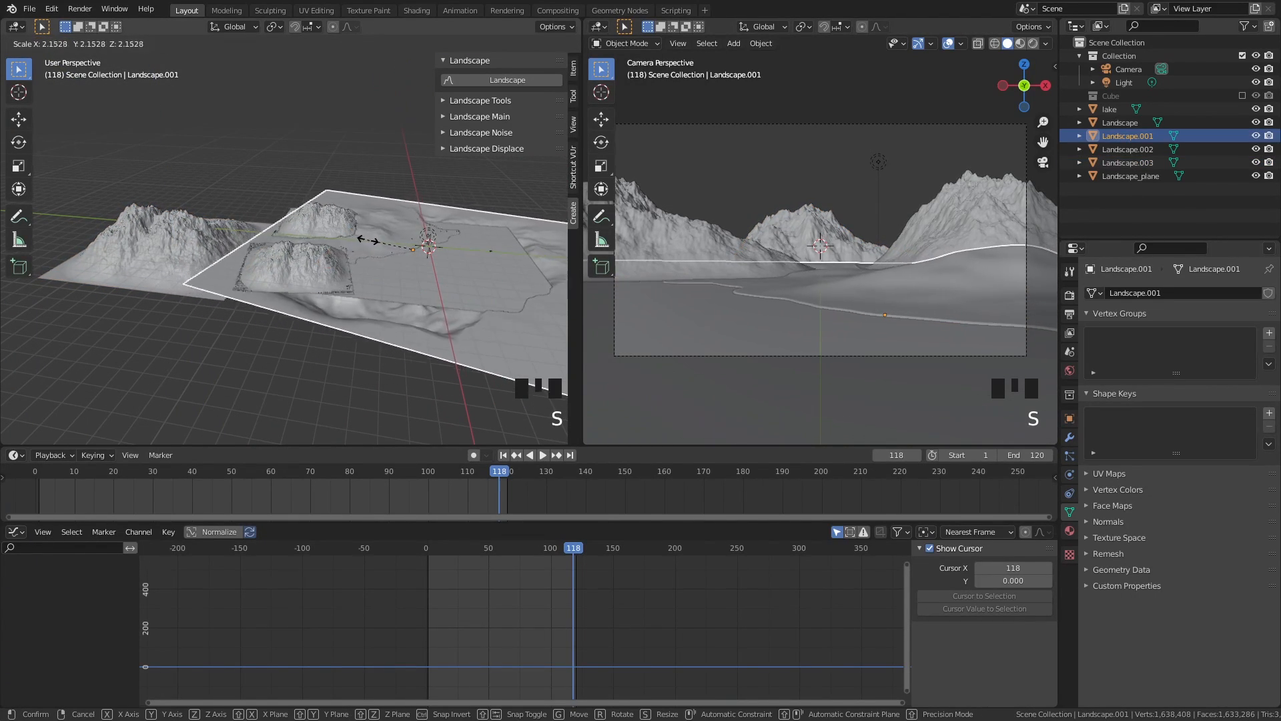
pyautogui.click(390, 239)
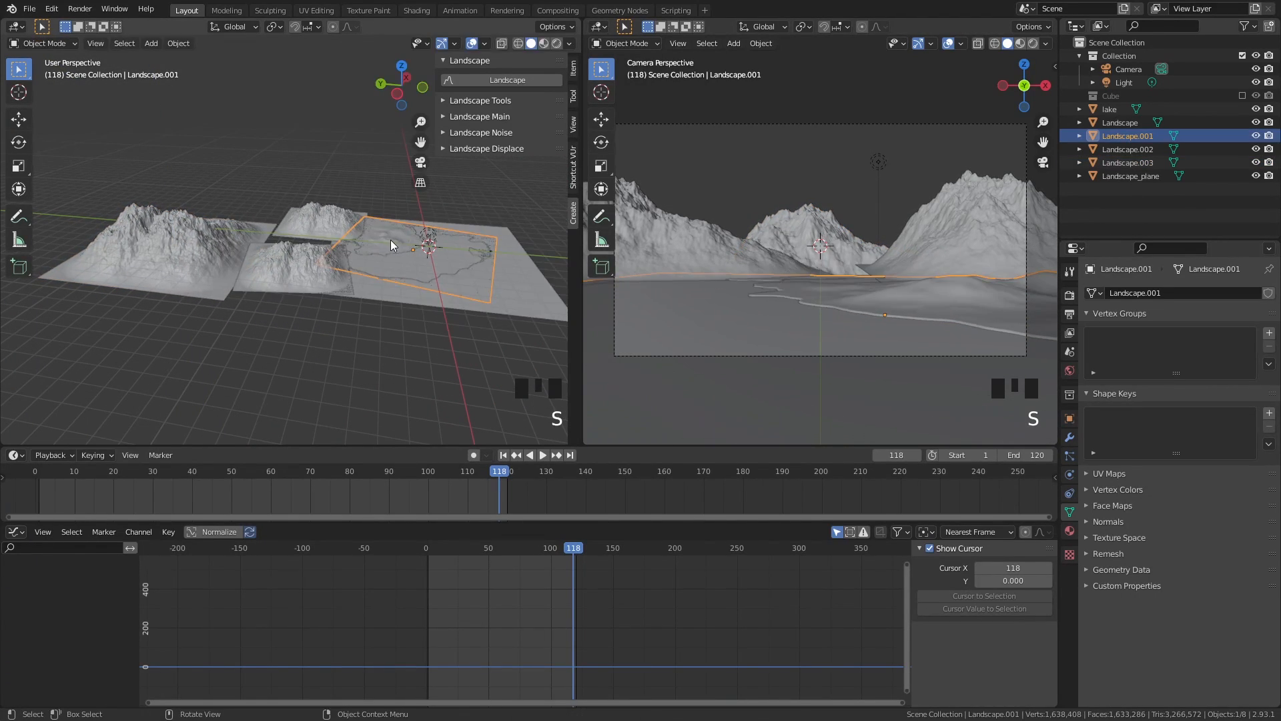
pyautogui.moveTo(287, 244); pyautogui.dragTo(314, 268, button='middle')
# Scale the rotated mountain copy up by about 1.17 and the original mountain by about 1.27
pyautogui.click(318, 267)
pyautogui.click(342, 265)
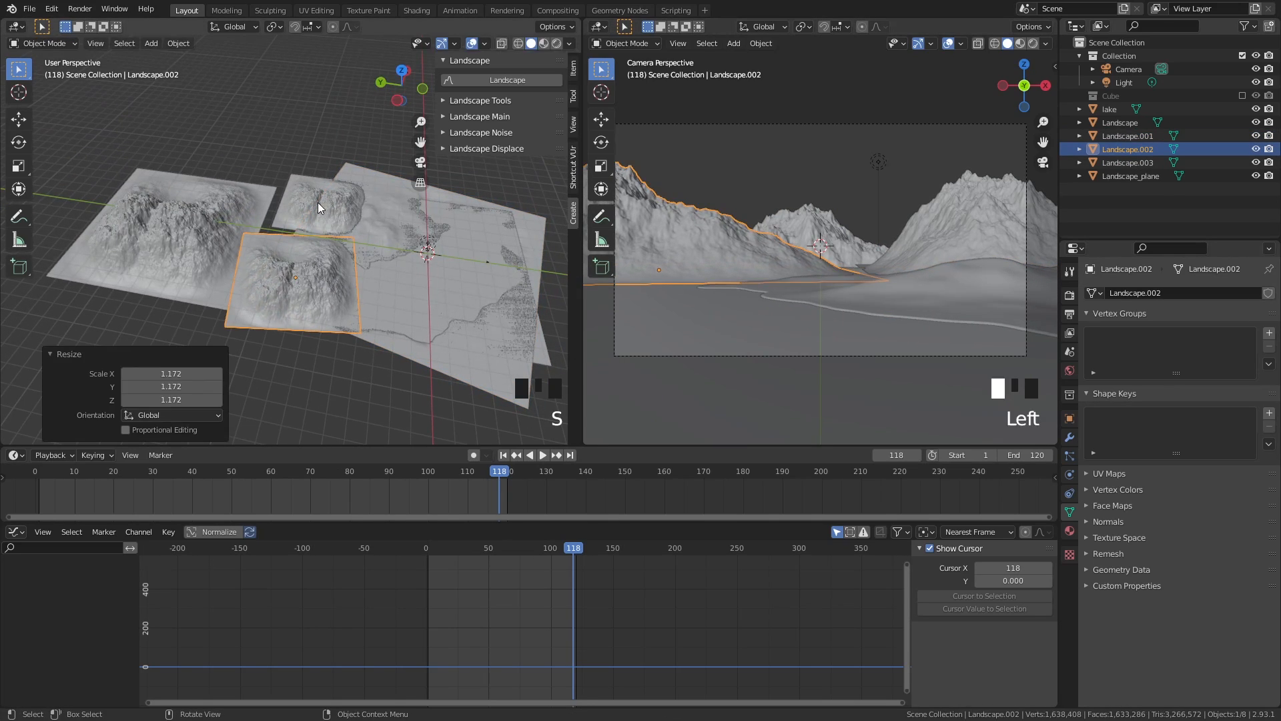
pyautogui.click(331, 195)
pyautogui.press('s')
pyautogui.click(330, 190)
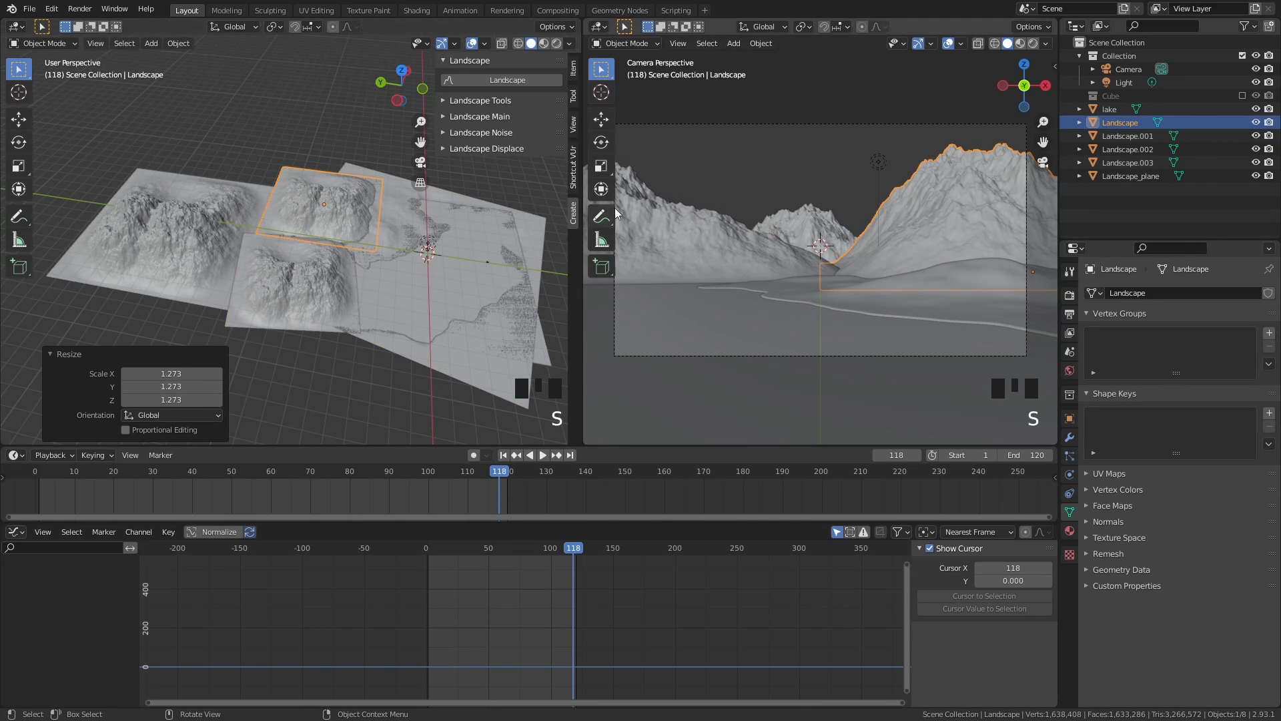
# Toggle the Cube collection on and off to compare the camera view with and without the pillars, leaving it excluded
pyautogui.click(1239, 94)
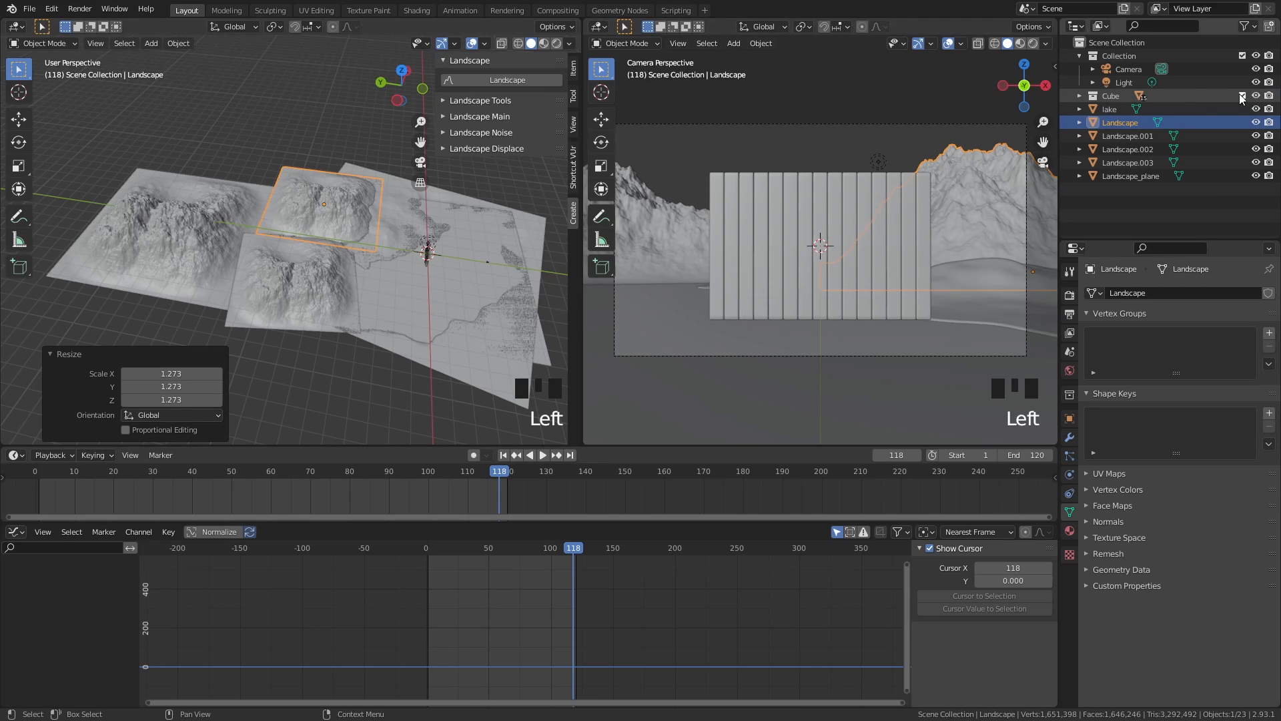
pyautogui.click(1239, 93)
pyautogui.click(1239, 93)
pyautogui.click(1240, 93)
pyautogui.click(1239, 93)
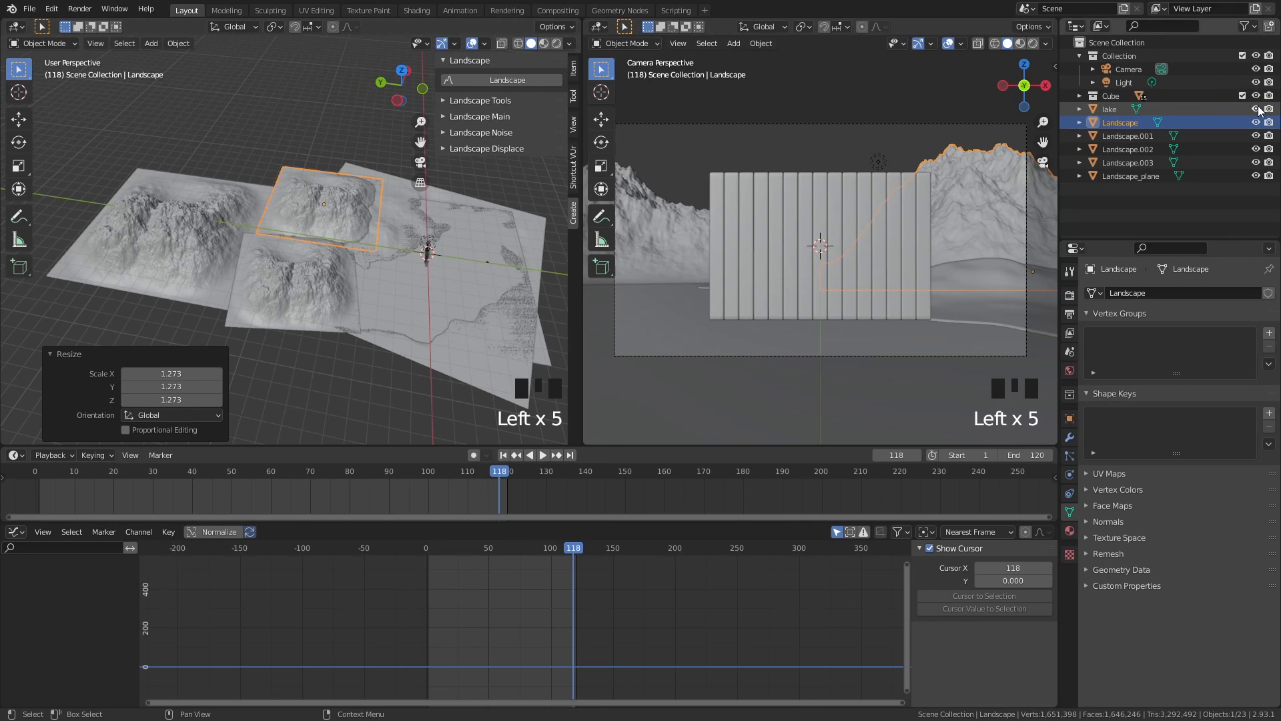
pyautogui.click(1242, 96)
# Rotate the original mountain about -100° around Z and clear the selection
pyautogui.moveTo(421, 188); pyautogui.dragTo(280, 247, button='middle')
pyautogui.press('r')
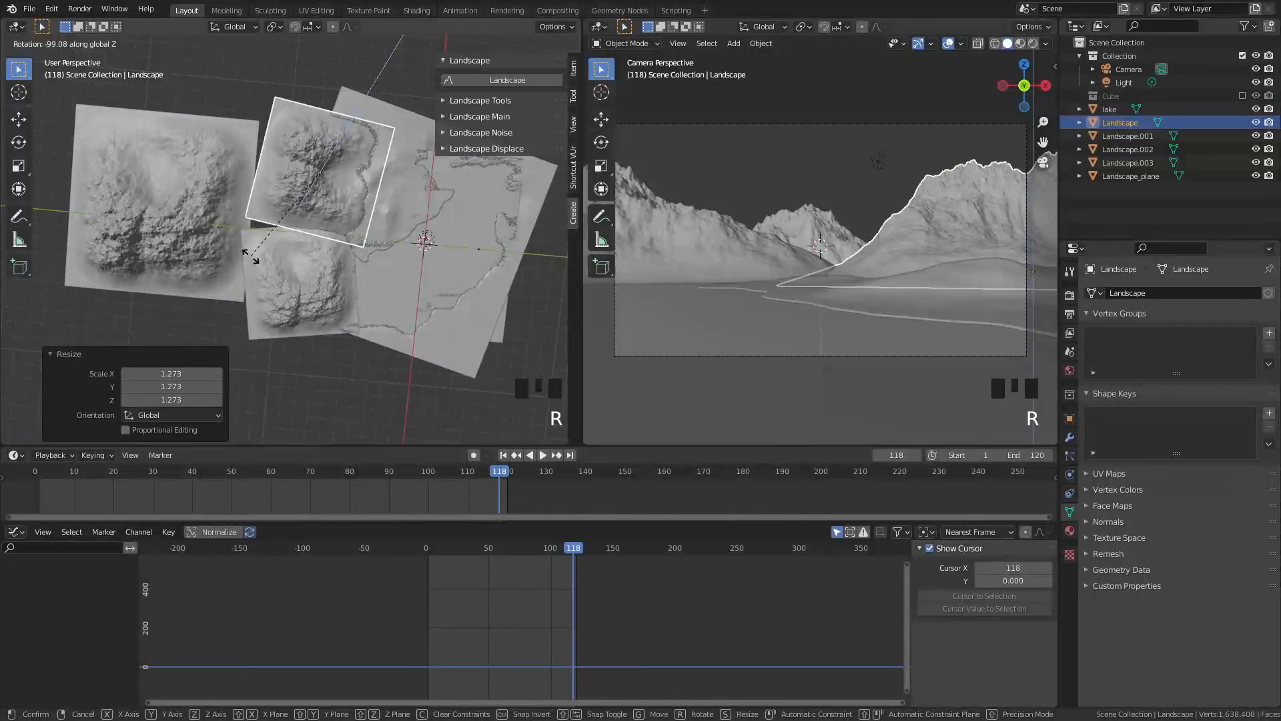
pyautogui.click(242, 255)
pyautogui.click(223, 79)
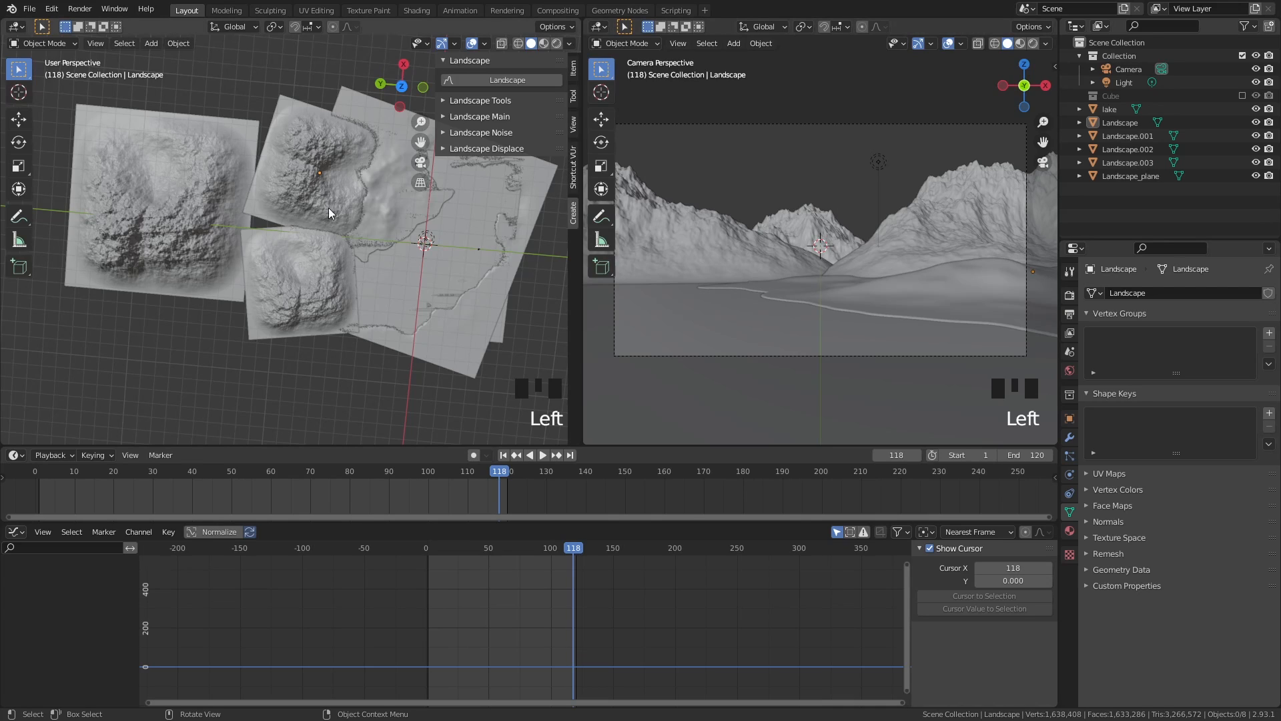
# View the scene through the camera and include the Cube collection again so the pillars show
pyautogui.middleClick(372, 247)
pyautogui.press('KP_0')
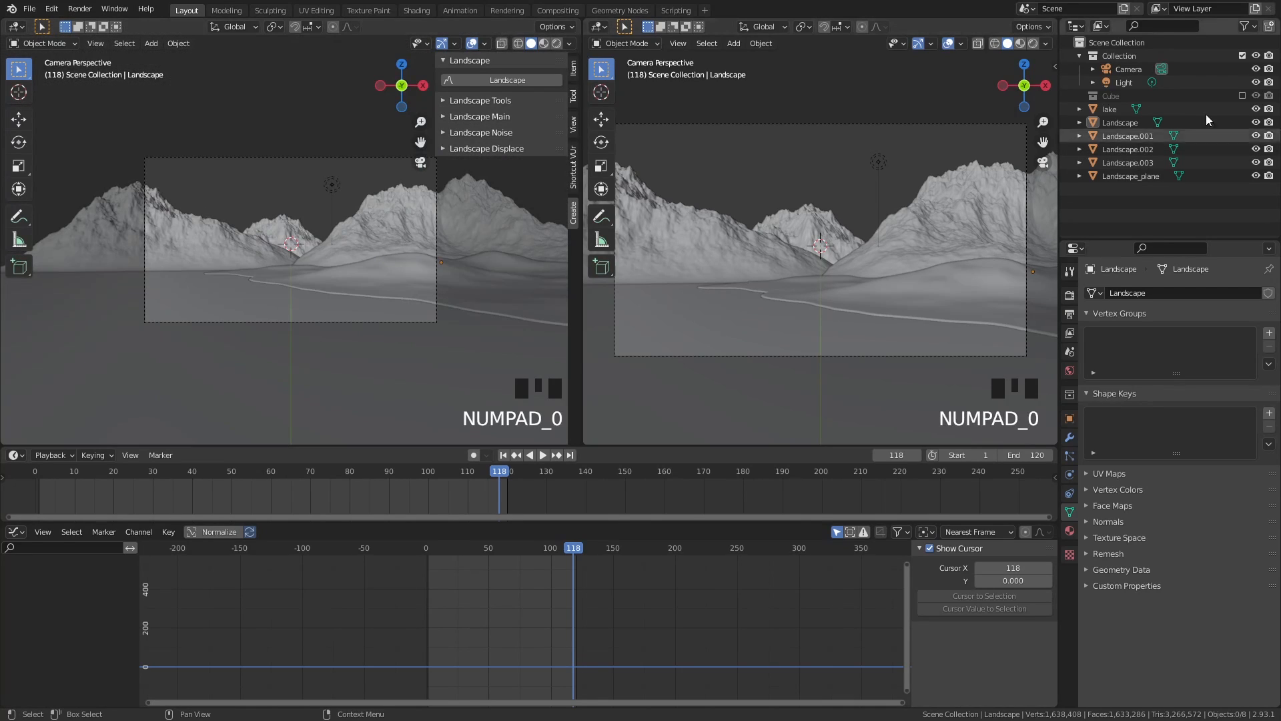
pyautogui.click(1242, 95)
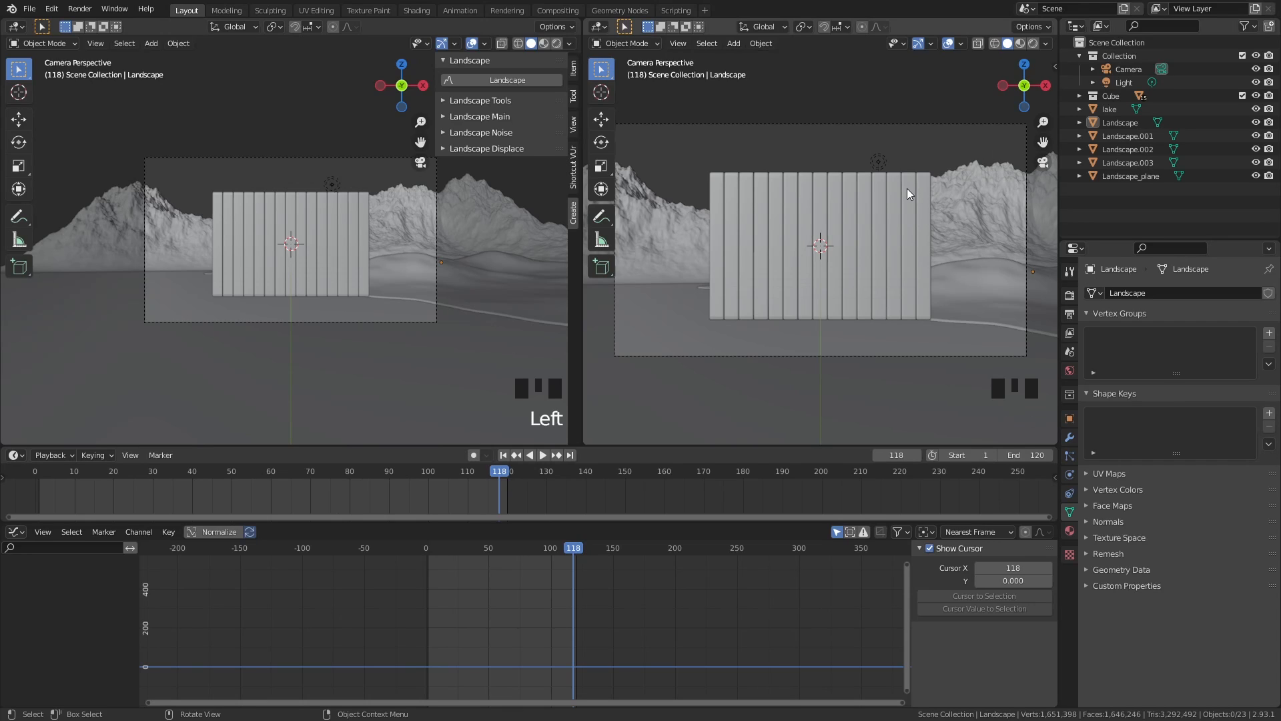
pyautogui.moveTo(913, 136); pyautogui.dragTo(899, 186, button='middle')
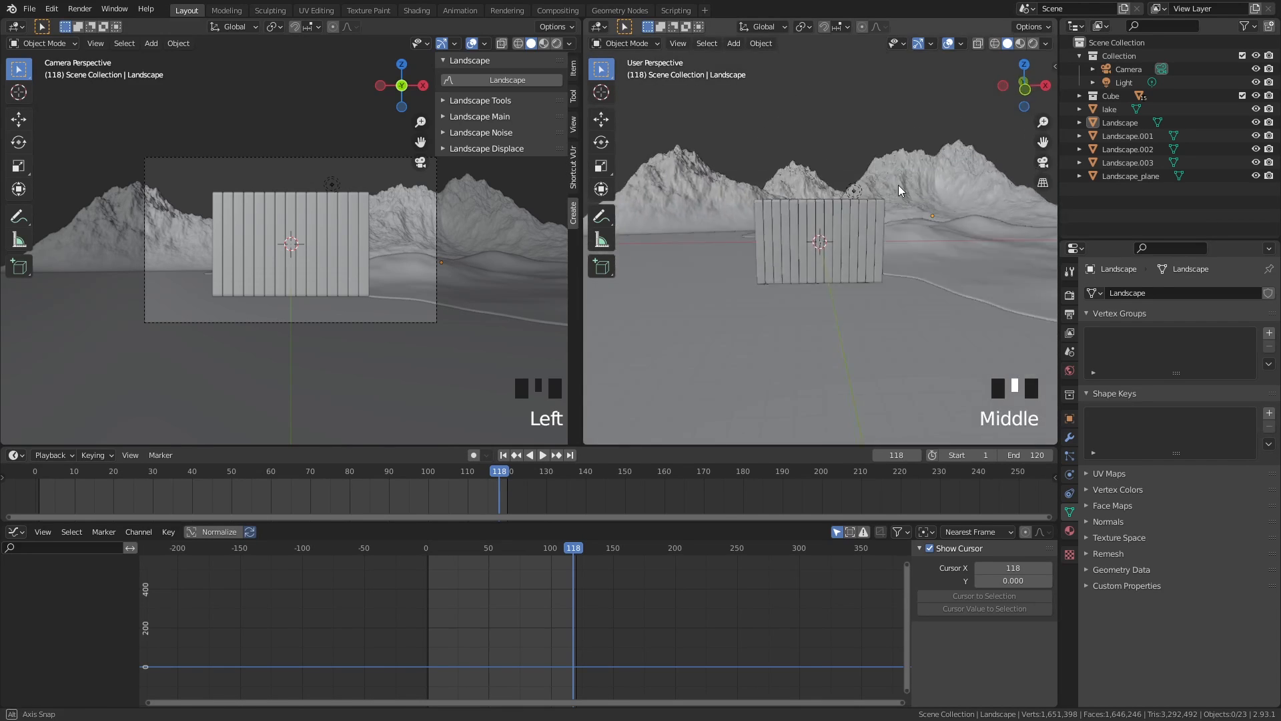
# Save the project as a new file, incrementing the number in lesson_1.blend
pyautogui.click(28, 9)
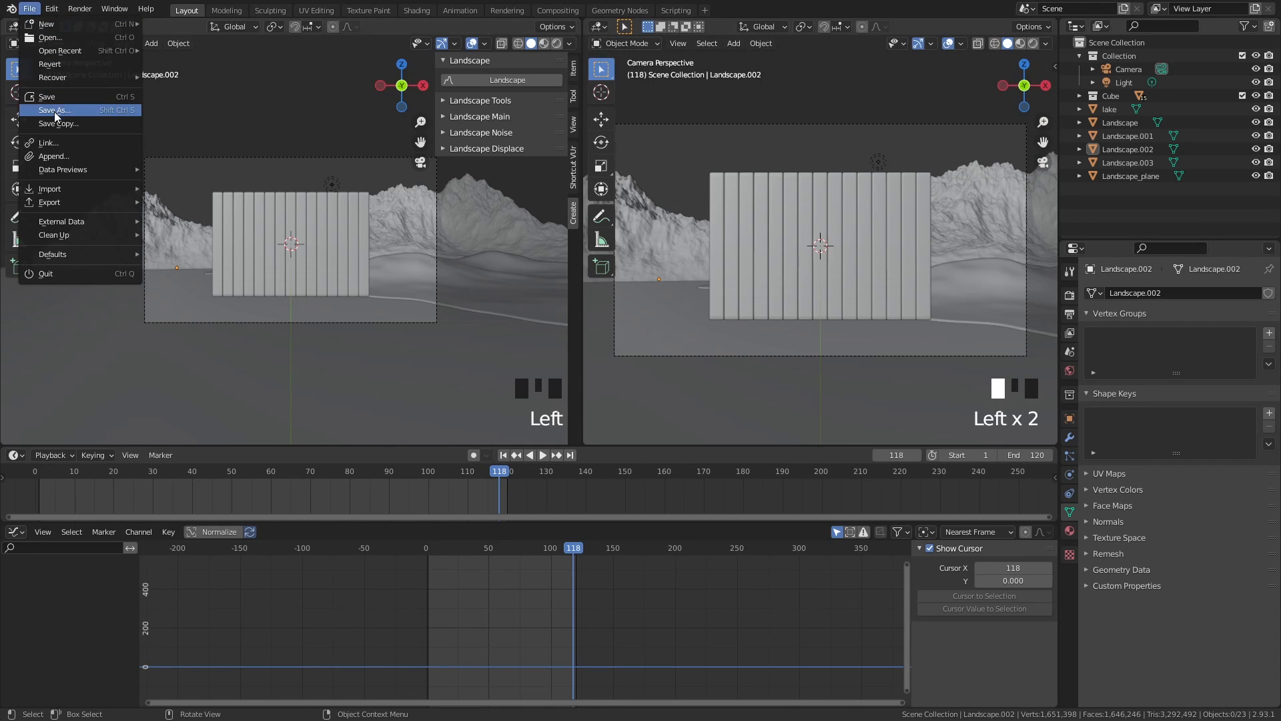
pyautogui.click(55, 111)
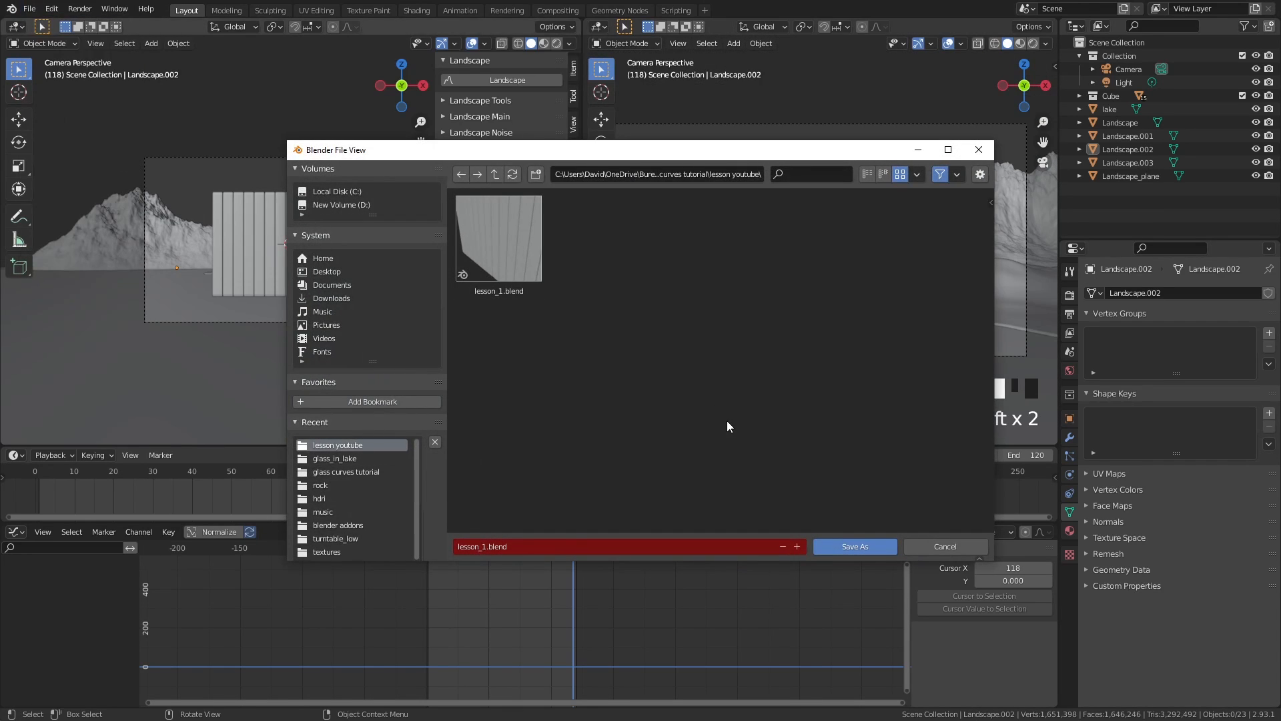
pyautogui.press('KP_Add')
pyautogui.press('Return')
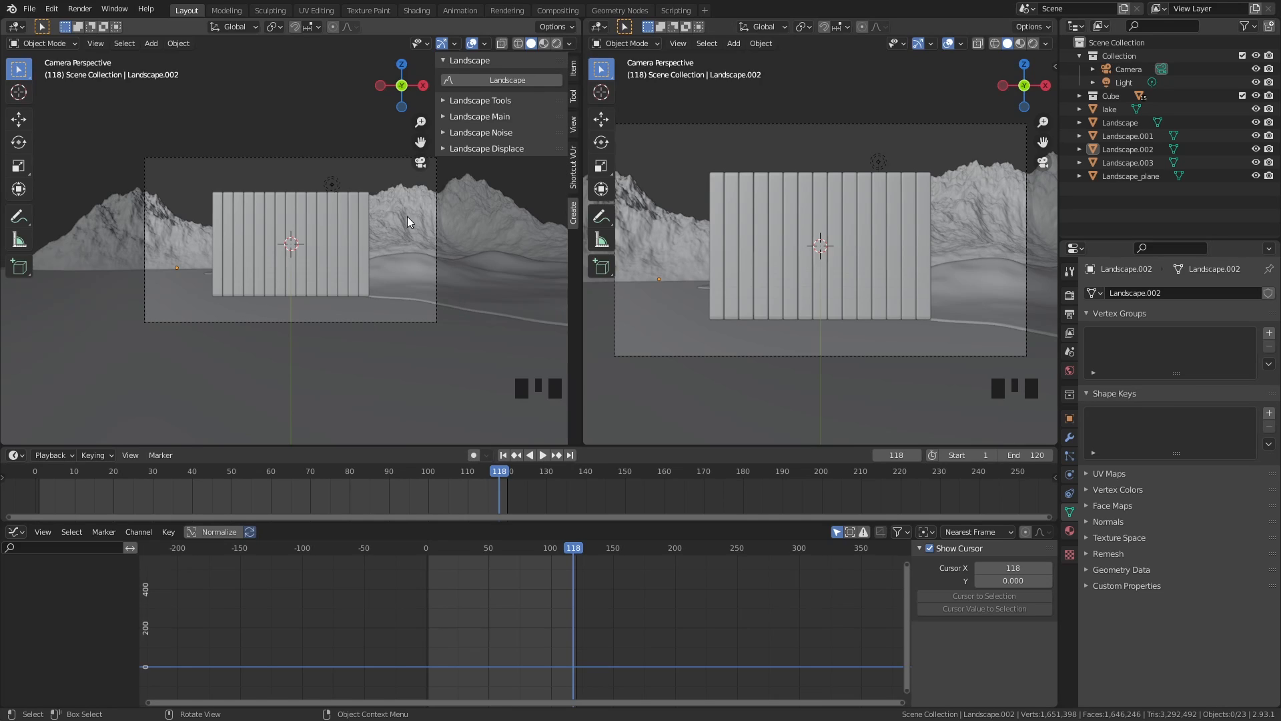
# Switch to the Shading workspace, delete the scene's light and return to the camera view
pyautogui.scroll(3, 398, 204)
pyautogui.scroll(-2, 399, 207)
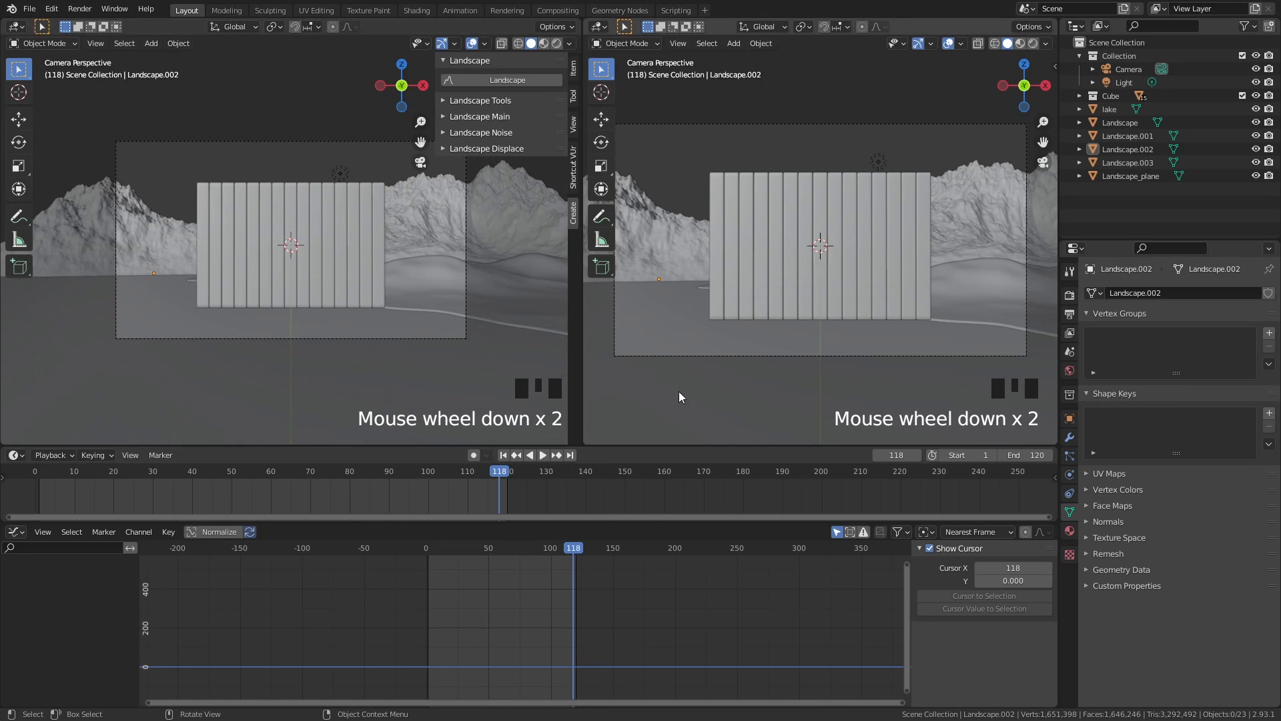
pyautogui.click(415, 11)
pyautogui.scroll(-6, 546, 142)
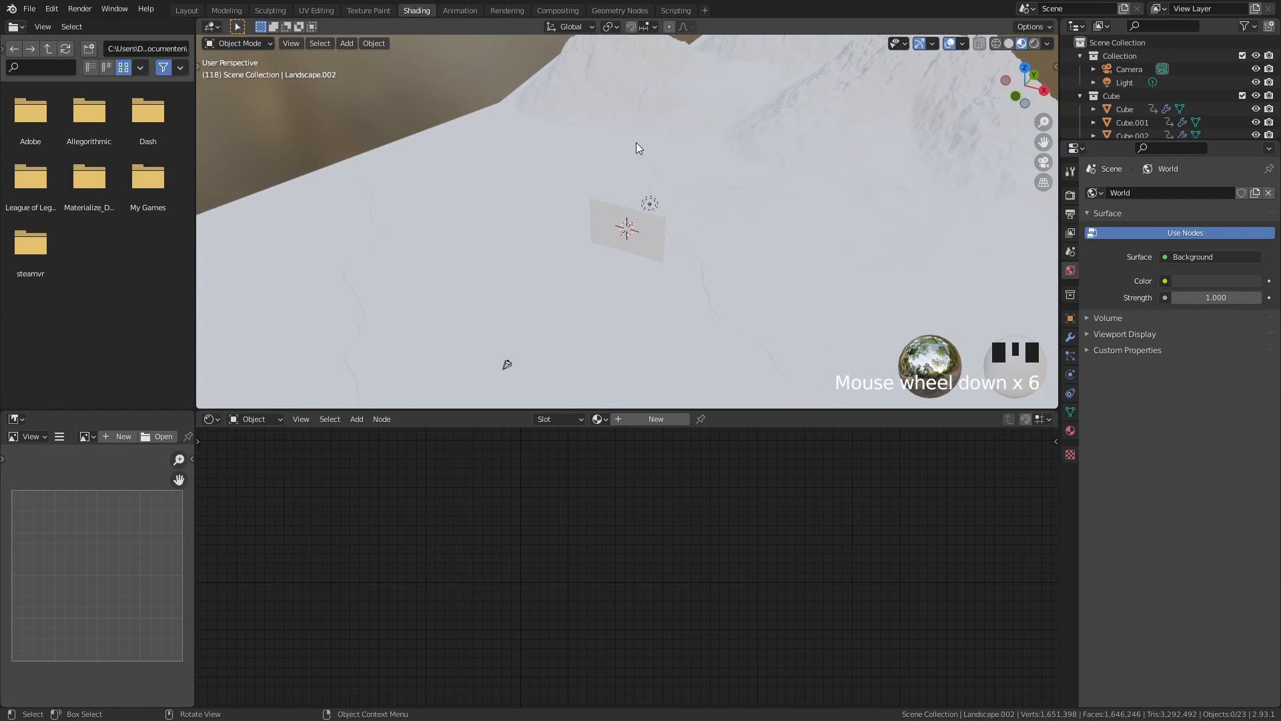
pyautogui.moveTo(635, 142); pyautogui.dragTo(603, 120, button='middle')
pyautogui.scroll(3, 624, 179)
pyautogui.click(650, 207)
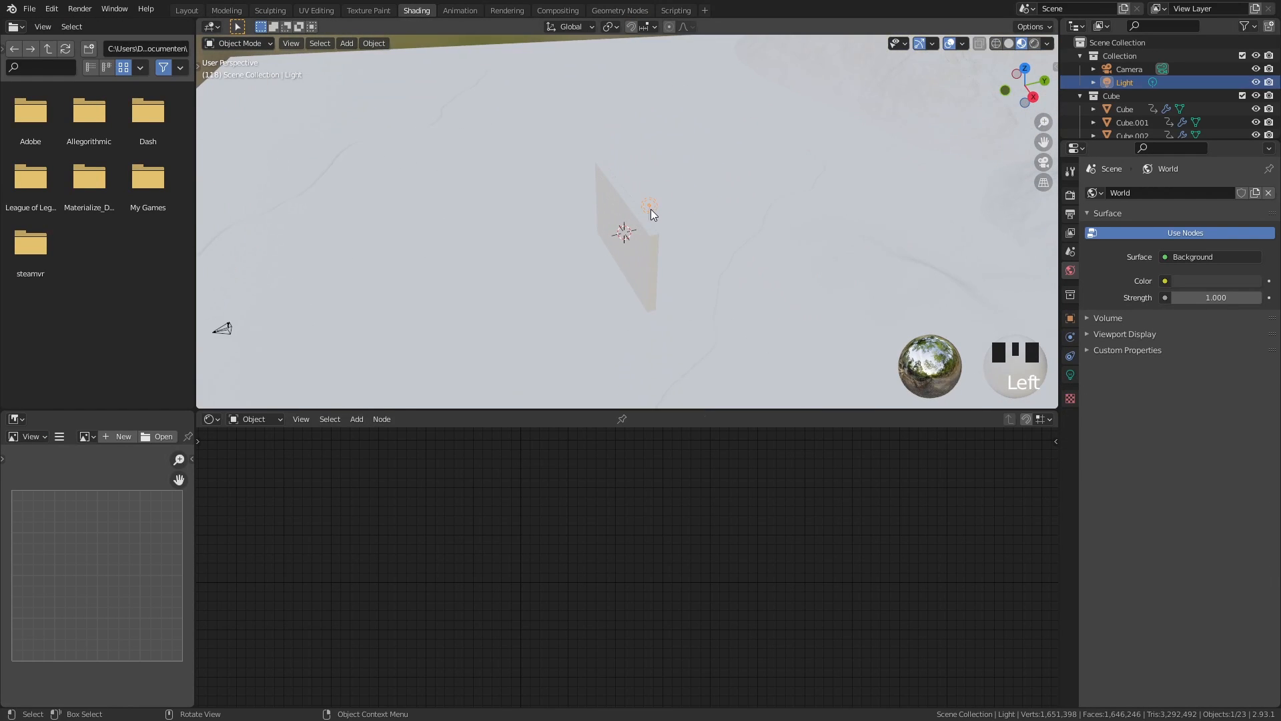
pyautogui.press('x')
pyautogui.press('d')
pyautogui.moveTo(652, 208); pyautogui.dragTo(614, 179, button='middle')
pyautogui.press('KP_0')
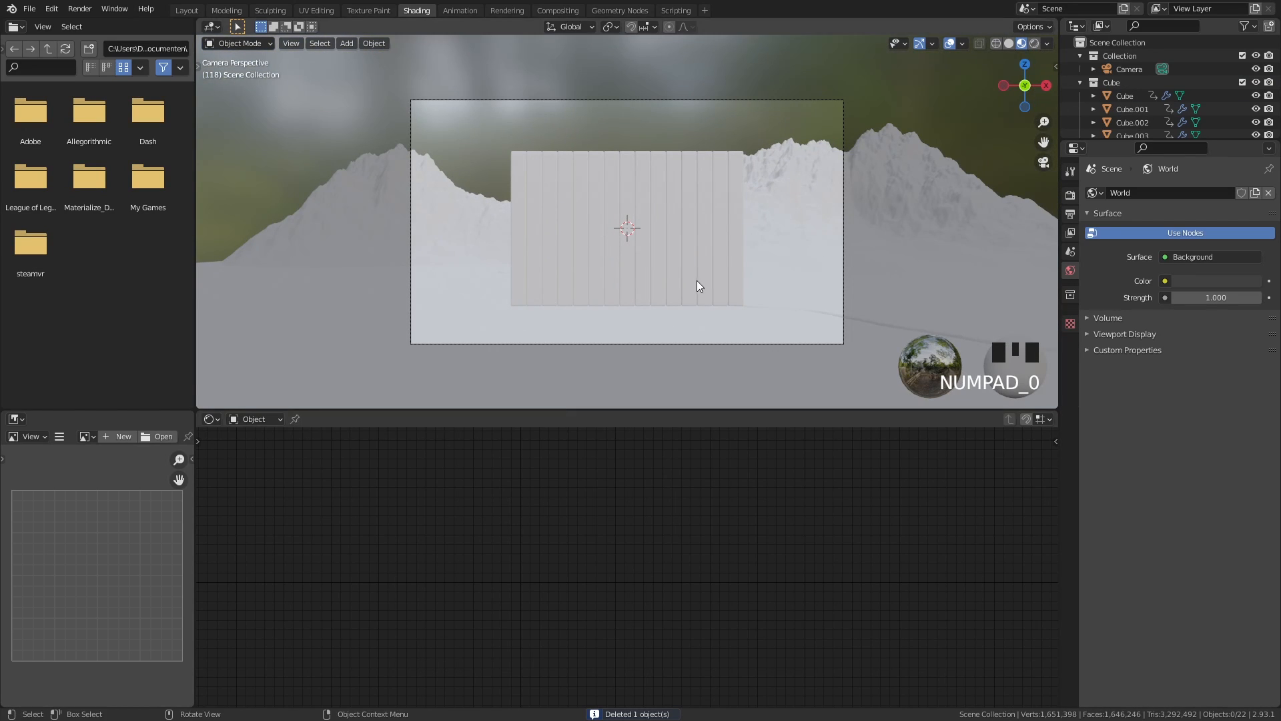
# Preview the scene with rendered shading and set the render engine to Cycles on GPU Compute
pyautogui.click(540, 203)
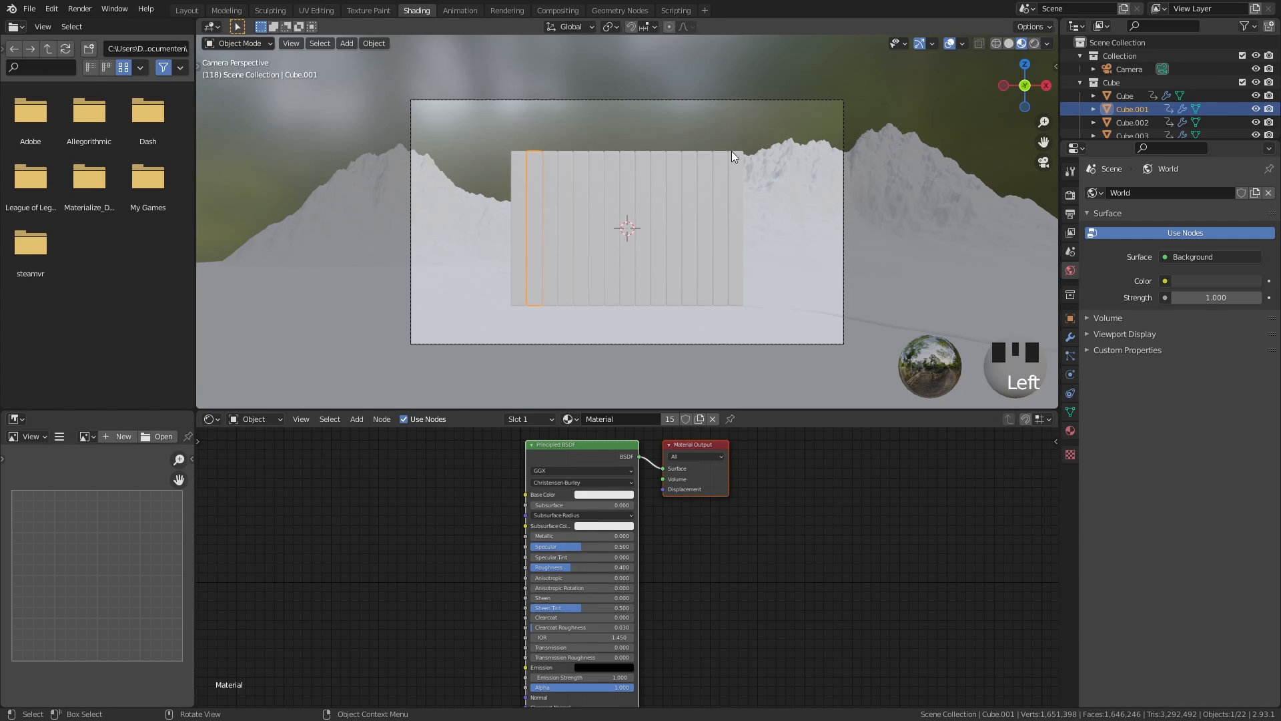
pyautogui.click(1035, 44)
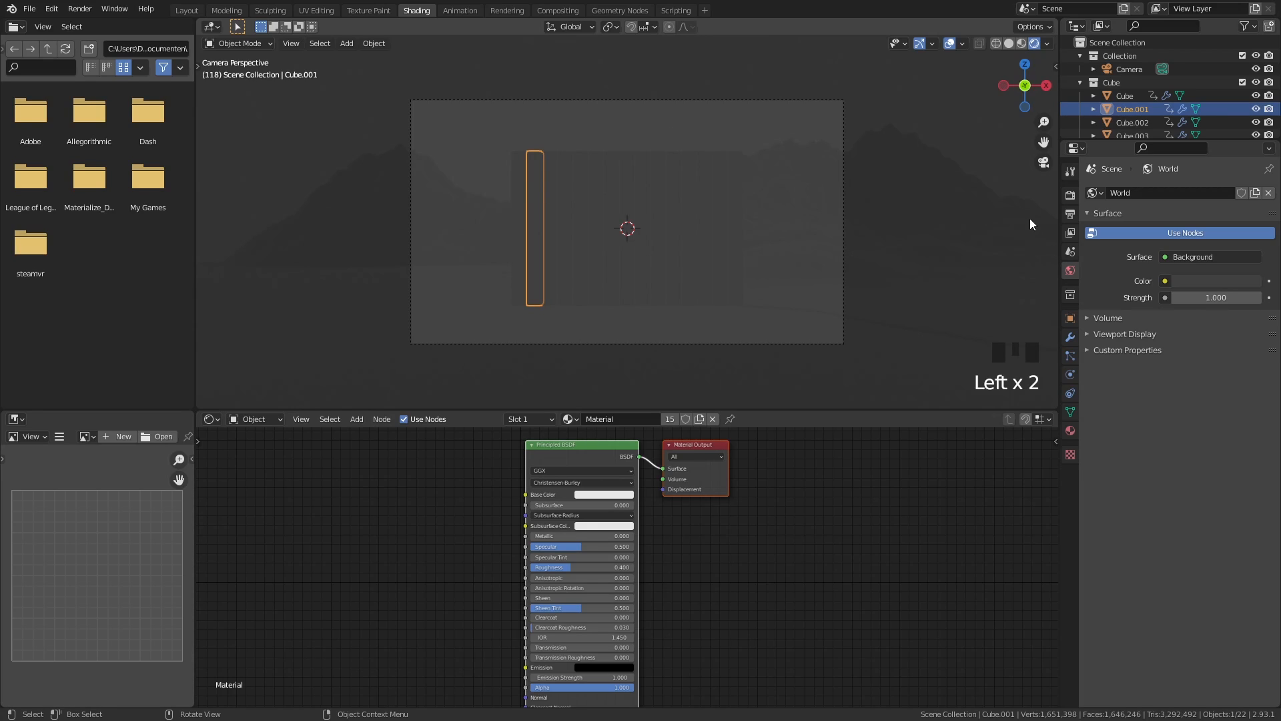
pyautogui.click(1070, 195)
pyautogui.click(1212, 193)
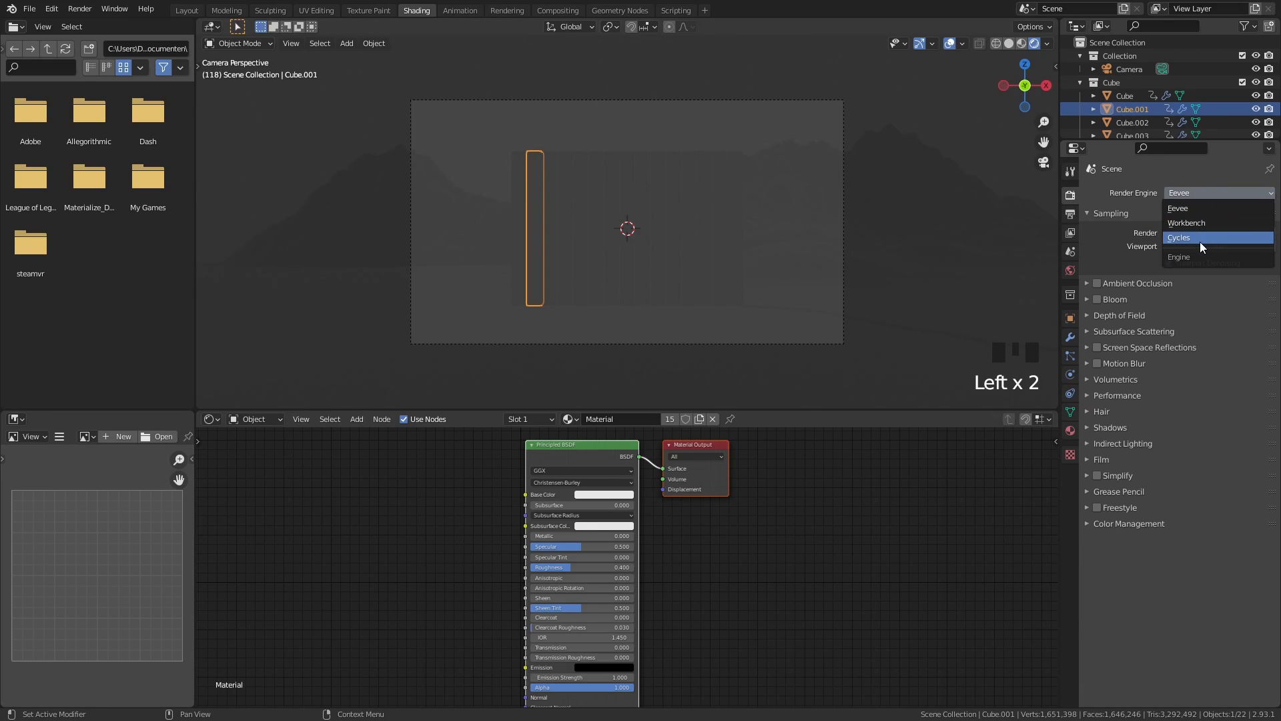
pyautogui.click(1200, 242)
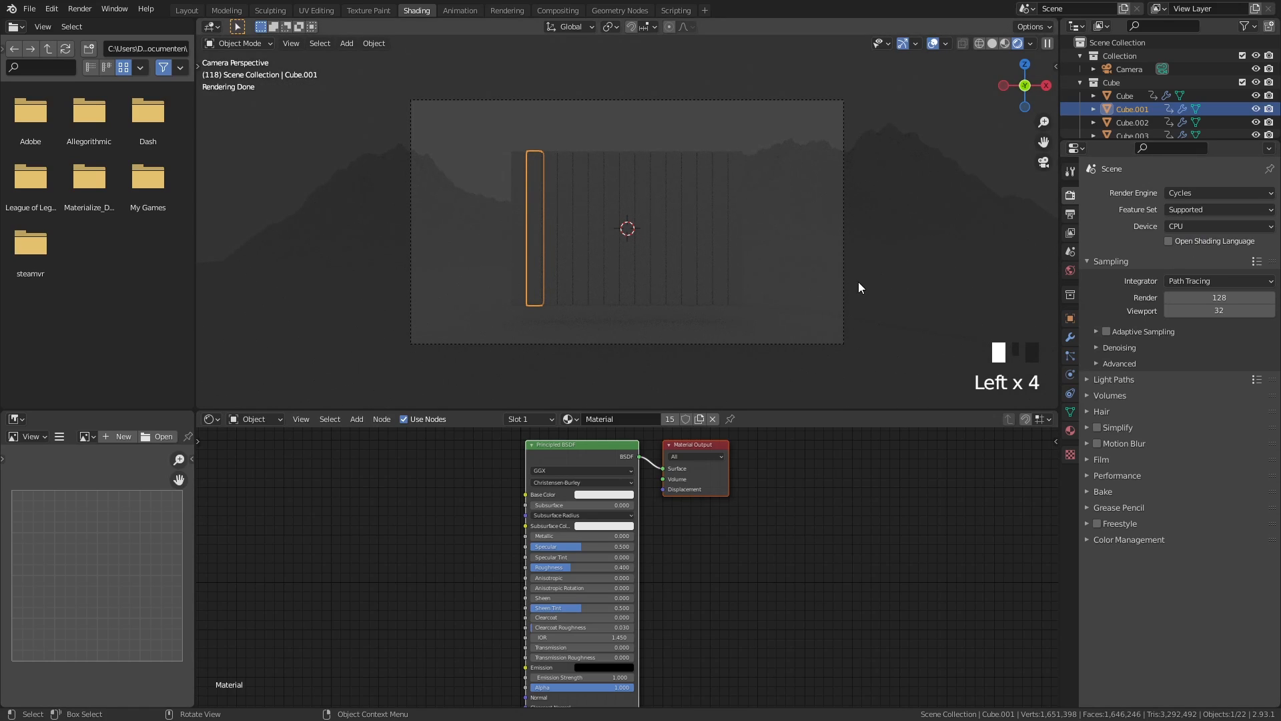
pyautogui.click(1185, 226)
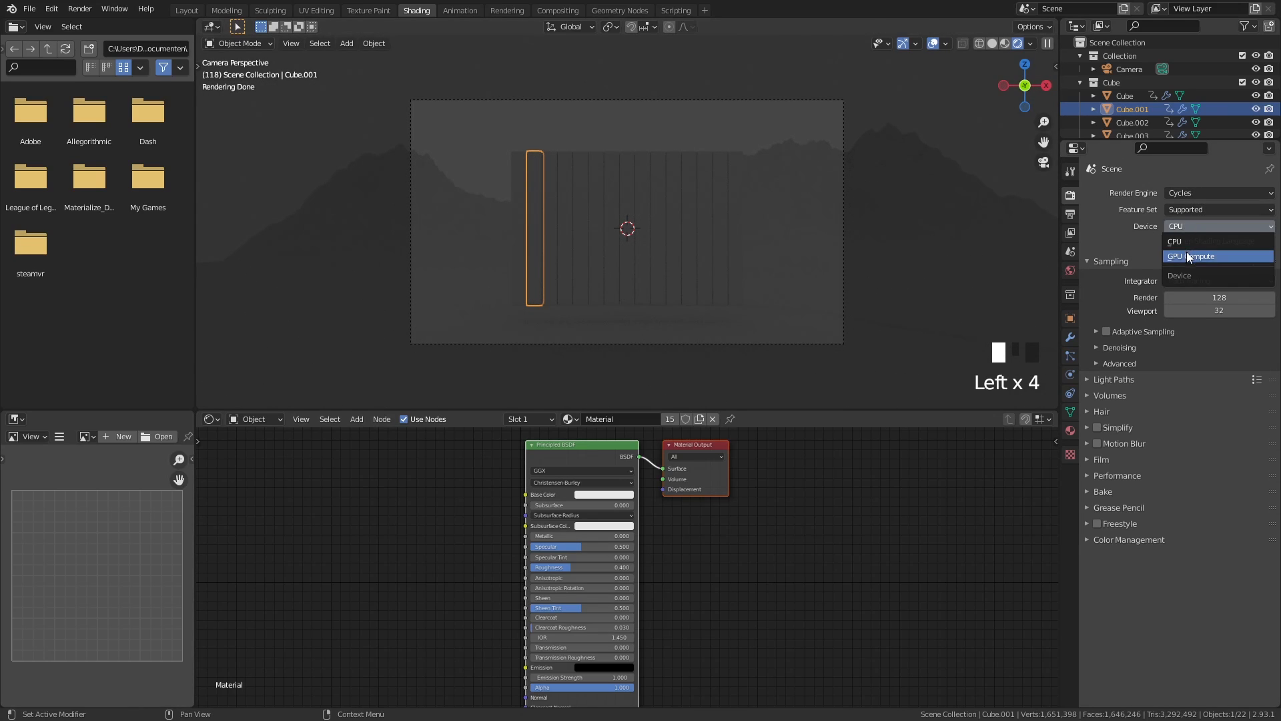
pyautogui.click(1186, 256)
# Set the Cycles render tile size to 256 px in both X and Y
pyautogui.click(1146, 462)
pyautogui.click(1215, 550)
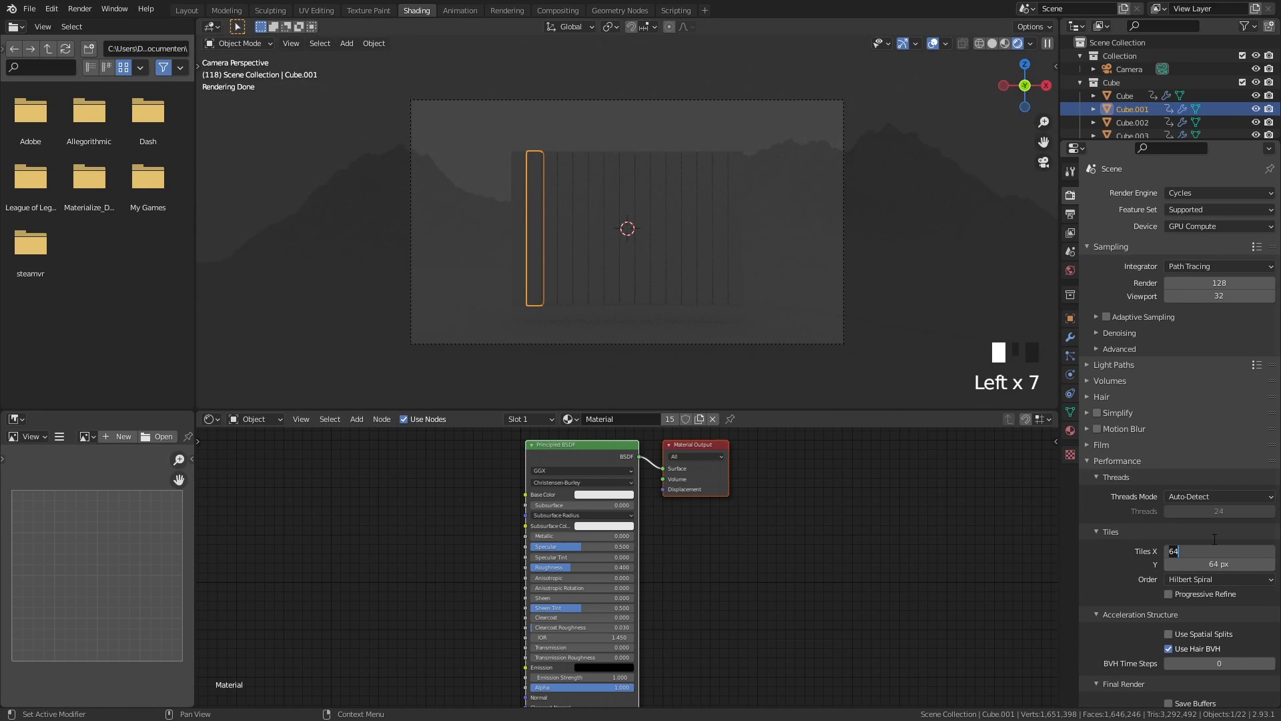
pyautogui.write('256')
pyautogui.press('Return')
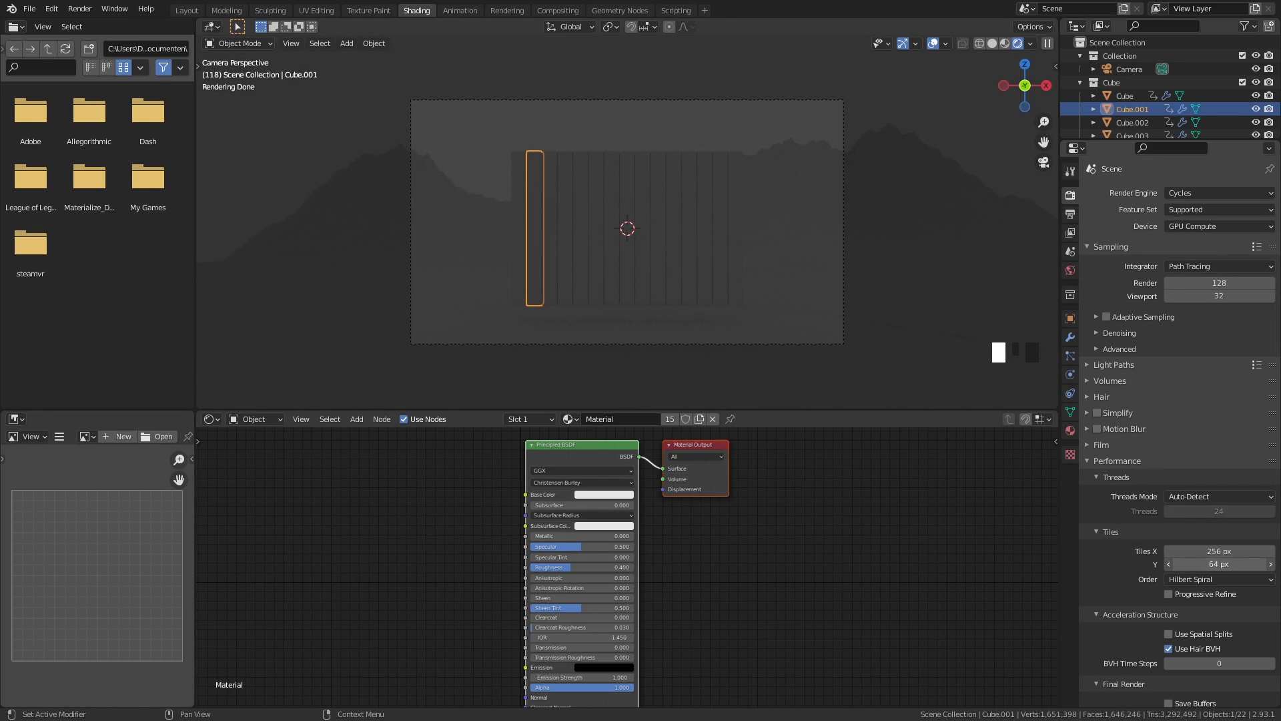
pyautogui.click(1208, 563)
pyautogui.write('256')
pyautogui.click(1212, 552)
pyautogui.click(1127, 462)
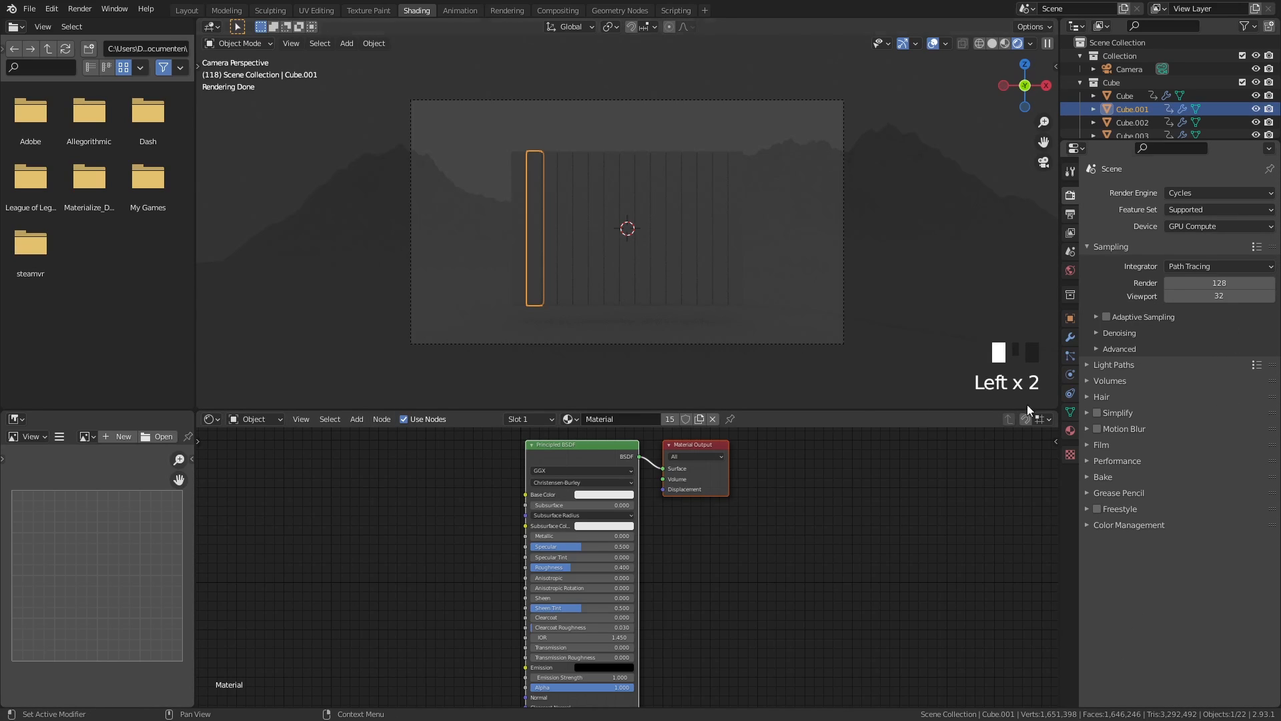
# Add an Environment Texture node to the World shader and link its Color to the Background color
pyautogui.click(254, 419)
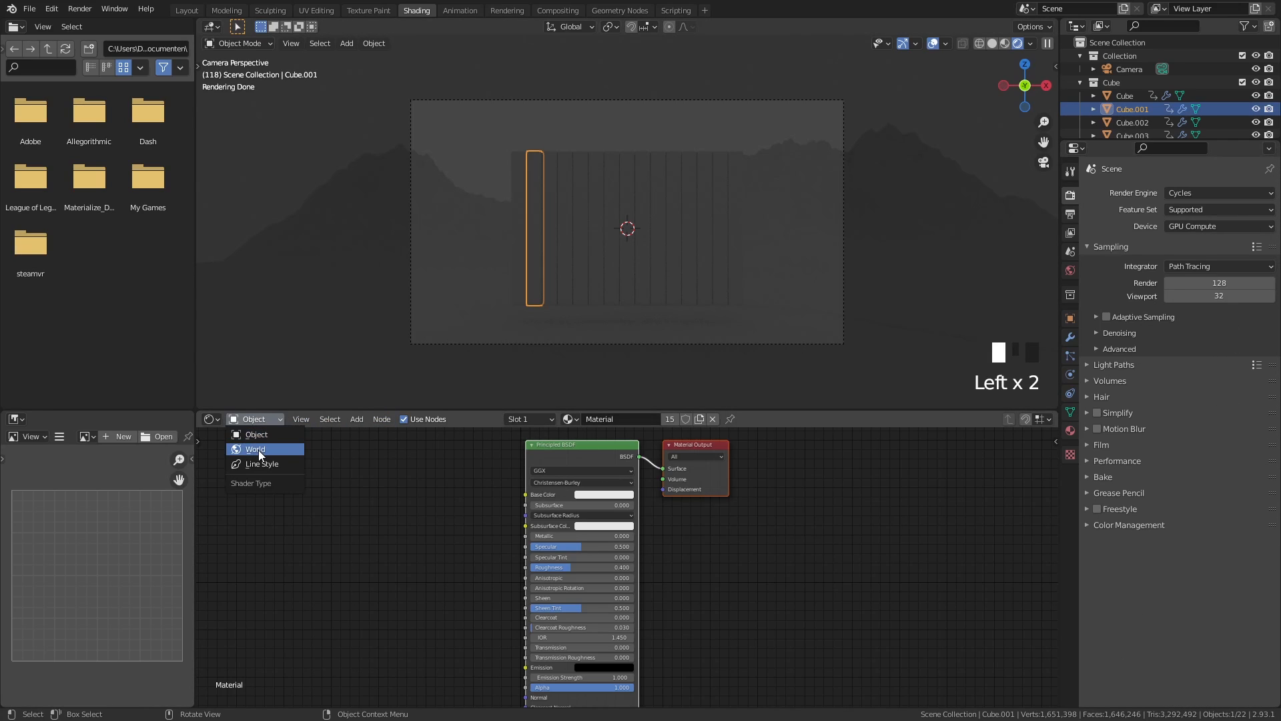
pyautogui.click(257, 449)
pyautogui.hotkey('shift', 'a')
pyautogui.click(469, 461)
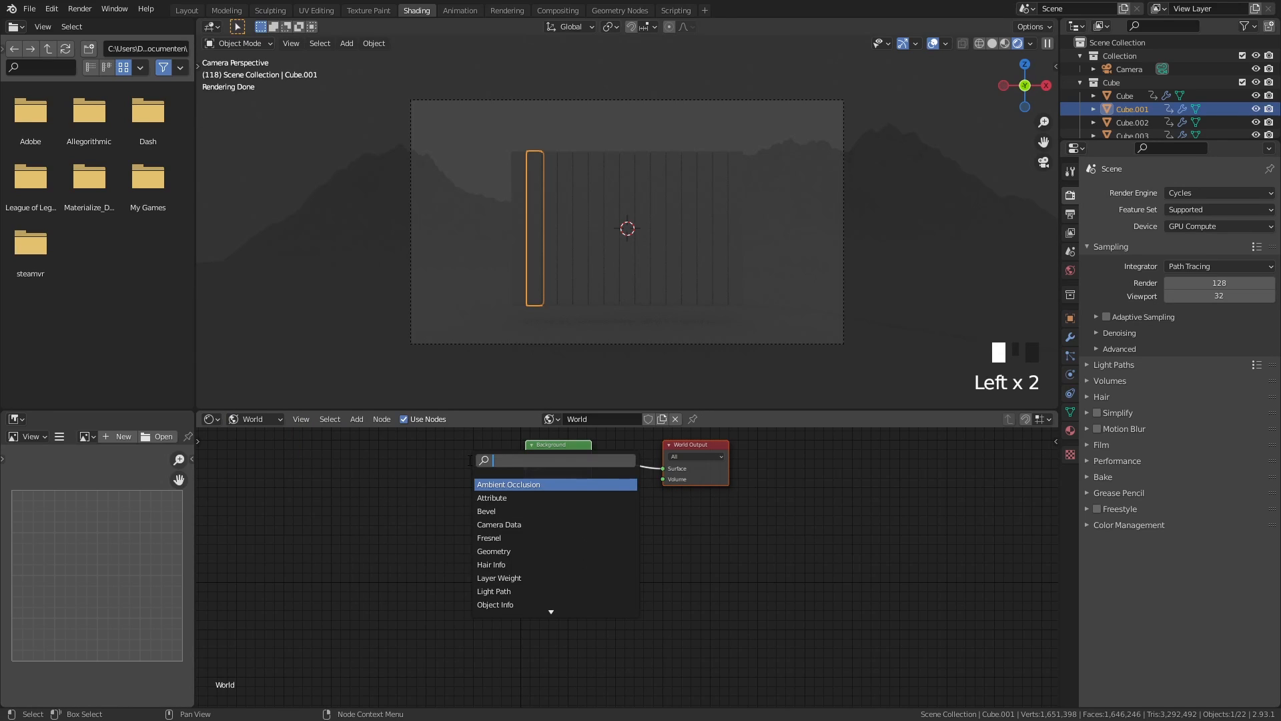
pyautogui.write('env')
pyautogui.press('Return')
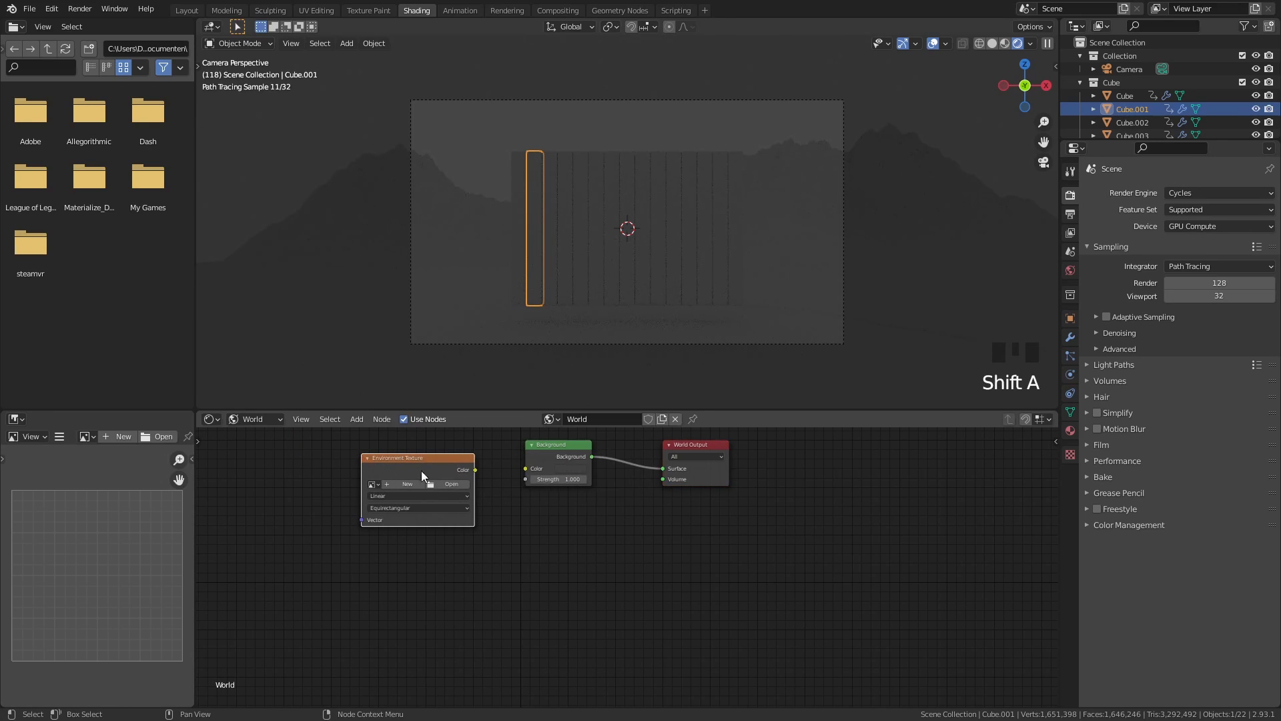
pyautogui.click(474, 470)
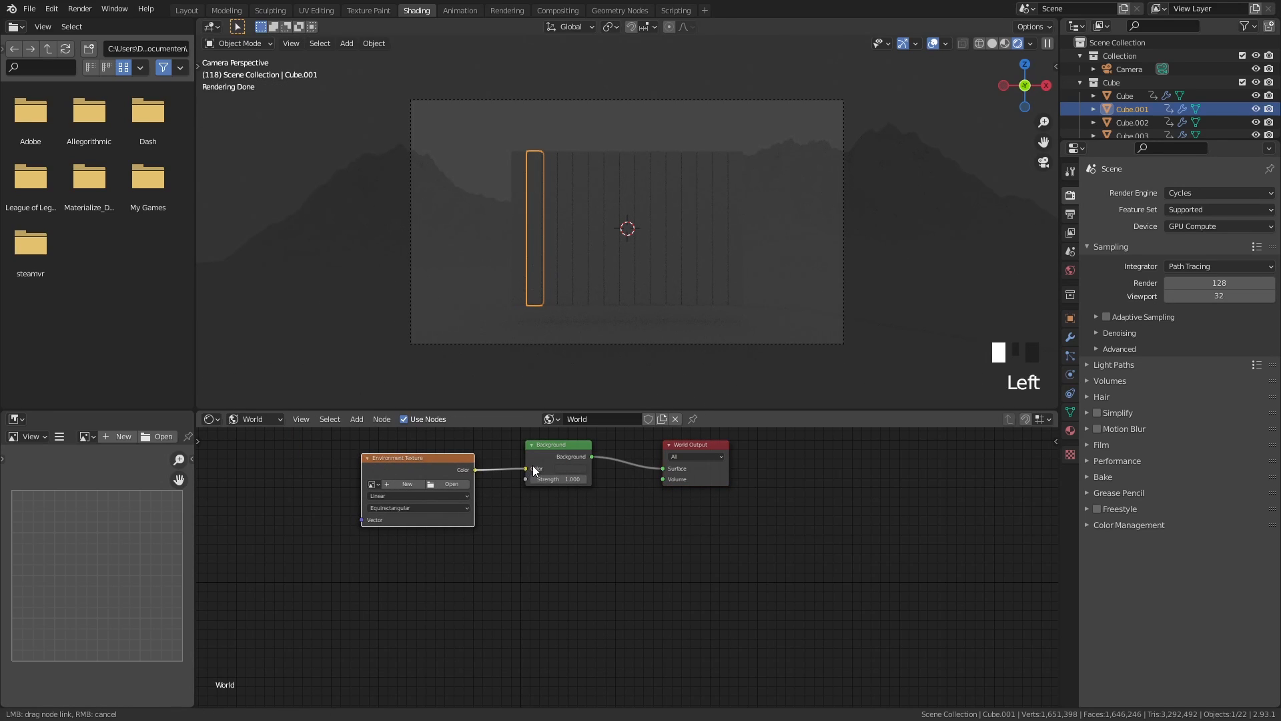
# Load the_sky_is_on_fire_8k.exr from the hdri folder into the Environment Texture node
pyautogui.click(462, 486)
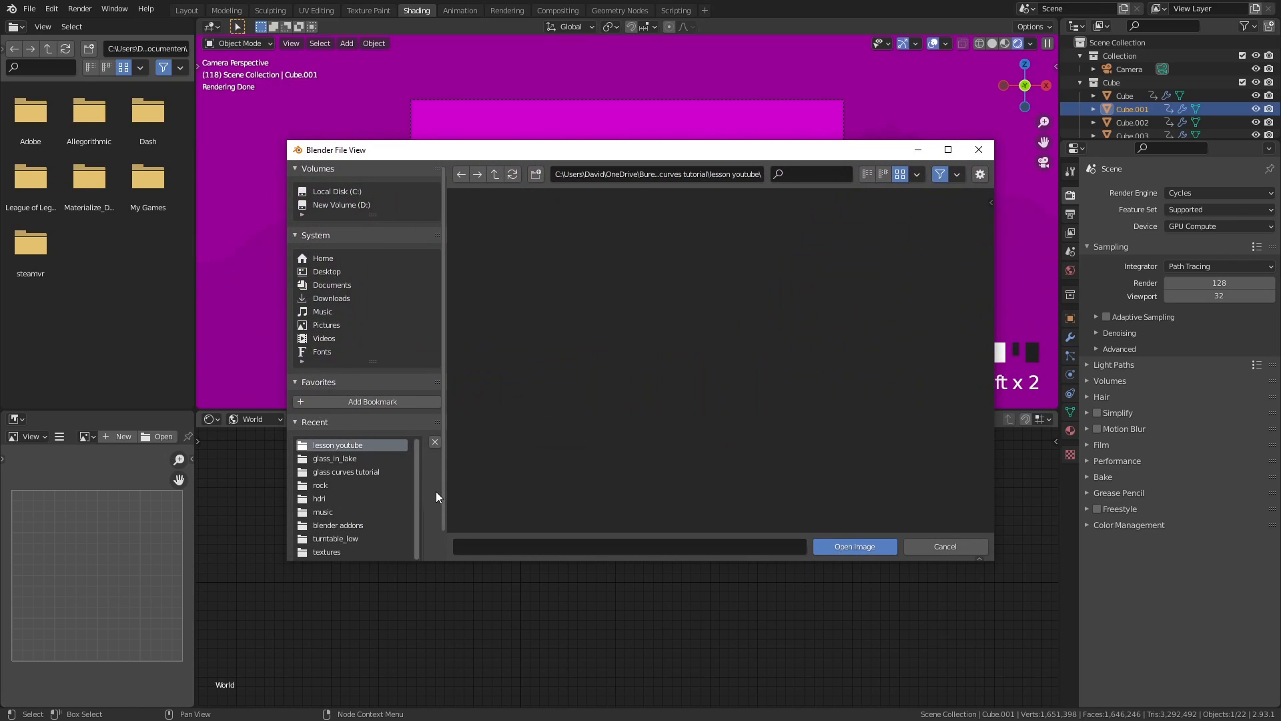
pyautogui.click(320, 498)
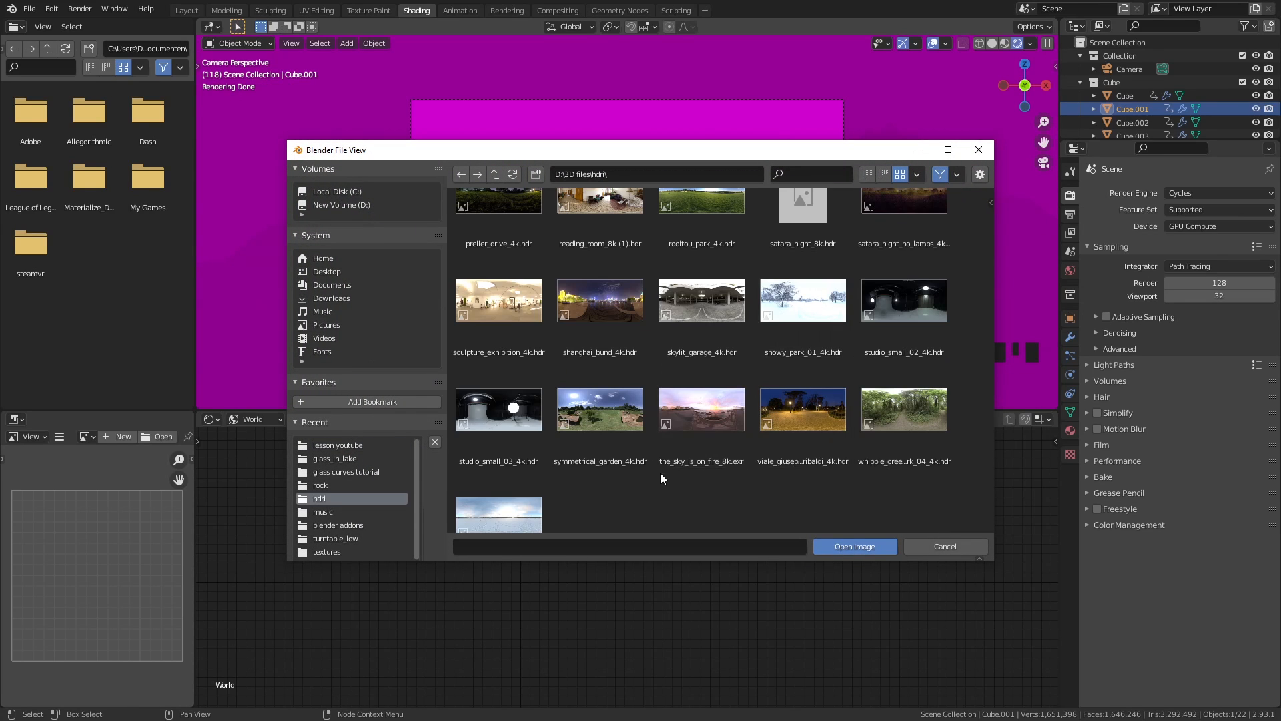
pyautogui.doubleClick(723, 443)
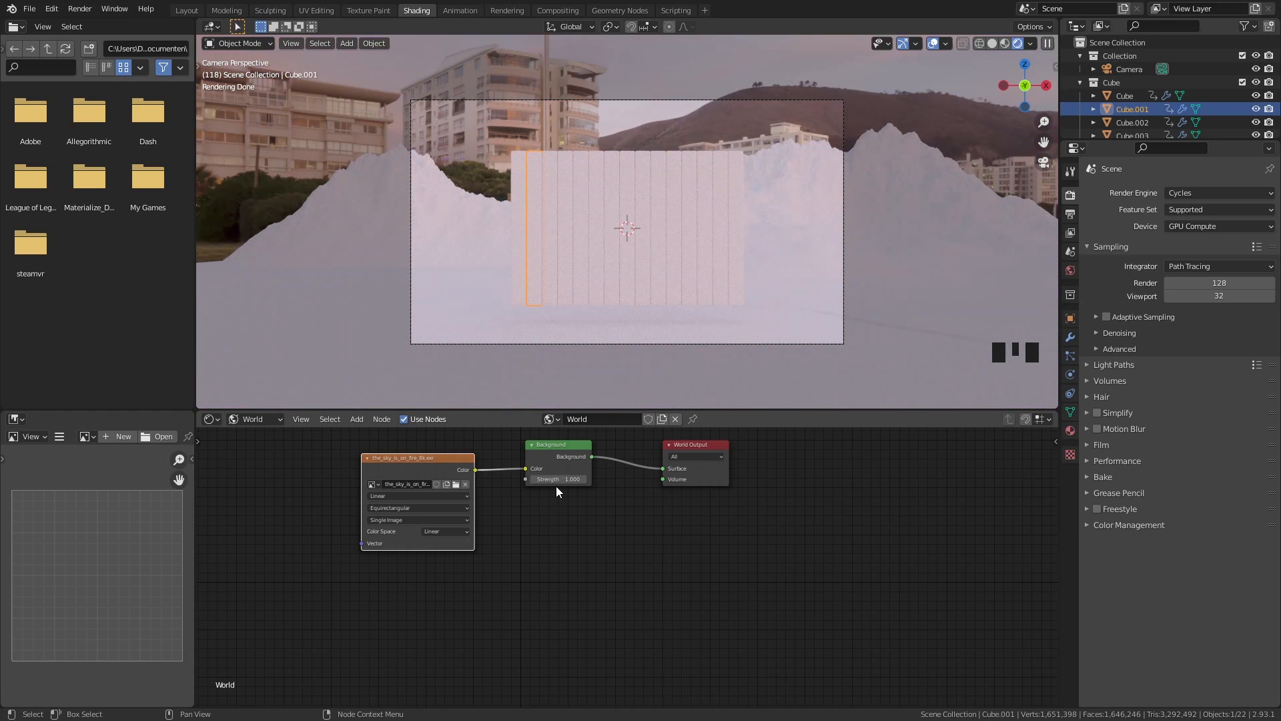
# Add Texture Coordinate and Mapping nodes ahead of the environment texture in the World shader
pyautogui.moveTo(287, 464); pyautogui.dragTo(390, 482, button='middle')
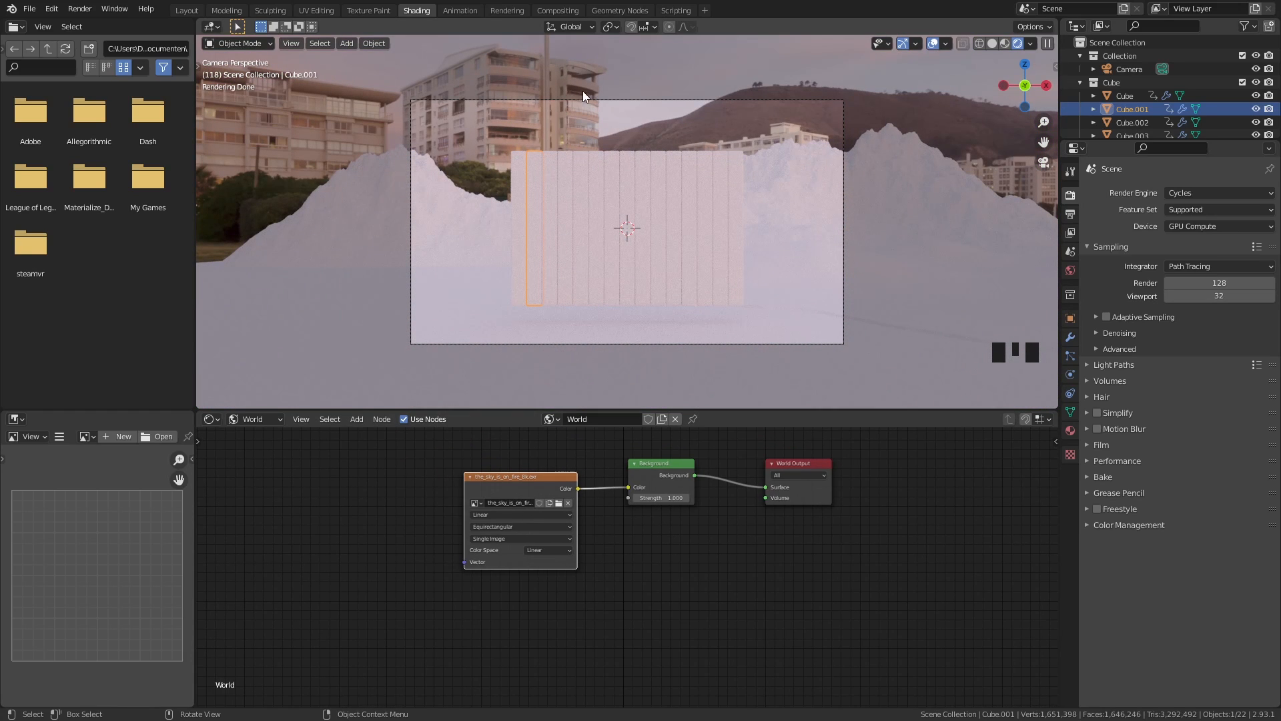
pyautogui.hotkey('shift', 'a')
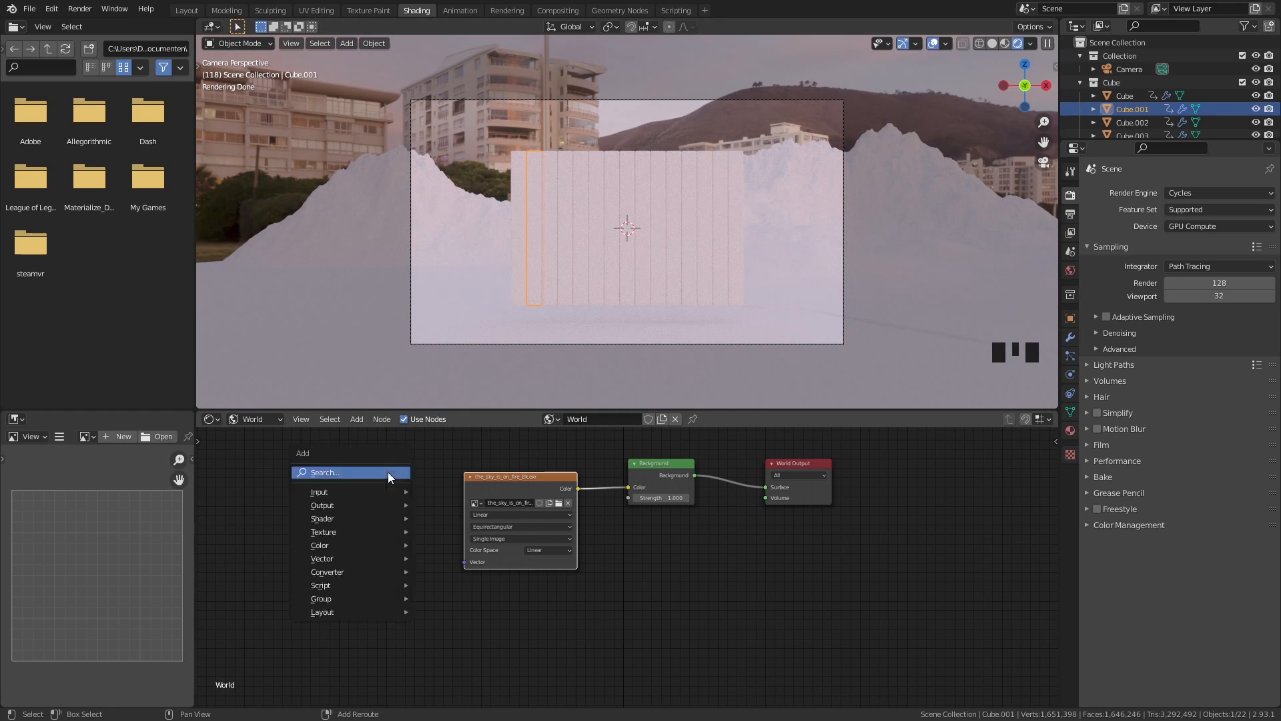
pyautogui.write('text')
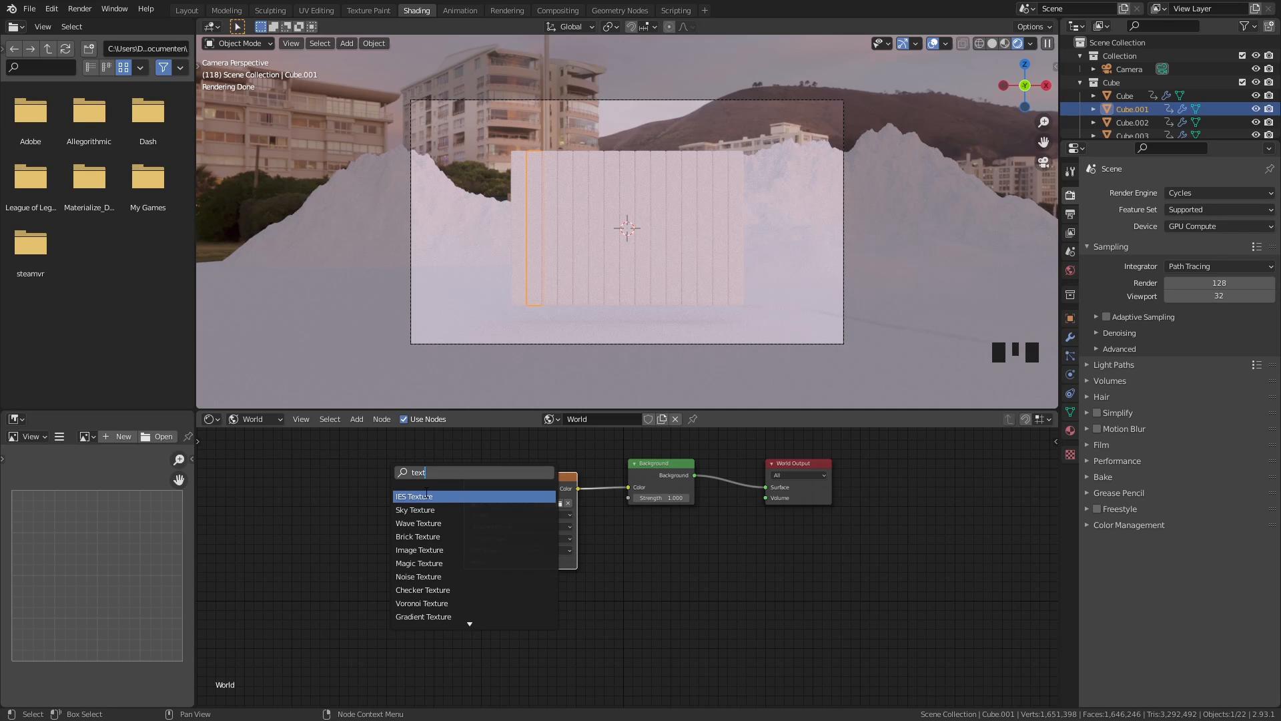
pyautogui.write(' c')
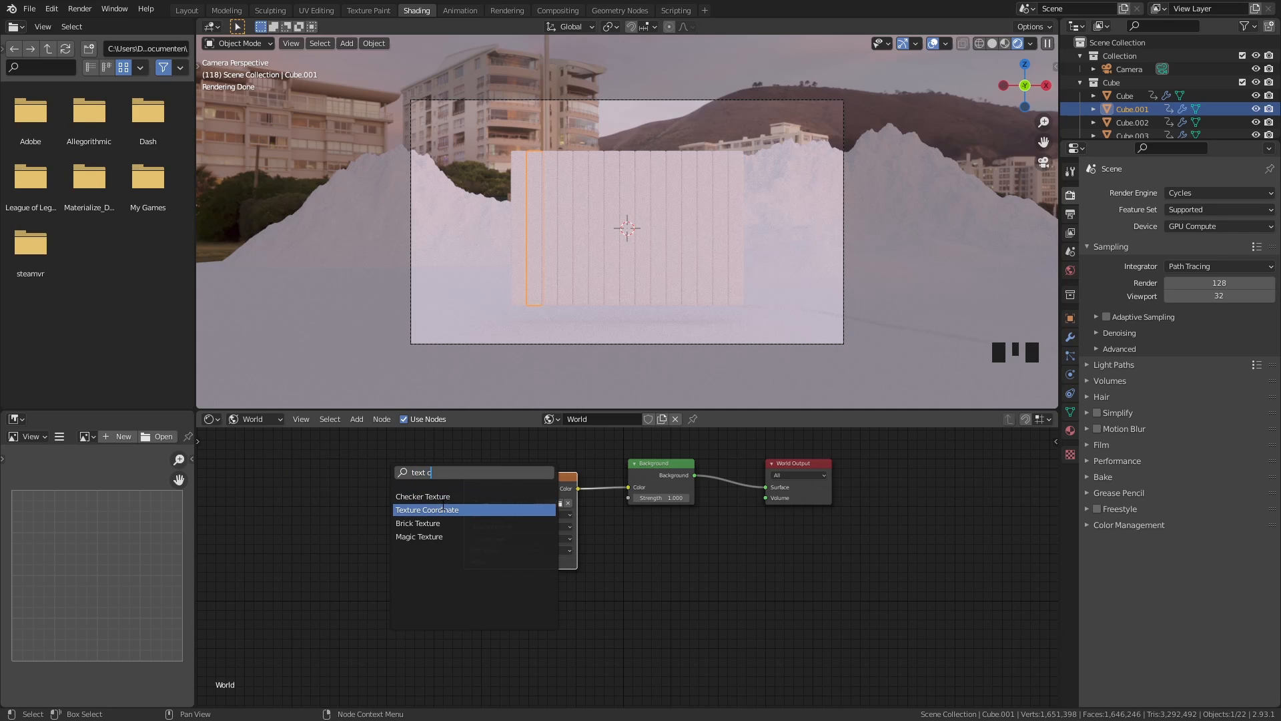
pyautogui.click(445, 510)
pyautogui.click(341, 500)
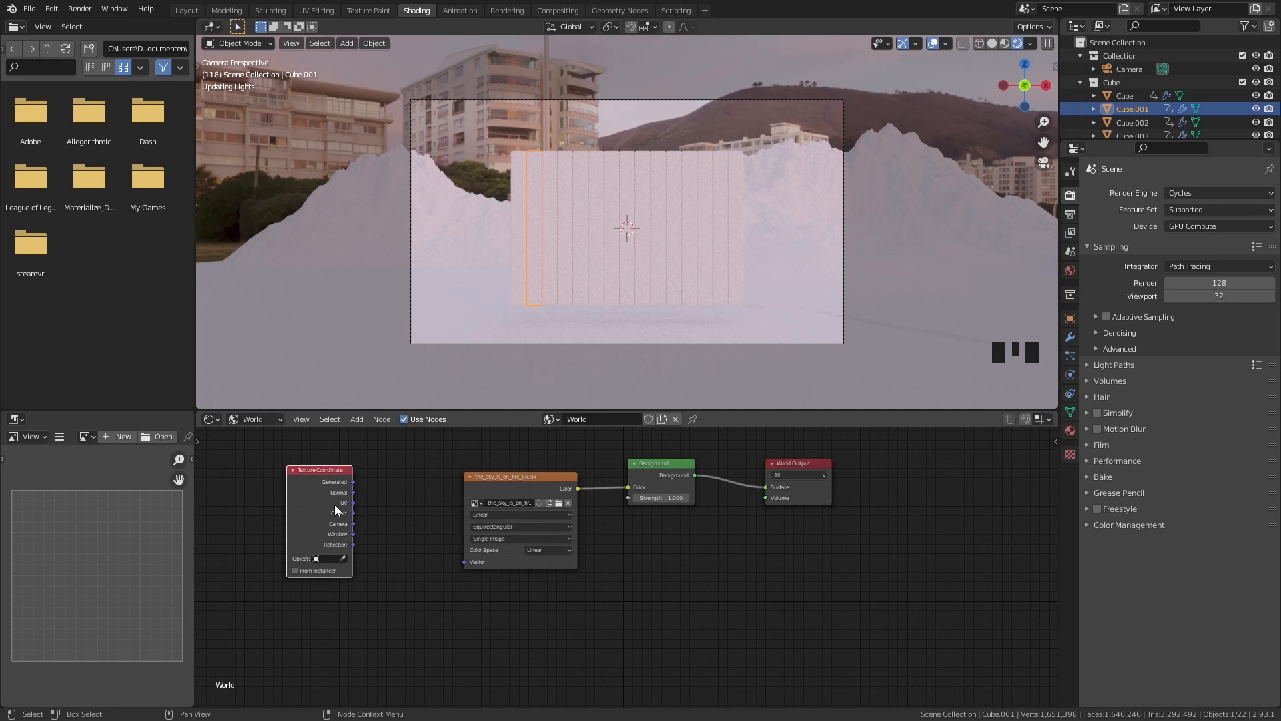
pyautogui.hotkey('shift', 'a')
pyautogui.write('mapp')
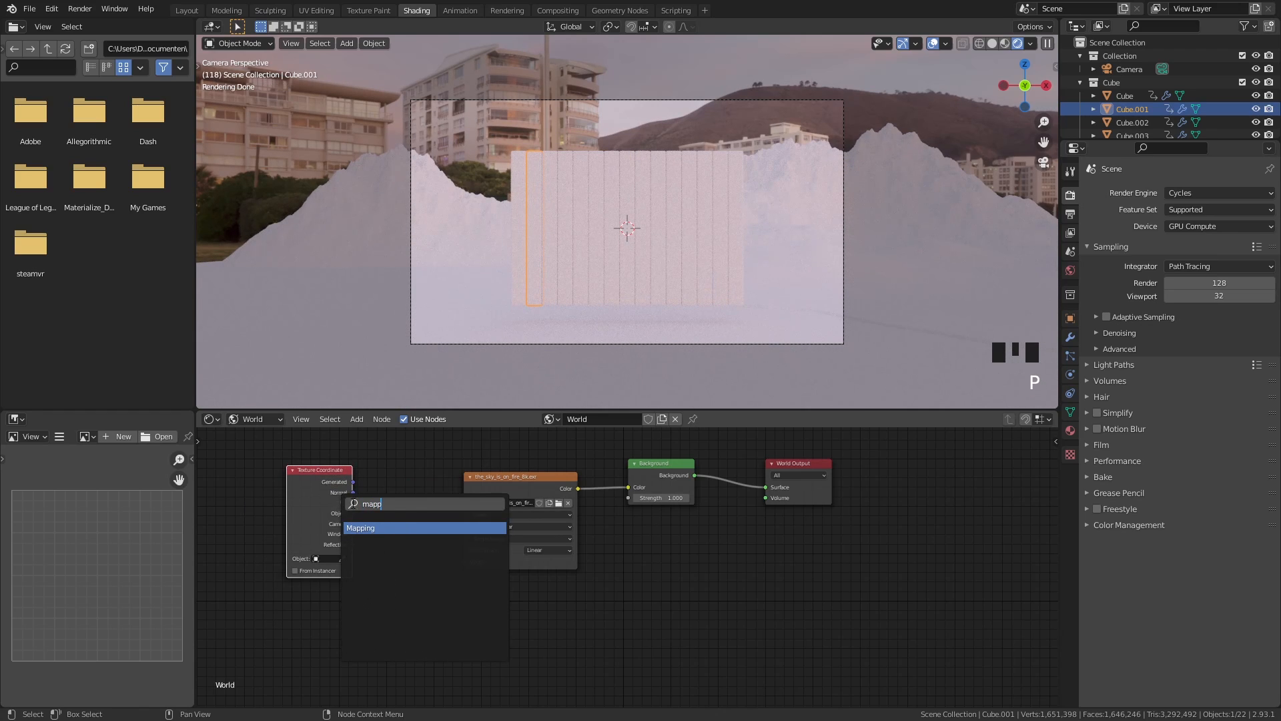
pyautogui.click(393, 526)
pyautogui.click(384, 478)
# Link the Generated coordinates through Mapping into the environment texture's Vector and set the mapping's Z rotation to 153°
pyautogui.moveTo(343, 479); pyautogui.dragTo(359, 515)
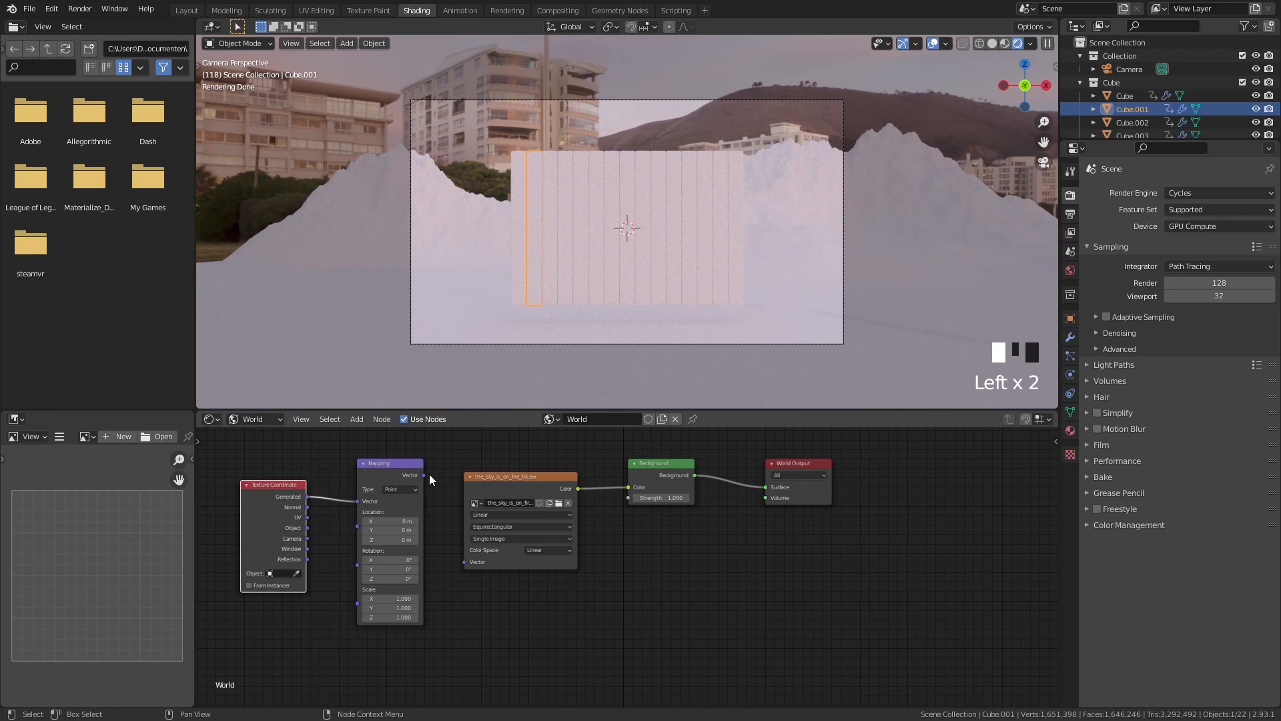
pyautogui.moveTo(430, 474)
pyautogui.mouseDown()
pyautogui.moveTo(493, 538)
pyautogui.moveTo(423, 475)
pyautogui.mouseUp()
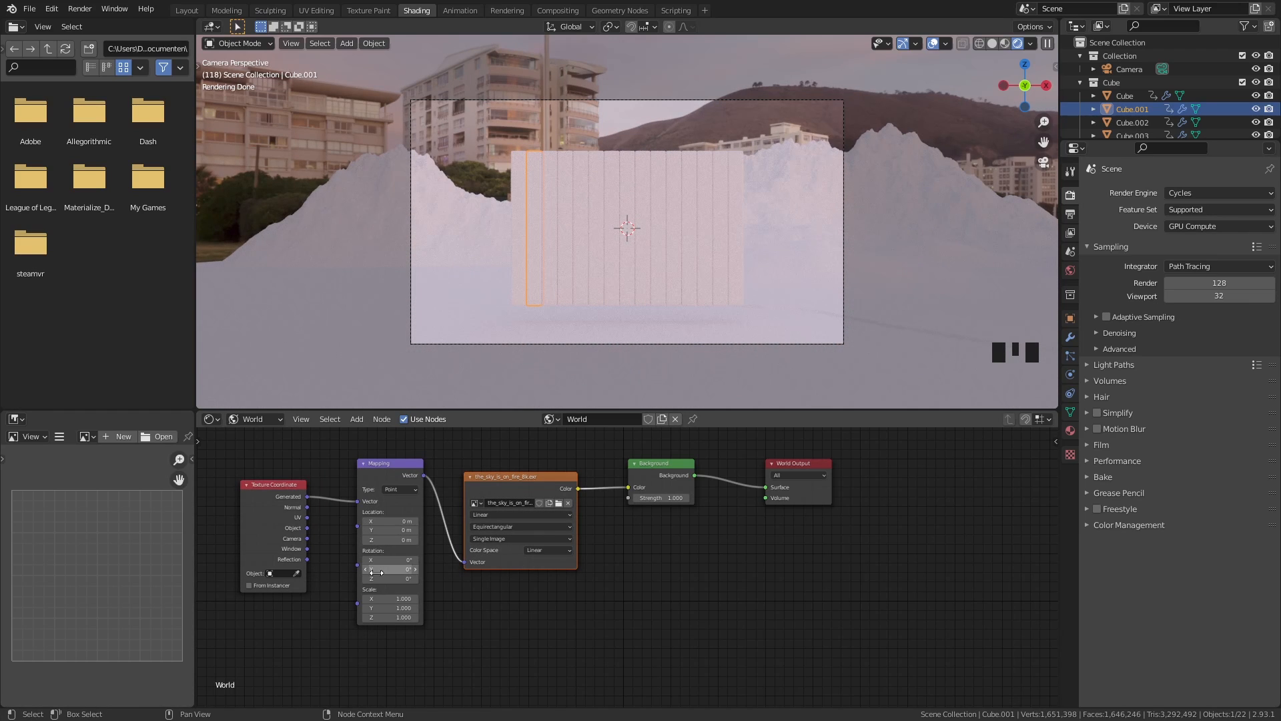
pyautogui.moveTo(390, 579)
pyautogui.mouseDown()
pyautogui.moveTo(404, 578)
pyautogui.moveTo(390, 580)
pyautogui.mouseUp()
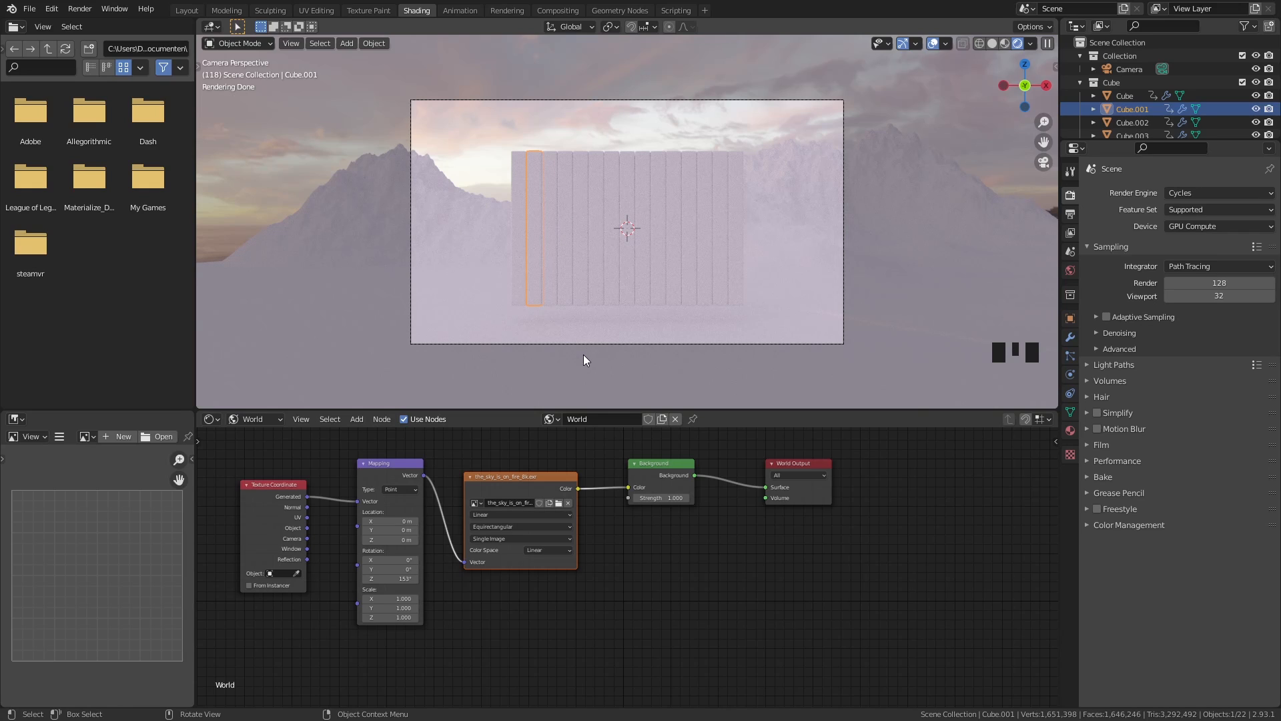
# Switch the shader editor to object materials and set the pillar material's Transmission to 1.000 and Roughness to 0.1
pyautogui.click(249, 421)
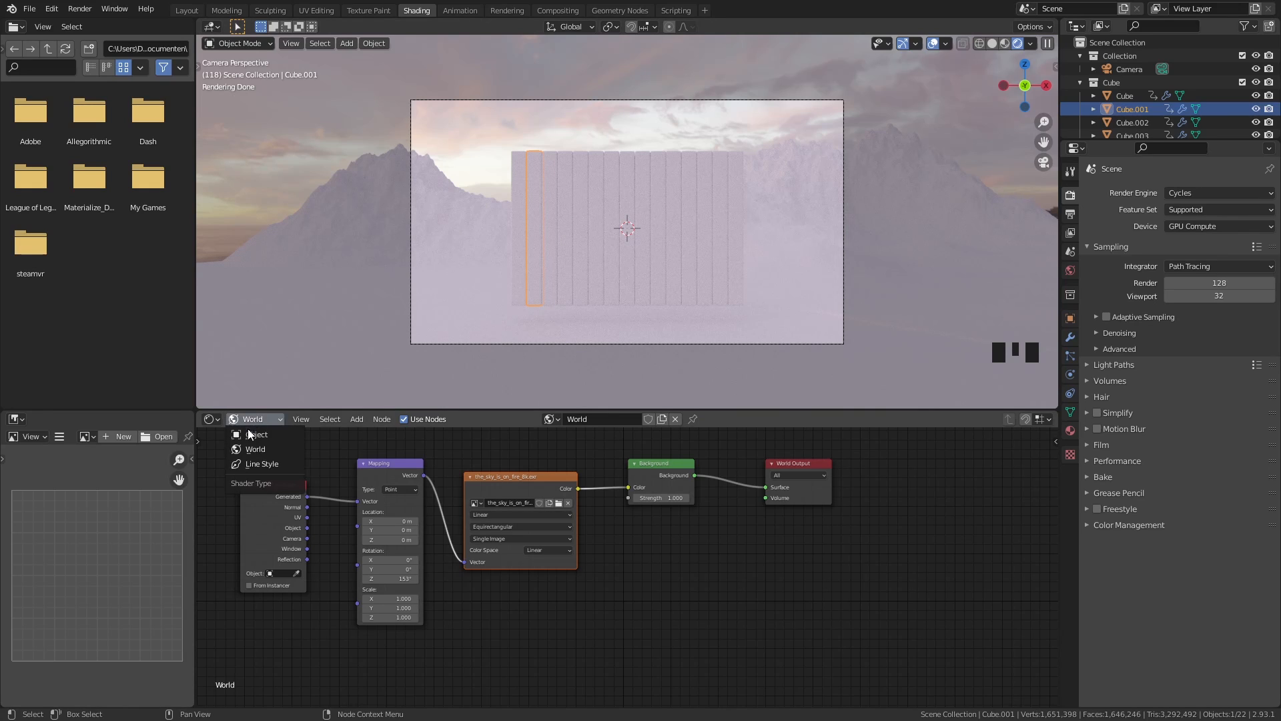
pyautogui.click(258, 436)
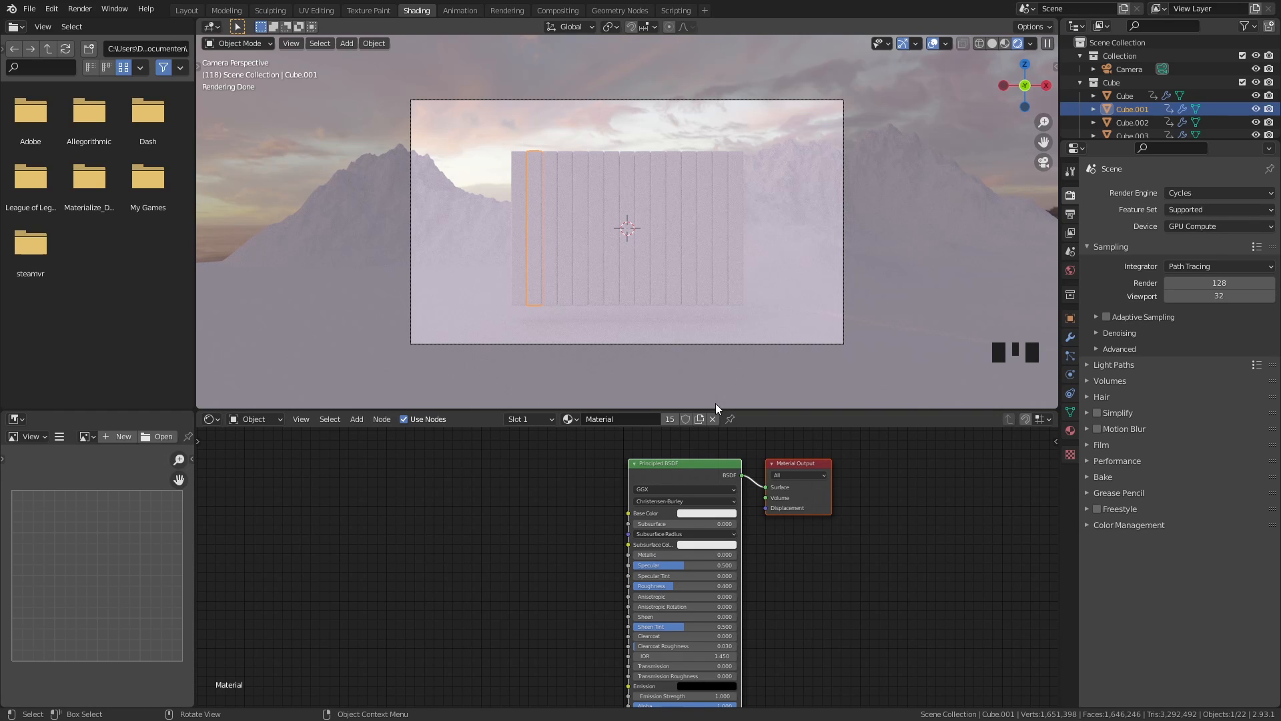
pyautogui.moveTo(667, 666); pyautogui.dragTo(739, 666)
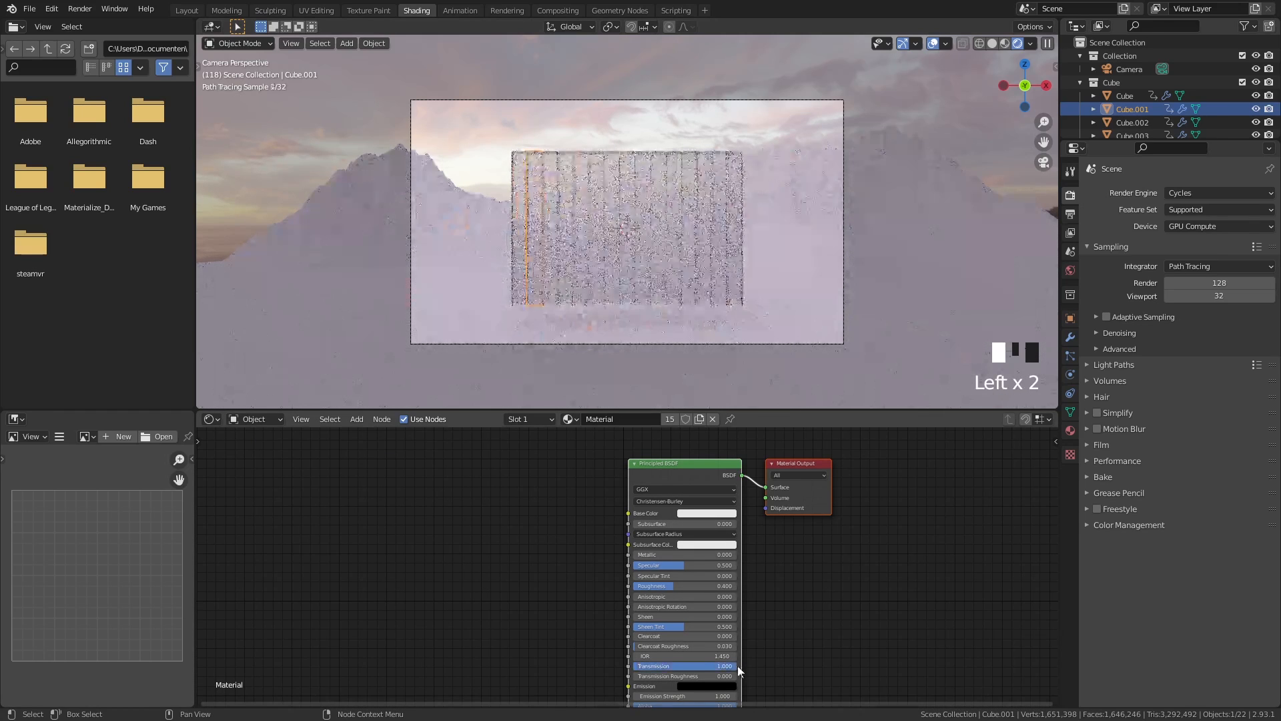
pyautogui.click(685, 584)
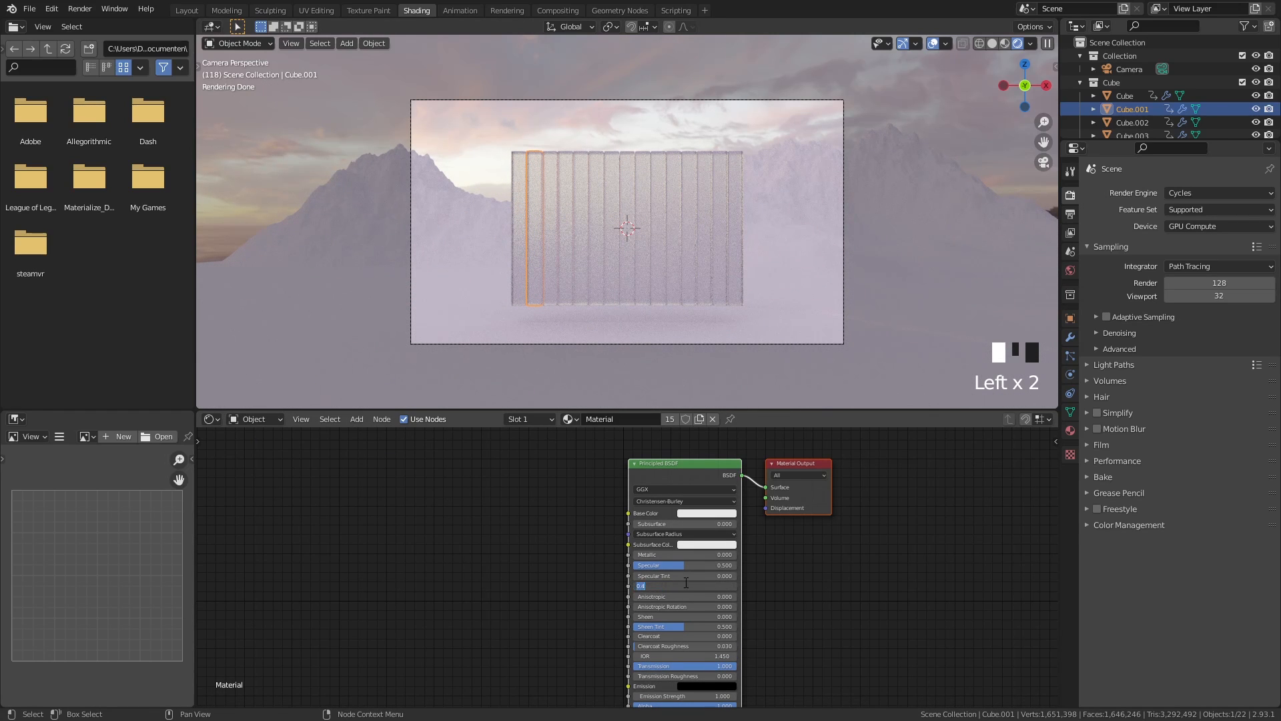
pyautogui.write('0.1')
pyautogui.press('Return')
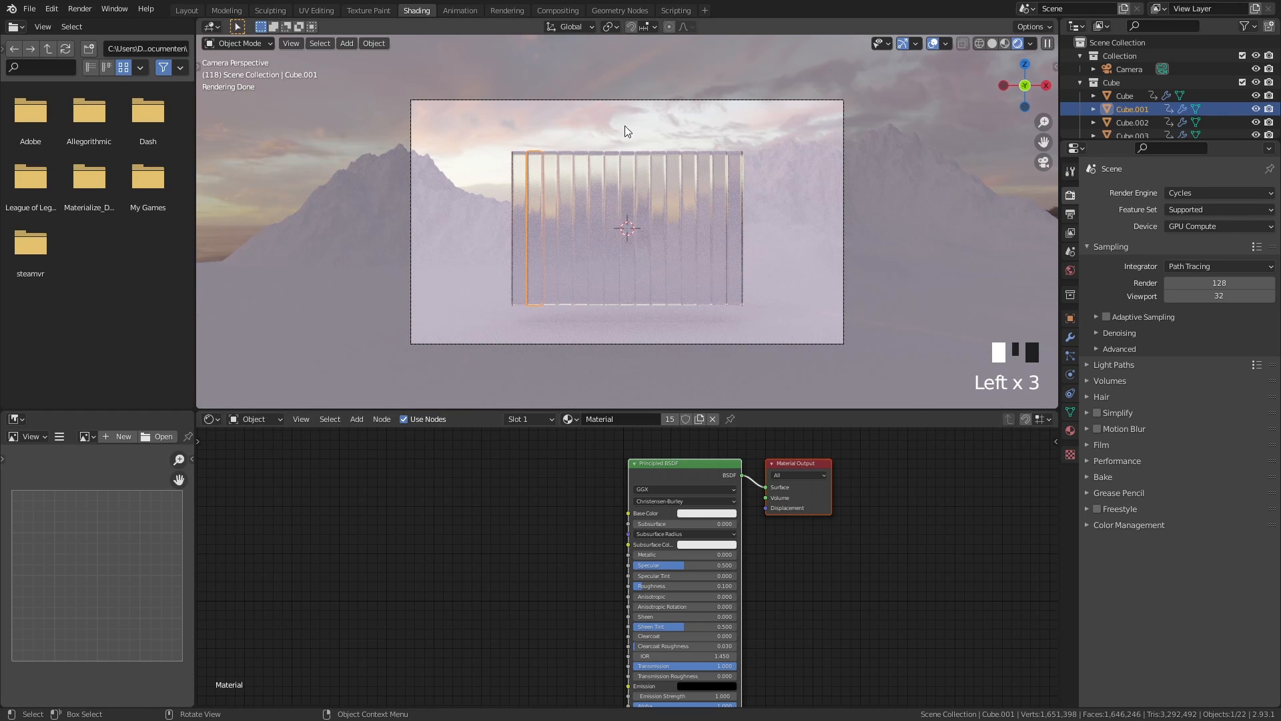
# Adjust the pillar material's Base Color to a near-white and rename the material glass
pyautogui.click(709, 510)
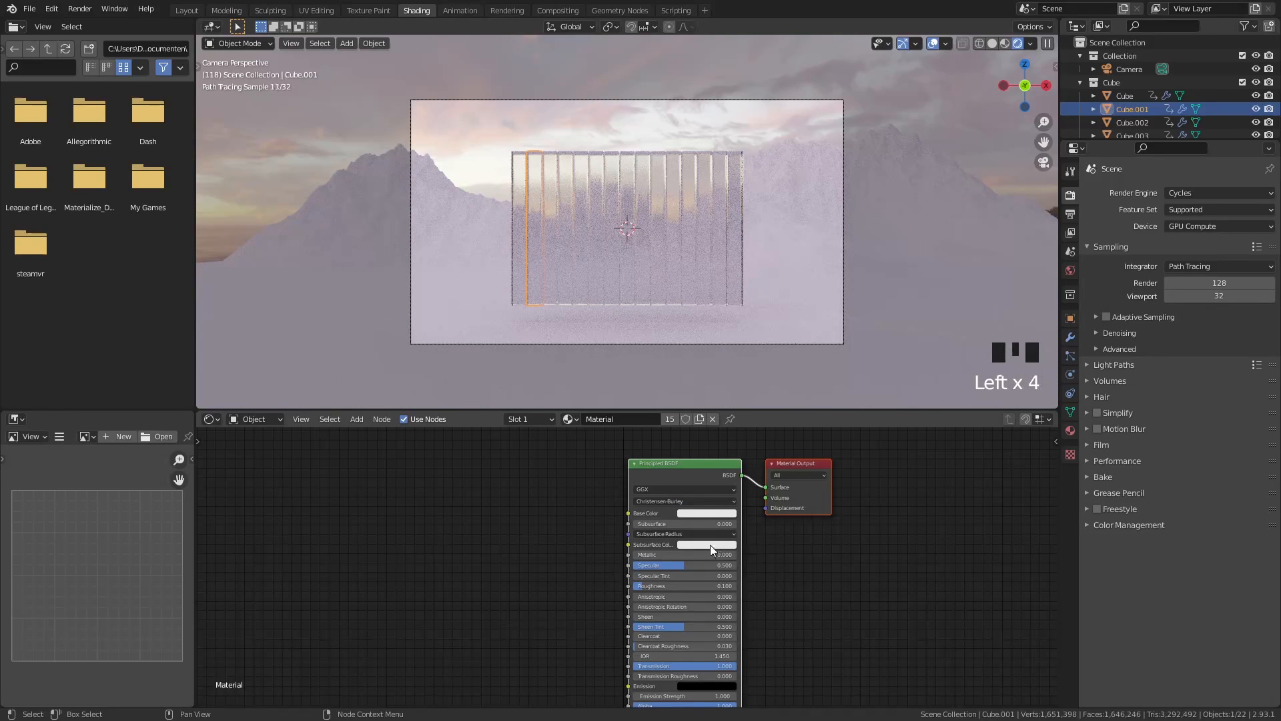
pyautogui.click(726, 515)
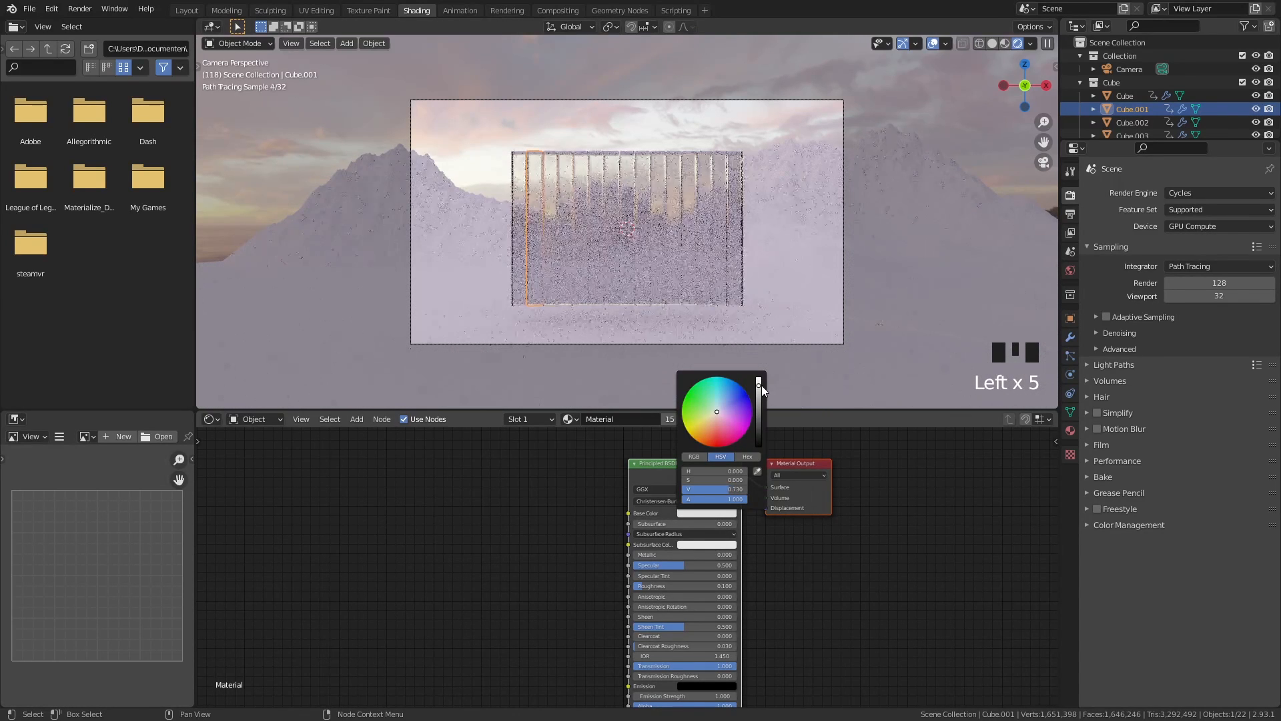
pyautogui.click(879, 482)
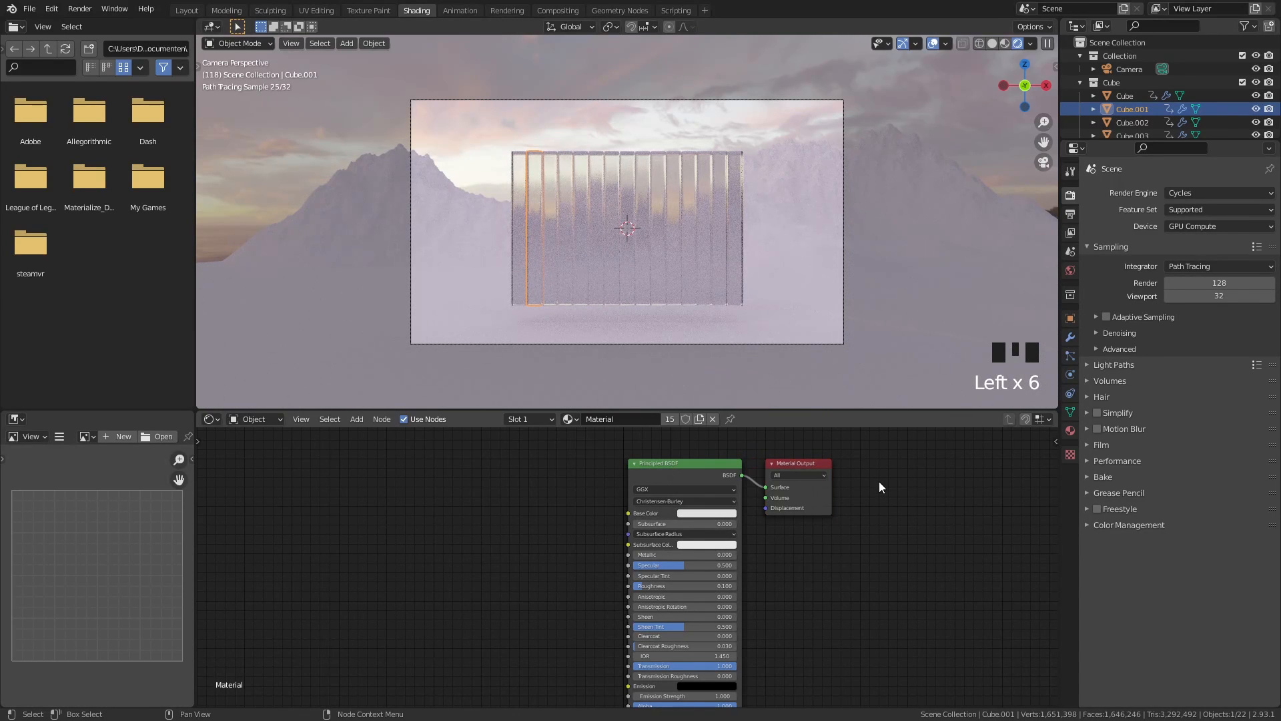
pyautogui.click(612, 418)
pyautogui.write('glass')
pyautogui.press('Return')
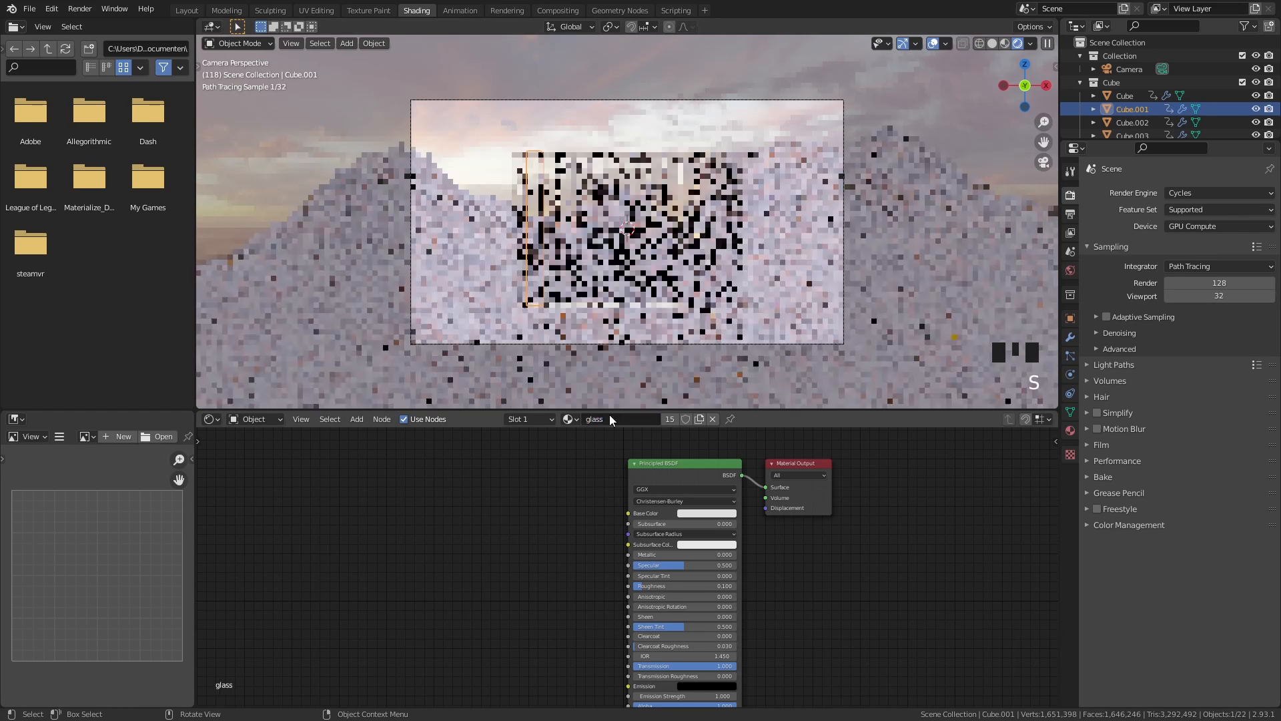
# Create a new material named water on the lake object
pyautogui.click(606, 383)
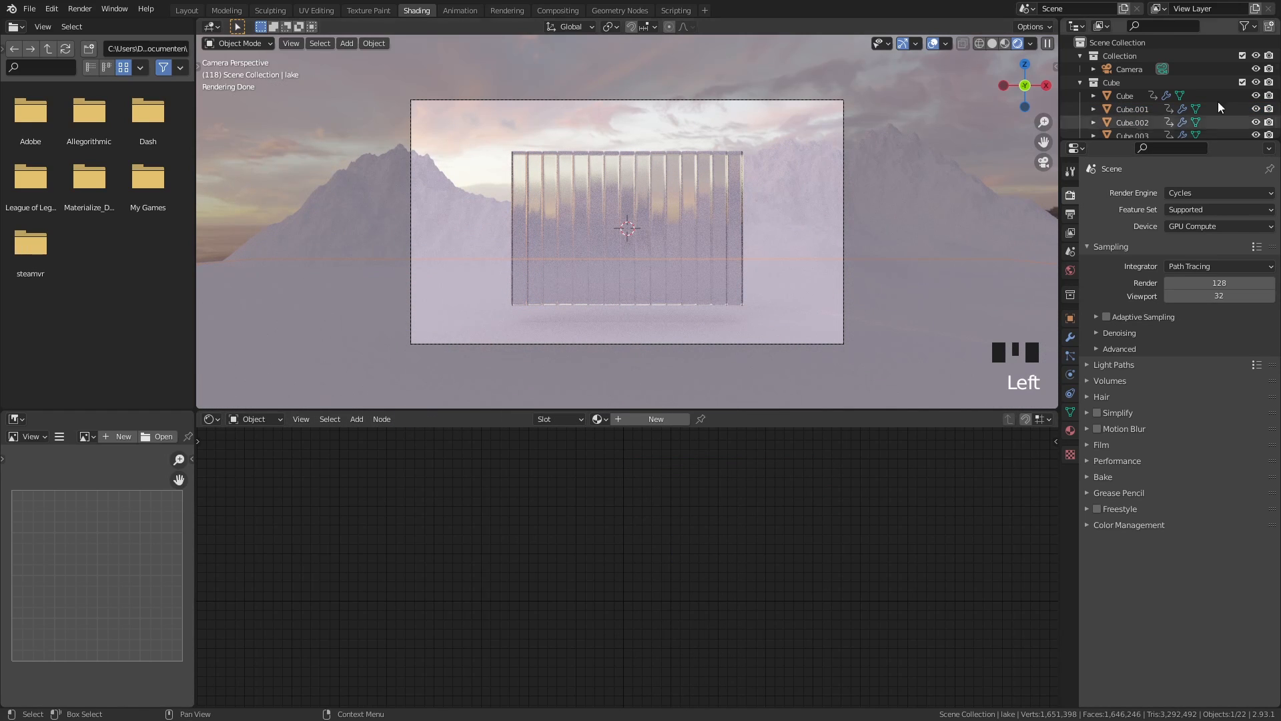
pyautogui.scroll(-5, 1196, 96)
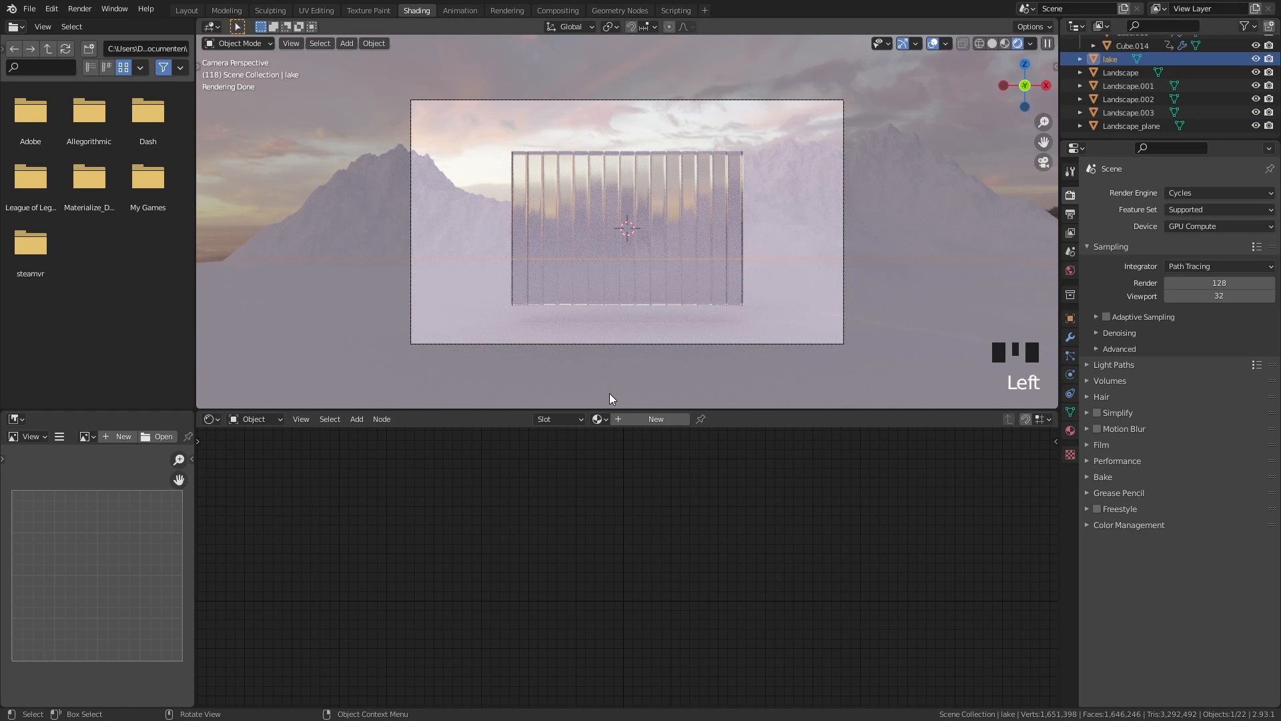
pyautogui.click(627, 418)
pyautogui.click(666, 419)
pyautogui.write('water')
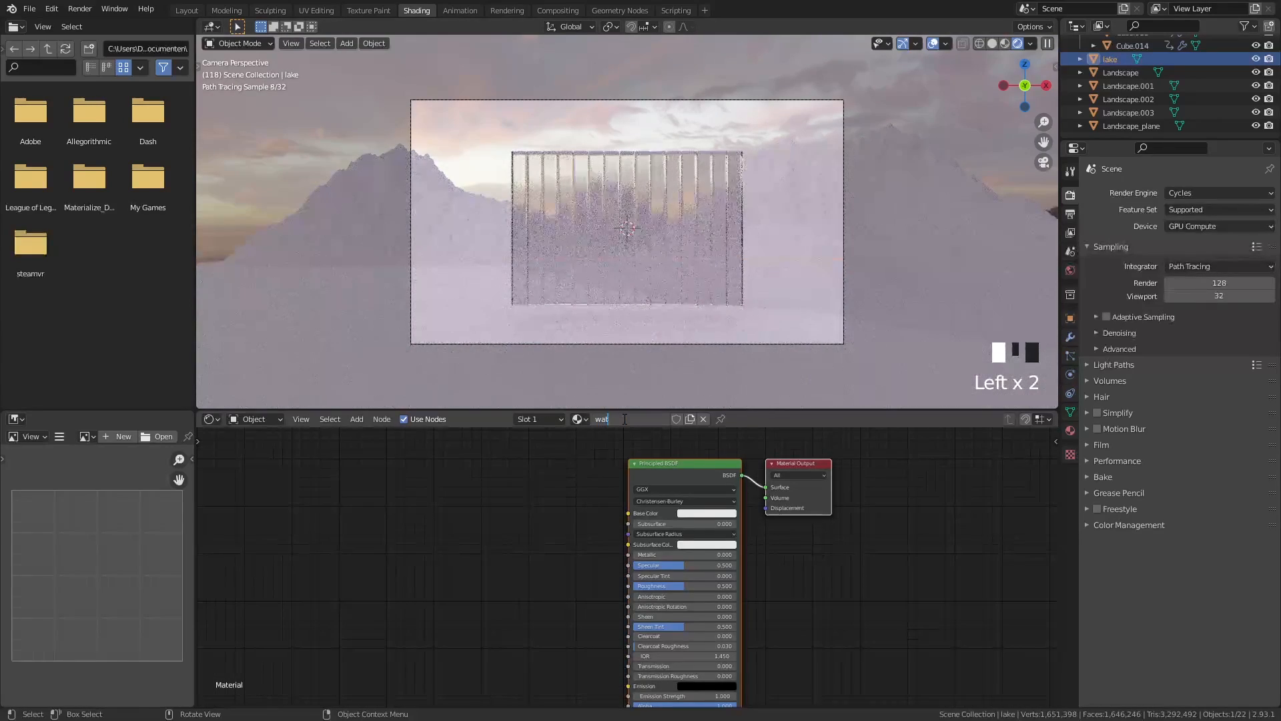
pyautogui.press('Return')
# Set the water material's Base Color to black and its Roughness to 0
pyautogui.click(689, 513)
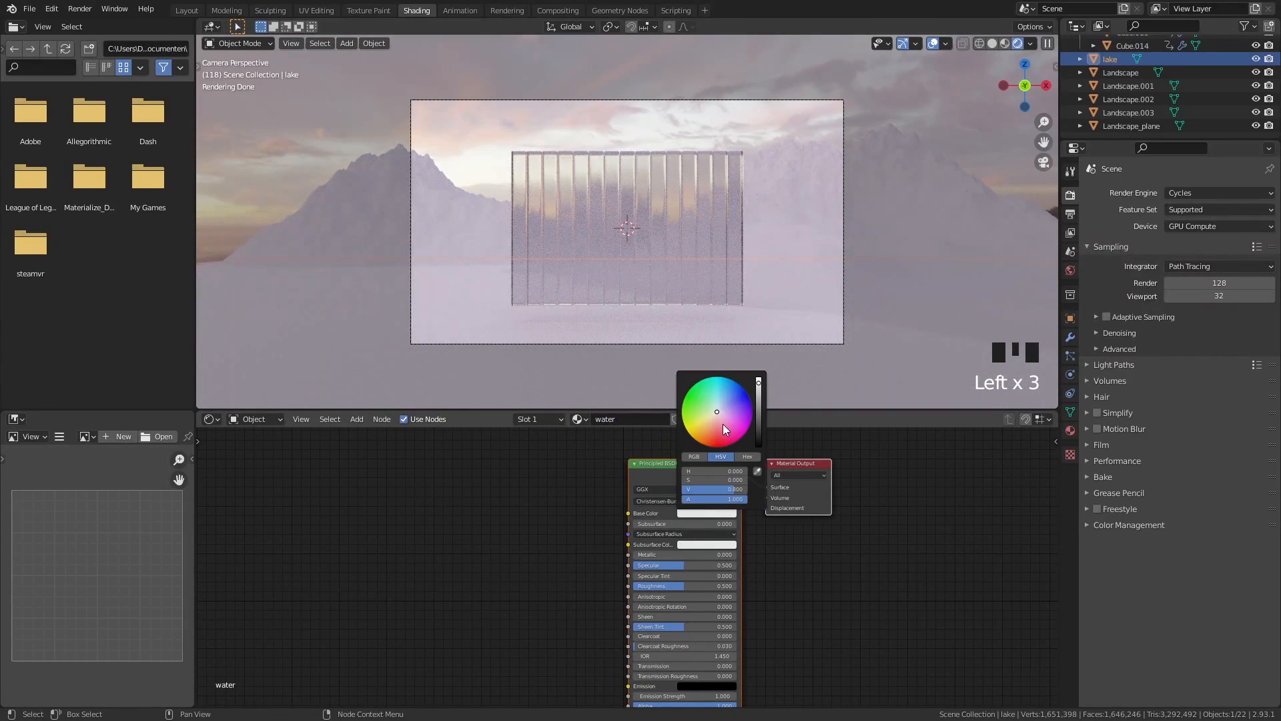
pyautogui.moveTo(760, 417); pyautogui.dragTo(759, 436)
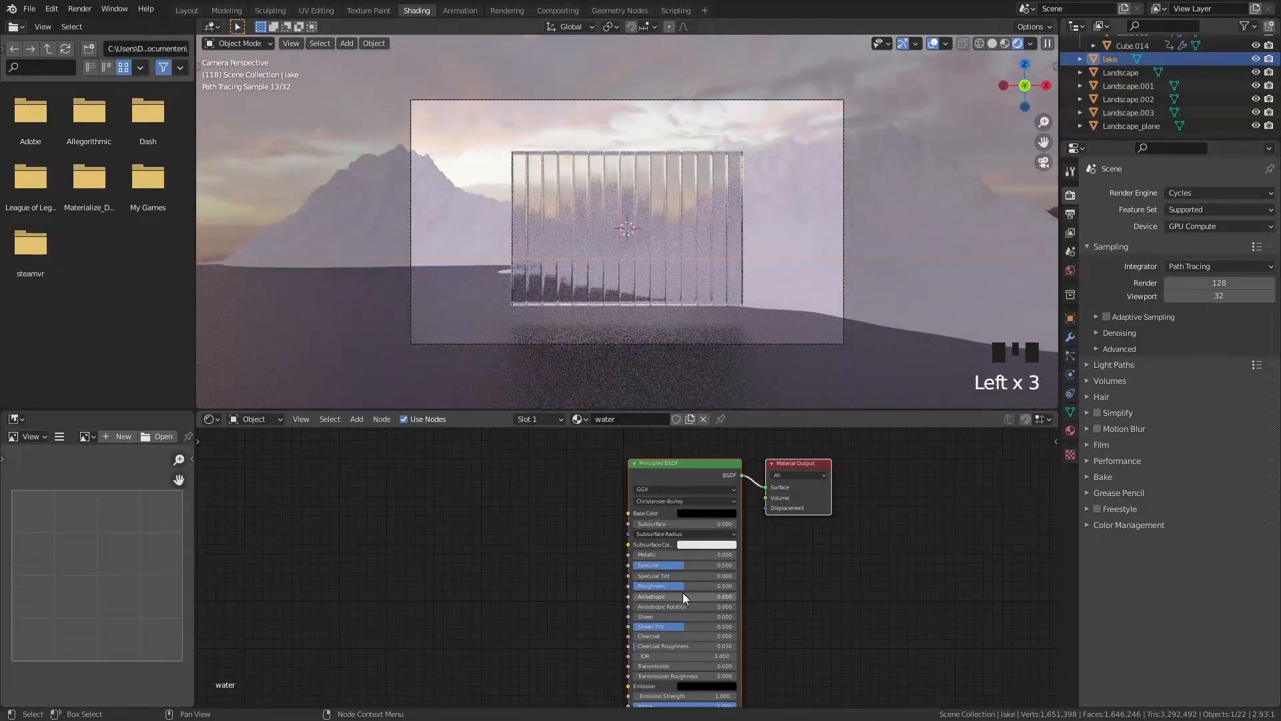
pyautogui.moveTo(692, 586); pyautogui.dragTo(634, 586)
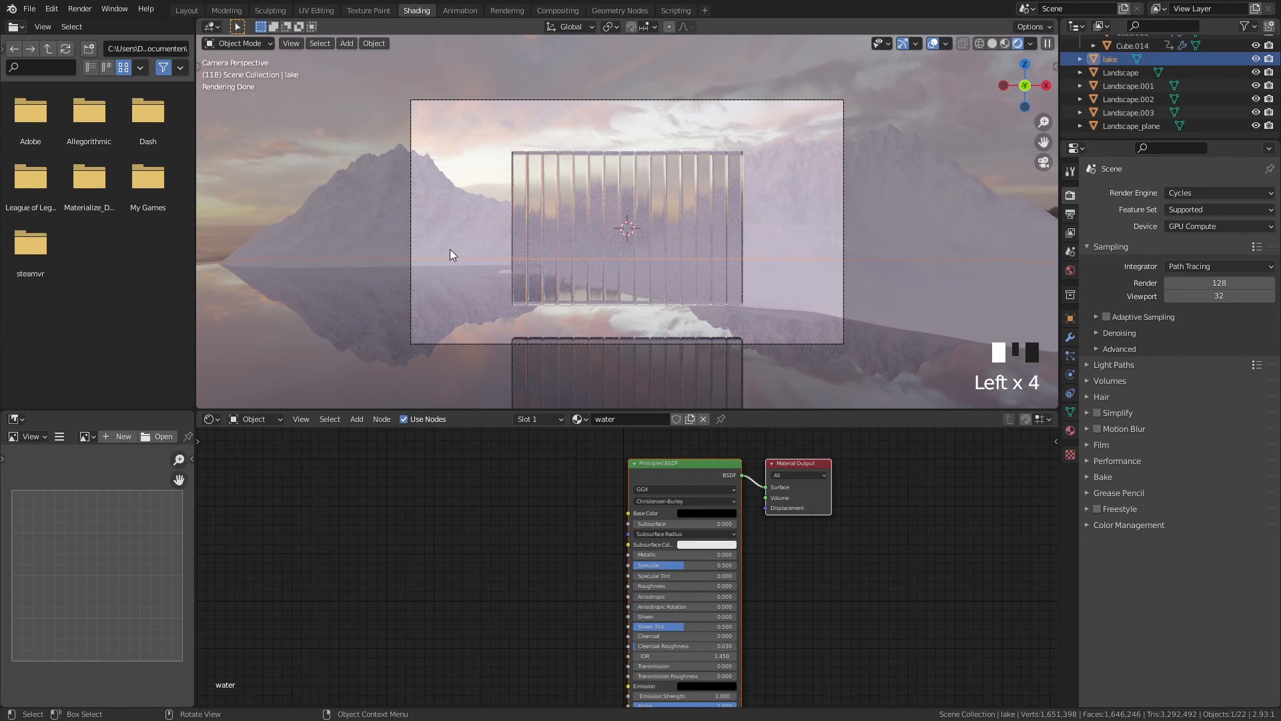
# Create a new material named ground on the Landscape.001 terrain
pyautogui.click(880, 280)
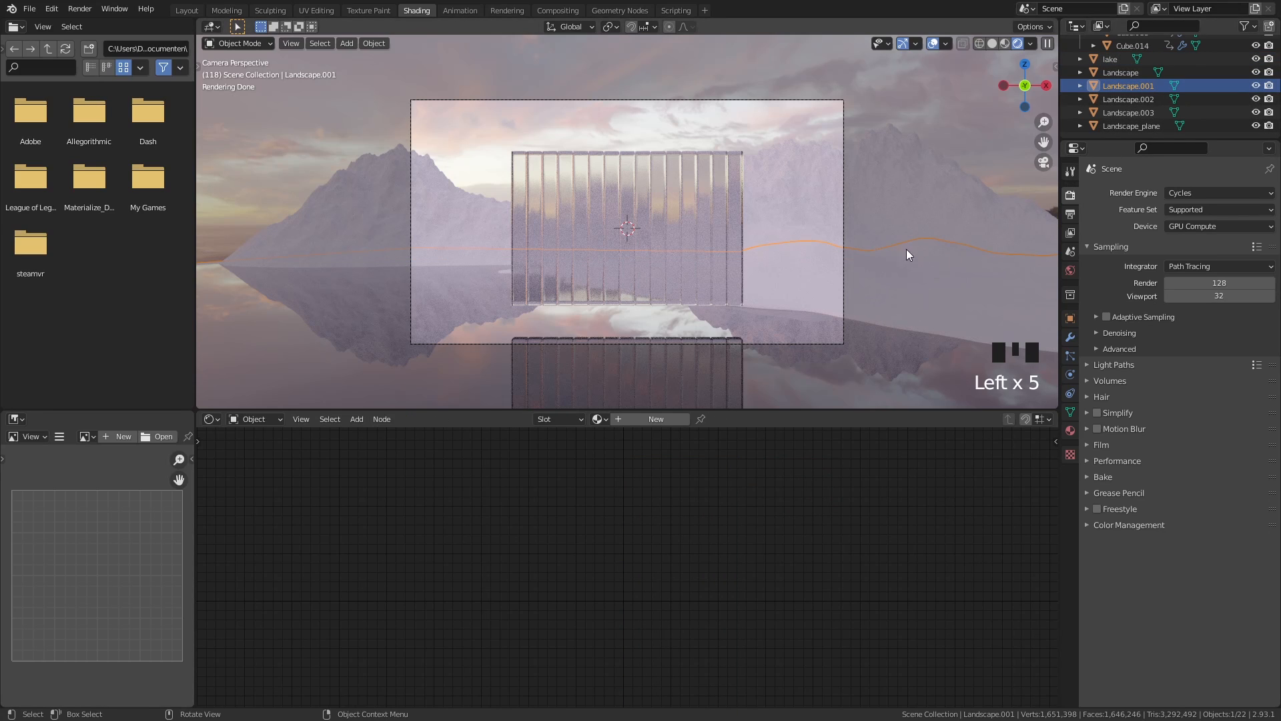
pyautogui.click(653, 419)
pyautogui.click(641, 419)
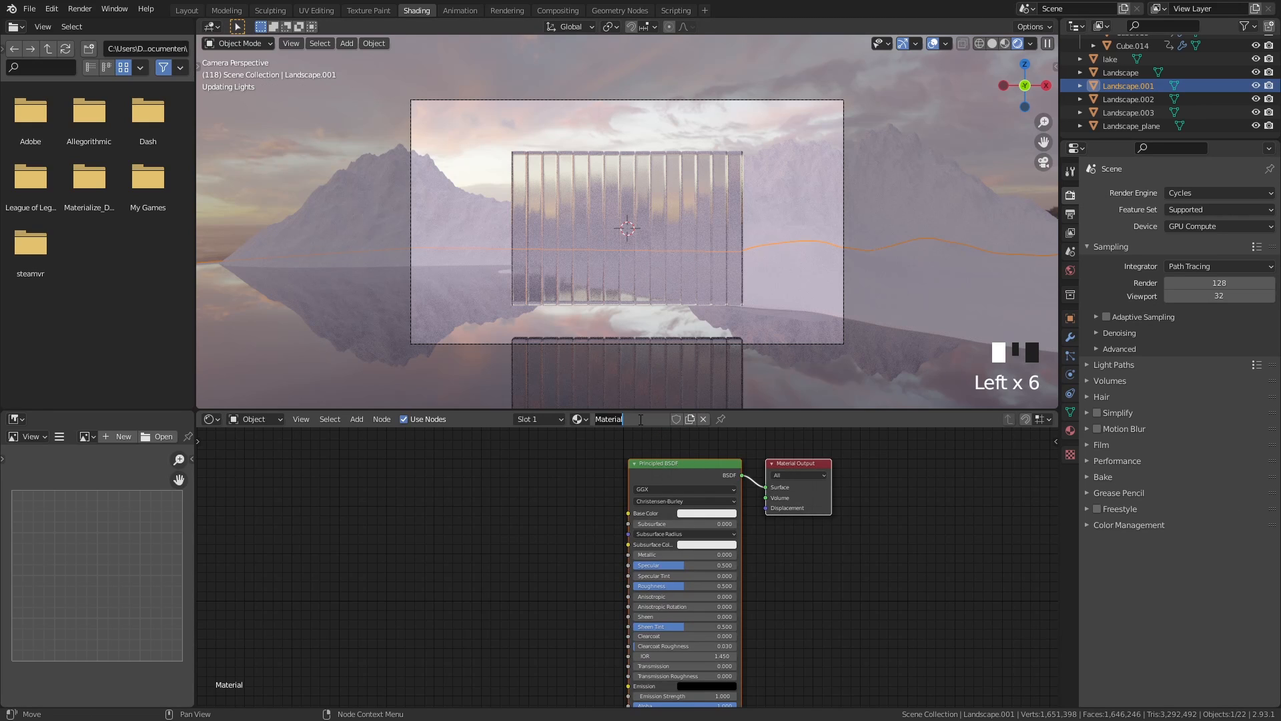
pyautogui.doubleClick(641, 419)
pyautogui.write('ground')
pyautogui.press('Return')
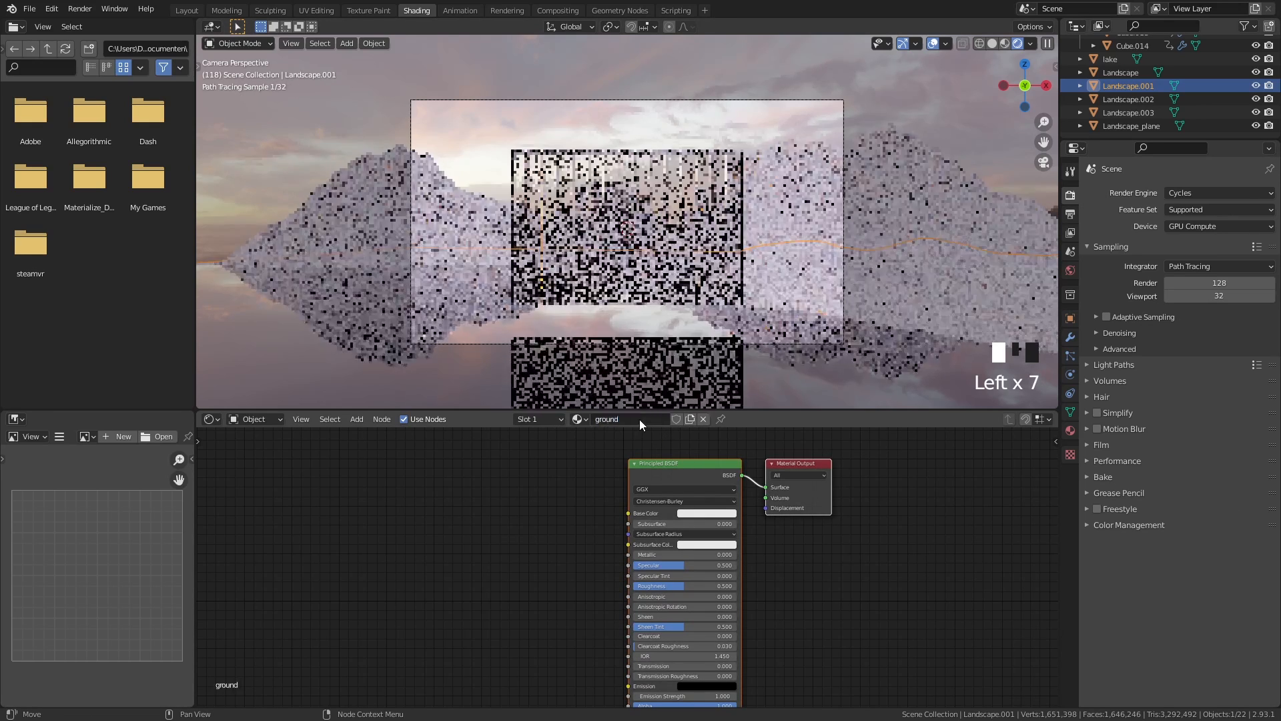
# Add an Image Texture node to the ground material and link its Color to the Principled BSDF's Base Color
pyautogui.hotkey('shift', 'a')
pyautogui.moveTo(527, 485)
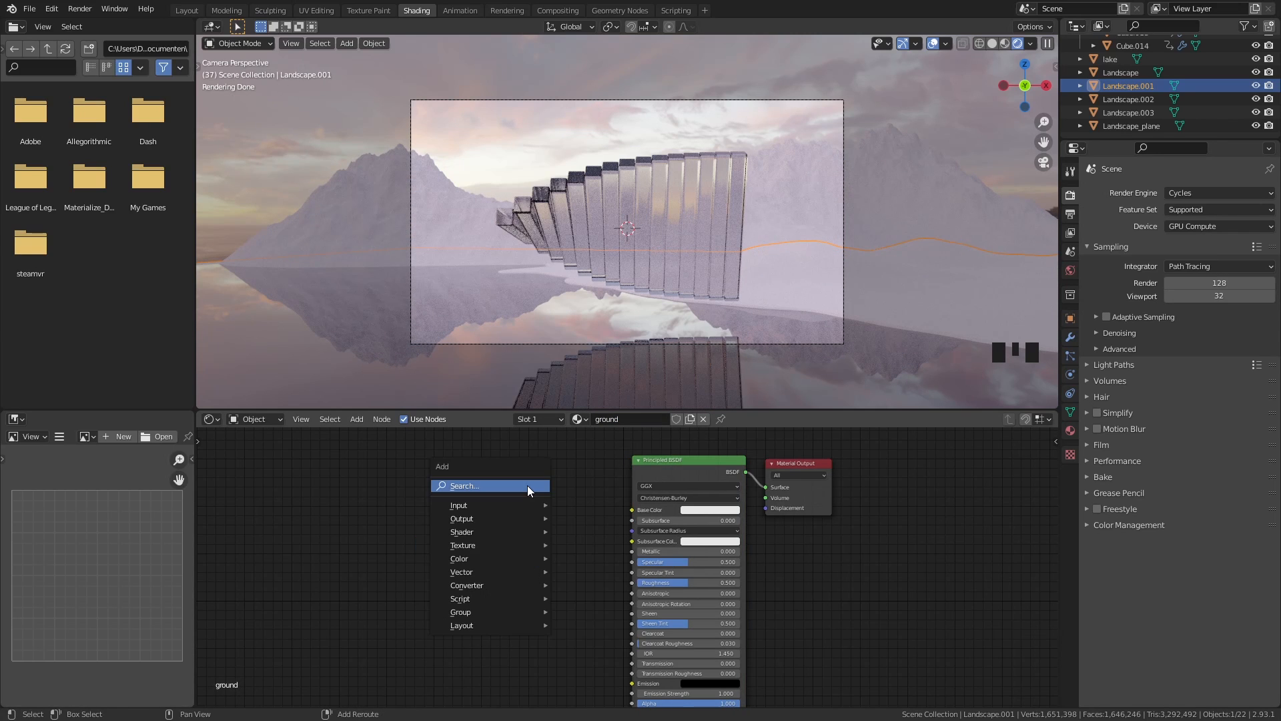
pyautogui.write('im')
pyautogui.click(557, 509)
pyautogui.click(463, 502)
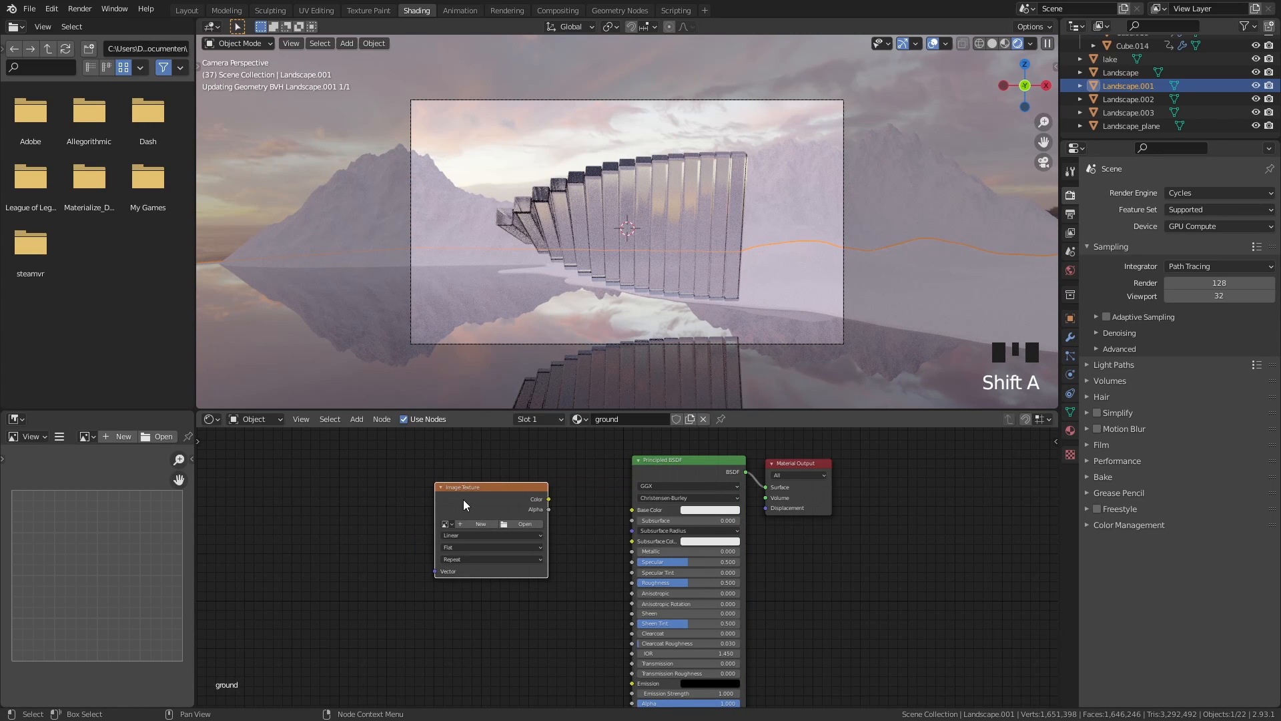
pyautogui.moveTo(549, 499); pyautogui.dragTo(632, 509)
# Load rock_05_diff_4k.png from the rock folder into the Image Texture node
pyautogui.click(525, 523)
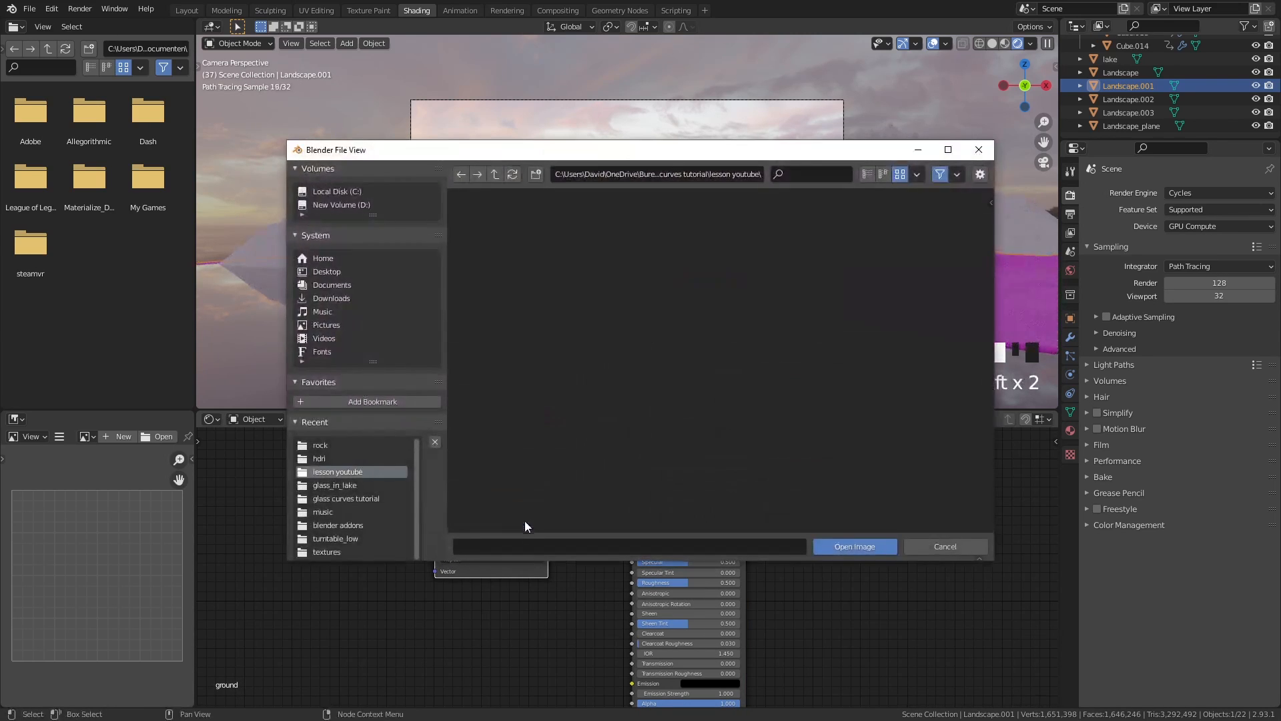
pyautogui.click(321, 445)
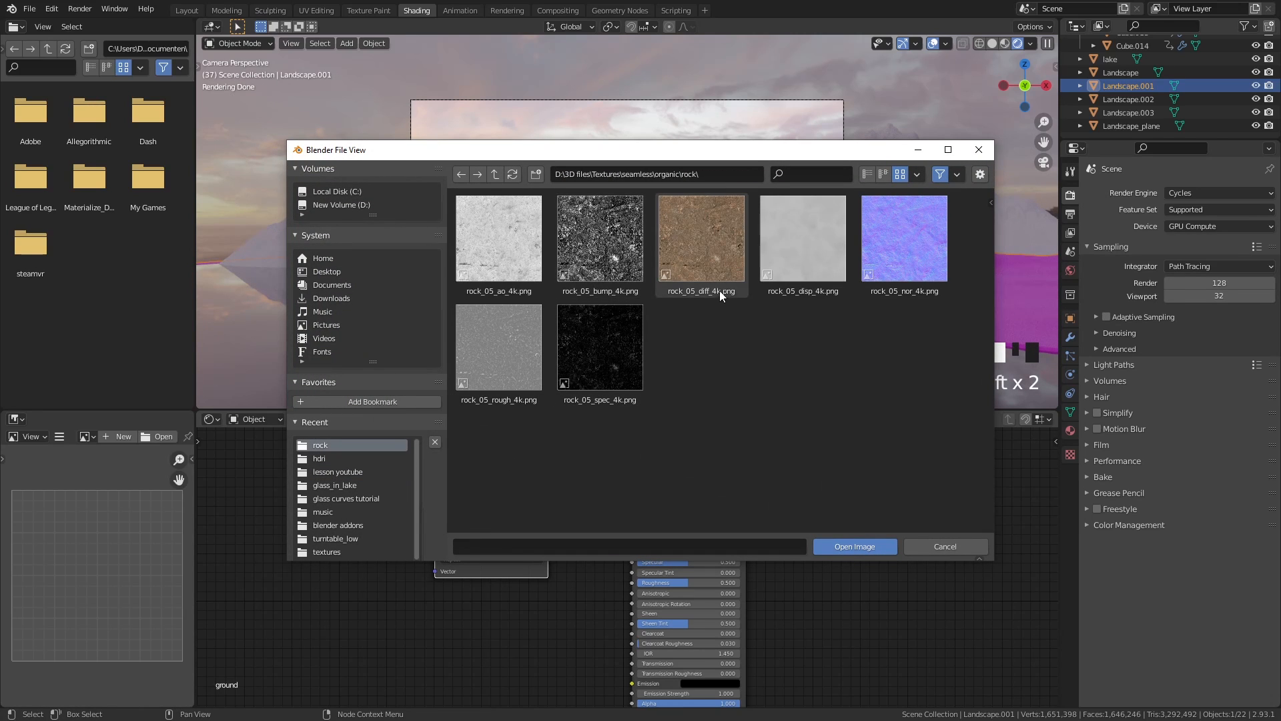
pyautogui.click(706, 262)
pyautogui.doubleClick(706, 262)
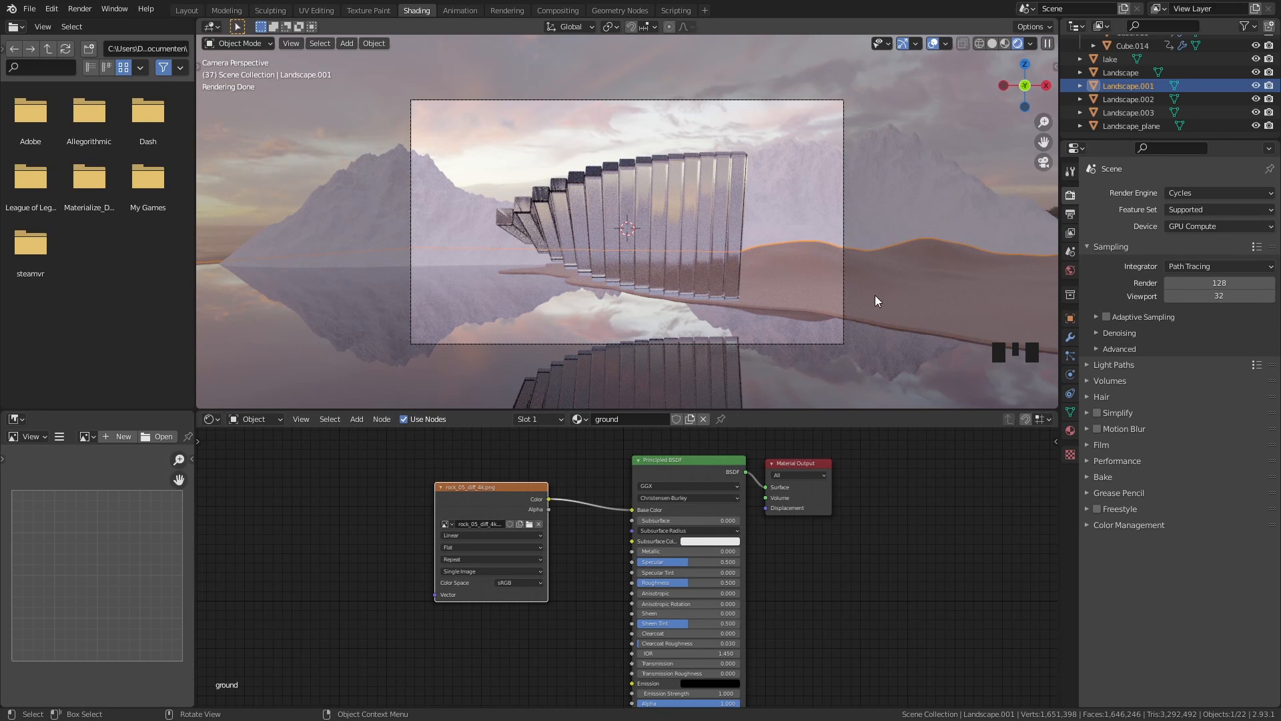
# Look at the ground terrain up close from above and switch the viewport to Material Preview shading
pyautogui.moveTo(875, 295); pyautogui.dragTo(871, 238, button='middle')
pyautogui.scroll(-3, 871, 238)
pyautogui.scroll(3, 676, 243)
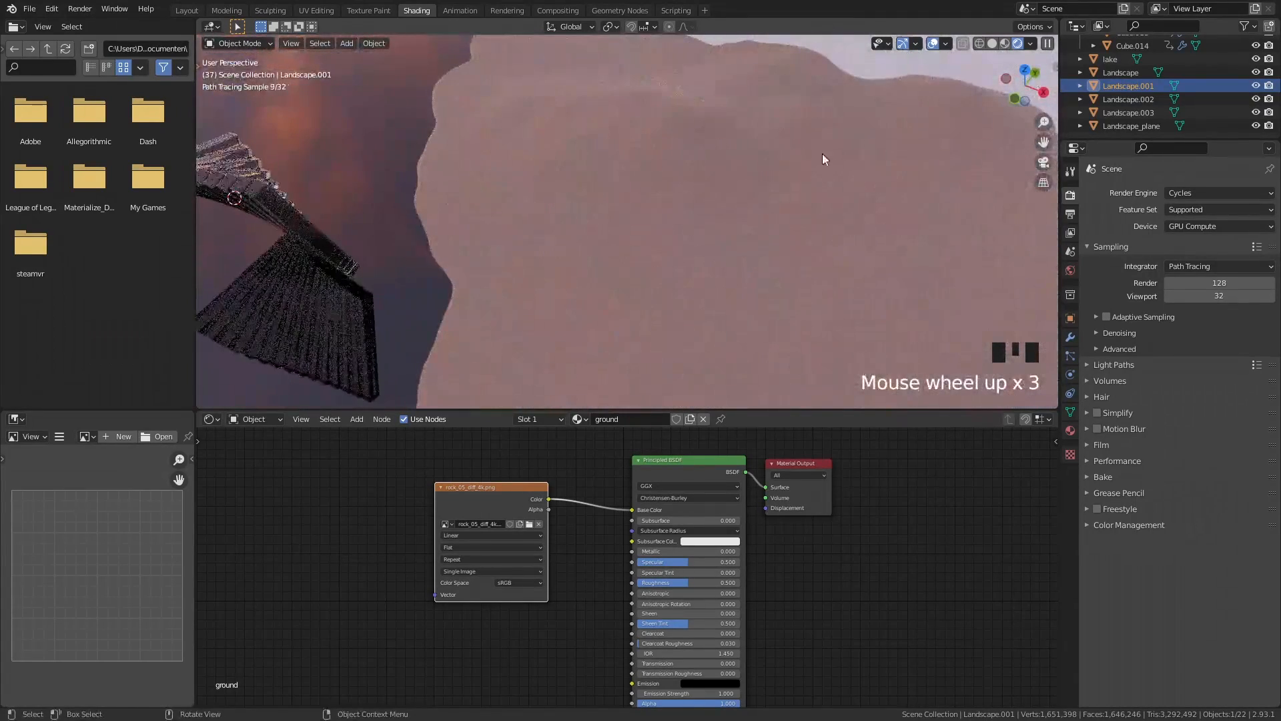
pyautogui.click(1008, 44)
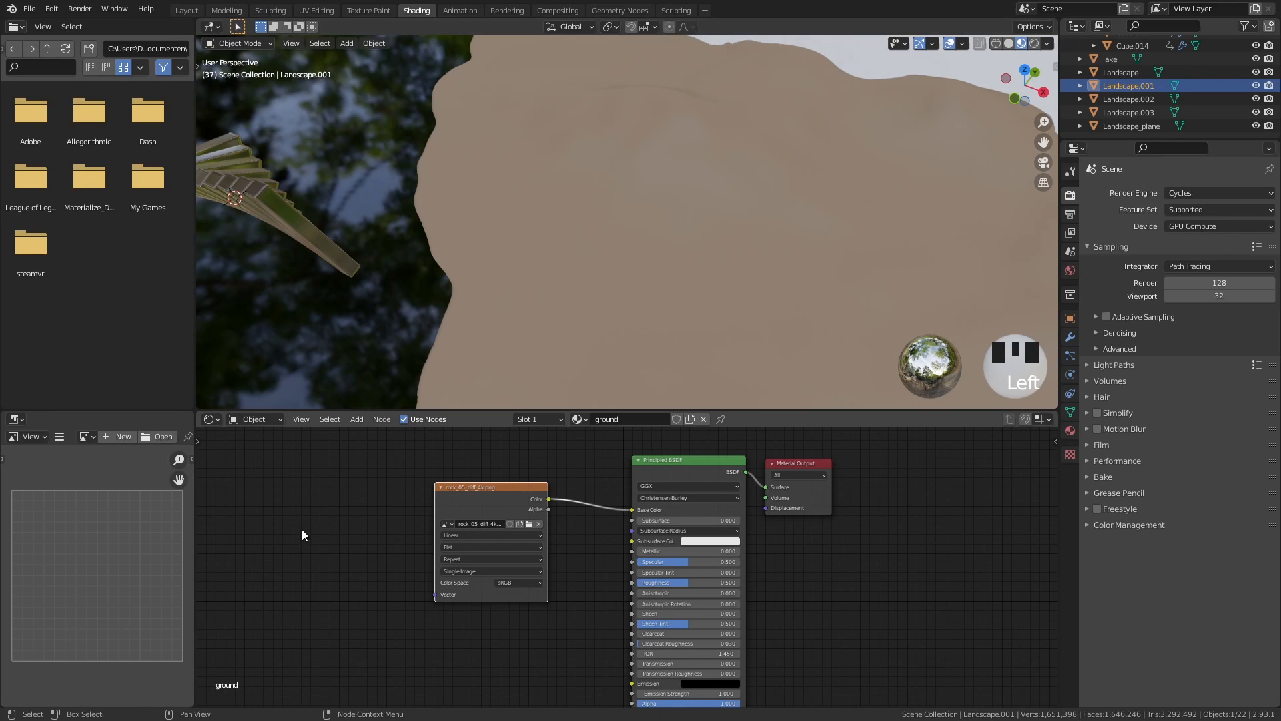
# Add a Texture Coordinate node before the rock image texture in the ground material
pyautogui.moveTo(302, 530); pyautogui.dragTo(363, 529, button='middle')
pyautogui.hotkey('shift', 'a')
pyautogui.click(393, 513)
pyautogui.write('coo')
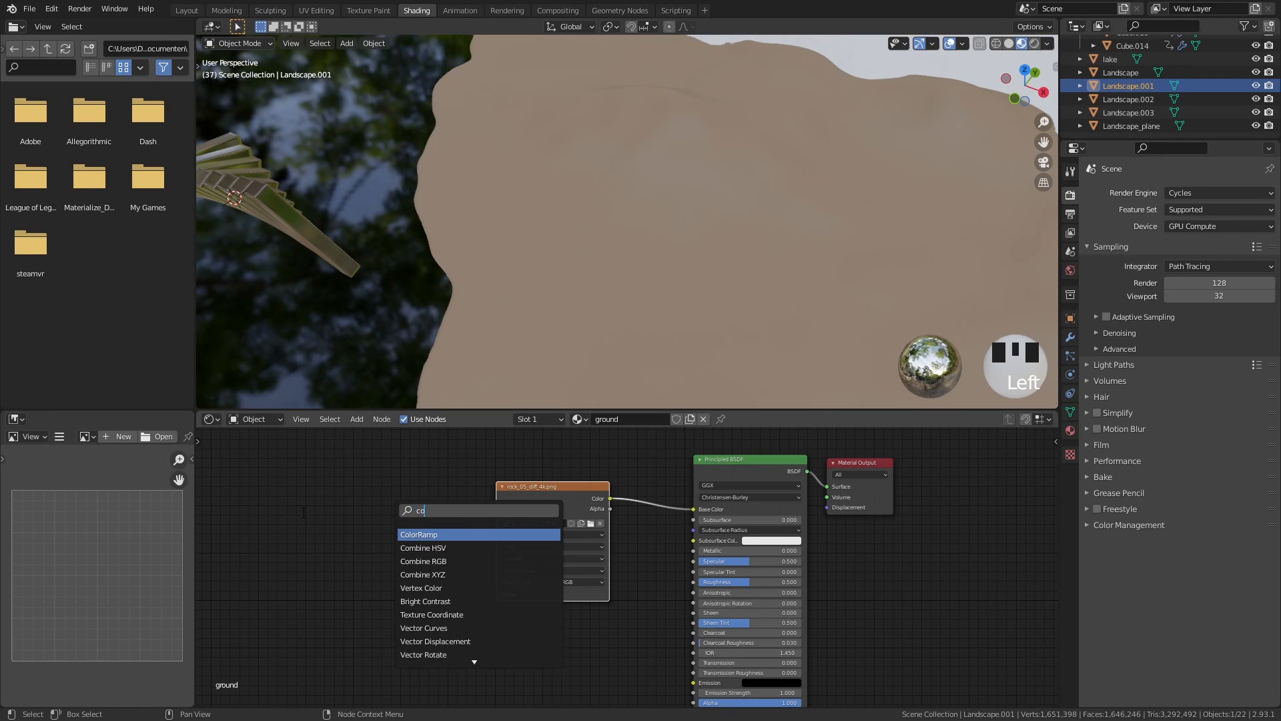
pyautogui.click(434, 534)
pyautogui.click(323, 494)
# Add a Mapping node after the Texture Coordinate node and link its output to the rock image texture's Vector
pyautogui.hotkey('shift', 'a')
pyautogui.click(323, 494)
pyautogui.write('mapop')
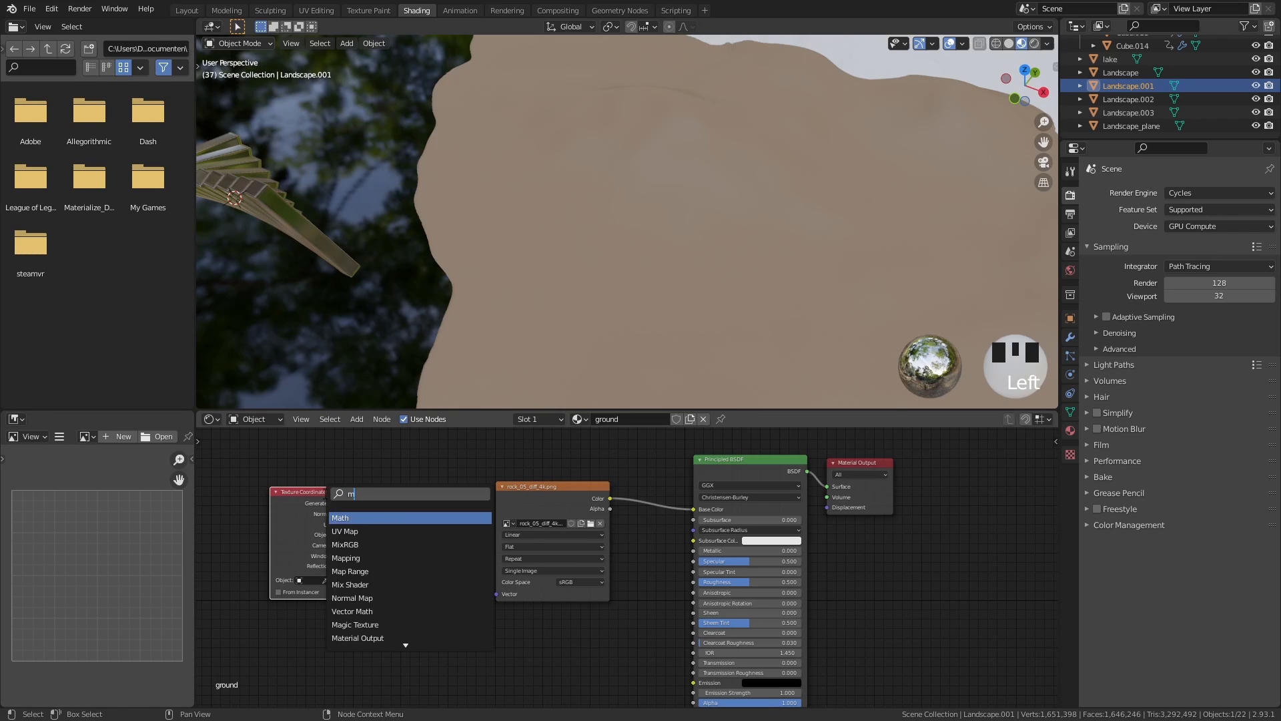
pyautogui.press('BackSpace')
pyautogui.press('BackSpace')
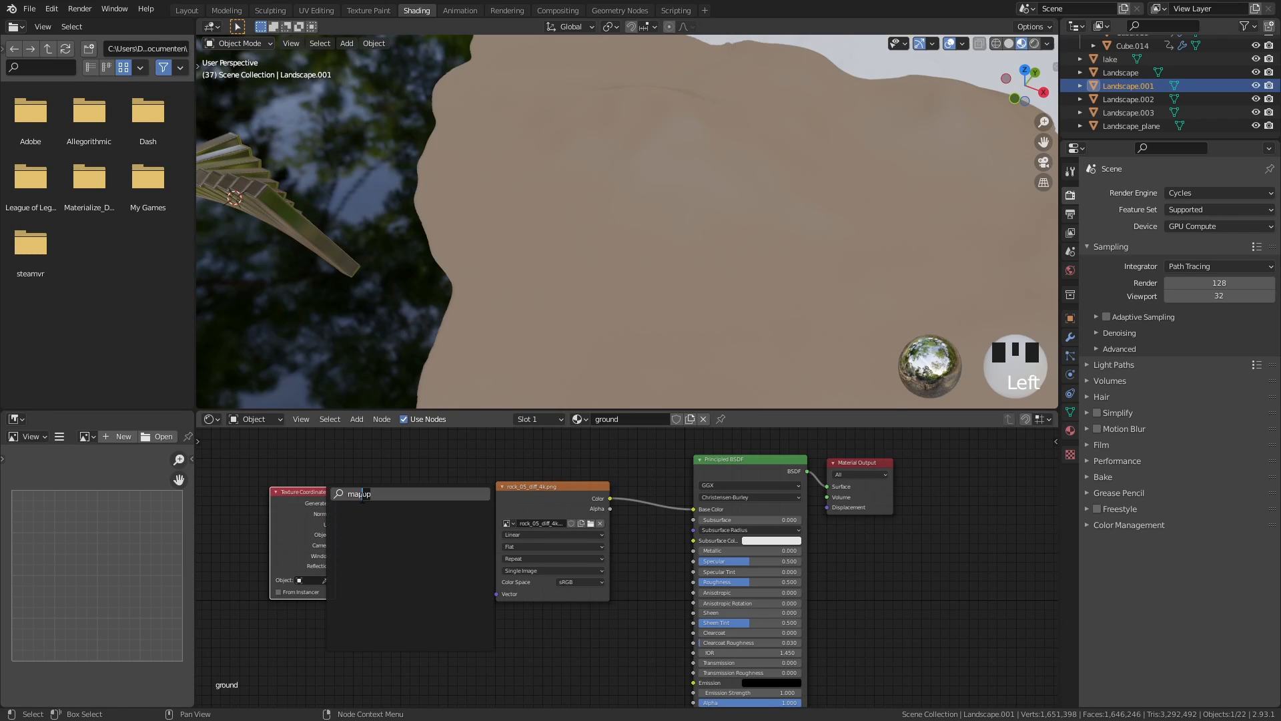
pyautogui.write('p')
pyautogui.click(372, 514)
pyautogui.moveTo(400, 500)
pyautogui.mouseDown()
pyautogui.moveTo(486, 562)
pyautogui.moveTo(497, 594)
pyautogui.moveTo(401, 499)
pyautogui.mouseUp()
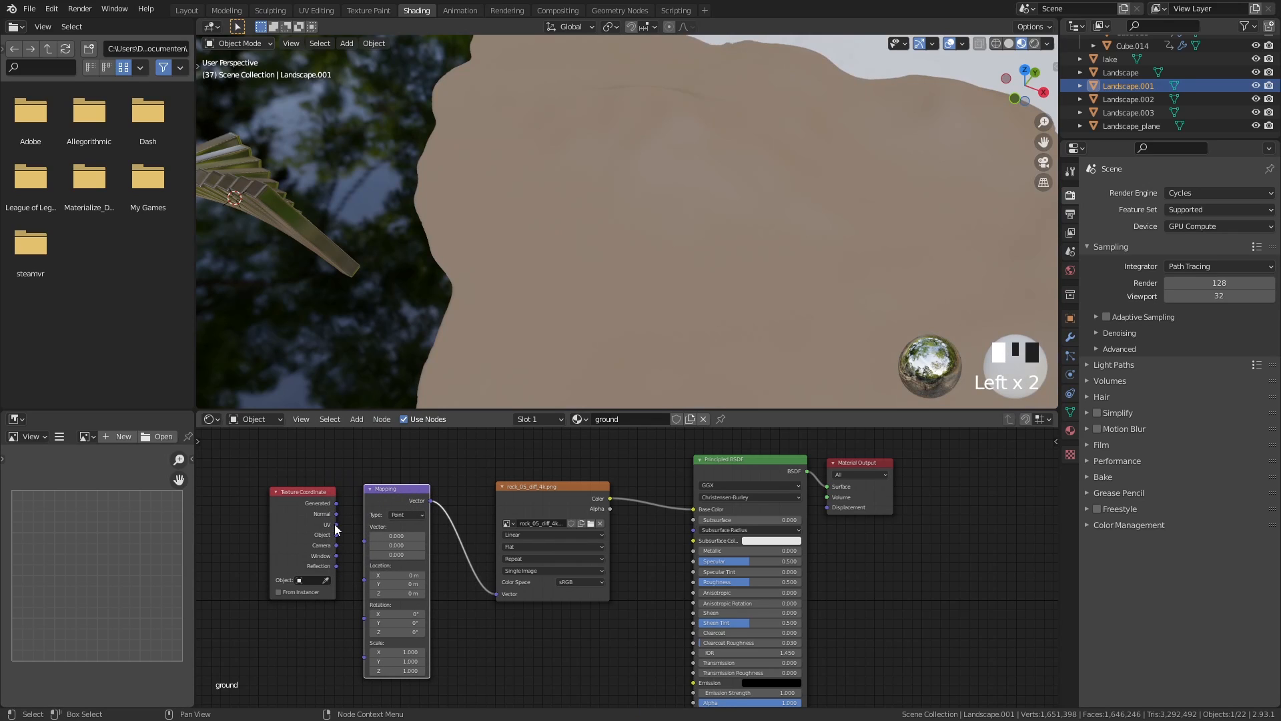
# Try the UV coordinates in the Mapping node's Vector input, replace them with Generated, and inspect the rock texture on the terrain
pyautogui.moveTo(335, 524); pyautogui.dragTo(374, 538)
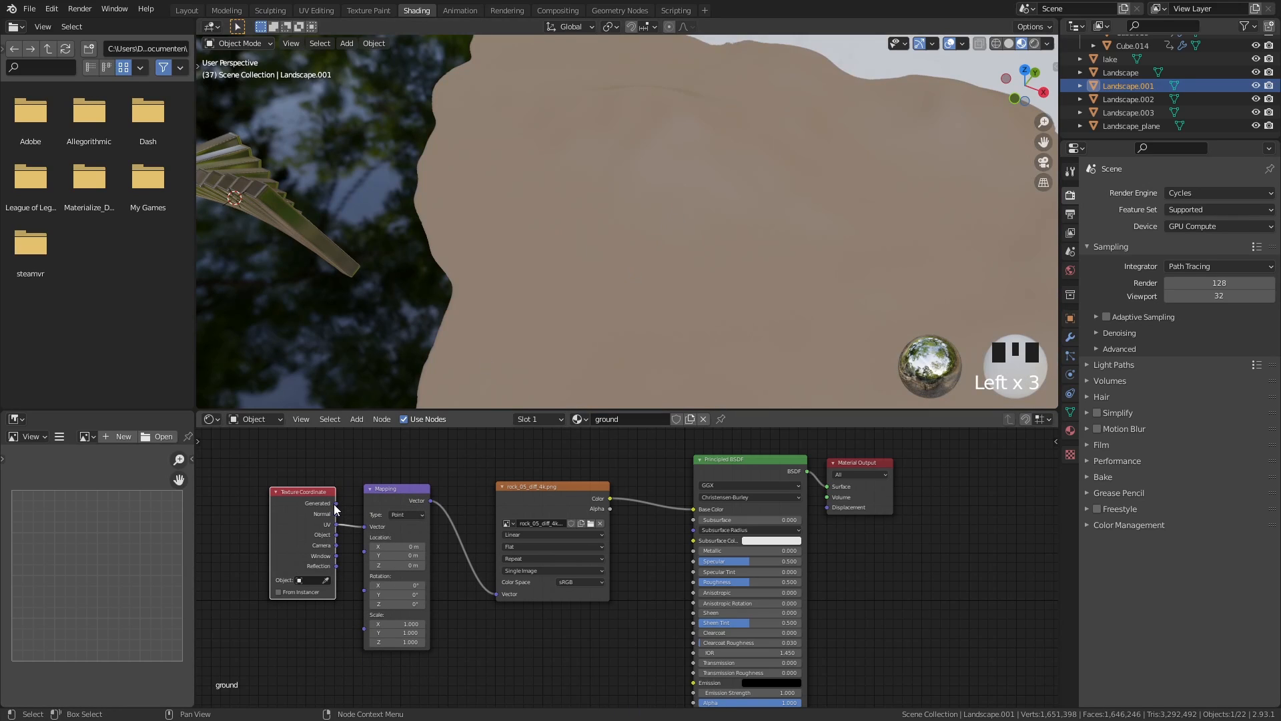
pyautogui.moveTo(336, 504); pyautogui.dragTo(365, 527)
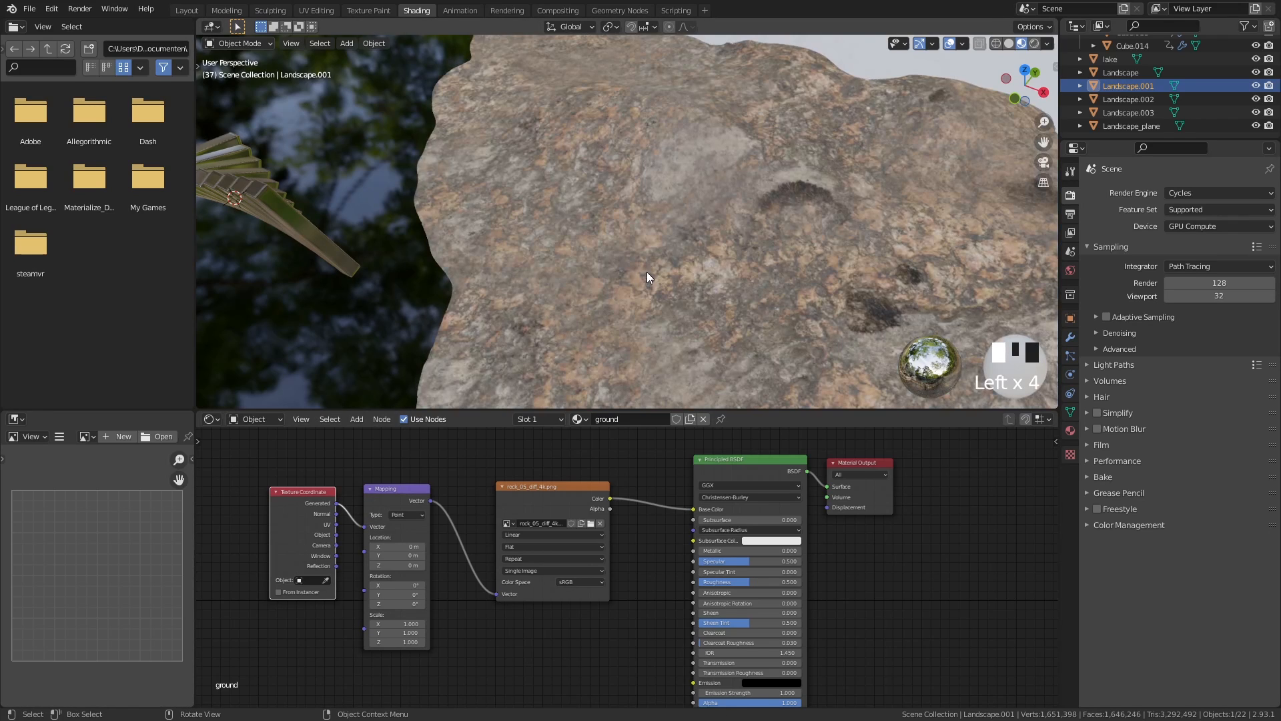
pyautogui.moveTo(673, 246); pyautogui.dragTo(754, 275, button='middle')
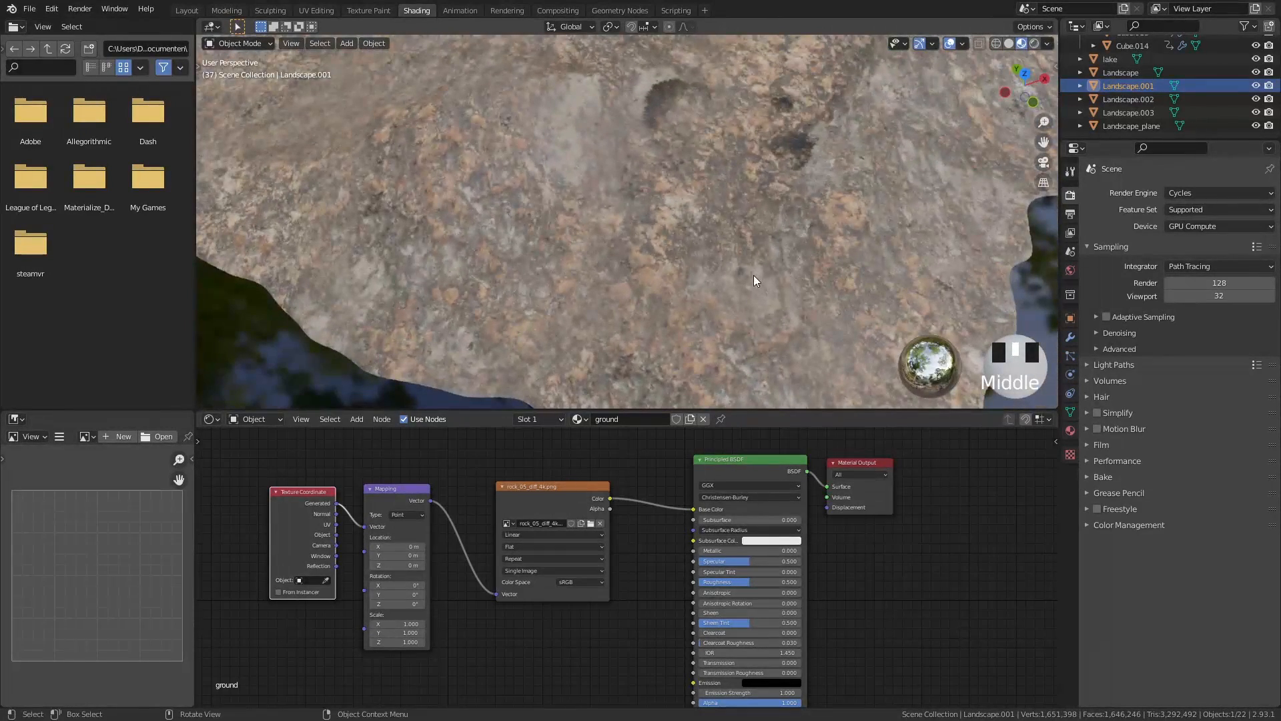
pyautogui.scroll(-6, 763, 219)
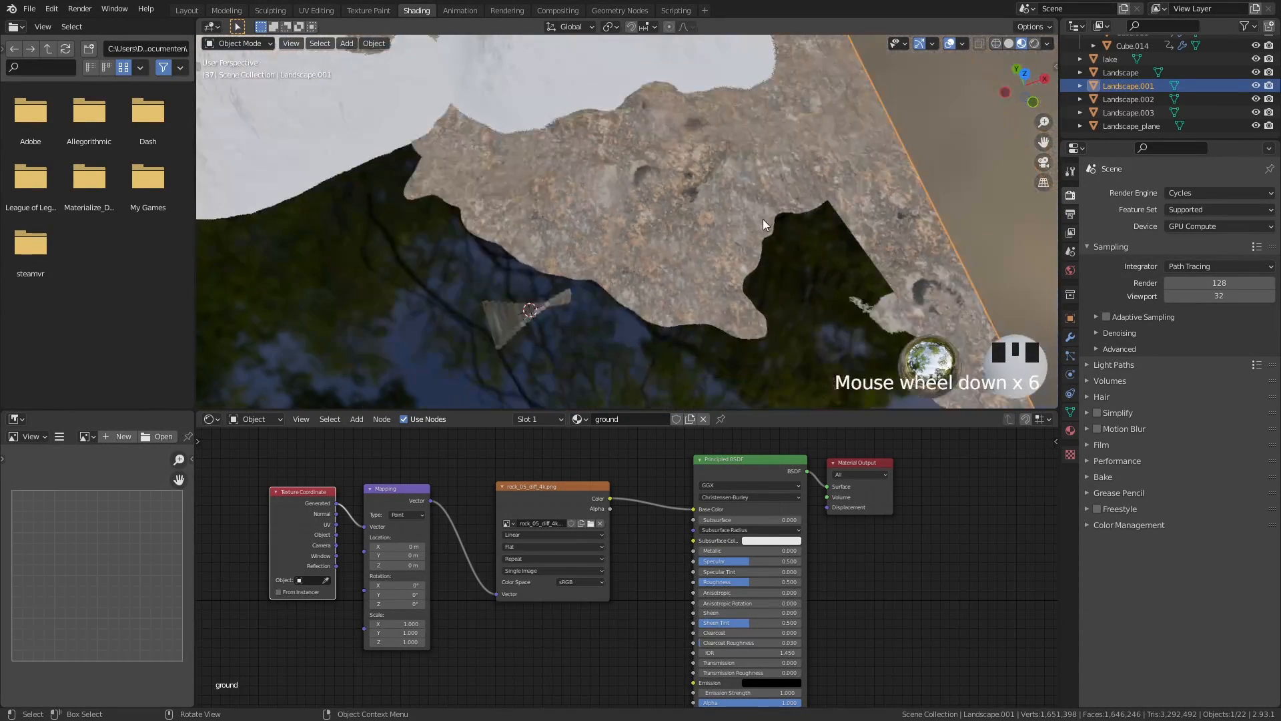
# Set the Mapping node's X and Y scale to 5 for the rock texture
pyautogui.scroll(4, 763, 219)
pyautogui.scroll(1, 467, 561)
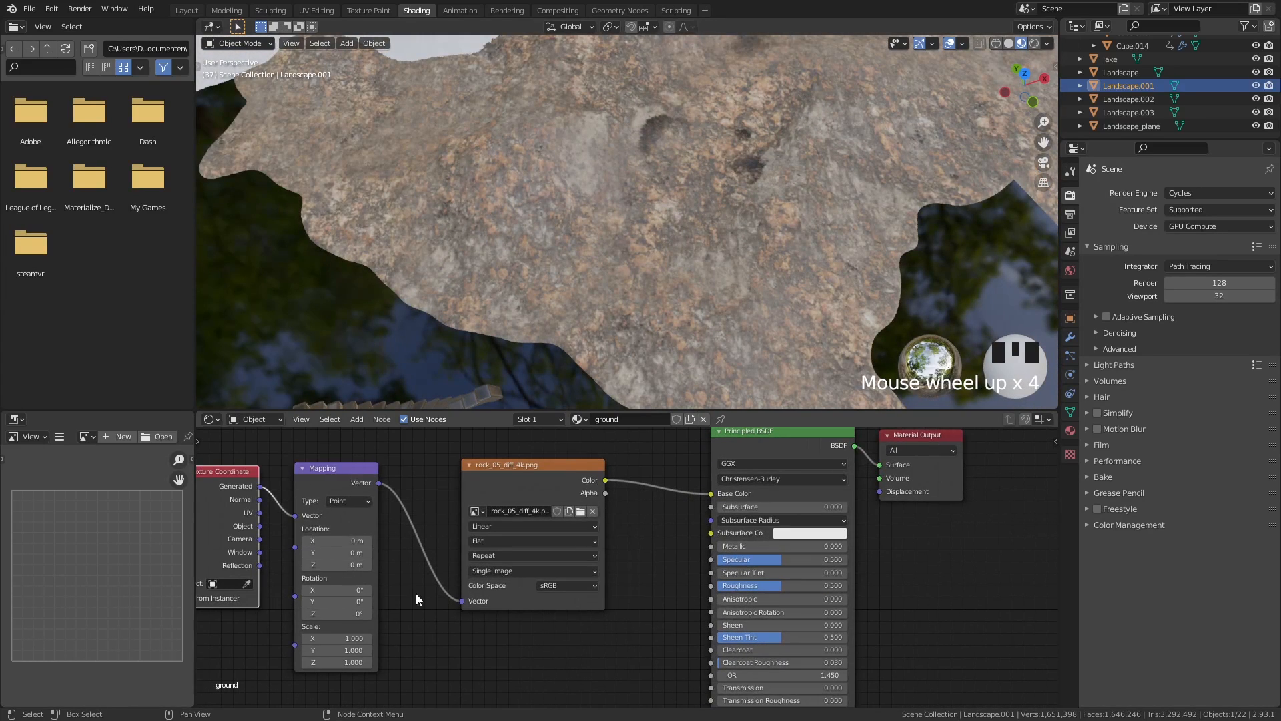
pyautogui.click(344, 638)
pyautogui.write('5')
pyautogui.press('Return')
pyautogui.click(344, 650)
pyautogui.write('5')
pyautogui.press('Return')
pyautogui.scroll(-2, 589, 282)
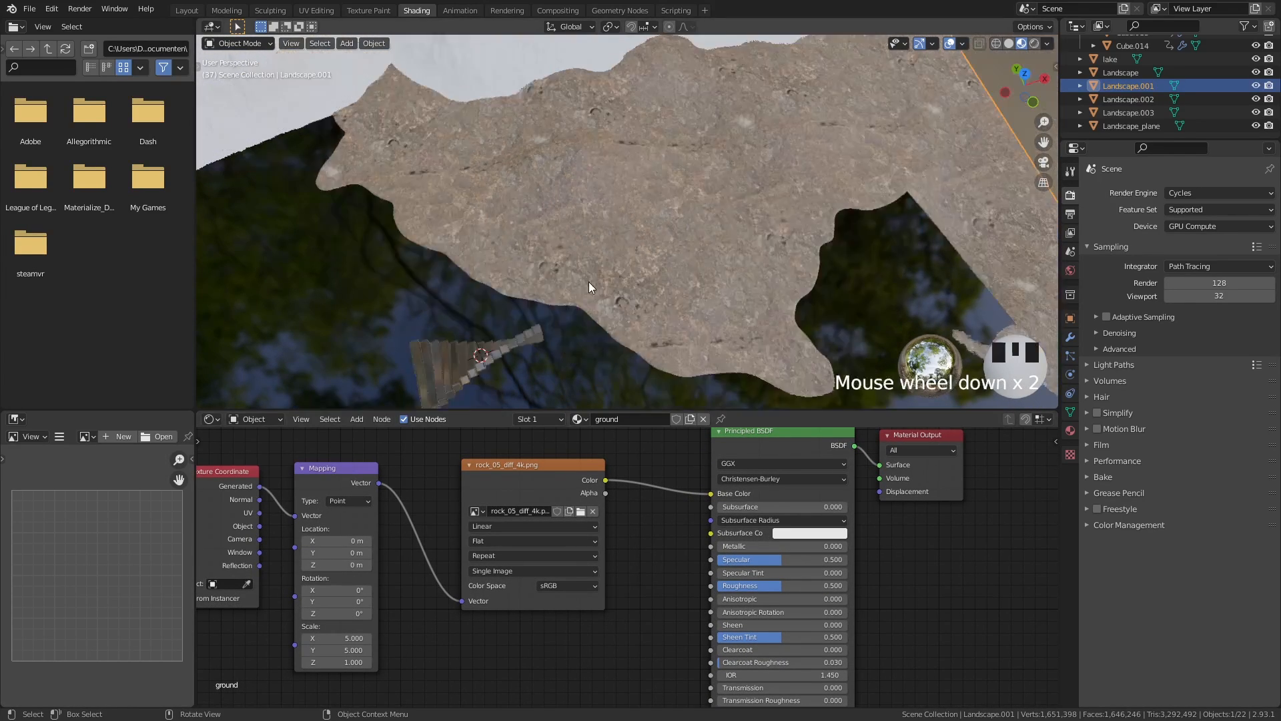
# Set the Mapping node's X, Y and Z scale to 10 and inspect the rock texture from above and through the camera
pyautogui.scroll(-1, 714, 241)
pyautogui.moveTo(714, 241); pyautogui.dragTo(690, 214, button='middle')
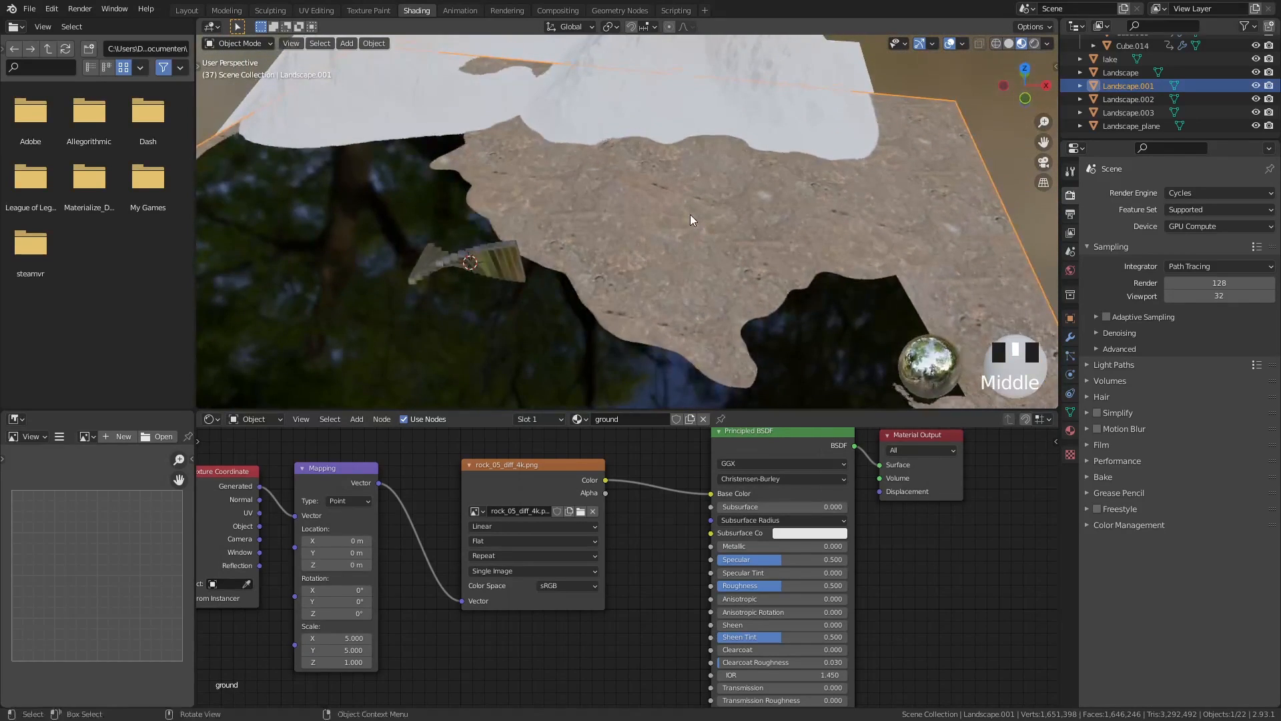
pyautogui.press('KP_0')
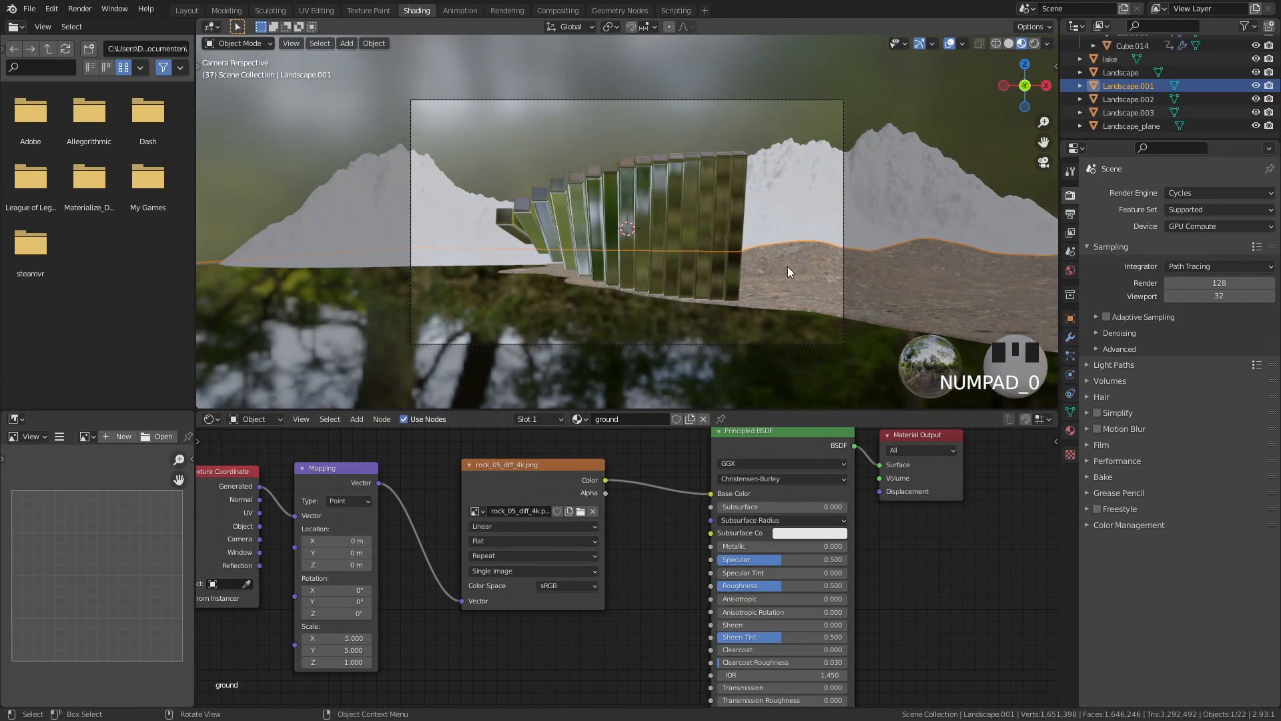
pyautogui.click(329, 639)
pyautogui.write('10')
pyautogui.press('Return')
pyautogui.click(330, 650)
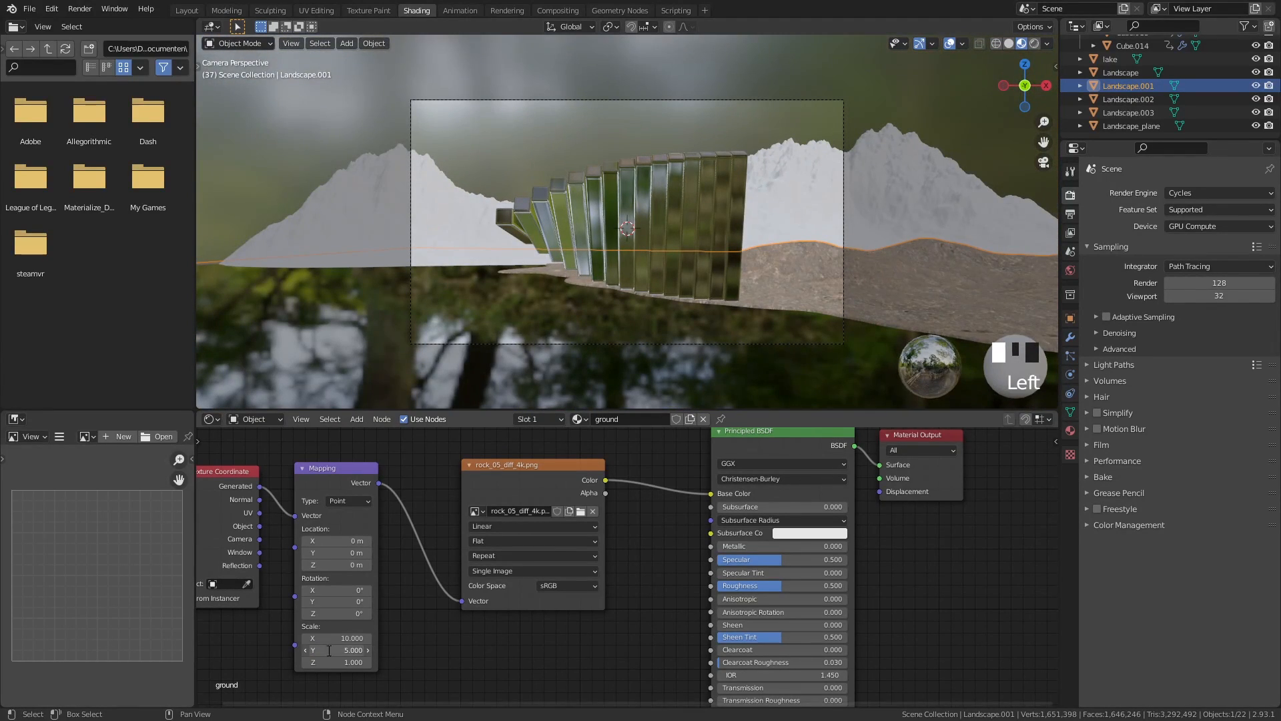
pyautogui.write('10')
pyautogui.press('Return')
pyautogui.click(347, 662)
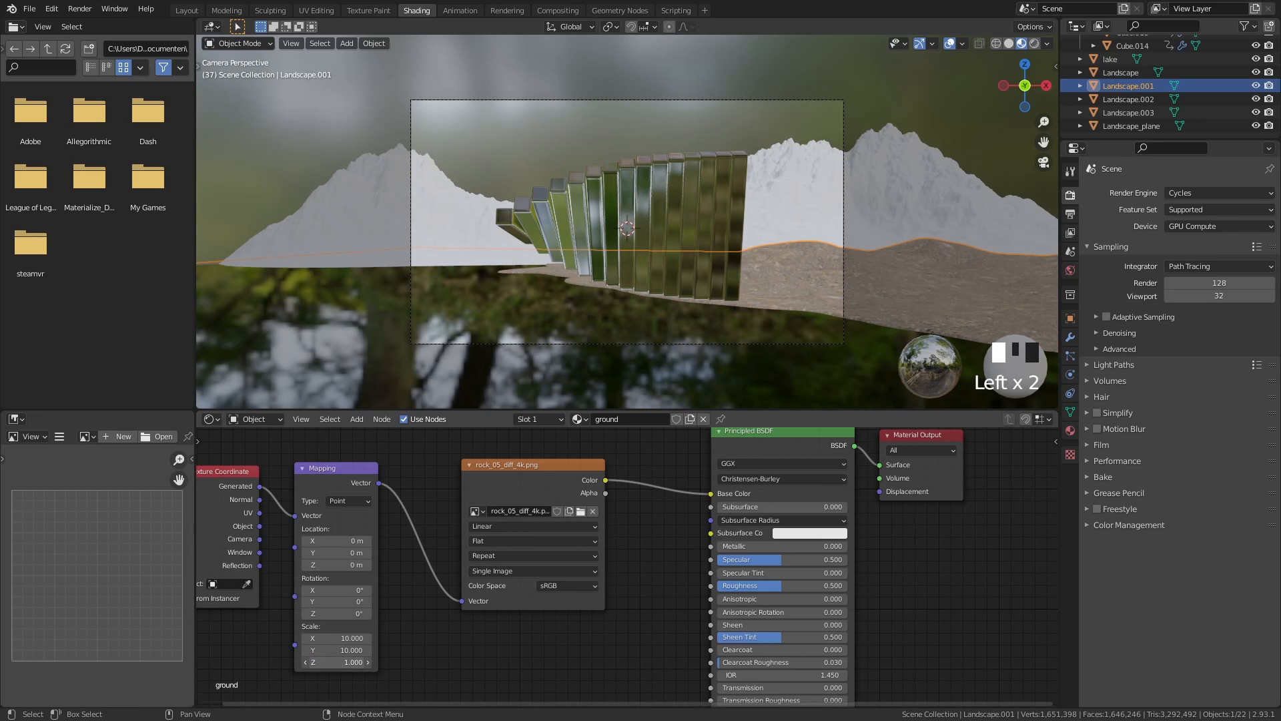
pyautogui.write('10')
pyautogui.press('Return')
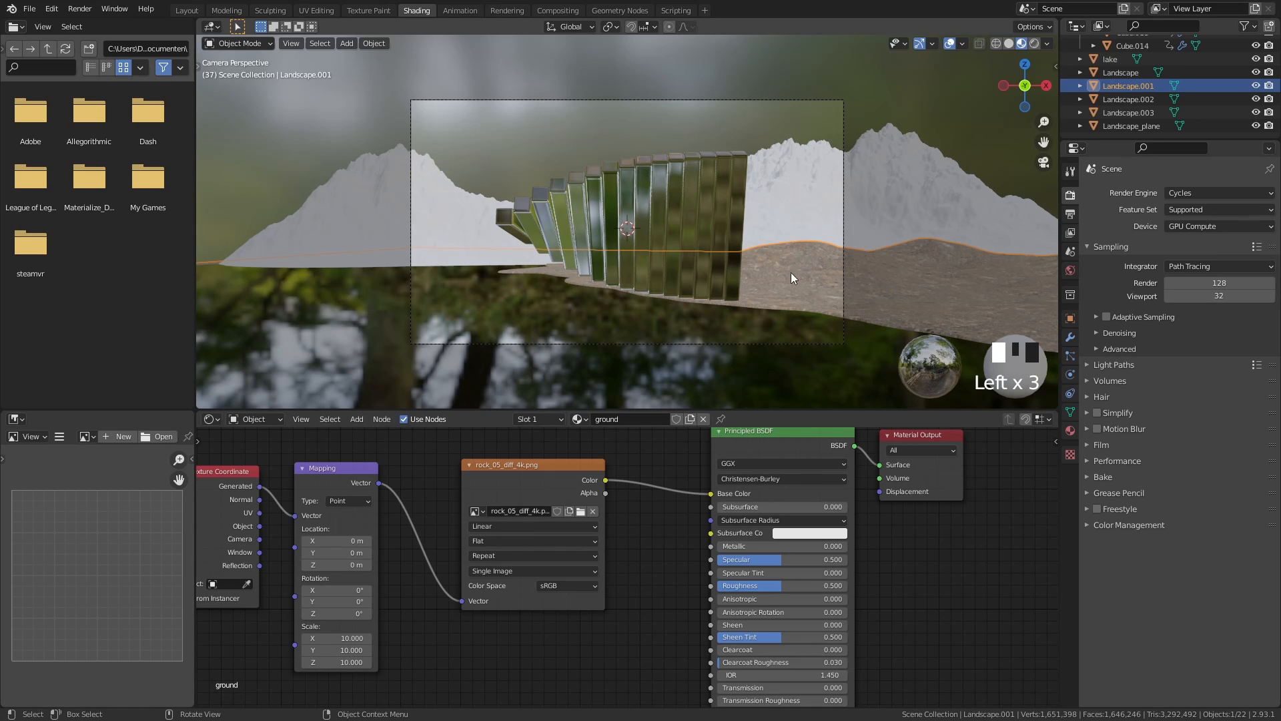
pyautogui.moveTo(795, 295); pyautogui.dragTo(738, 198, button='middle')
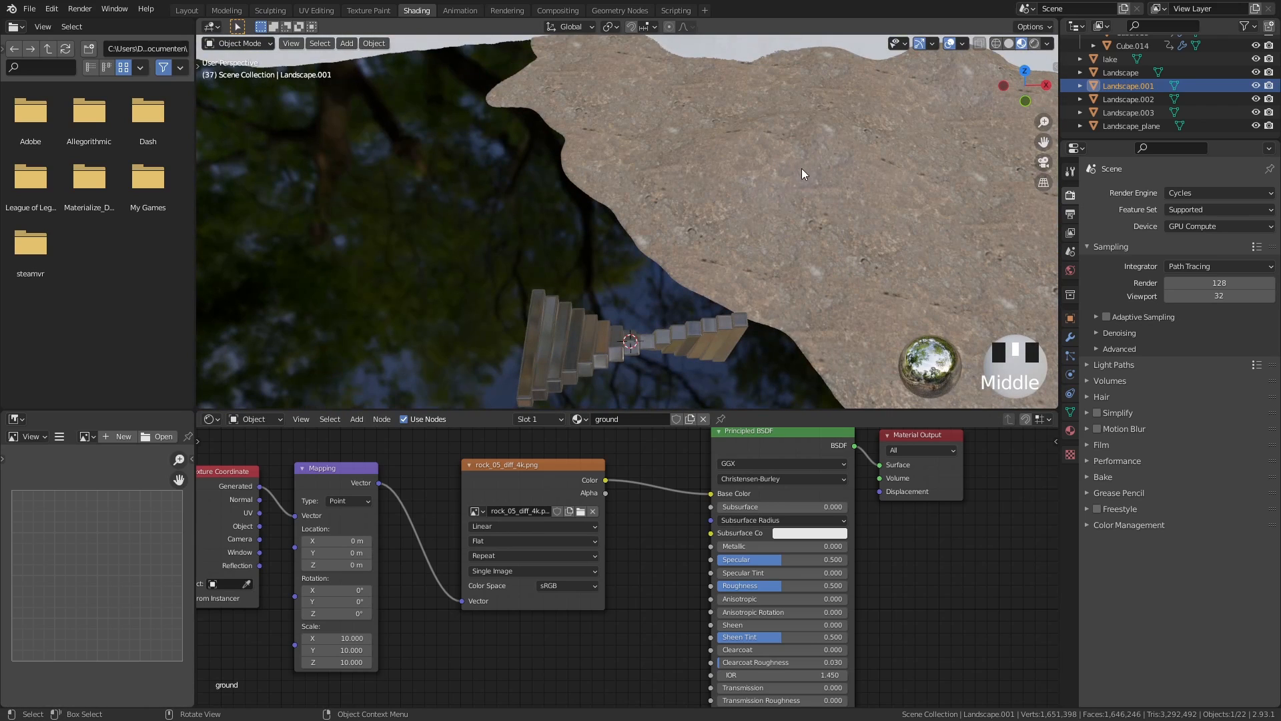
pyautogui.press('KP_0')
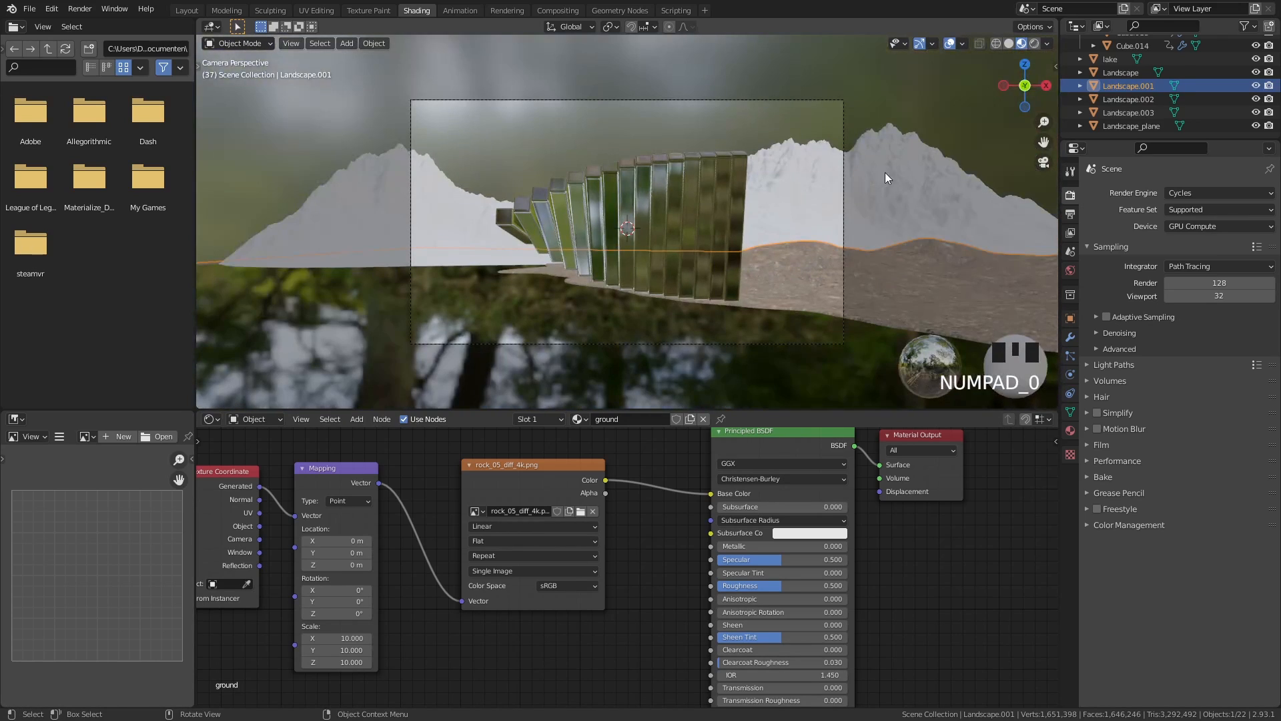
# Insert a Hue Saturation Value node between the rock diffuse texture and the Principled BSDF's Base Color
pyautogui.hotkey('shift', 'a')
pyautogui.click(624, 495)
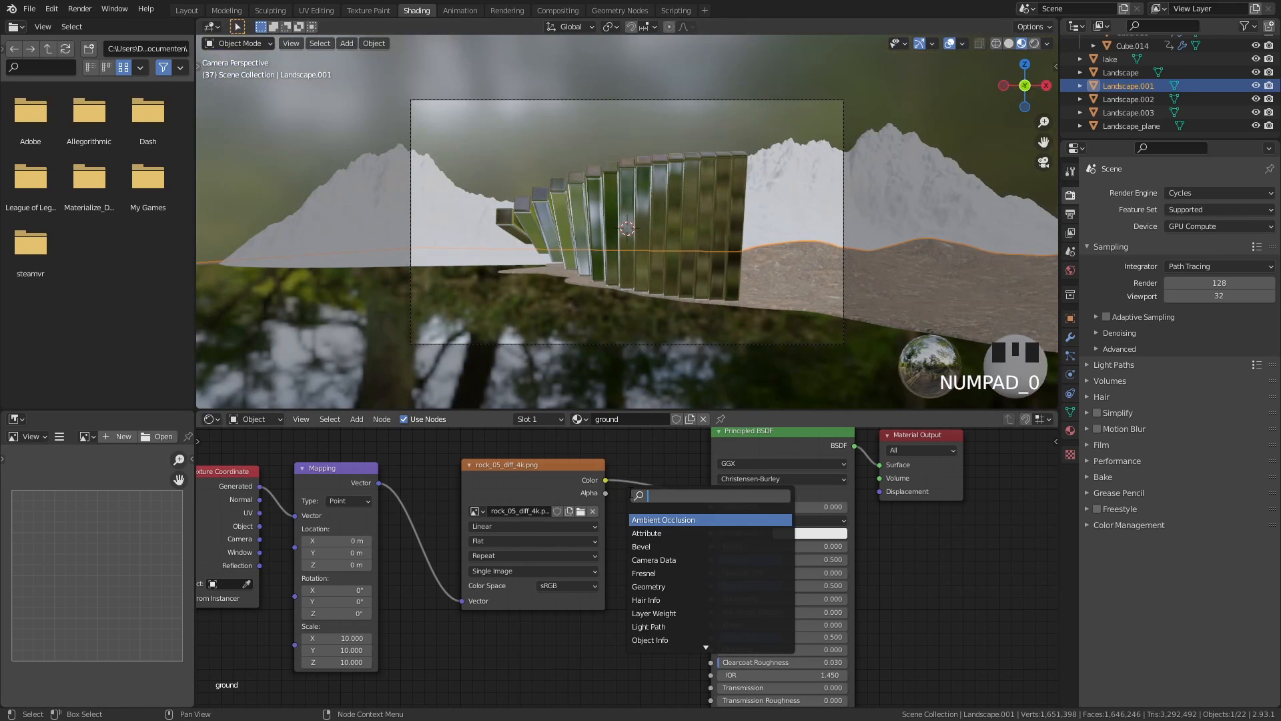
pyautogui.press('Down')
pyautogui.press('Up')
pyautogui.write('hu')
pyautogui.press('Return')
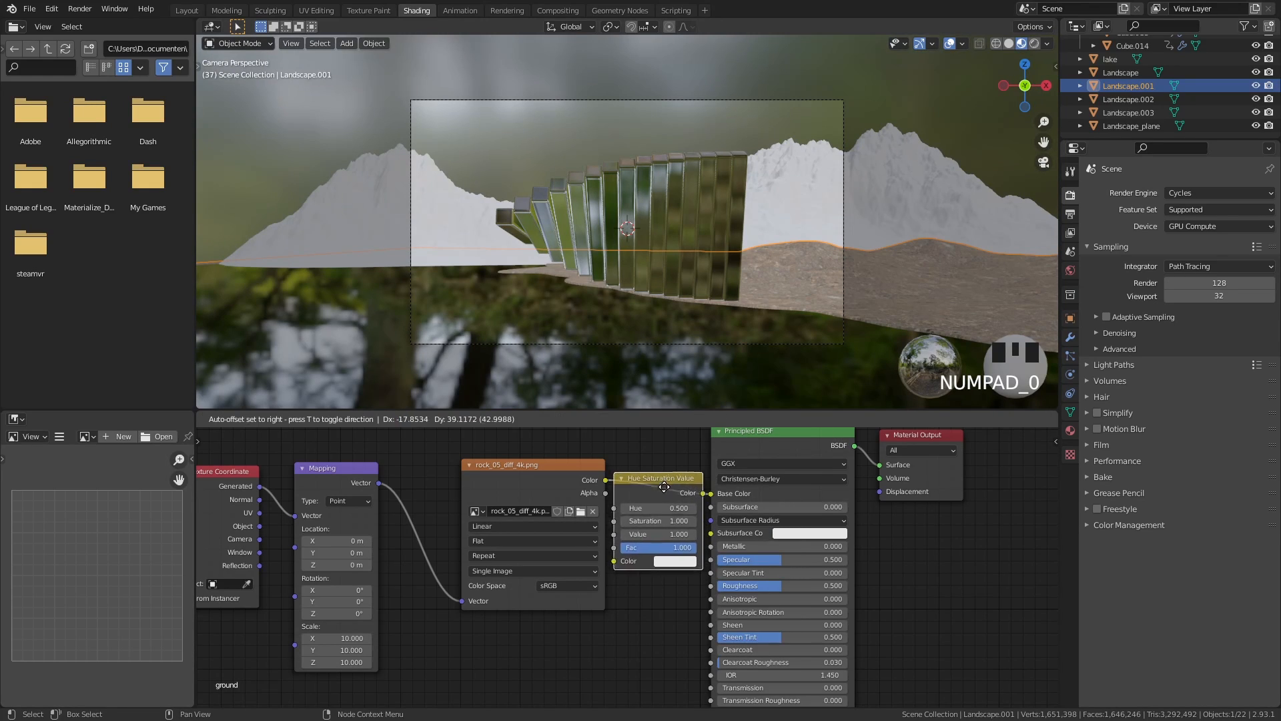
pyautogui.click(720, 511)
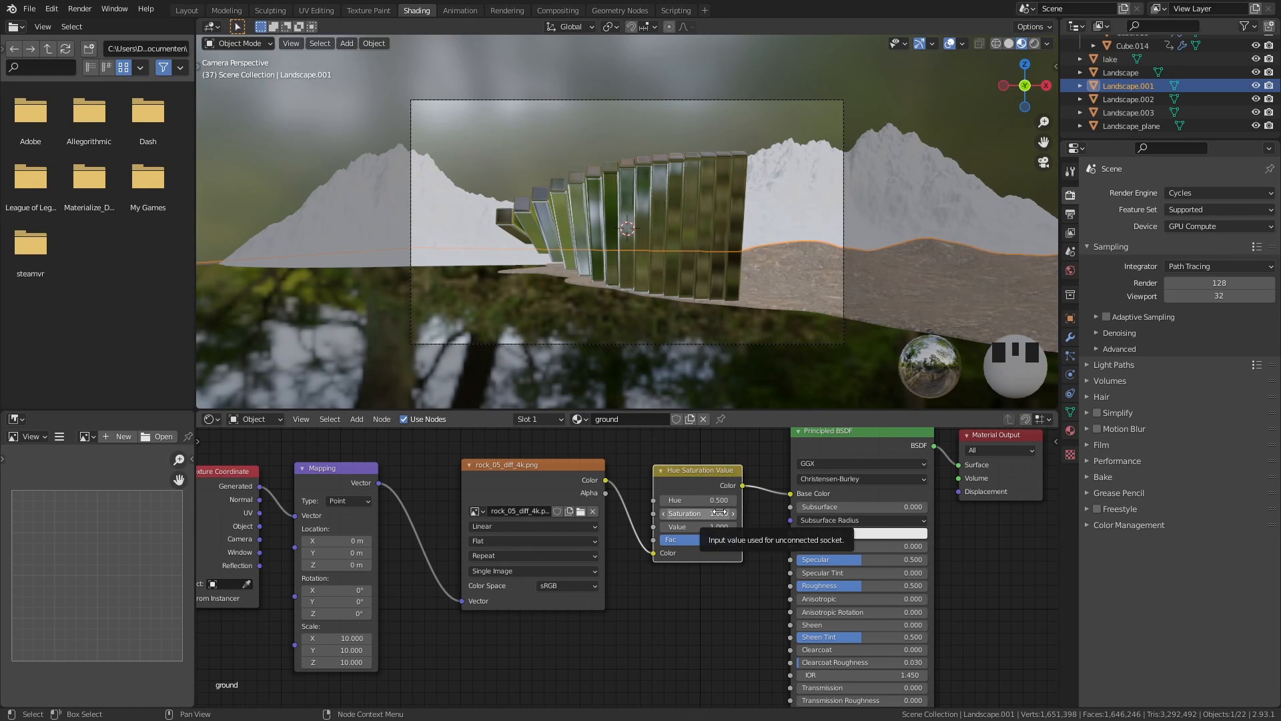
# Darken the rock colour by trying a Value of 0.1 in the Hue Saturation Value node and raising it to 0.2
pyautogui.click(691, 526)
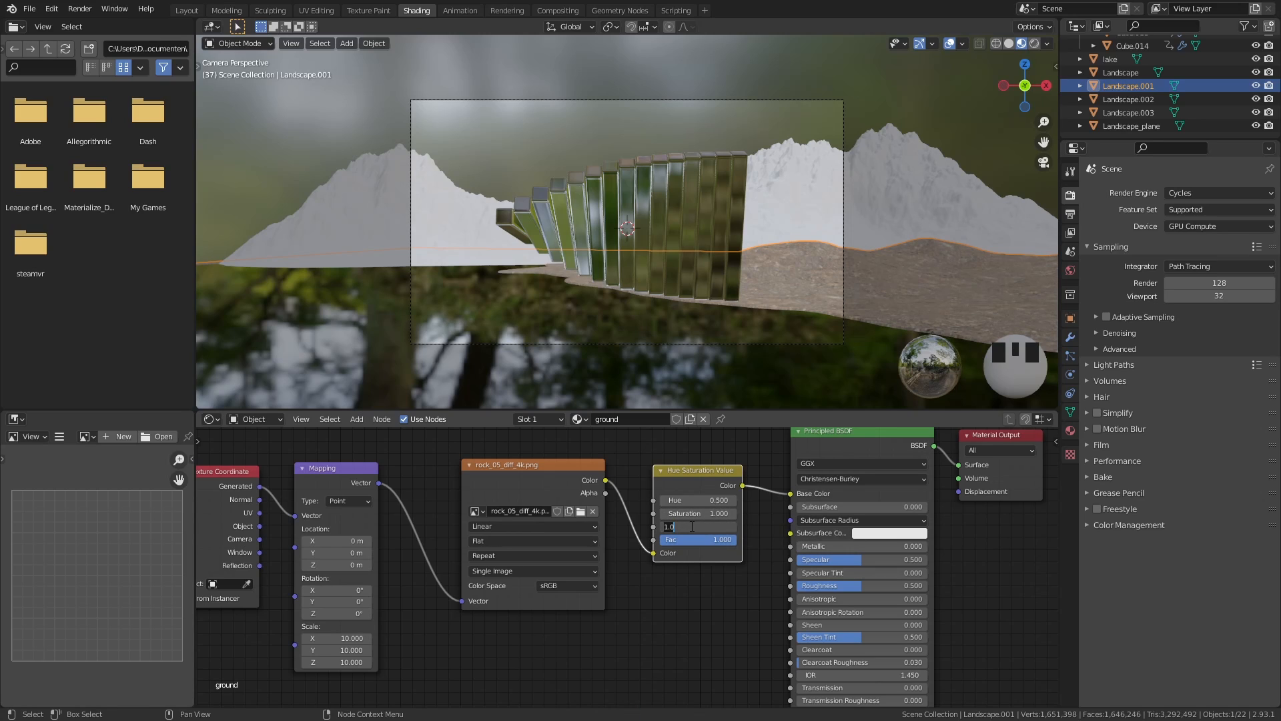
pyautogui.write('0.1')
pyautogui.press('Return')
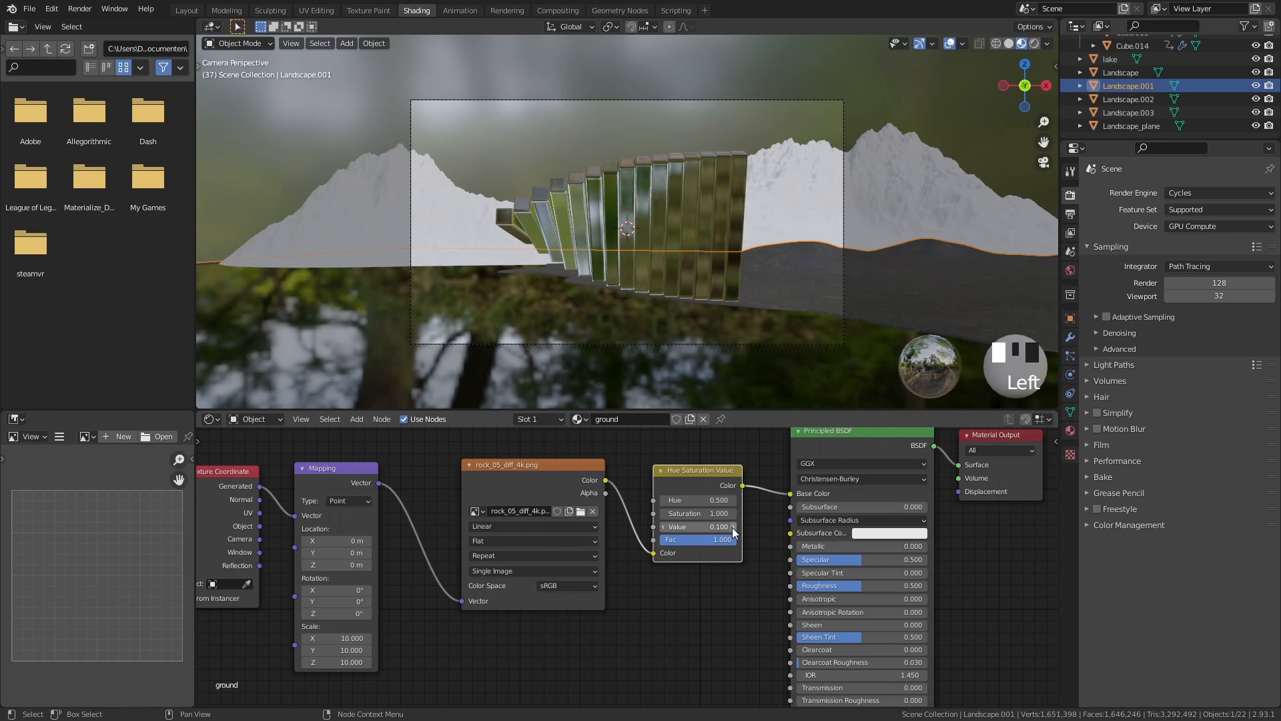
pyautogui.click(734, 528)
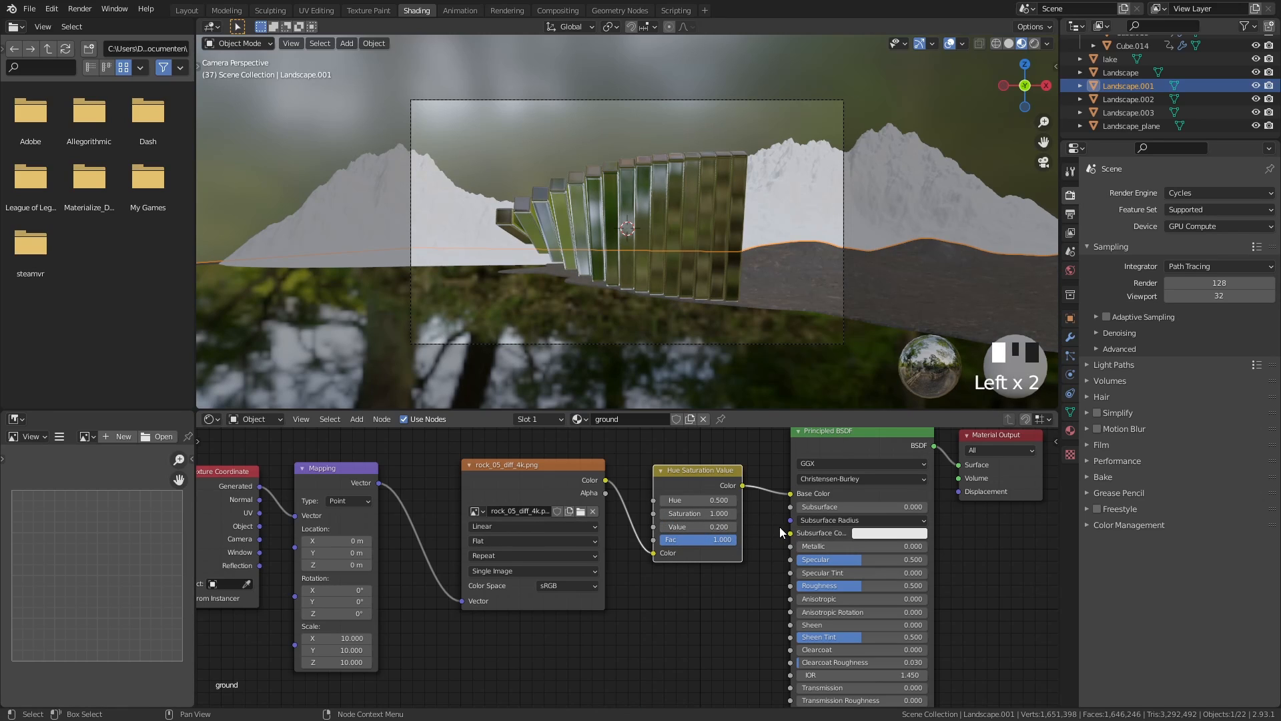
# Insert a Bright/Contrast node between the Hue Saturation Value node and the Principled BSDF's Base Color
pyautogui.moveTo(776, 529); pyautogui.dragTo(741, 538, button='middle')
pyautogui.hotkey('shift', 'a')
pyautogui.click(718, 511)
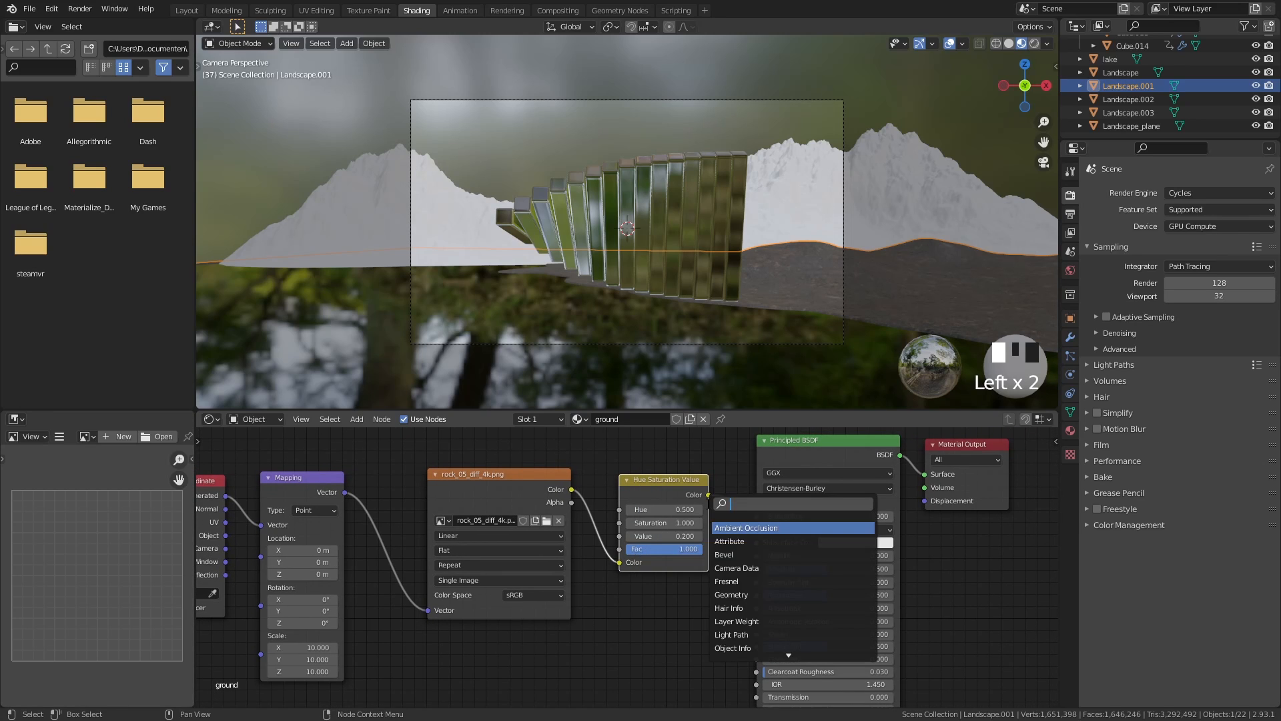
pyautogui.write('bre')
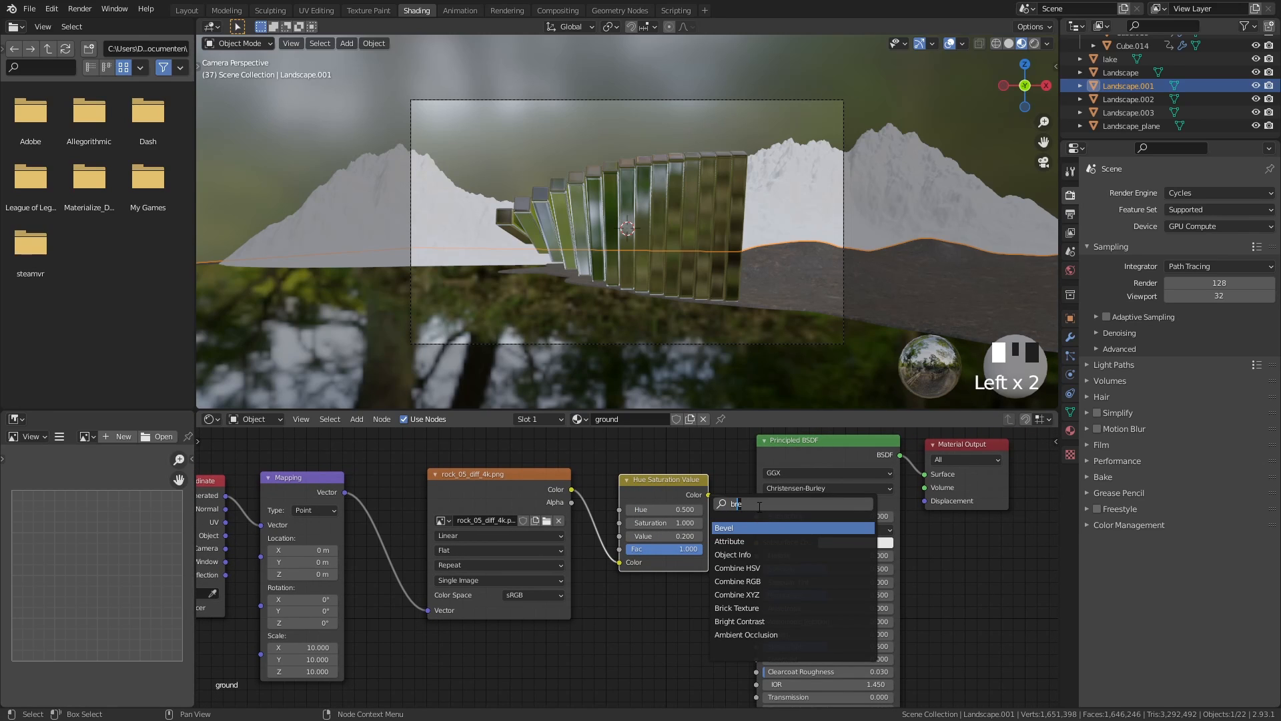
pyautogui.press('BackSpace')
pyautogui.write('igh')
pyautogui.press('Return')
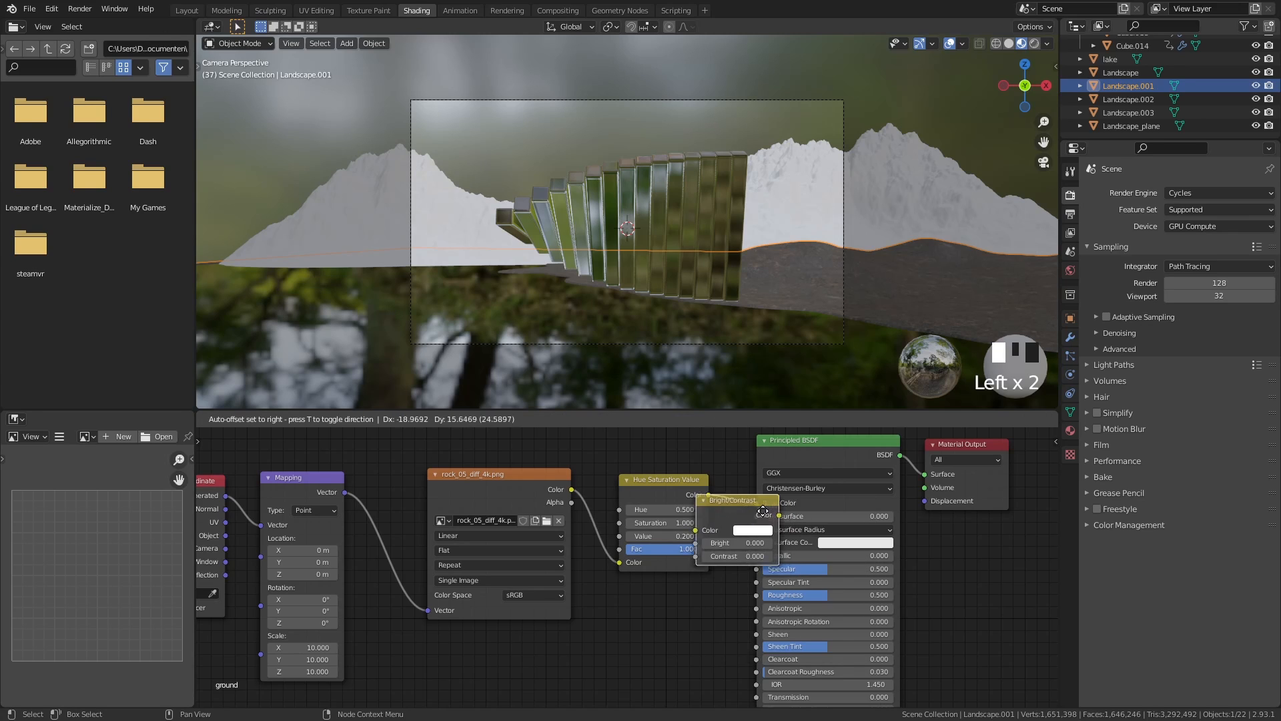
pyautogui.click(788, 519)
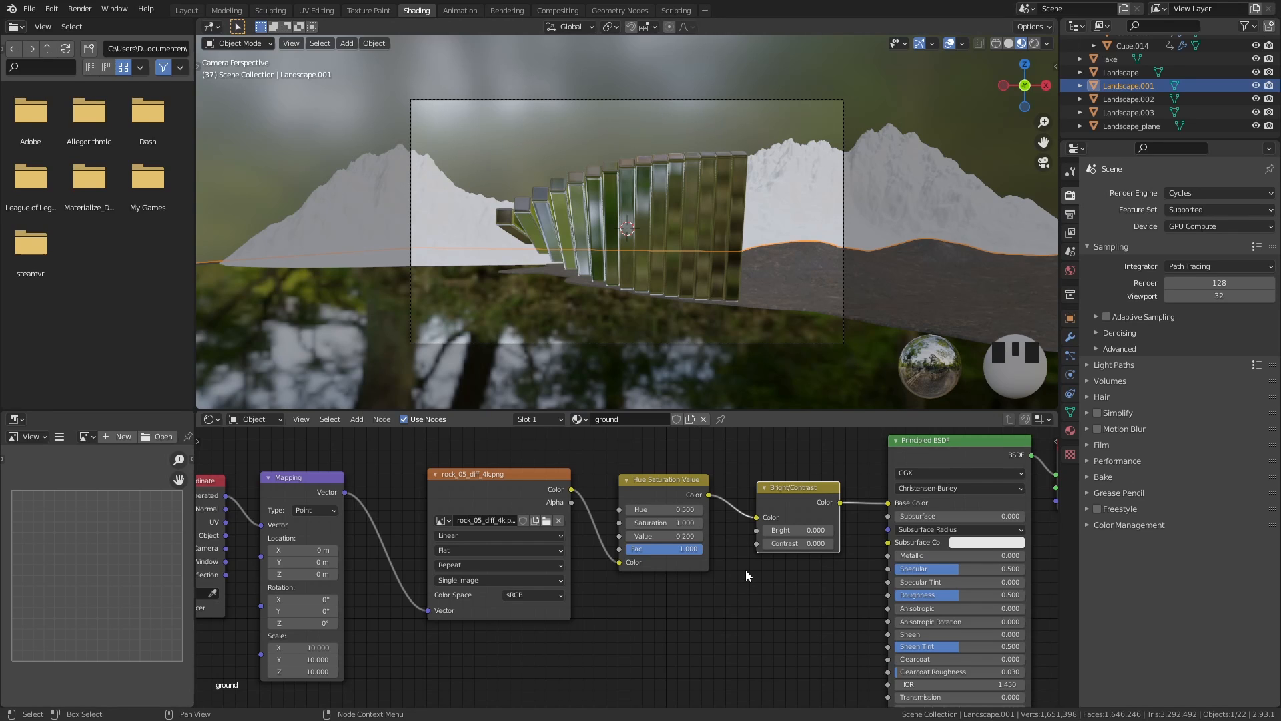
# Duplicate the rock diffuse texture node below the original and load rock_05_spec_4k.png into the copy
pyautogui.press('Home')
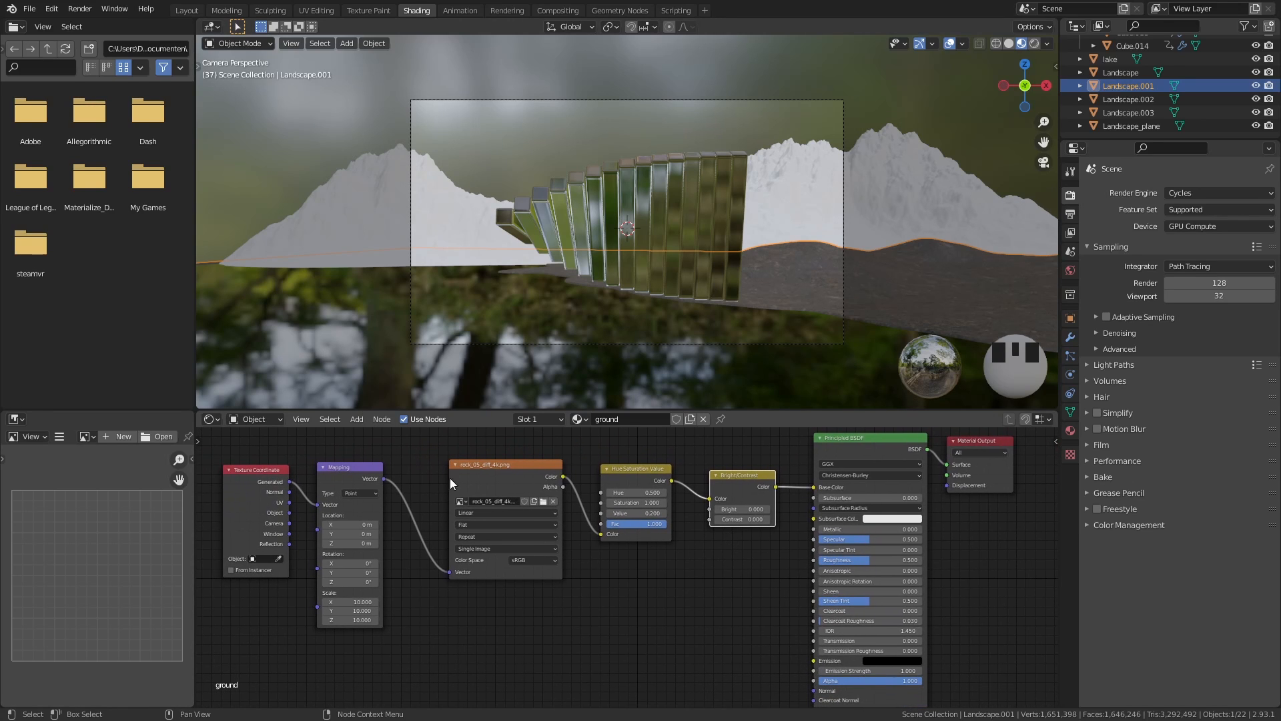
pyautogui.click(480, 464)
pyautogui.hotkey('ctrl', 'v')
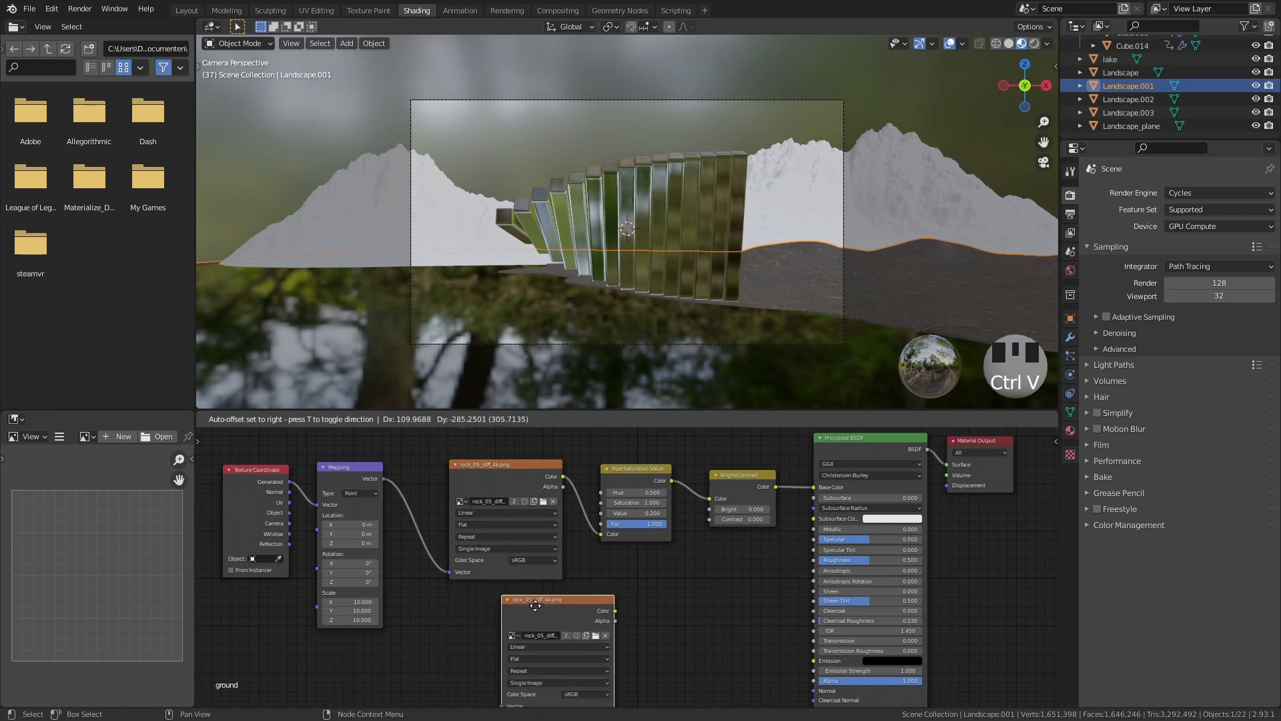
pyautogui.click(550, 594)
pyautogui.scroll(3, 531, 491)
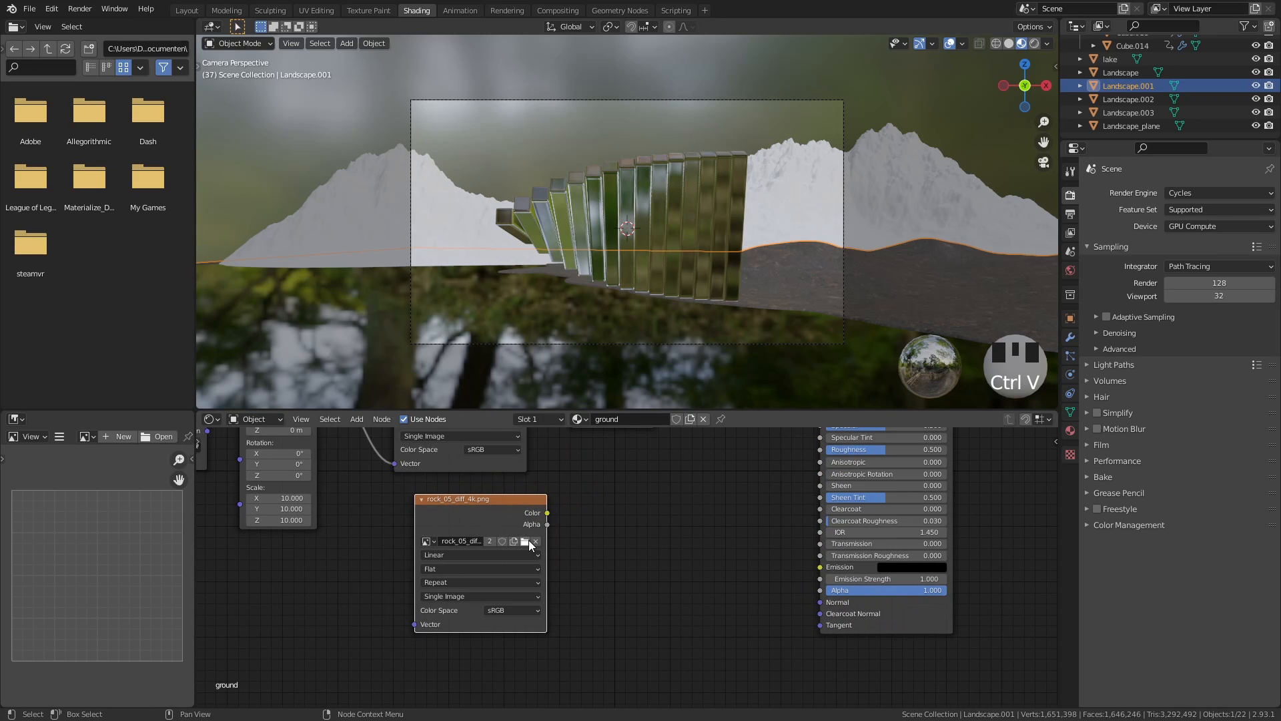
pyautogui.click(526, 542)
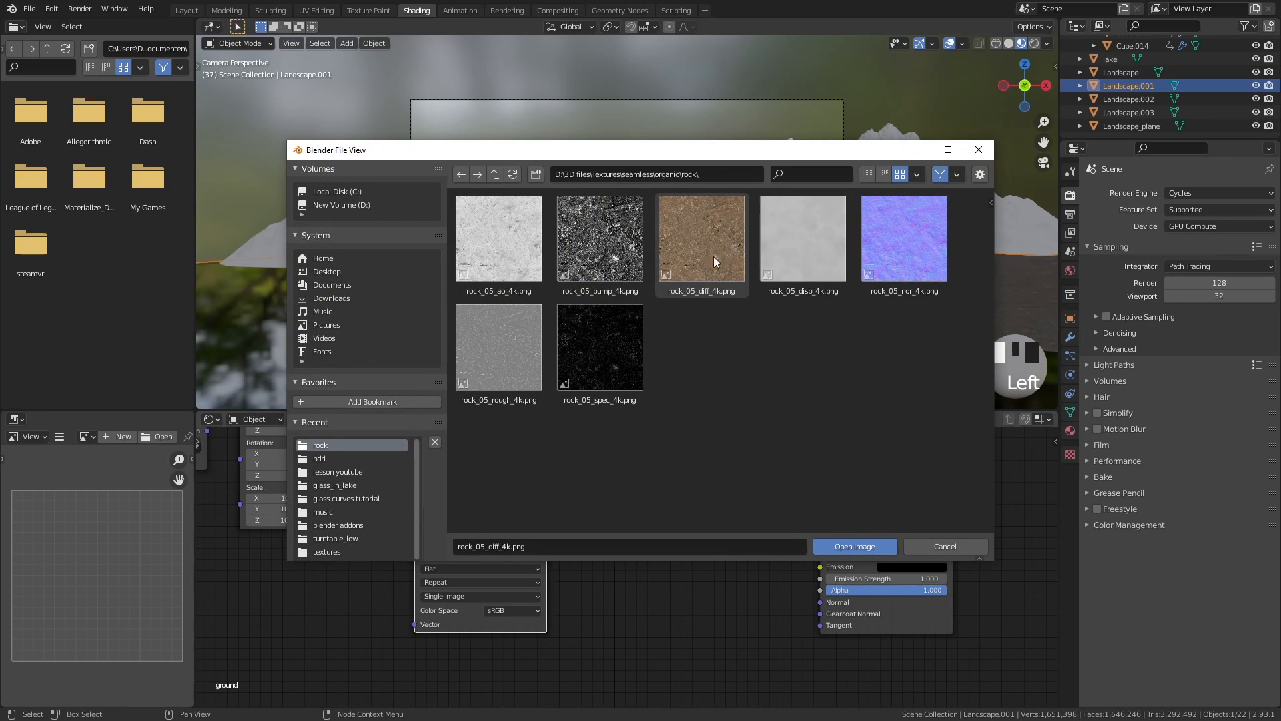
pyautogui.doubleClick(619, 343)
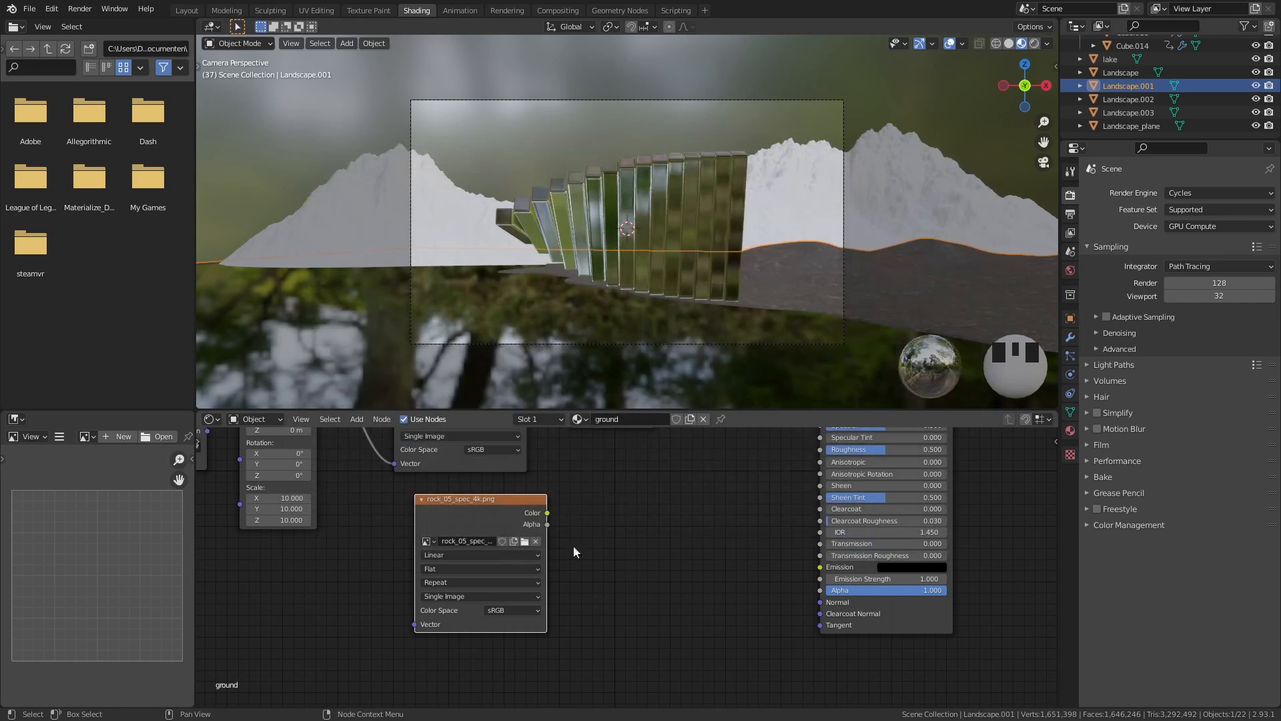
# Set the specular texture's color space to Non-Color and link its Color output to the Principled BSDF's Specular input
pyautogui.click(507, 610)
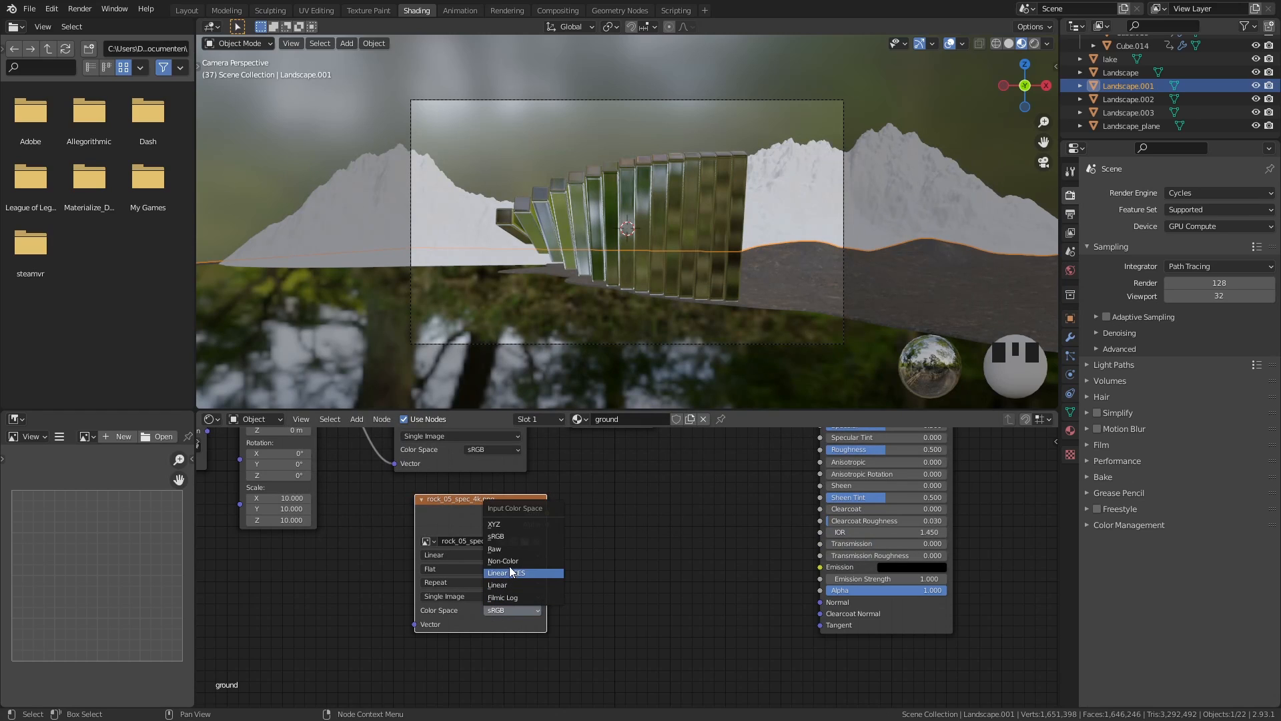
pyautogui.click(528, 560)
pyautogui.moveTo(566, 518); pyautogui.dragTo(551, 582, button='middle')
pyautogui.moveTo(528, 596); pyautogui.dragTo(802, 510)
# Move the specular texture node closer to the shader and link the Mapping node's Vector output to its Vector input
pyautogui.moveTo(468, 583); pyautogui.dragTo(592, 545)
pyautogui.moveTo(288, 455); pyautogui.dragTo(284, 486, button='middle')
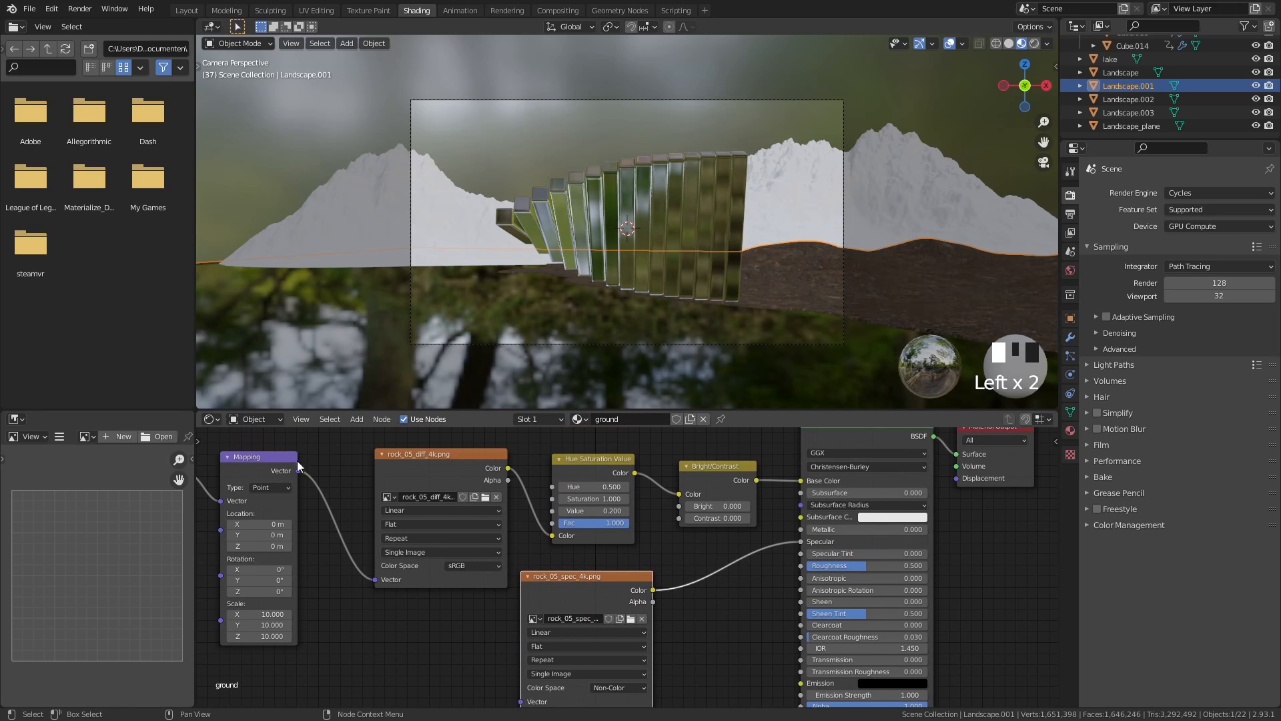
pyautogui.moveTo(298, 471); pyautogui.dragTo(521, 701)
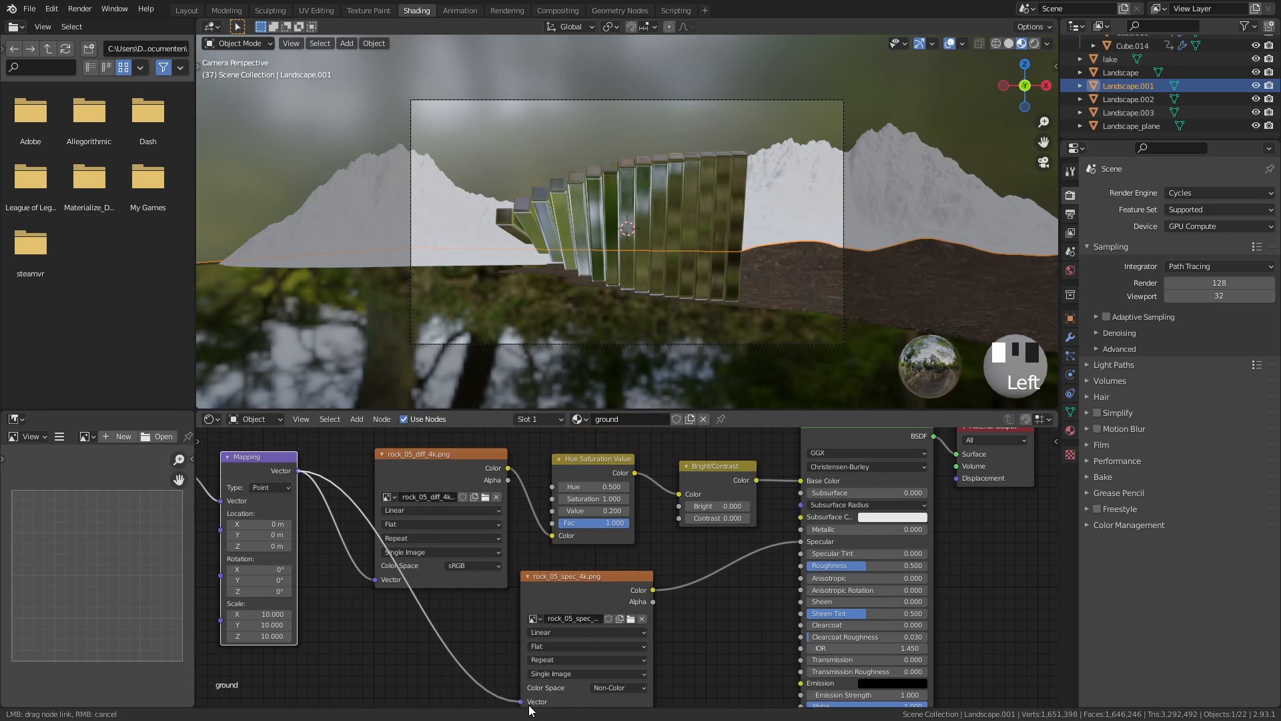
# Duplicate the specular texture node below the original and link the copy's Color output to the Principled BSDF's Roughness input
pyautogui.moveTo(524, 650); pyautogui.dragTo(482, 563, button='middle')
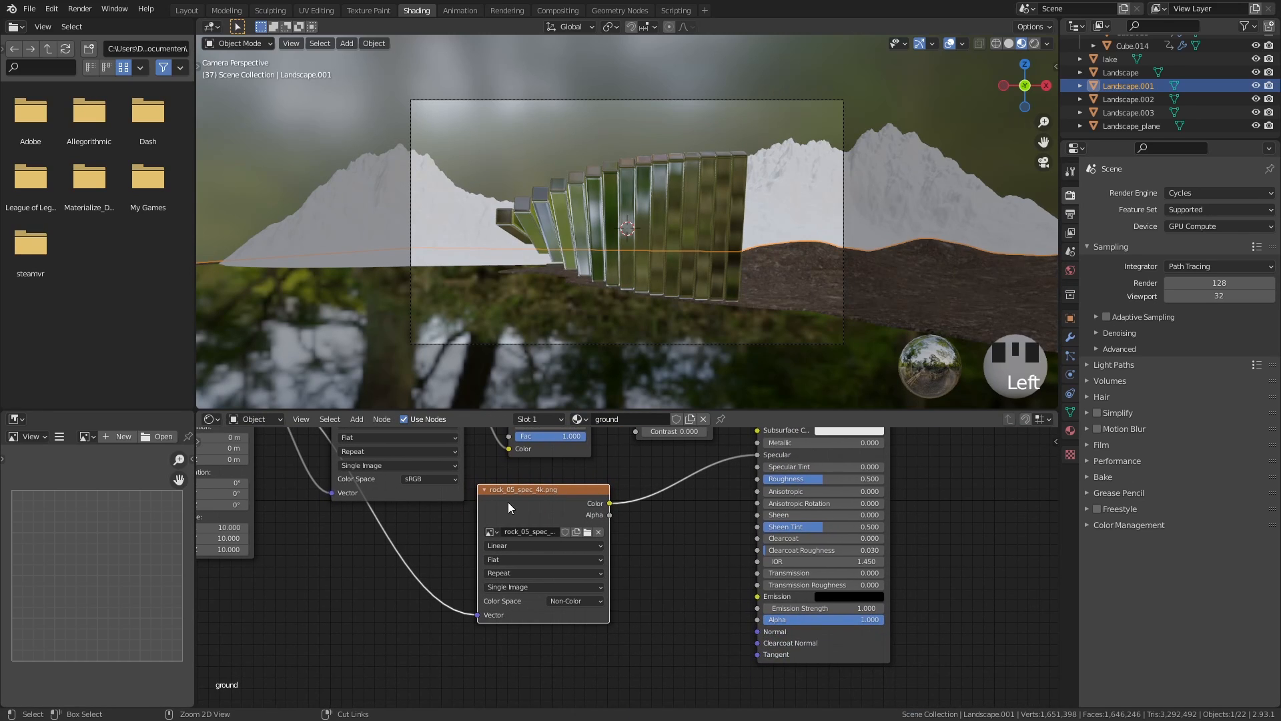
pyautogui.hotkey('shift', 'd')
pyautogui.click(525, 653)
pyautogui.moveTo(612, 654); pyautogui.dragTo(753, 491)
pyautogui.moveTo(617, 694); pyautogui.dragTo(607, 650, button='middle')
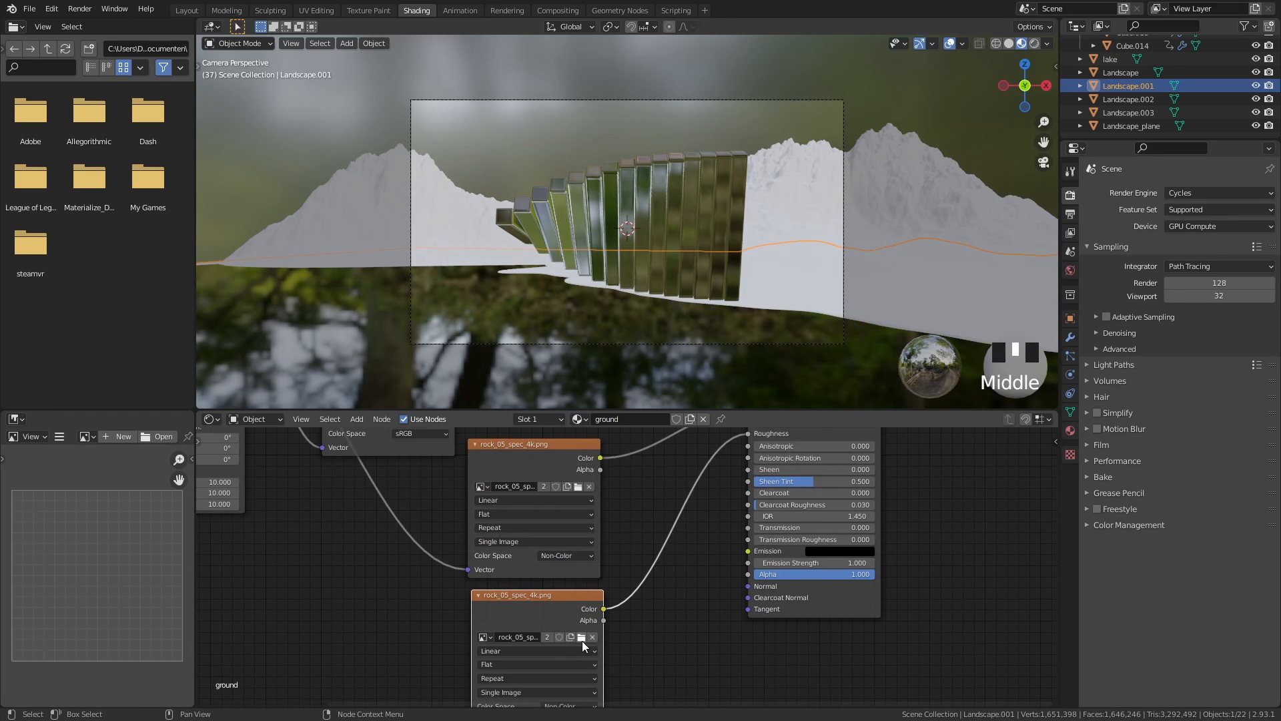
# Load rock_05_rough_4k.png into the duplicated texture node and link the Mapping node's Vector output to its Vector input
pyautogui.click(581, 638)
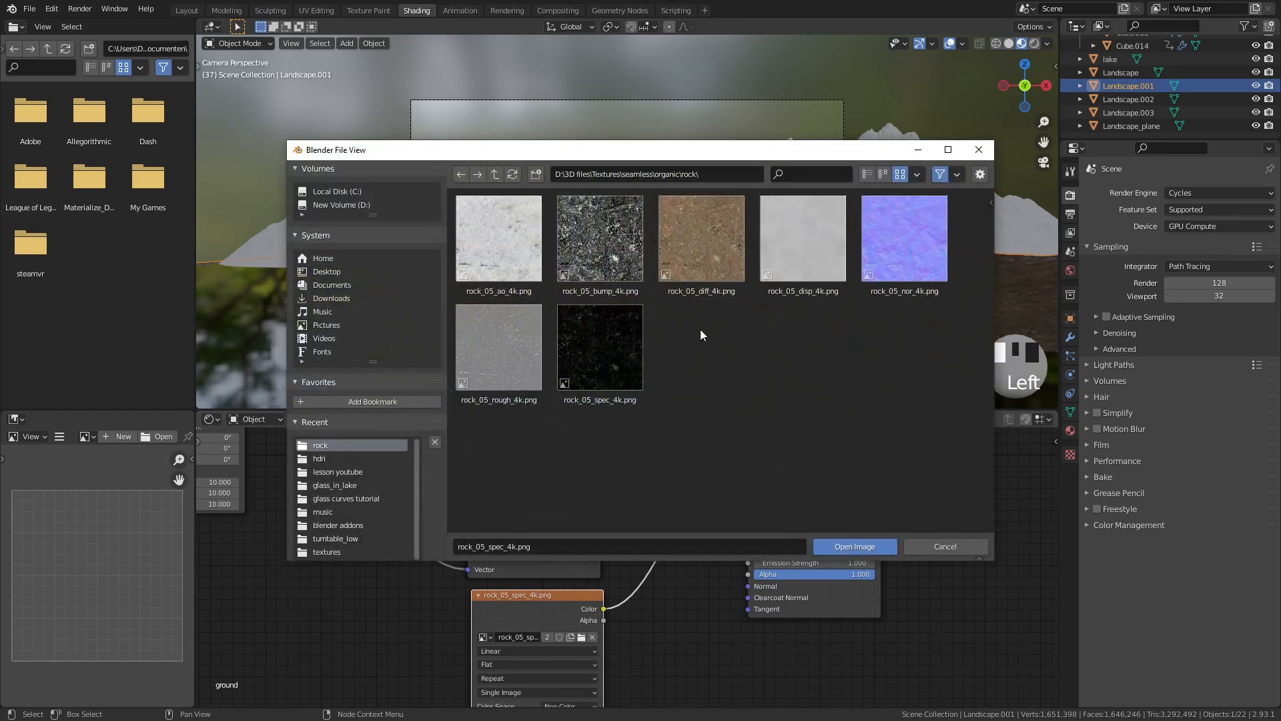
pyautogui.doubleClick(501, 344)
pyautogui.scroll(-5, 354, 534)
pyautogui.moveTo(371, 476); pyautogui.dragTo(403, 447, button='middle')
pyautogui.moveTo(403, 448); pyautogui.dragTo(470, 567)
pyautogui.moveTo(387, 429); pyautogui.dragTo(380, 455, button='middle')
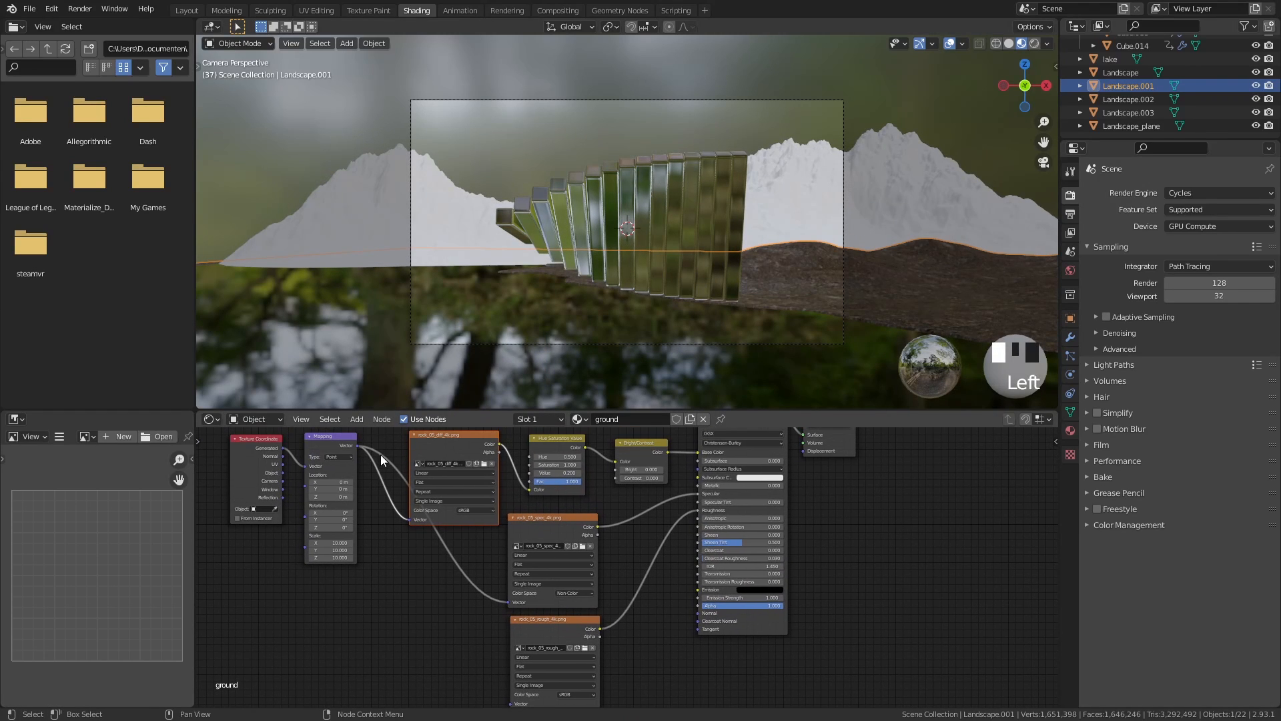
pyautogui.moveTo(360, 446); pyautogui.dragTo(511, 704)
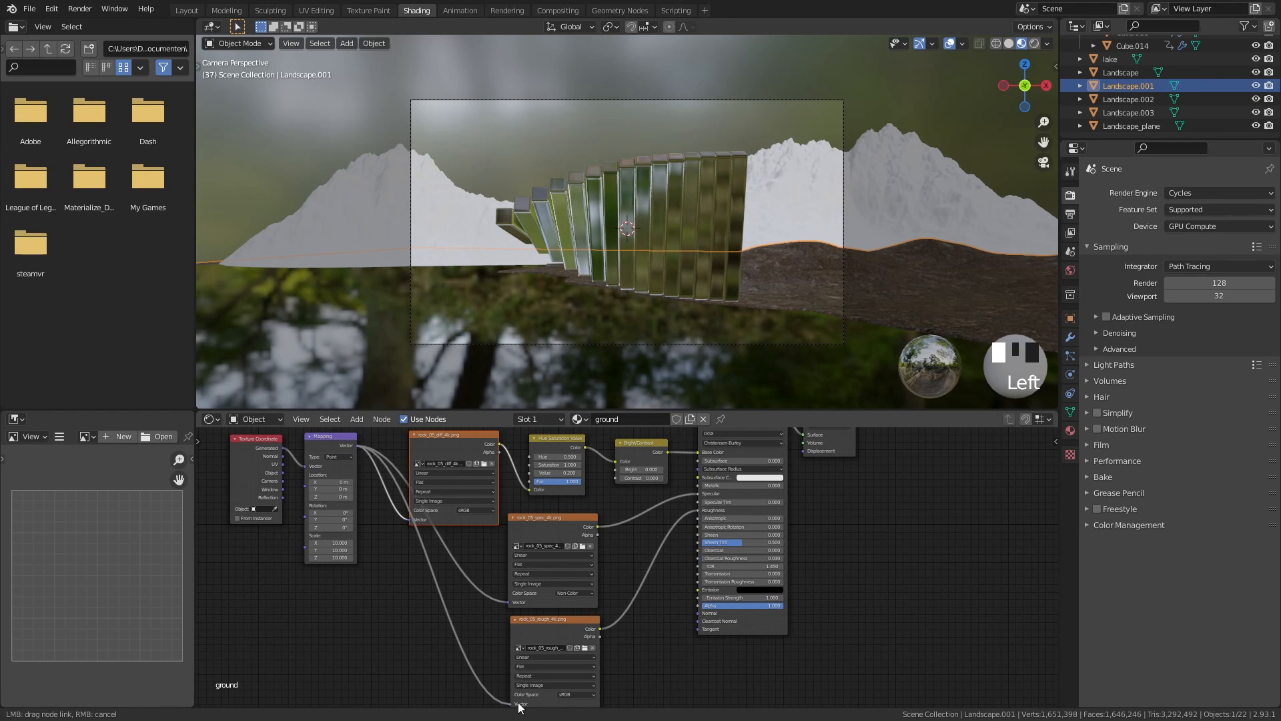
# Set the roughness texture's color space to Non-Color
pyautogui.scroll(3, 527, 650)
pyautogui.click(545, 616)
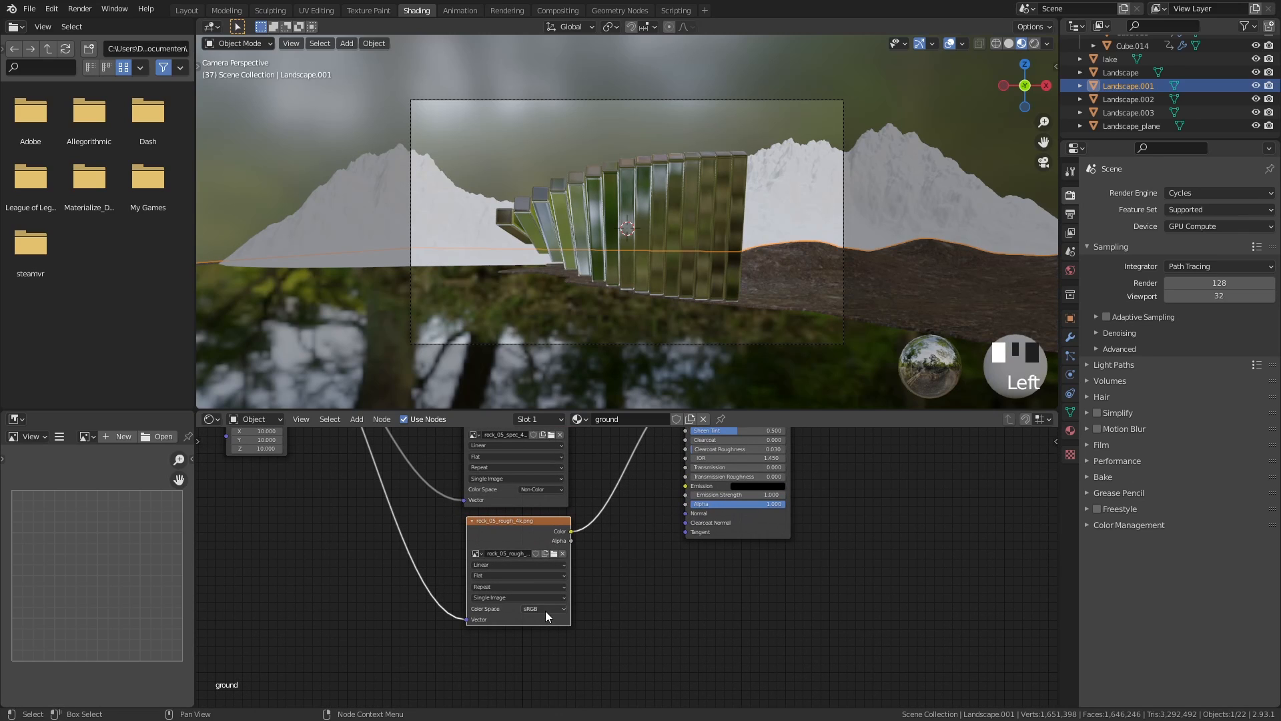
pyautogui.click(554, 608)
pyautogui.click(547, 645)
# Duplicate the roughness texture node and link the copy's Color output to the Principled BSDF's Normal input
pyautogui.hotkey('ctrl', 'c')
pyautogui.hotkey('ctrl', 'v')
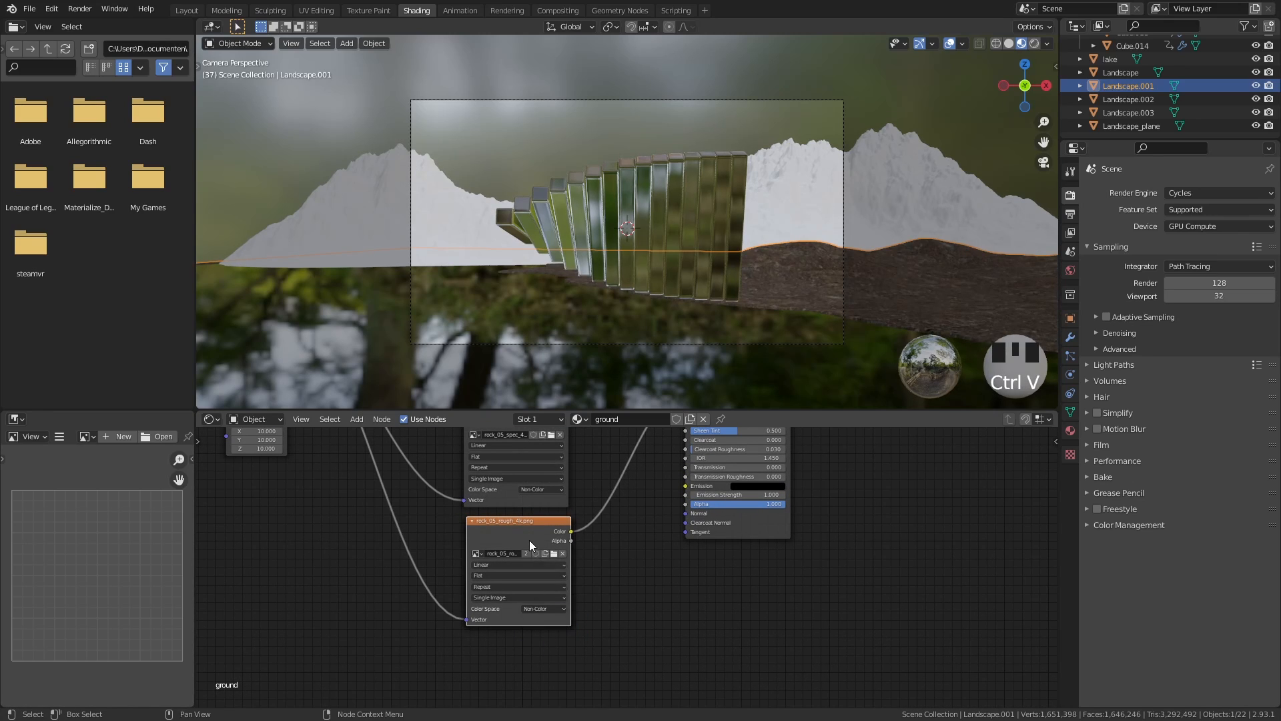
pyautogui.moveTo(527, 525); pyautogui.dragTo(685, 513)
# Load rock_05_nor_4k.png into the texture node linked to the Normal input
pyautogui.moveTo(618, 642); pyautogui.dragTo(612, 557, button='middle')
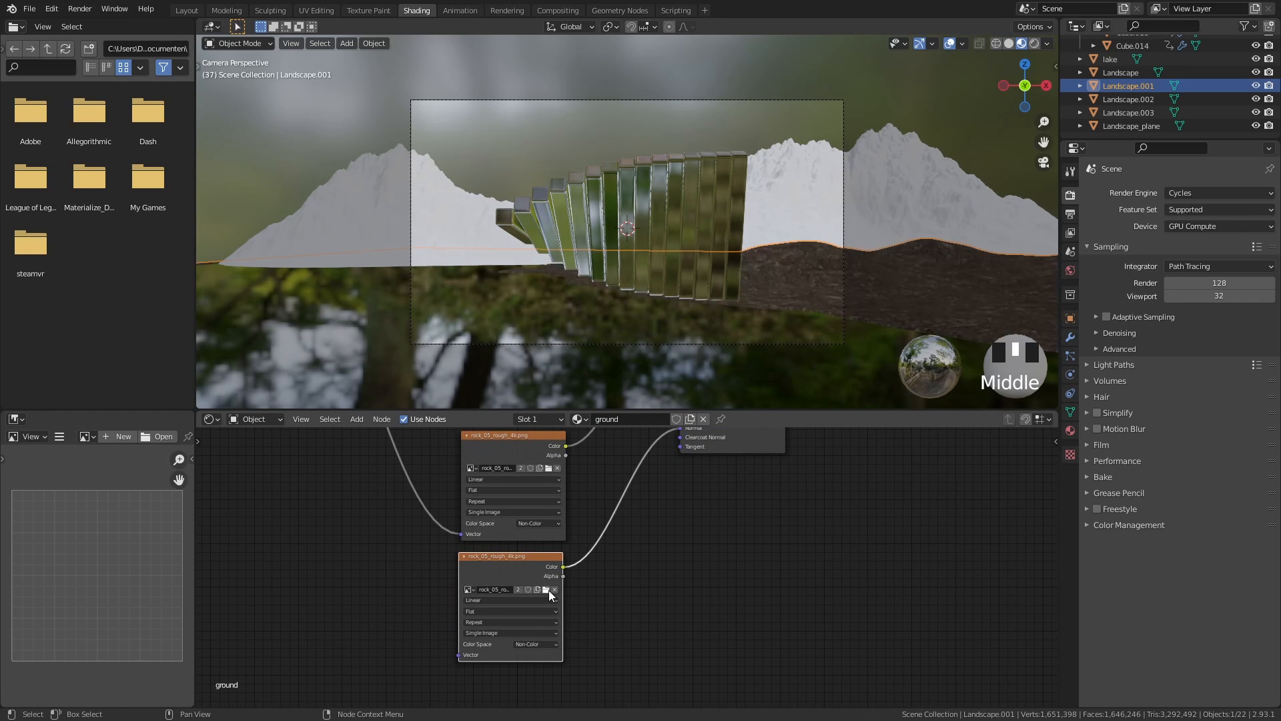
pyautogui.click(549, 590)
pyautogui.doubleClick(907, 265)
# Add a Normal Map node on the link between the rock_05_nor_4k.png texture and the Principled BSDF's Normal input
pyautogui.hotkey('shift', 'a')
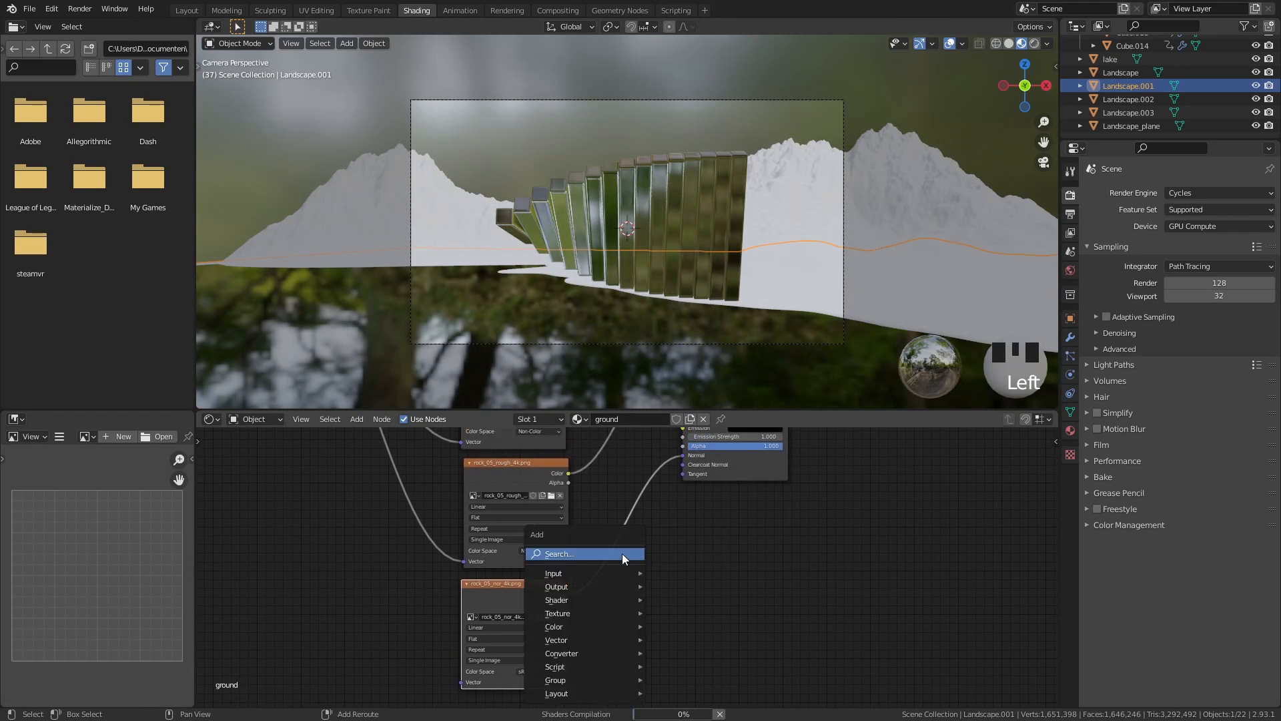
pyautogui.click(622, 554)
pyautogui.write('no')
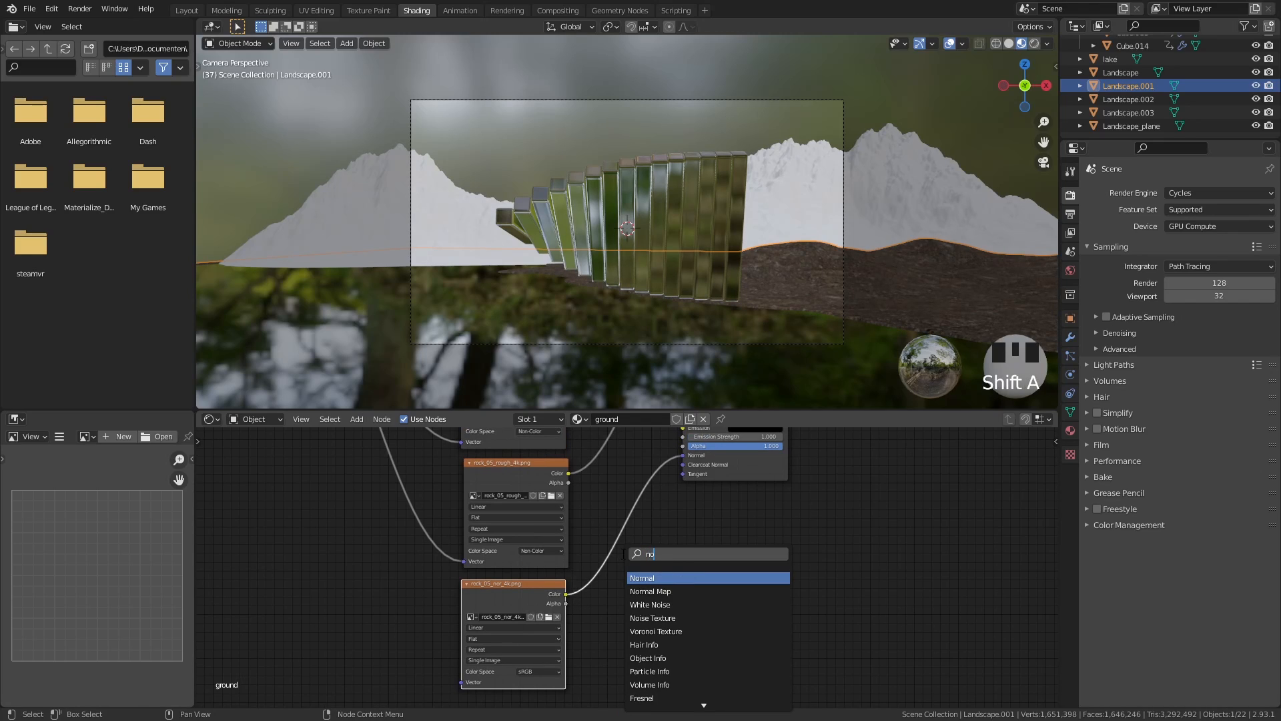
pyautogui.write('rm')
pyautogui.click(650, 591)
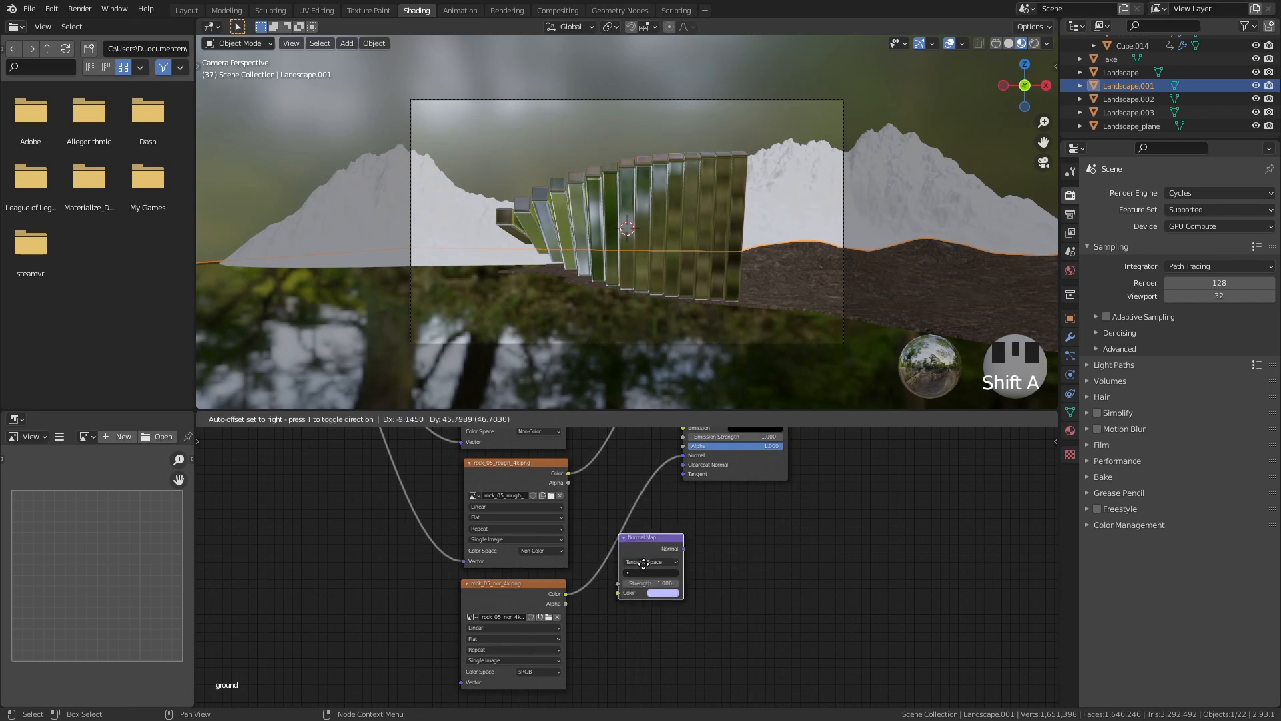
pyautogui.click(639, 559)
# Link the Mapping node's Vector output to the Vector input of the rock_05_nor_4k.png texture node
pyautogui.scroll(-2, 639, 559)
pyautogui.moveTo(487, 526); pyautogui.dragTo(350, 482, button='middle')
pyautogui.moveTo(323, 434); pyautogui.dragTo(449, 705)
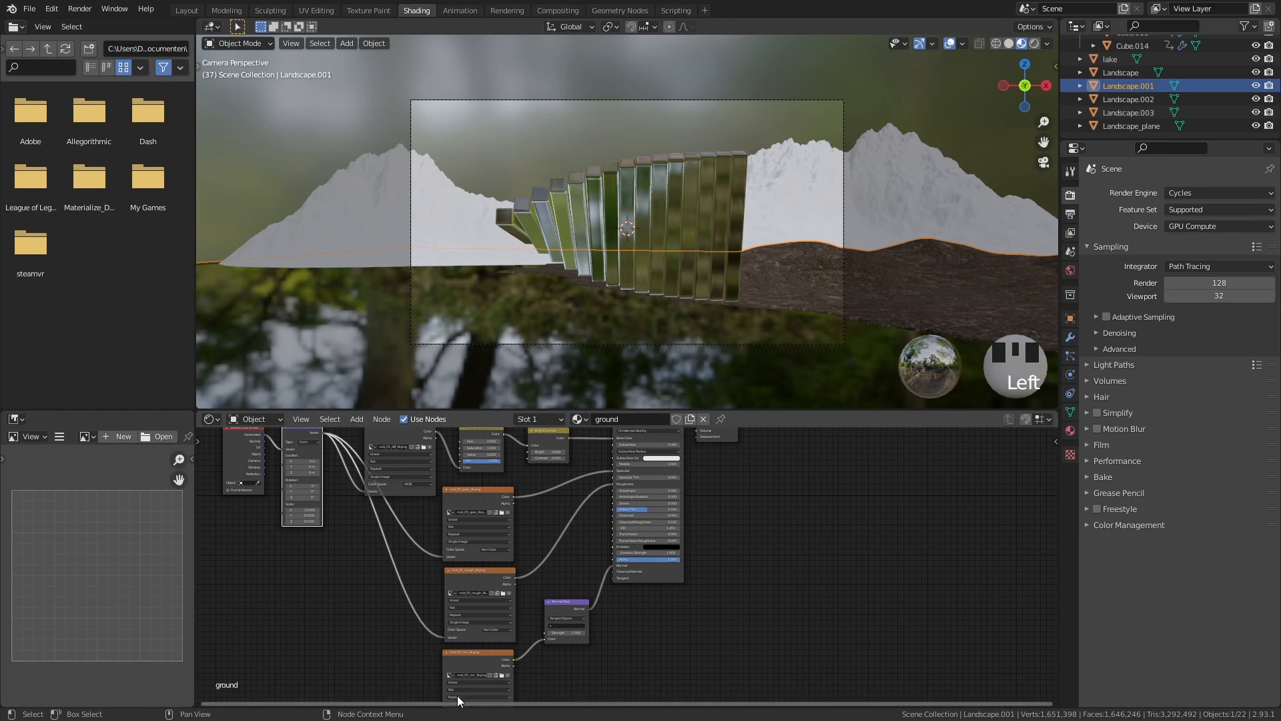
pyautogui.scroll(-2, 463, 643)
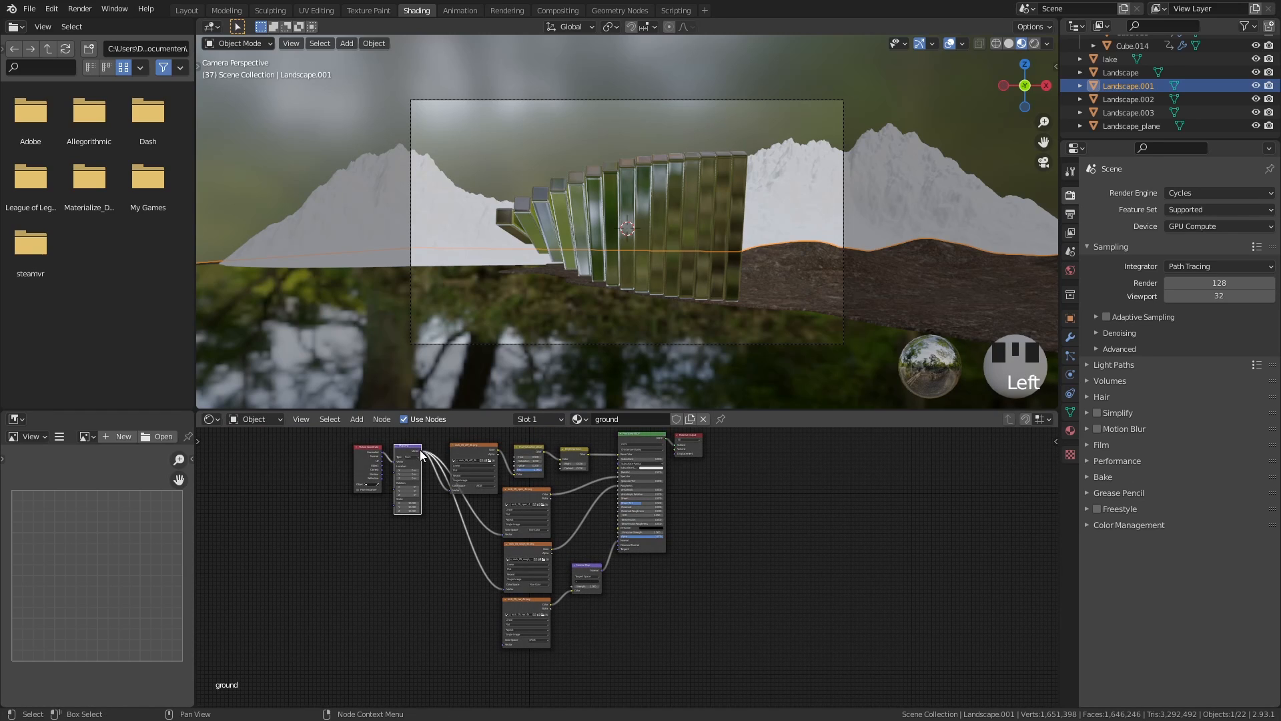
pyautogui.moveTo(422, 455); pyautogui.dragTo(511, 650)
# Set the color space of the rock_05_nor_4k.png texture to Non-Color
pyautogui.scroll(8, 512, 650)
pyautogui.click(438, 542)
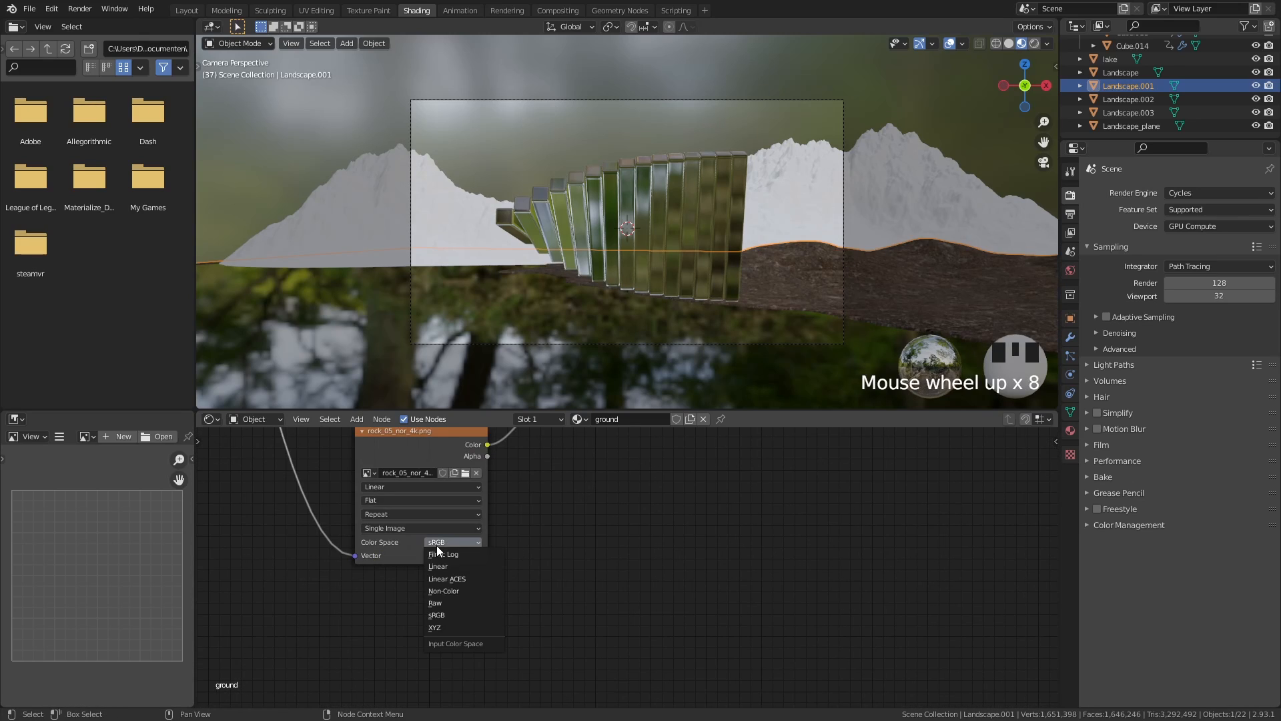
pyautogui.click(451, 591)
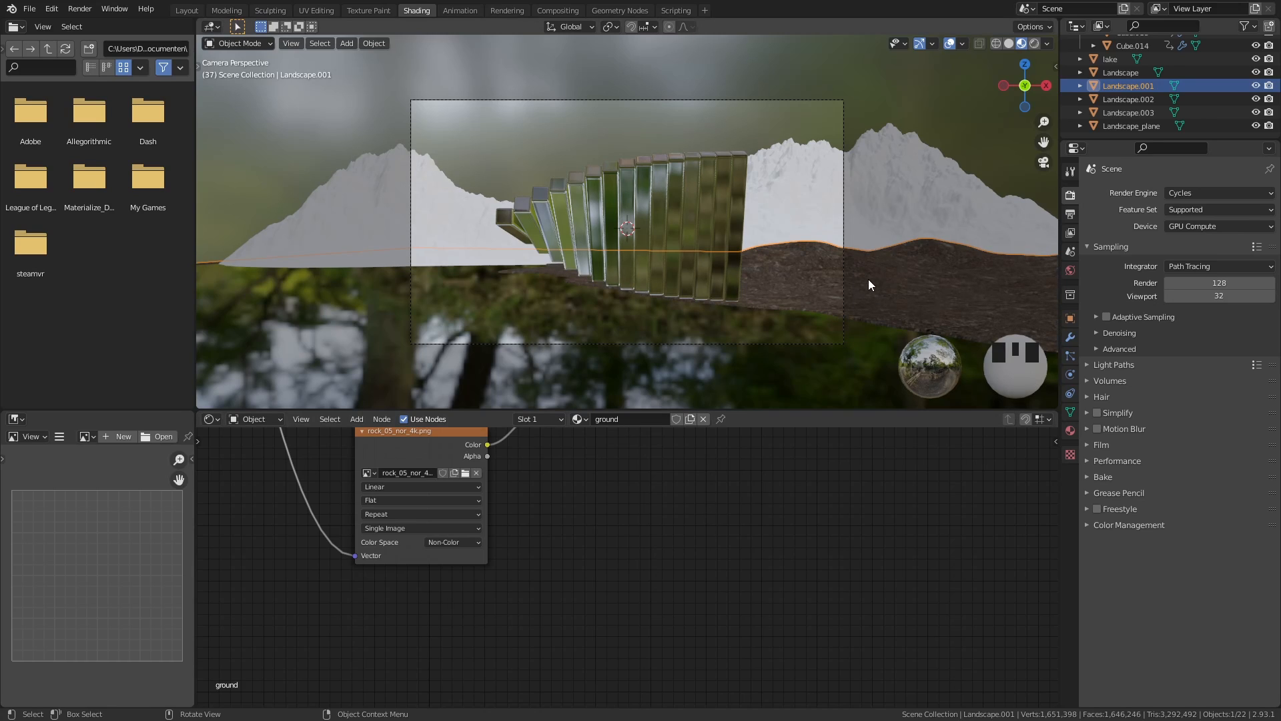
# Assign the existing ground material to the Landscape mountain behind the right shore
pyautogui.moveTo(793, 491); pyautogui.dragTo(767, 573, button='middle')
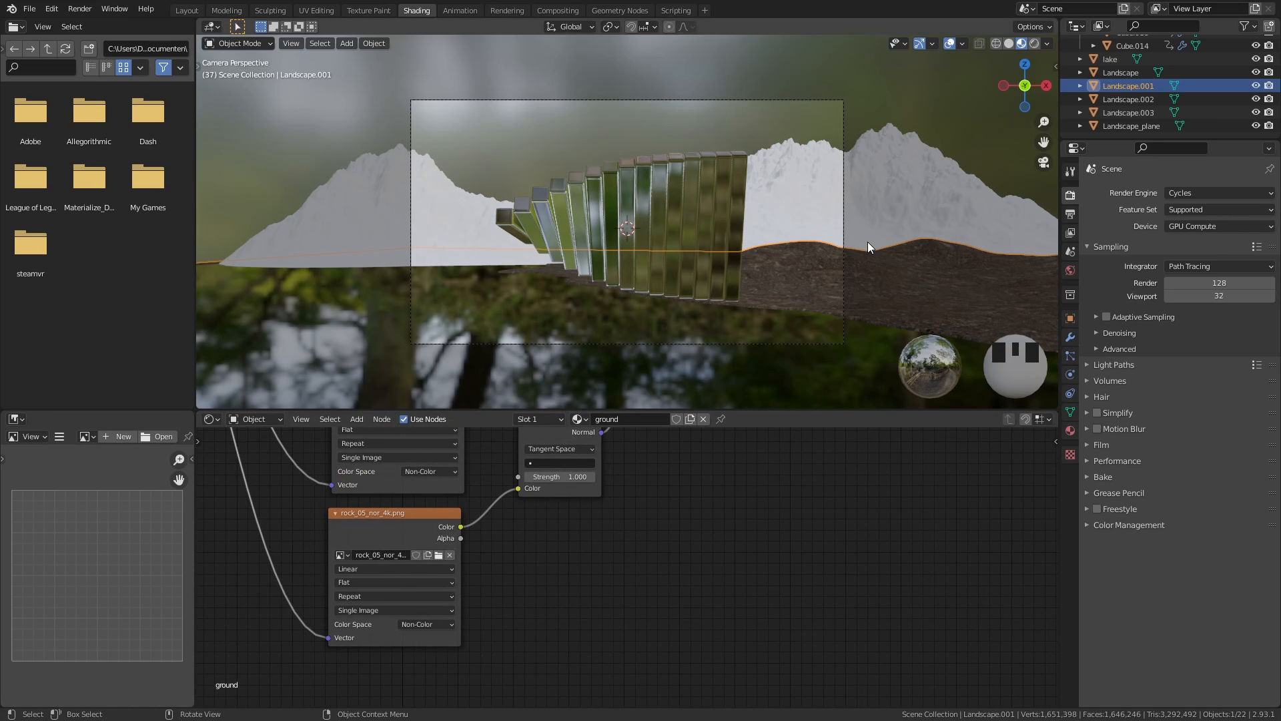
pyautogui.click(877, 226)
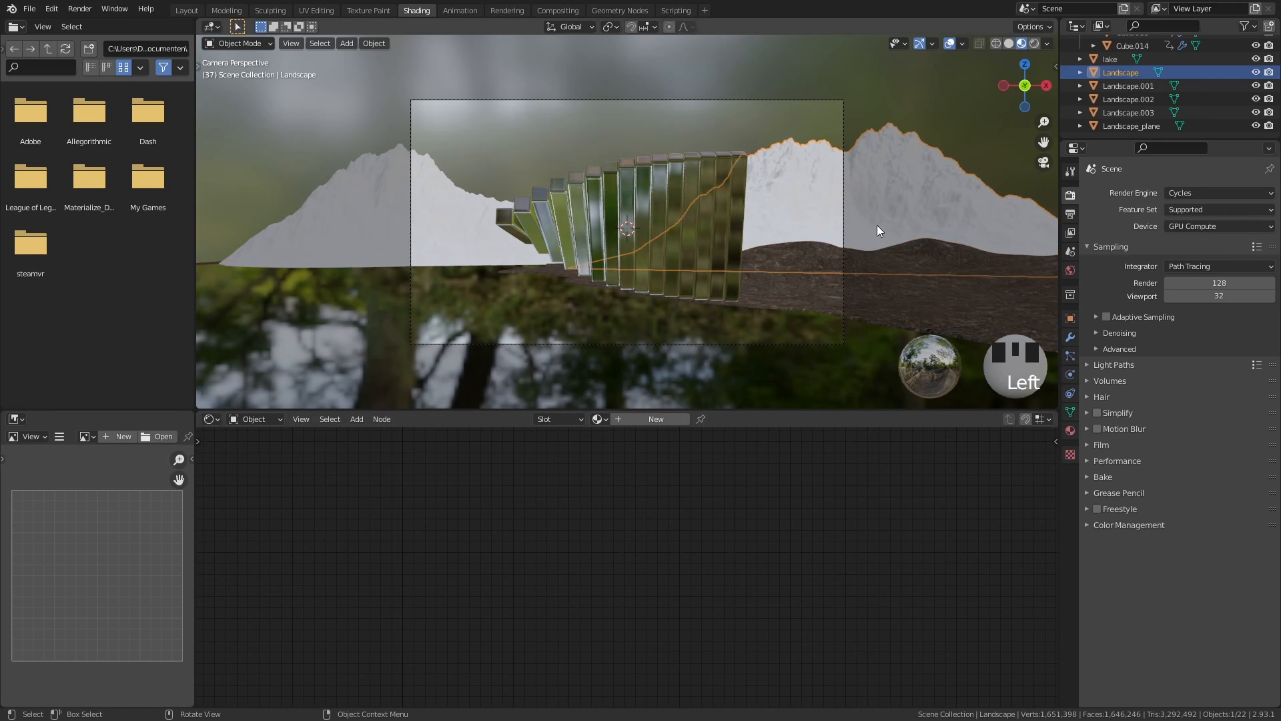
pyautogui.click(597, 419)
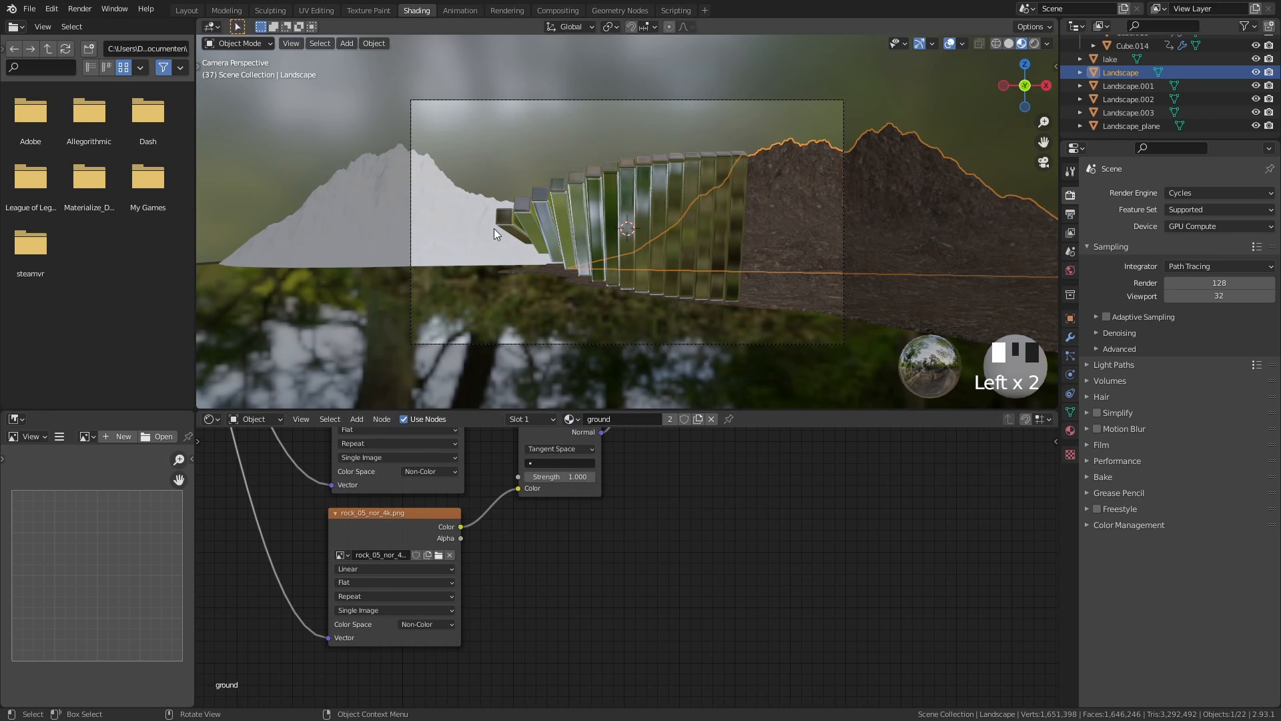
# Assign the ground material to the two remaining untextured mountains, Landscape.002 and Landscape.003
pyautogui.moveTo(494, 229); pyautogui.dragTo(578, 282, button='middle')
pyautogui.scroll(-6, 579, 282)
pyautogui.keyDown('shift'); pyautogui.moveTo(730, 143); pyautogui.dragTo(530, 210, button='middle'); pyautogui.keyUp('shift')
pyautogui.click(475, 279)
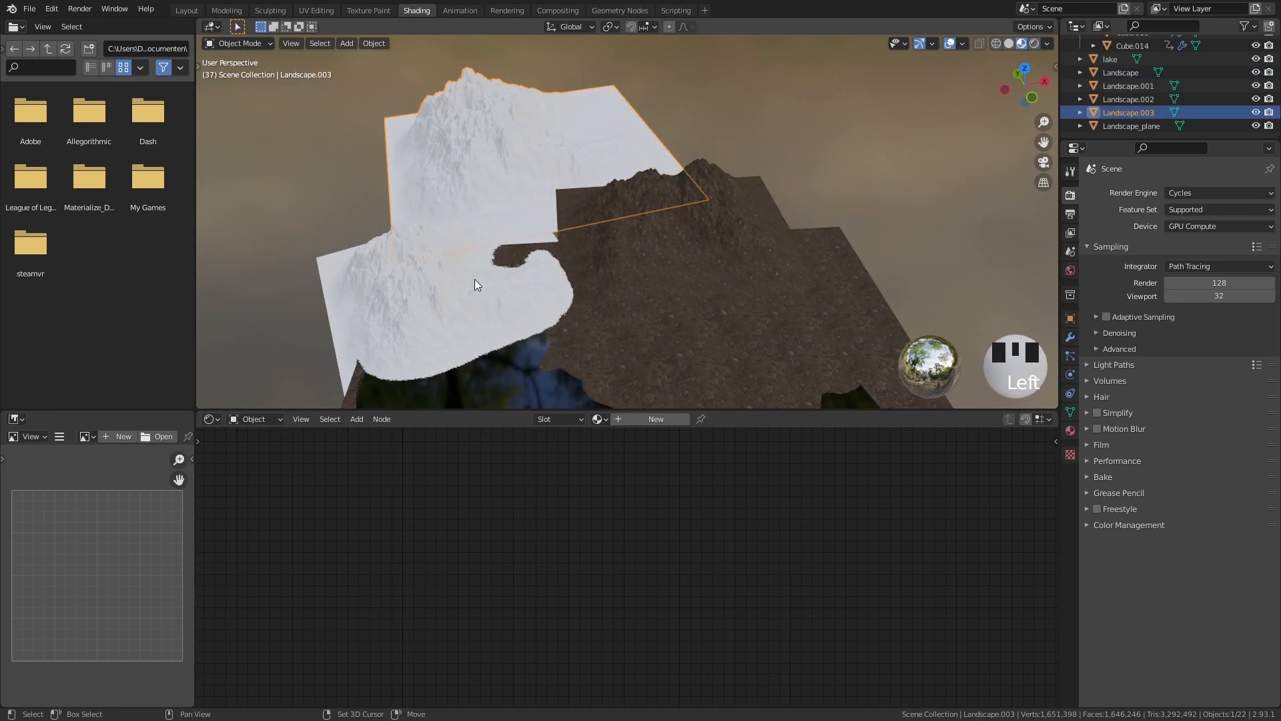
pyautogui.keyDown('shift'); pyautogui.click(543, 390); pyautogui.keyUp('shift')
pyautogui.click(597, 419)
pyautogui.click(624, 452)
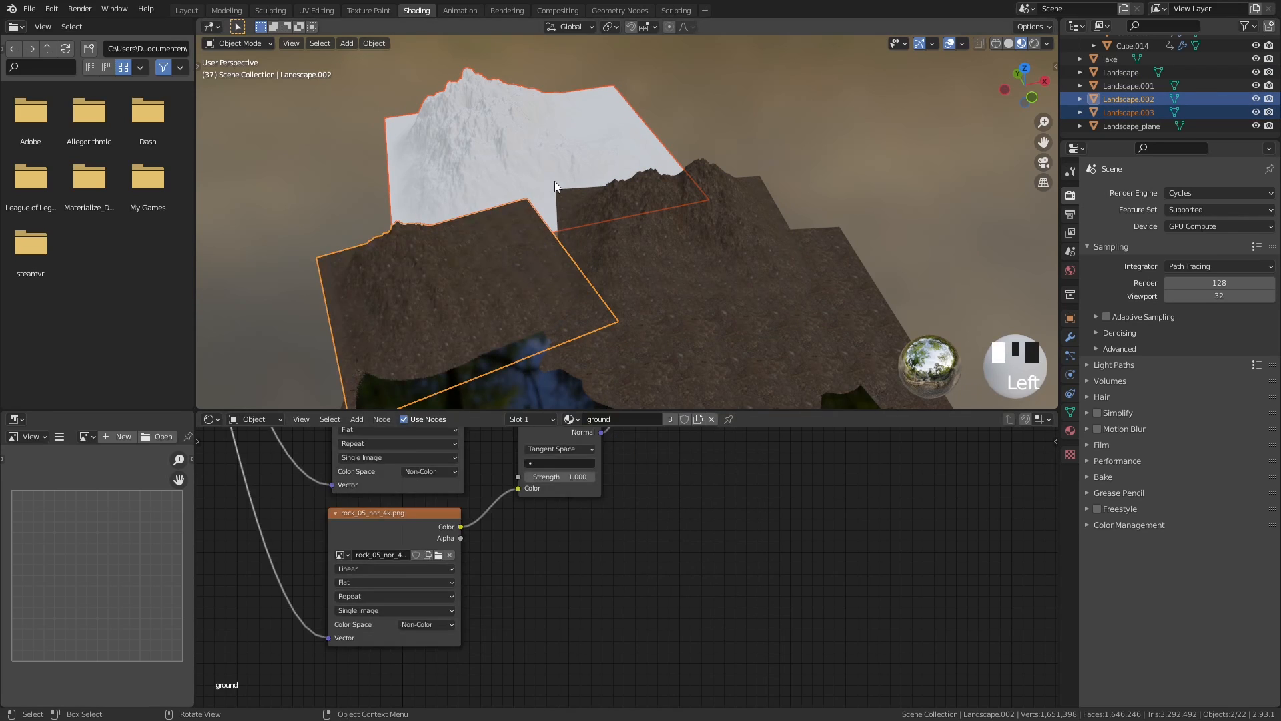
pyautogui.click(555, 181)
pyautogui.click(598, 419)
pyautogui.scroll(-1, 694, 283)
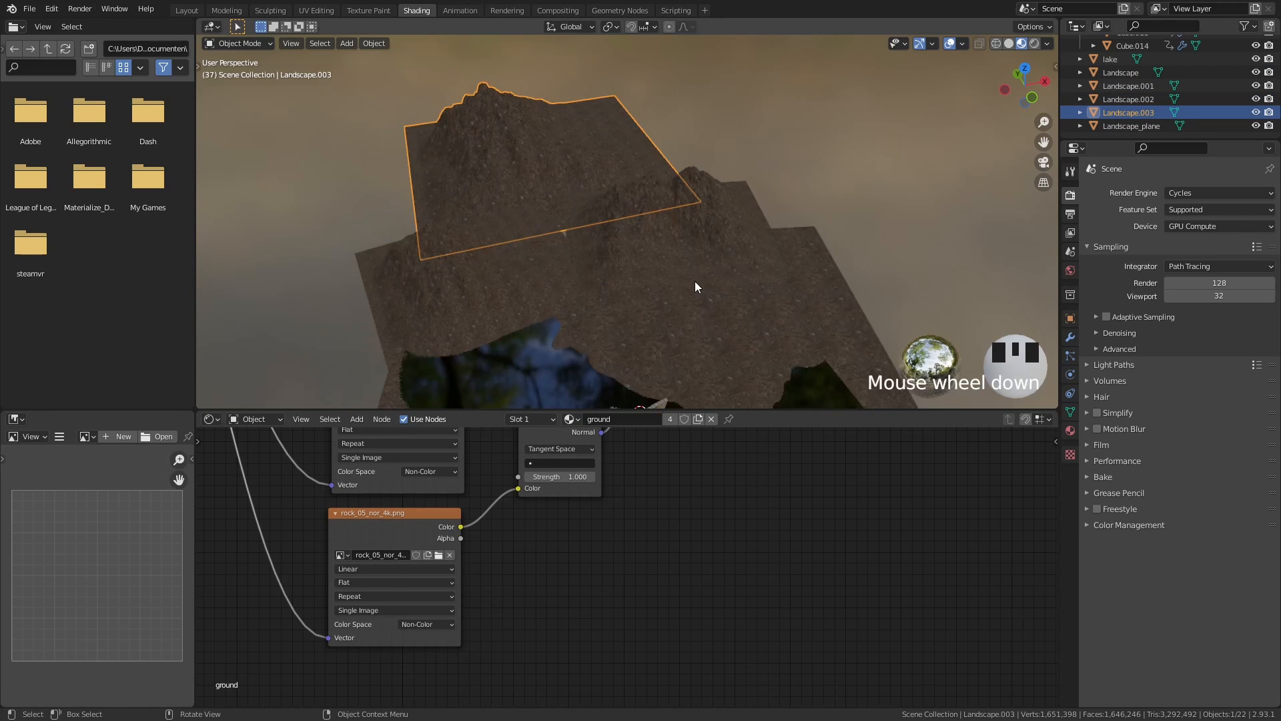
# Return to the camera view and switch the viewport to rendered shading
pyautogui.moveTo(694, 281); pyautogui.dragTo(691, 270, button='middle')
pyautogui.press('KP_0')
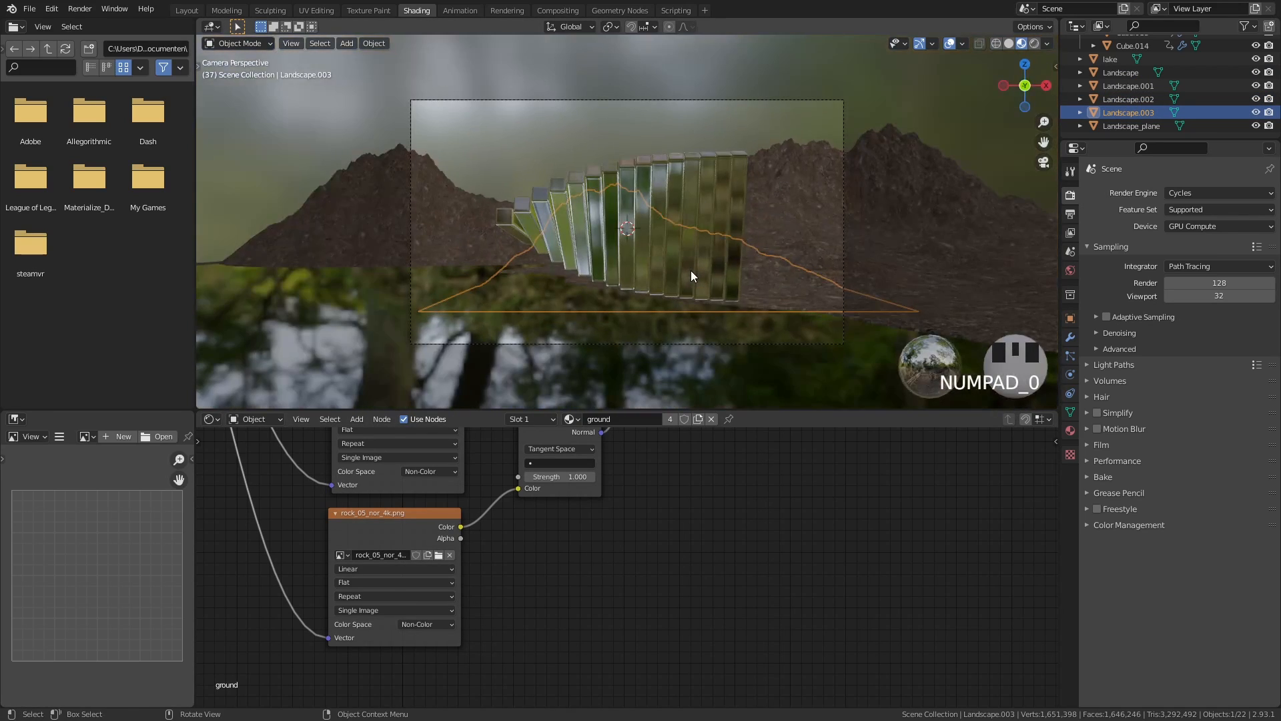
pyautogui.tripleClick(1035, 58)
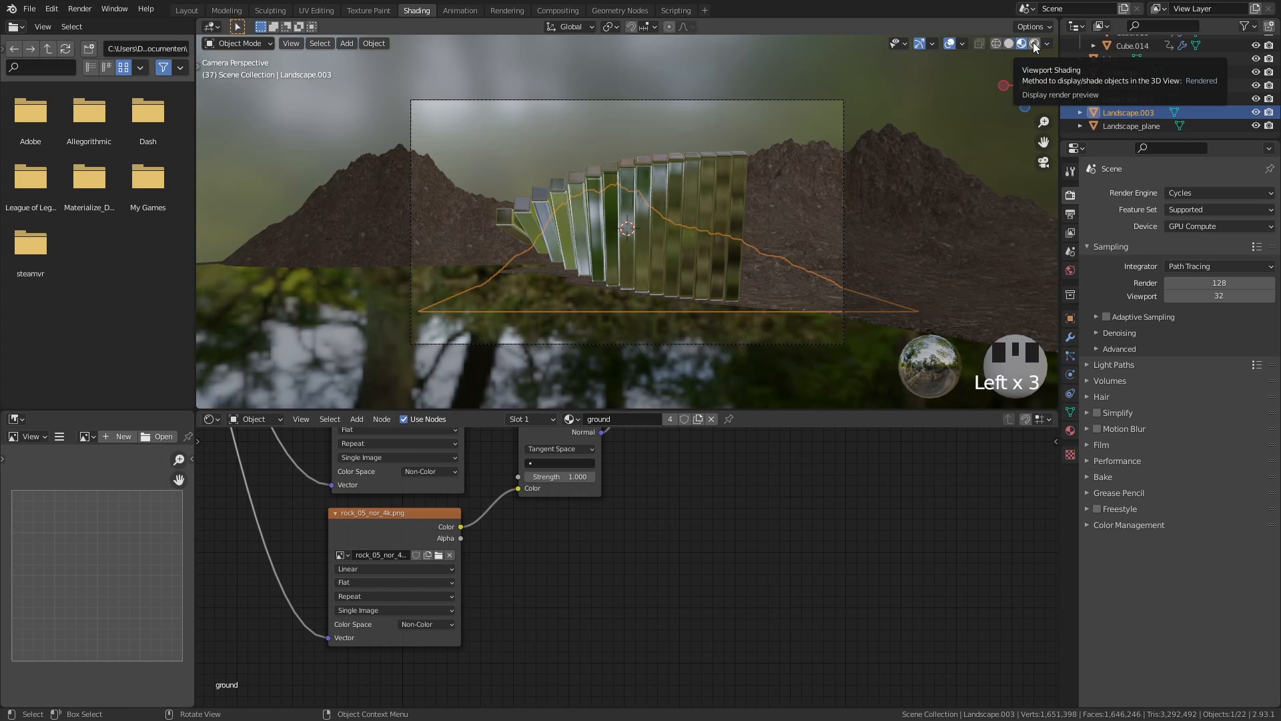
pyautogui.click(1035, 45)
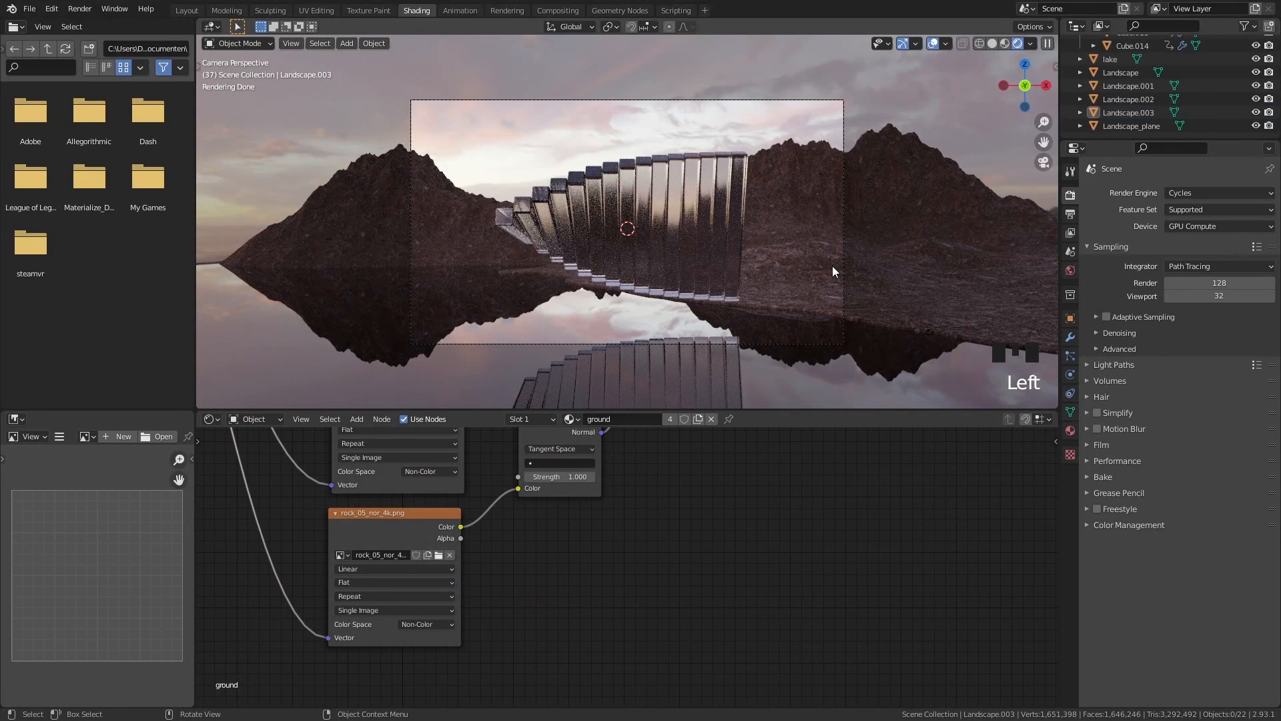
# Select the Landscape mountain and set Bright to -1 on the ground material's Bright/Contrast node
pyautogui.click(794, 197)
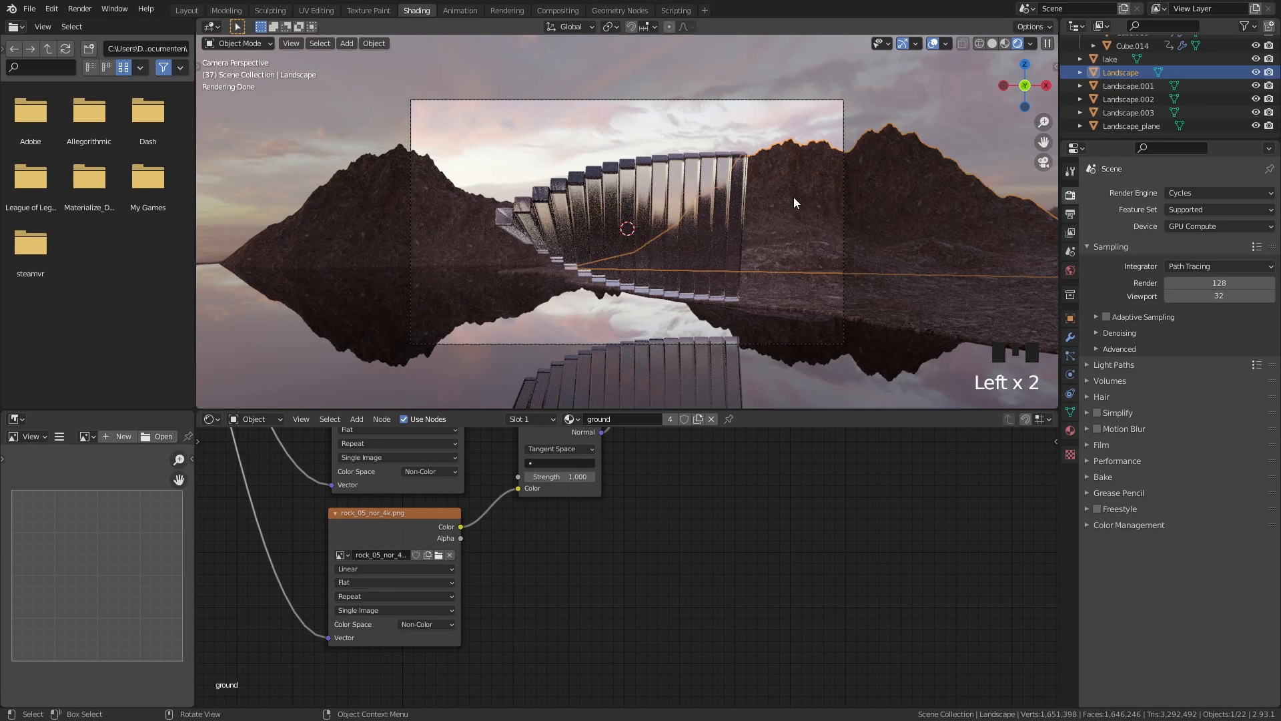
pyautogui.moveTo(532, 539); pyautogui.dragTo(550, 636, button='middle')
pyautogui.moveTo(651, 505); pyautogui.dragTo(618, 653, button='middle')
pyautogui.moveTo(583, 576); pyautogui.dragTo(595, 654, button='middle')
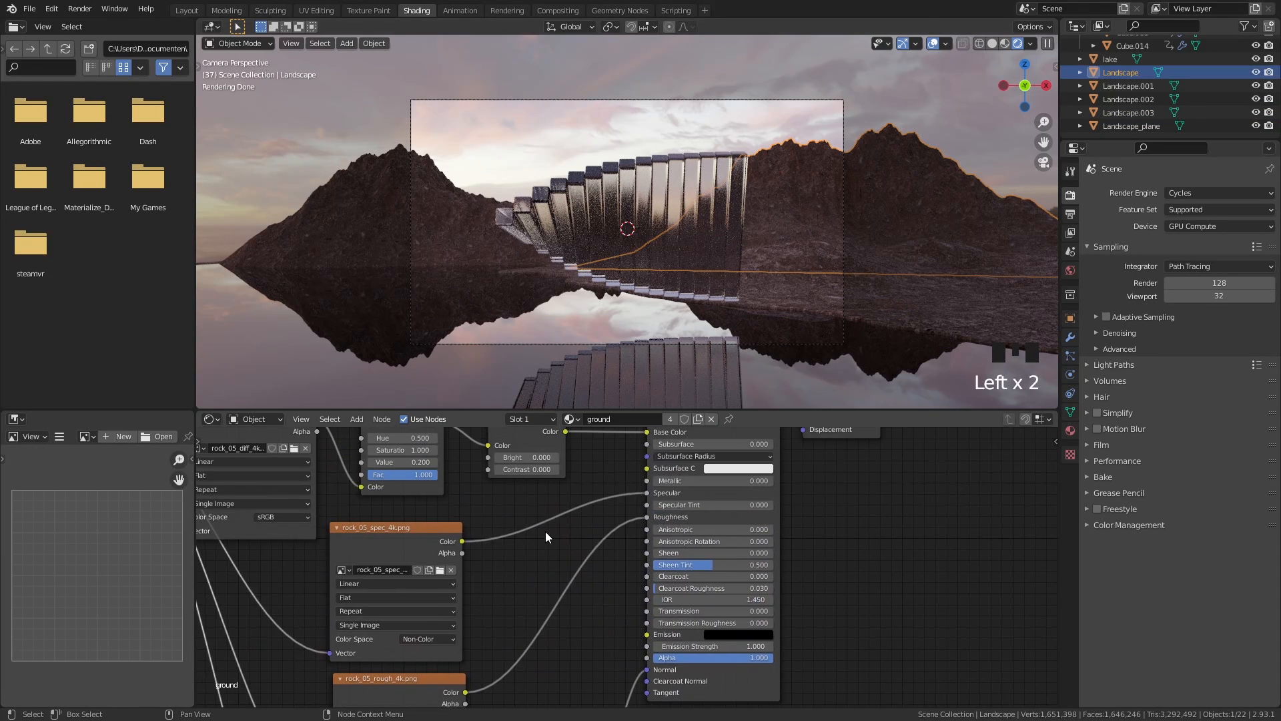
pyautogui.moveTo(558, 538); pyautogui.dragTo(578, 656, button='middle')
pyautogui.scroll(7, 582, 593)
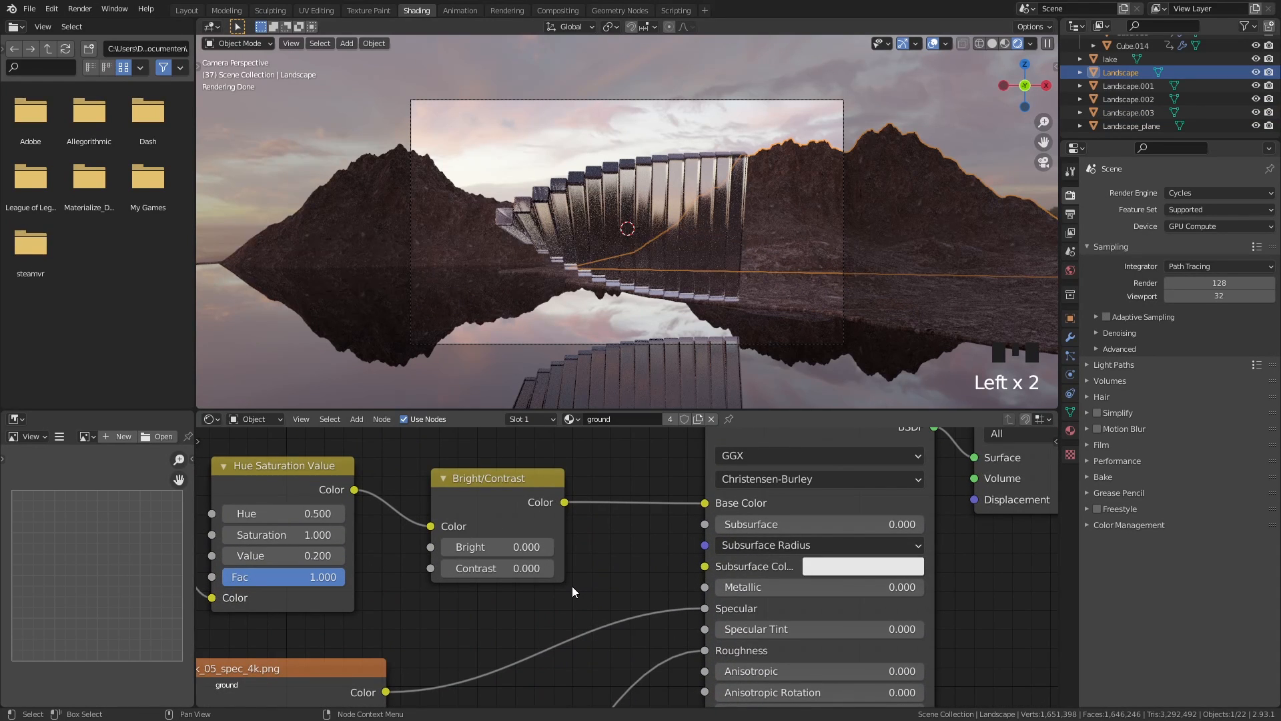
pyautogui.click(497, 547)
pyautogui.write('-1')
pyautogui.press('Return')
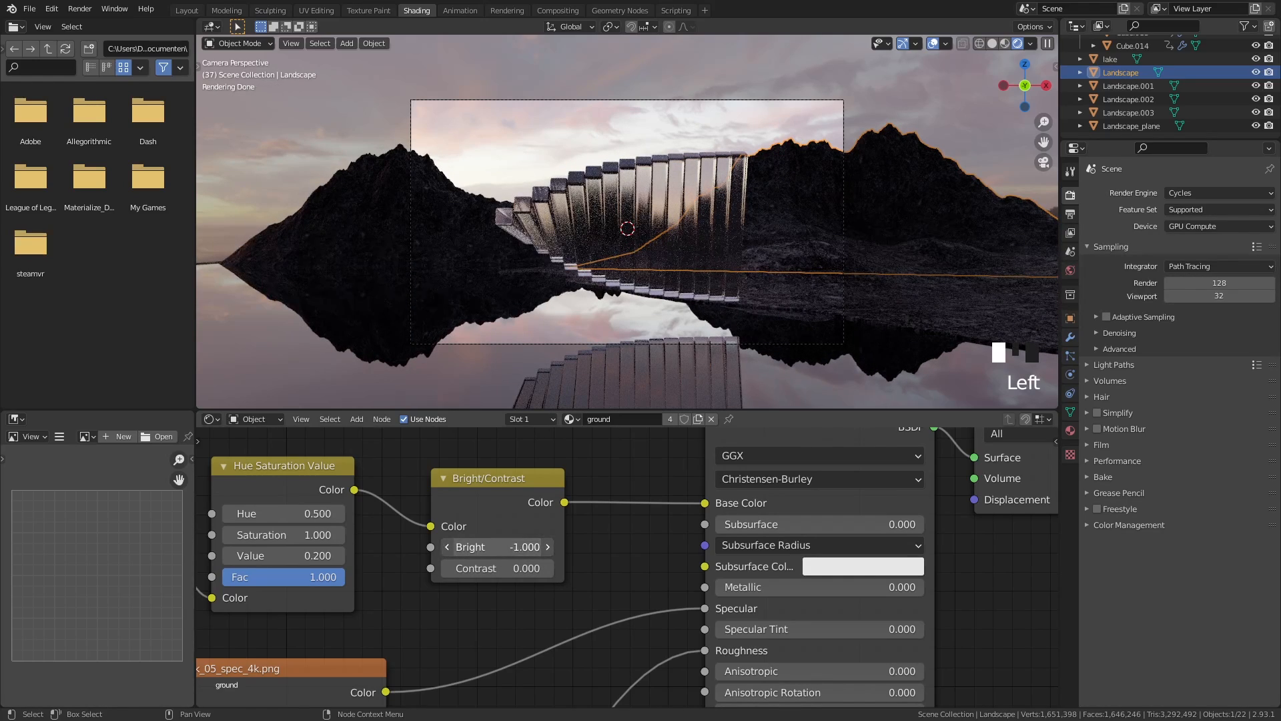
# Raise the Bright value of the Bright/Contrast node to -0.5
pyautogui.click(516, 550)
pyautogui.click(557, 543)
pyautogui.click(548, 547)
pyautogui.click(548, 546)
pyautogui.click(548, 547)
pyautogui.click(548, 547)
pyautogui.click(548, 546)
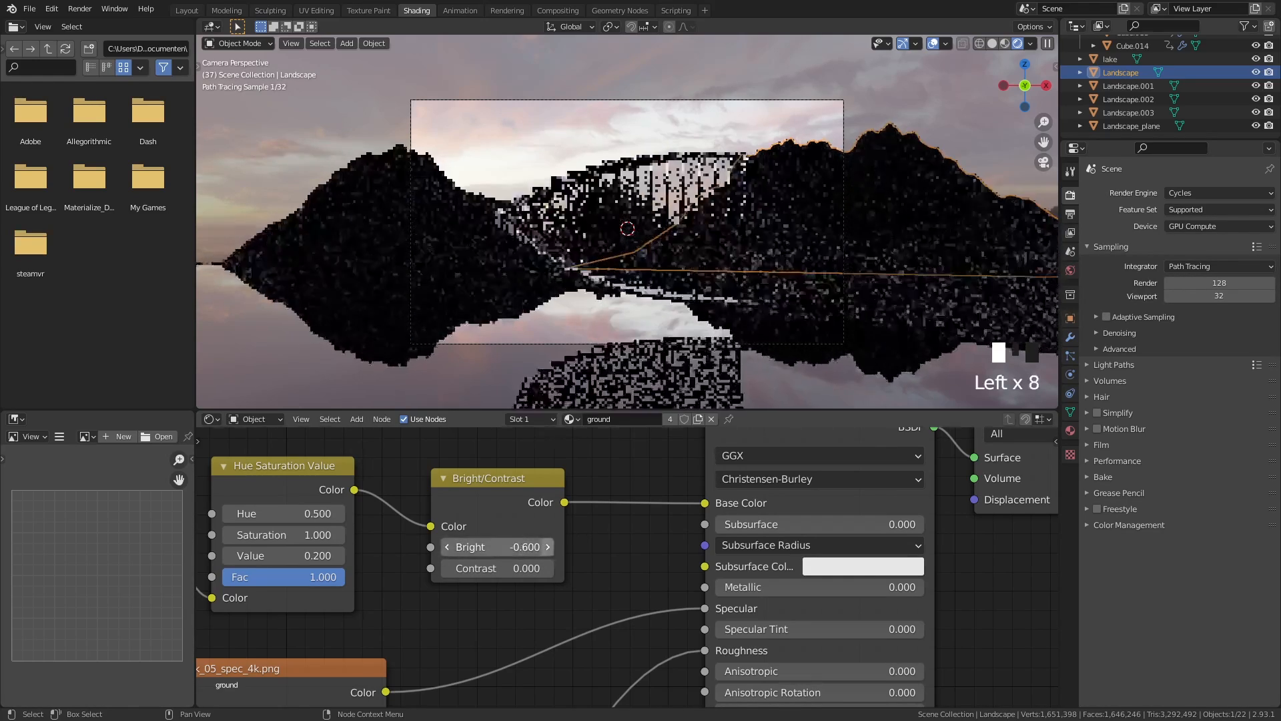
pyautogui.click(548, 547)
pyautogui.click(548, 546)
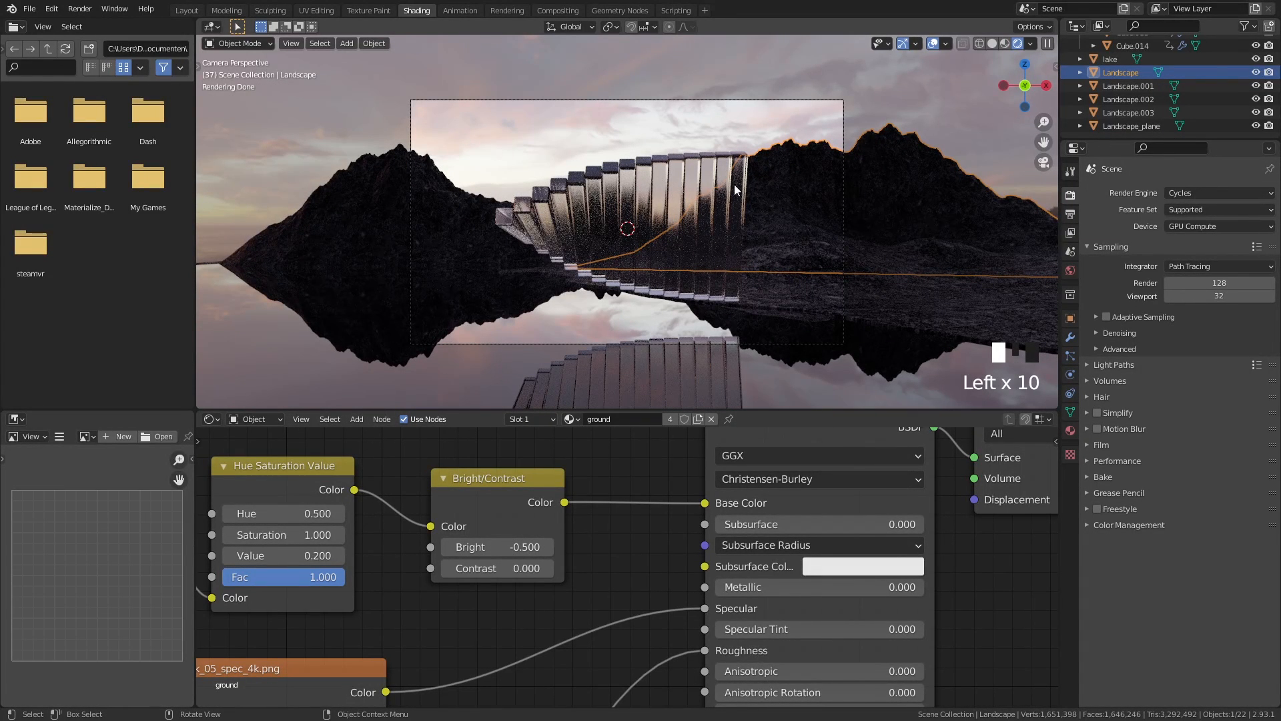
# Lower the selected Landscape mountain slightly along the global Z axis
pyautogui.press('g')
pyautogui.press('z')
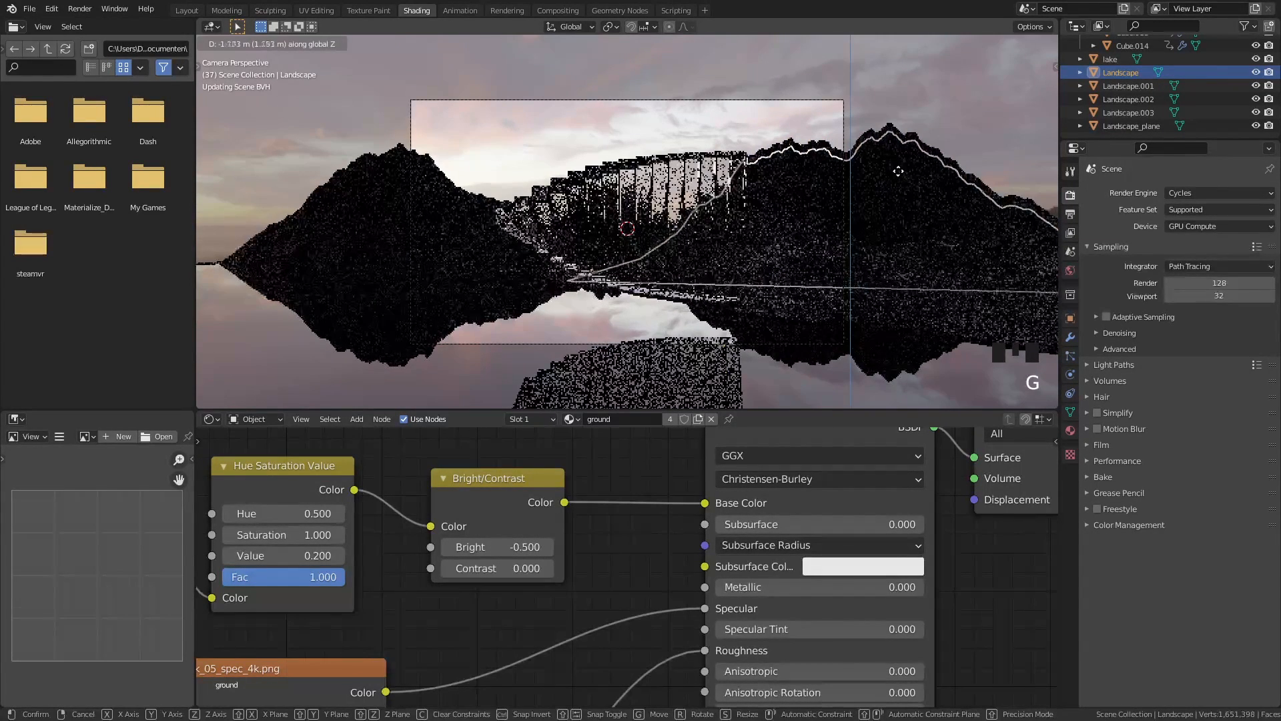
pyautogui.click(901, 192)
# Lower the Landscape.002 mountain about 0.95 m along the global Z axis, then deselect it
pyautogui.click(405, 234)
pyautogui.press('g')
pyautogui.press('z')
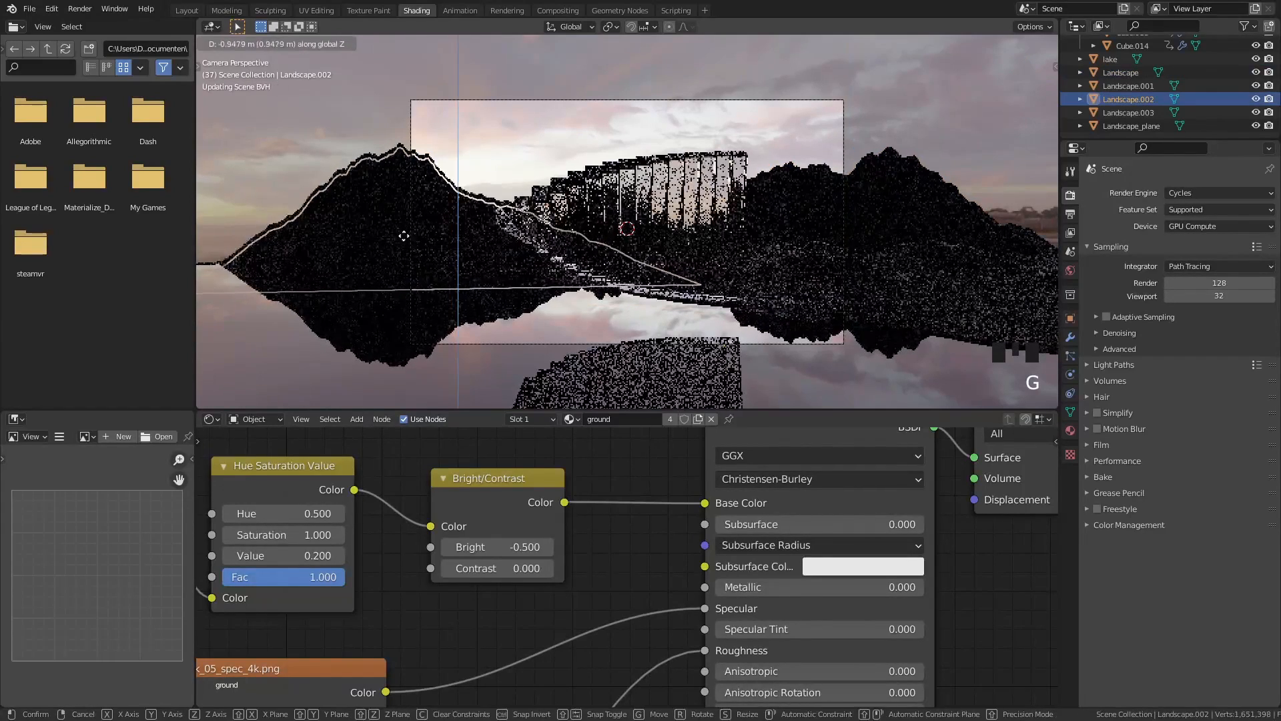
pyautogui.click(404, 235)
pyautogui.click(661, 111)
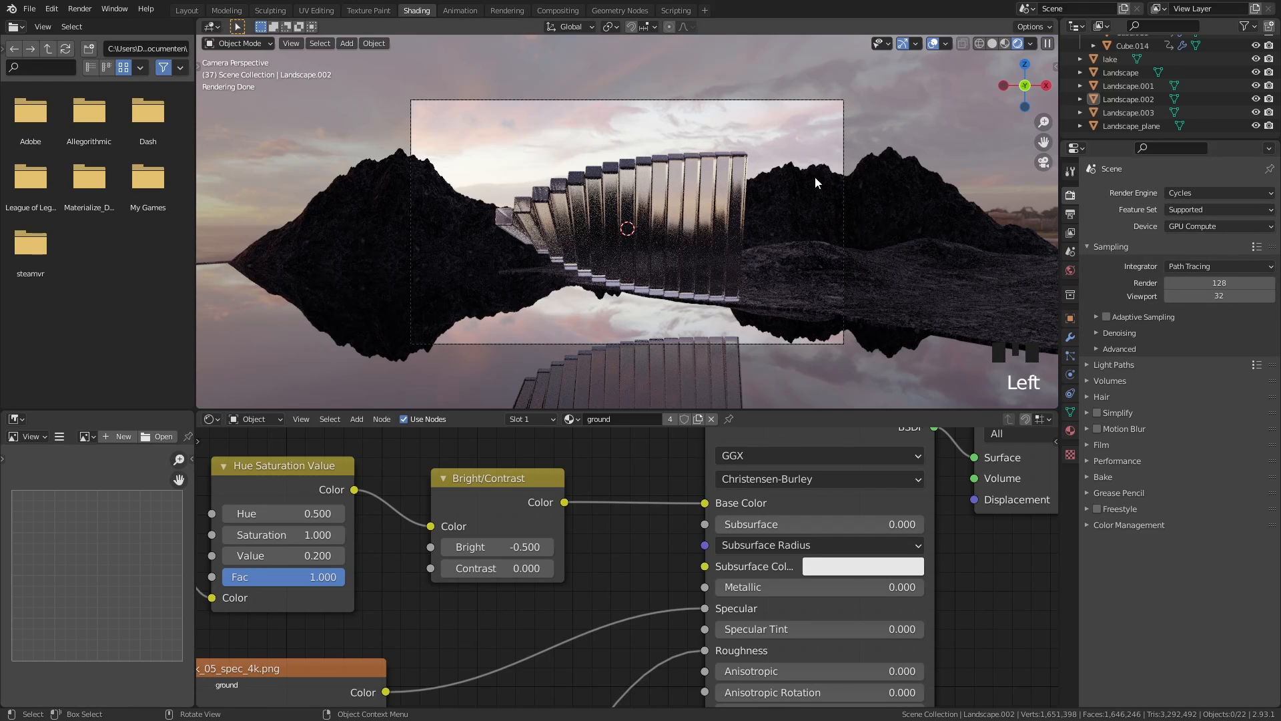
# Switch the viewport to solid shading and enable render denoising with NLM
pyautogui.click(992, 43)
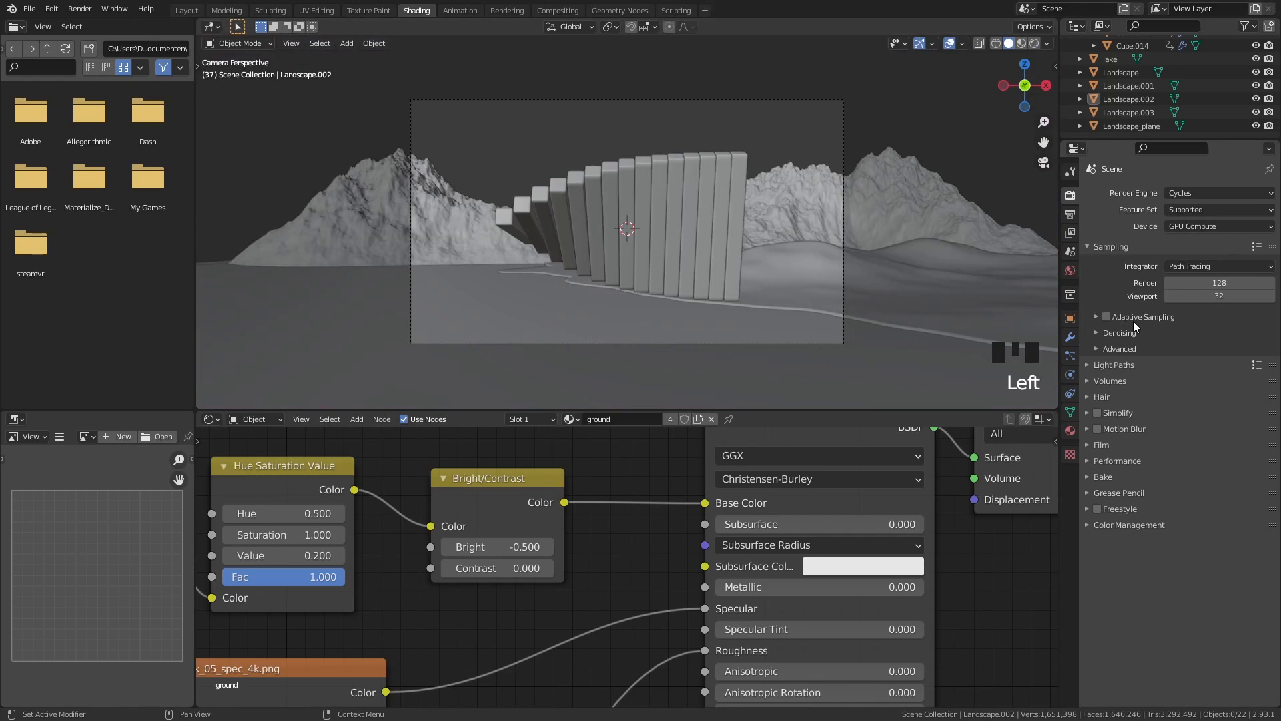
pyautogui.click(1108, 333)
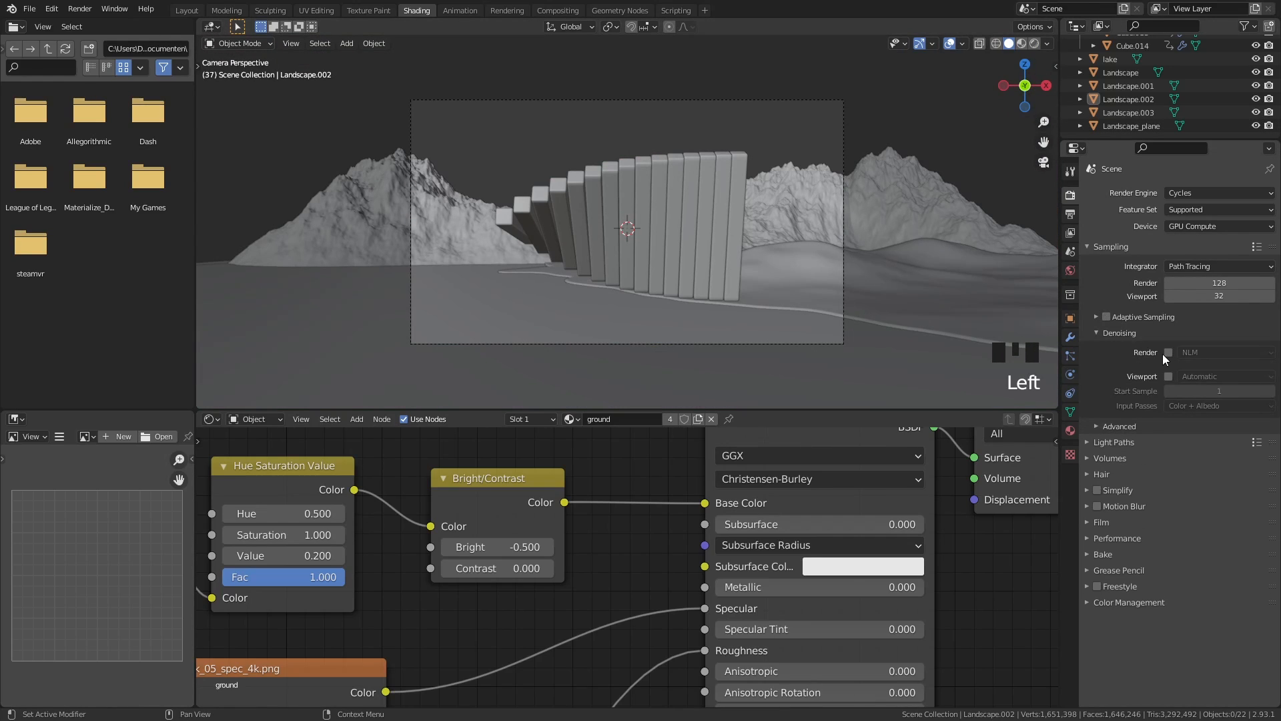
pyautogui.click(1168, 352)
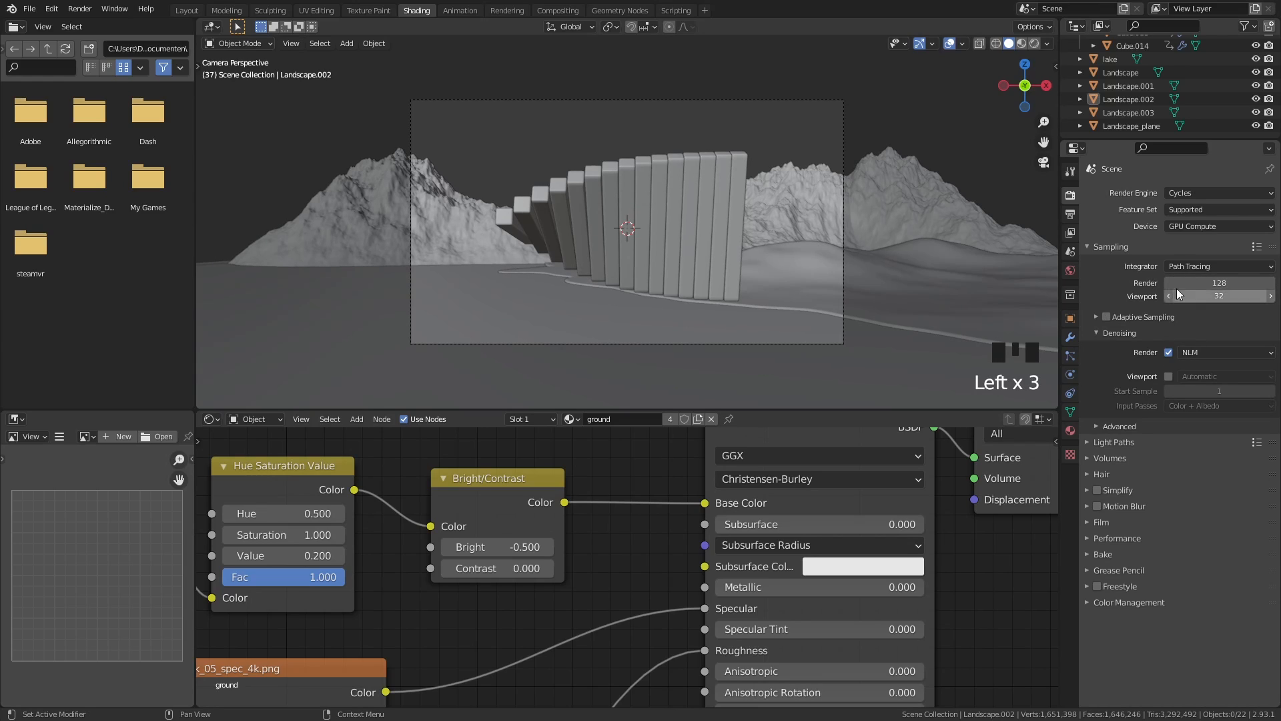
# Set the Cycles render samples to 1024
pyautogui.click(1231, 283)
pyautogui.write('*4')
pyautogui.press('Return')
pyautogui.click(1231, 282)
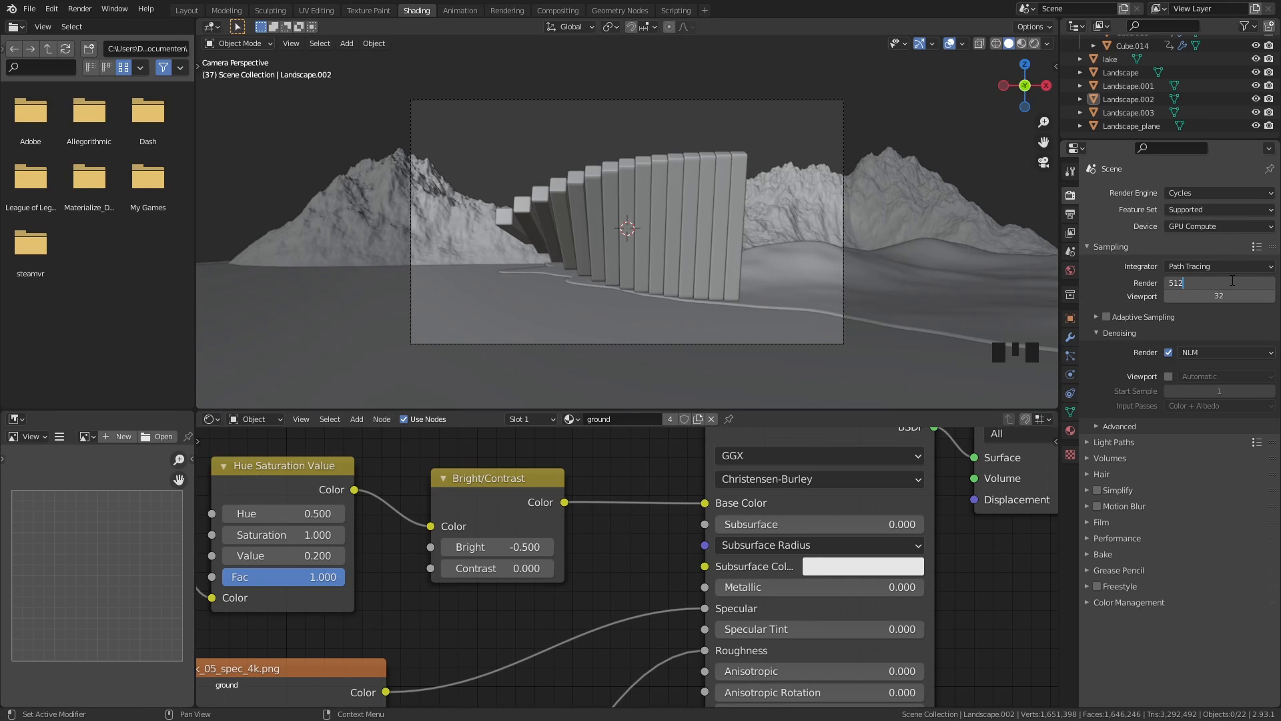
pyautogui.write('*2')
pyautogui.click(1232, 283)
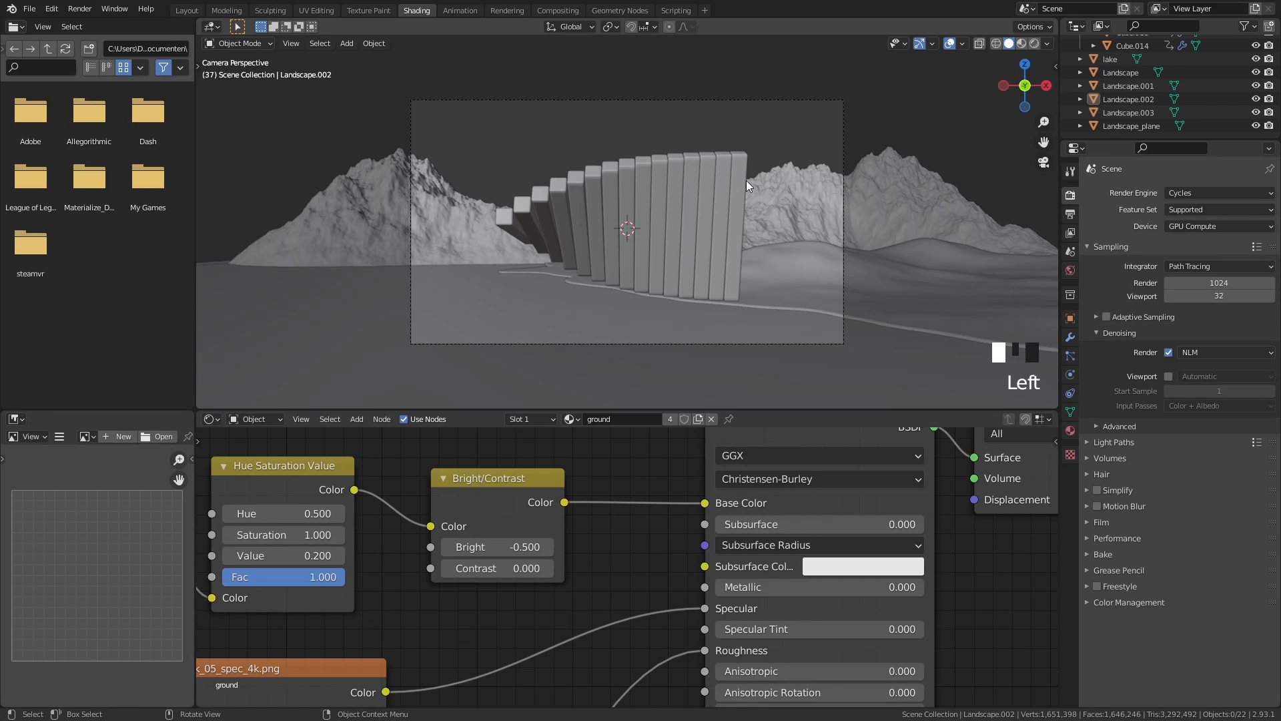
# Create a render_animation folder inside the lesson youtube folder and set it as the render output path
pyautogui.click(1070, 215)
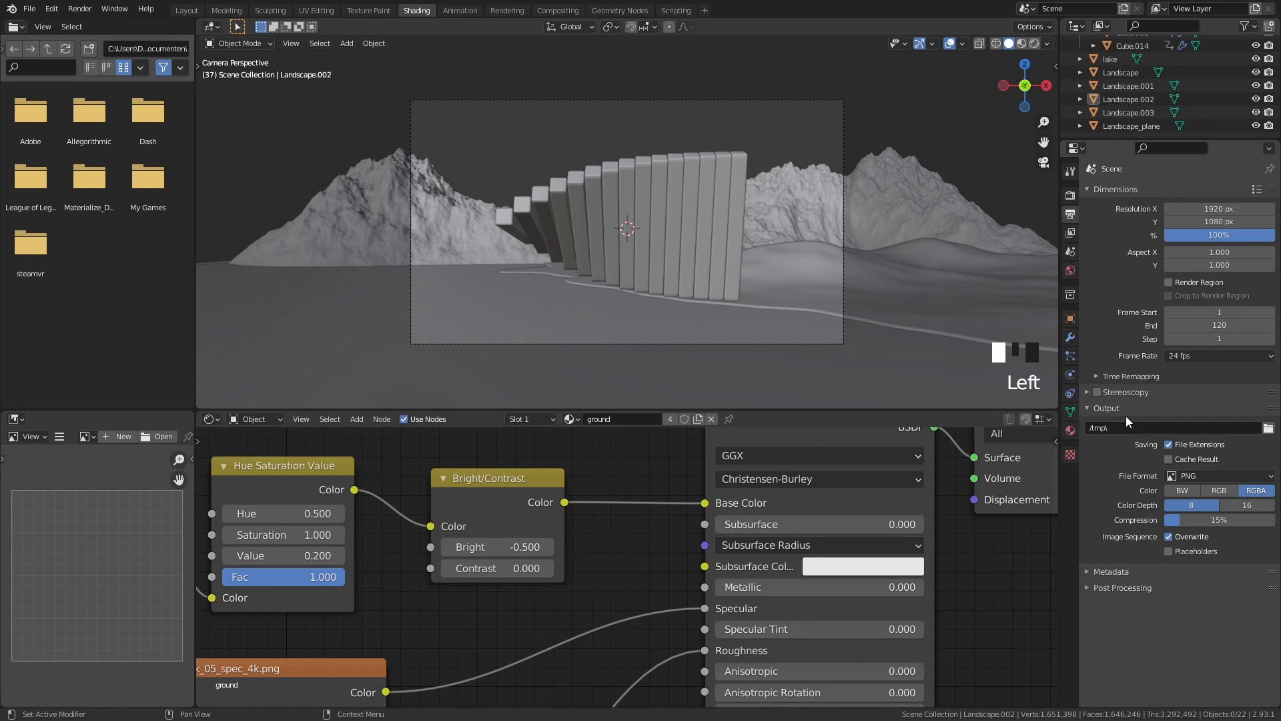
pyautogui.click(1268, 428)
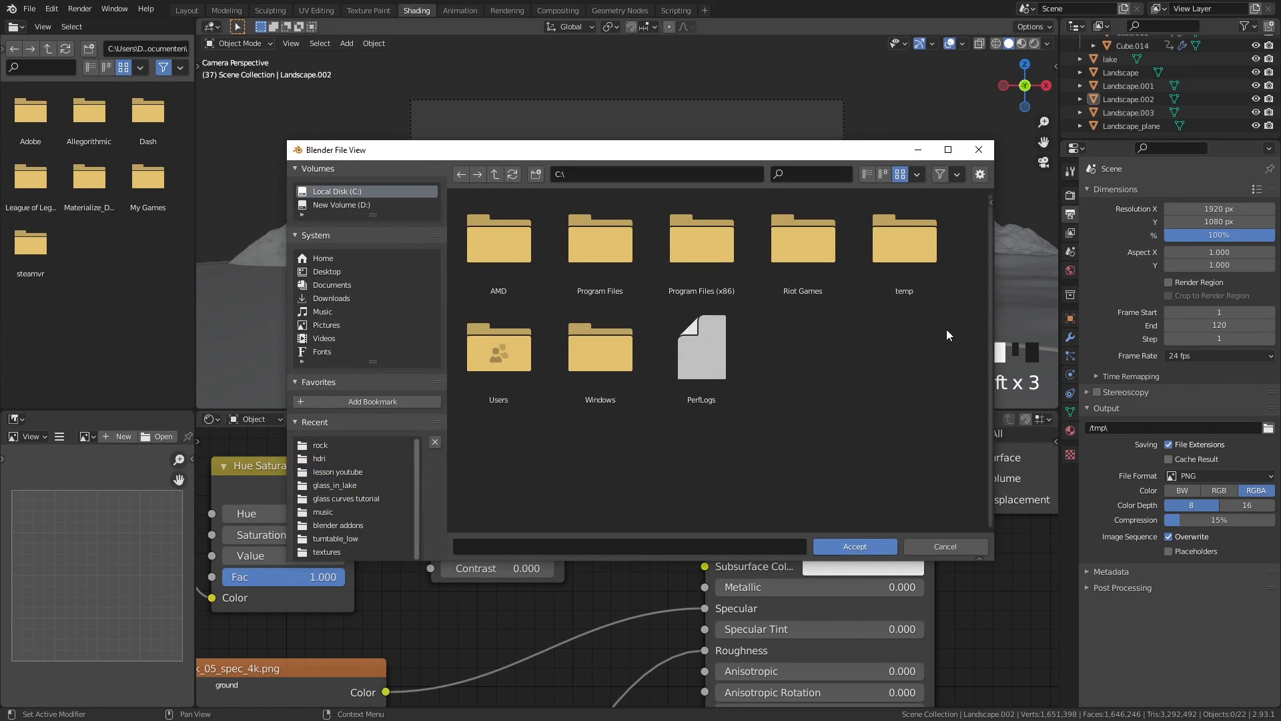
pyautogui.click(361, 471)
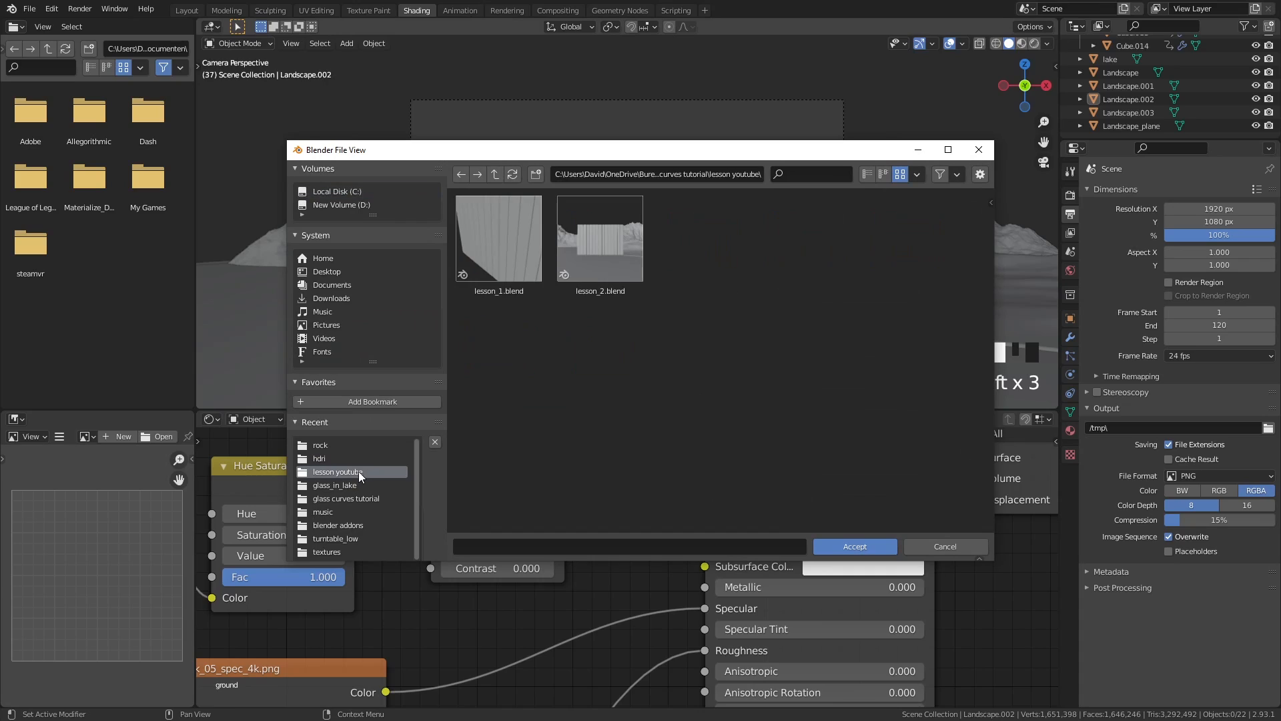
pyautogui.click(537, 174)
pyautogui.write('render')
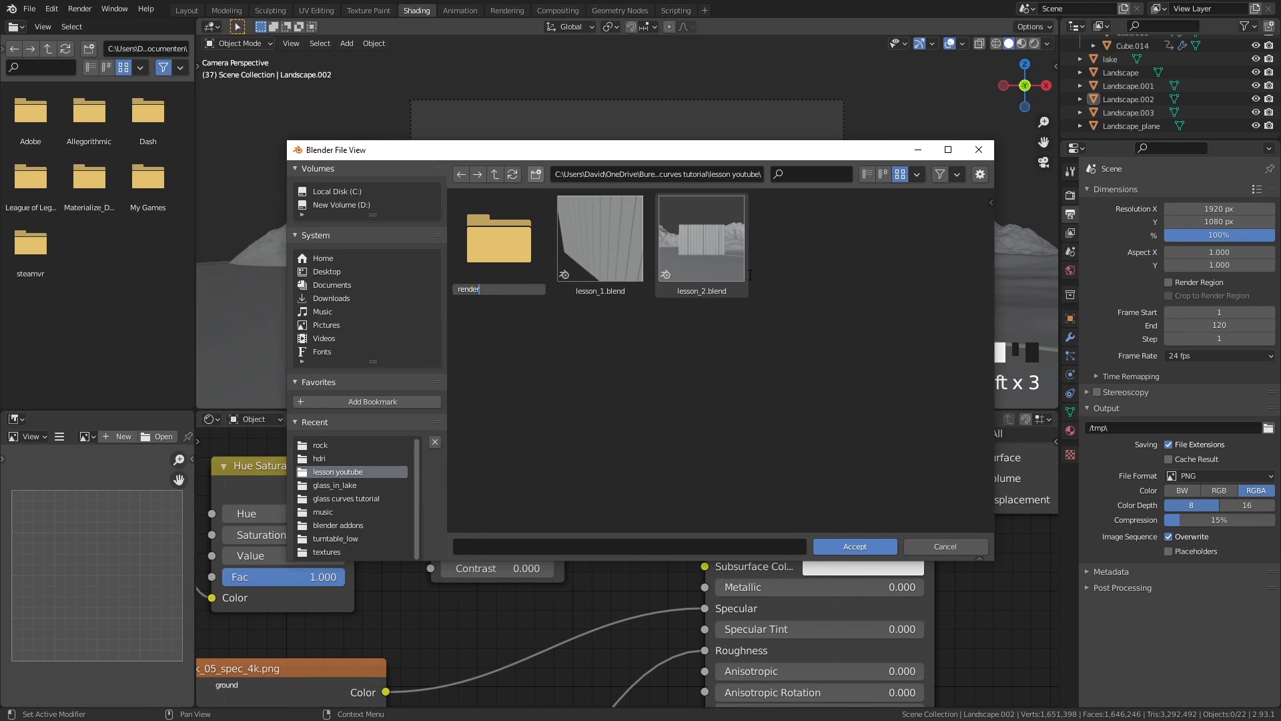
pyautogui.write('_animation')
pyautogui.press('Return')
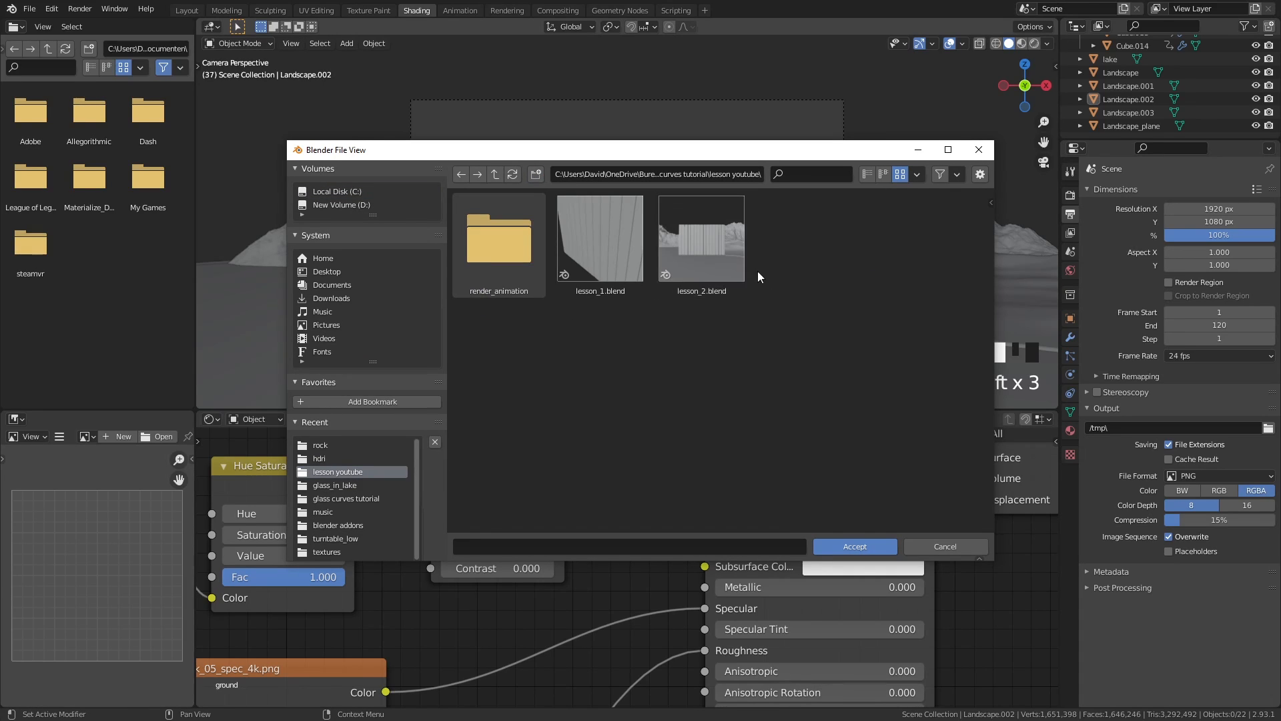
pyautogui.click(518, 241)
pyautogui.click(845, 546)
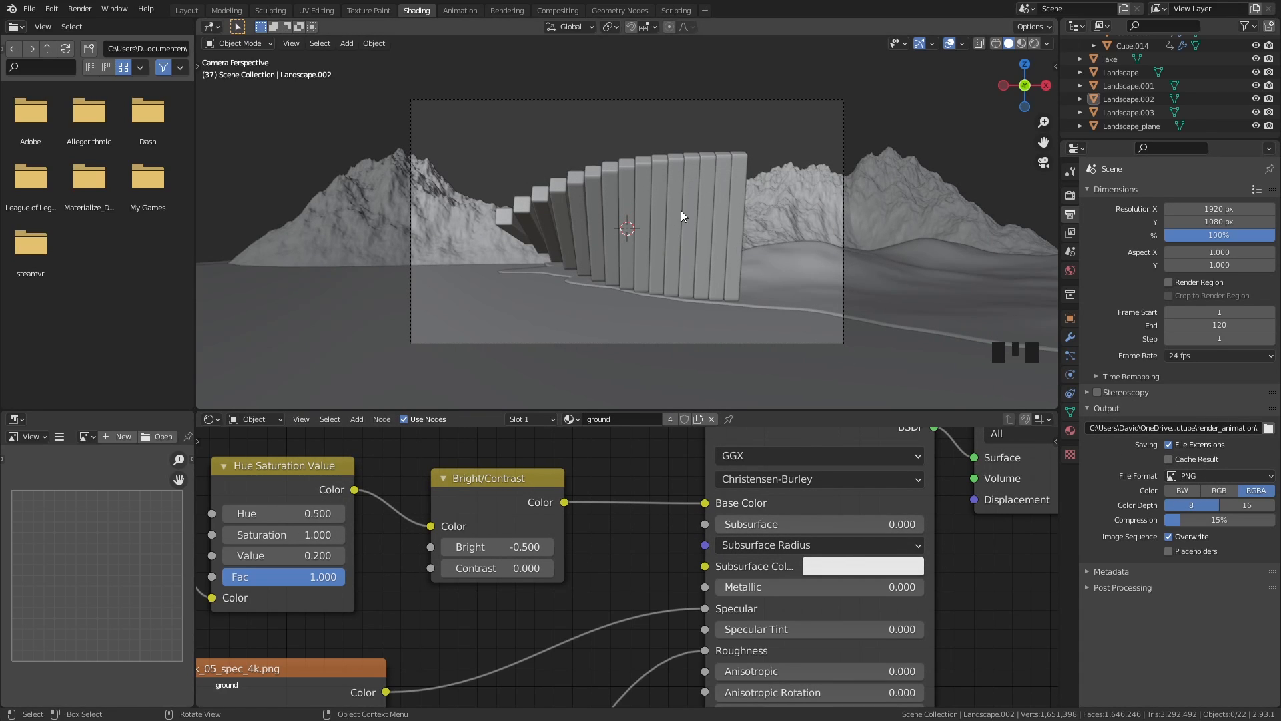
# Set the output file format to TIFF and save the project file
pyautogui.click(1197, 477)
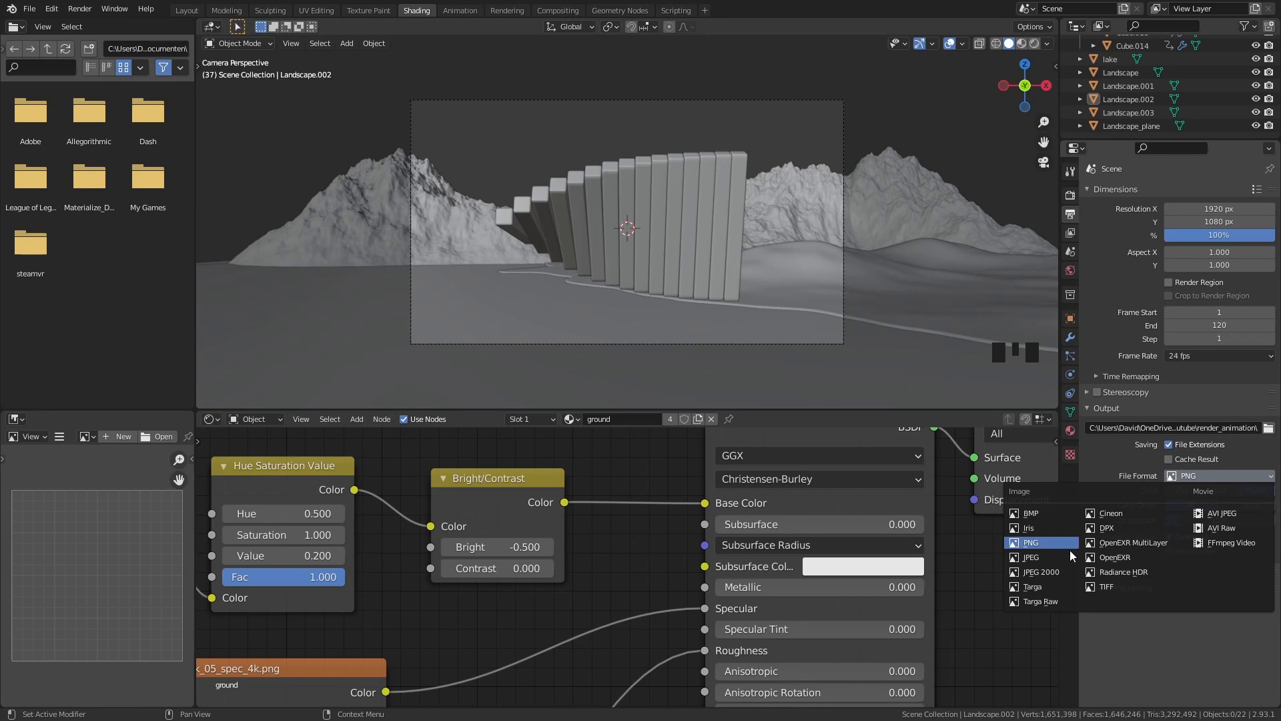
pyautogui.click(1126, 584)
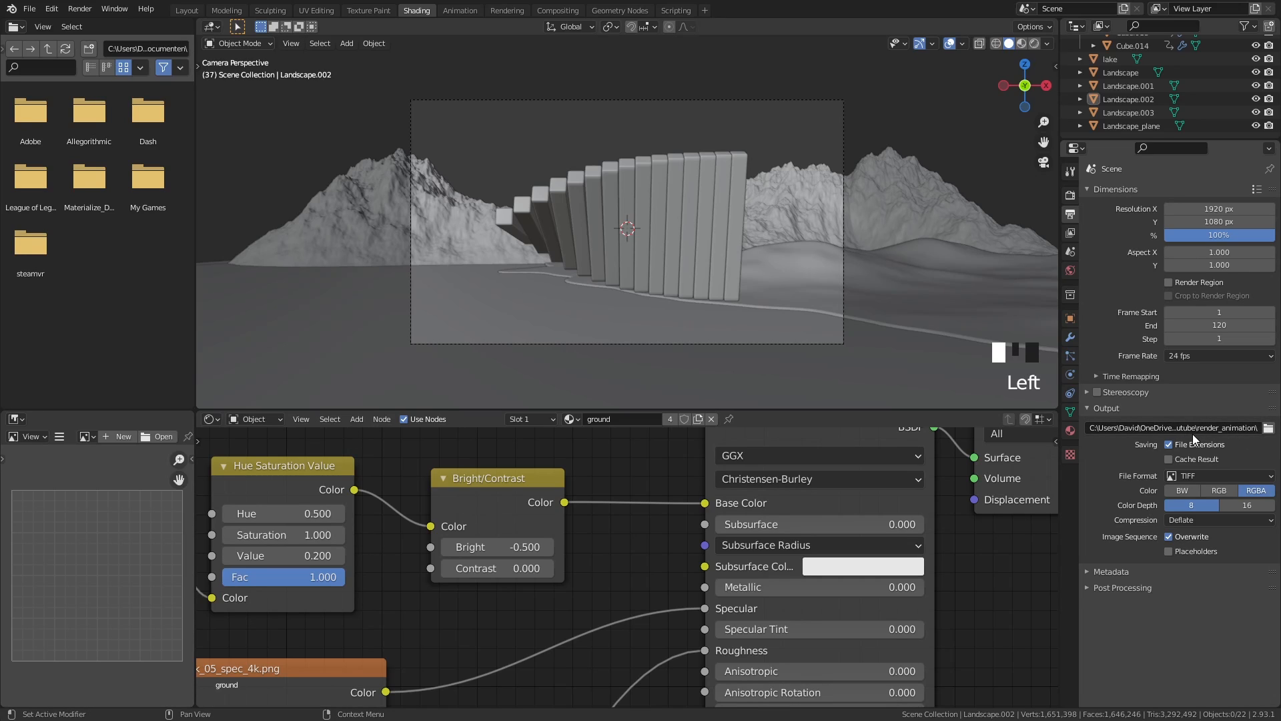
pyautogui.click(27, 12)
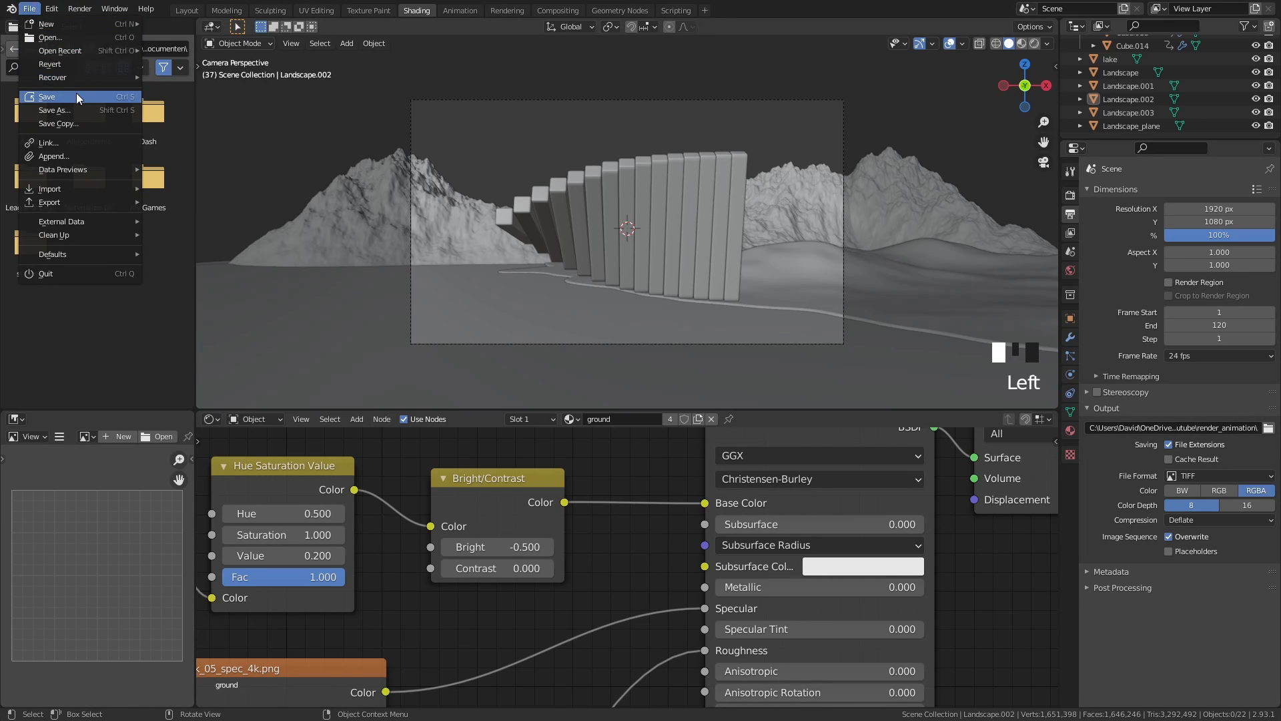
pyautogui.click(76, 93)
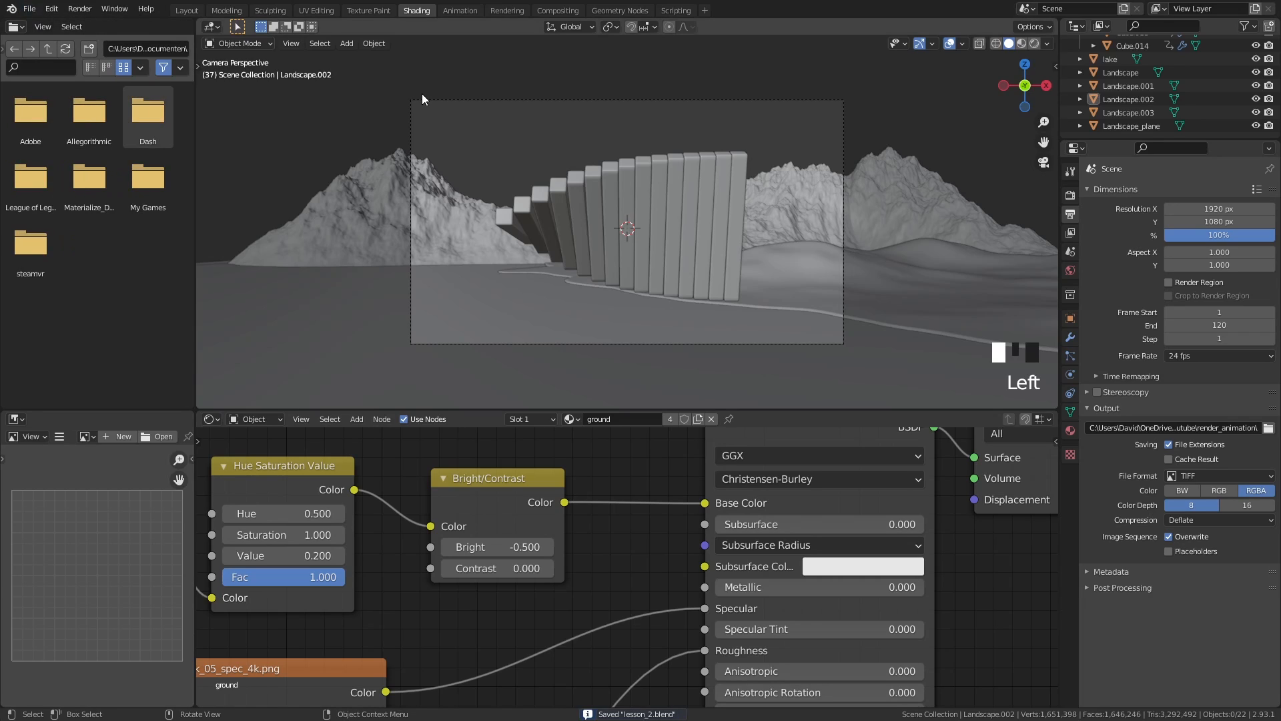